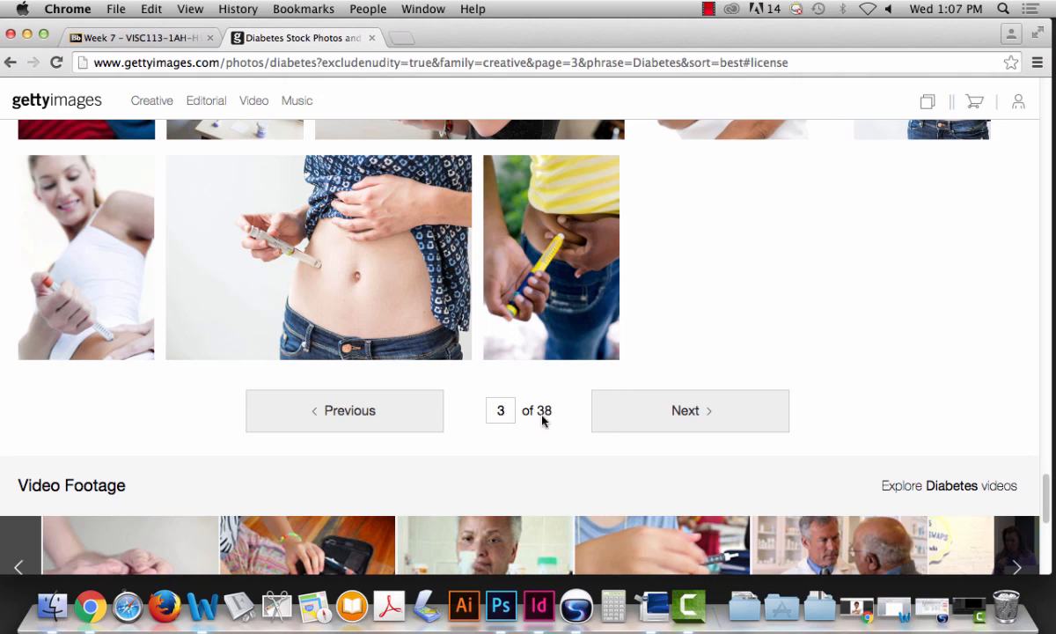
- Open the "Woman using an insulin pen" photo from the Diabetes search results and enlarge its preview
{"action": "left_click_drag", "start_coordinate": [1045, 489], "coordinate": [1044, 464]}
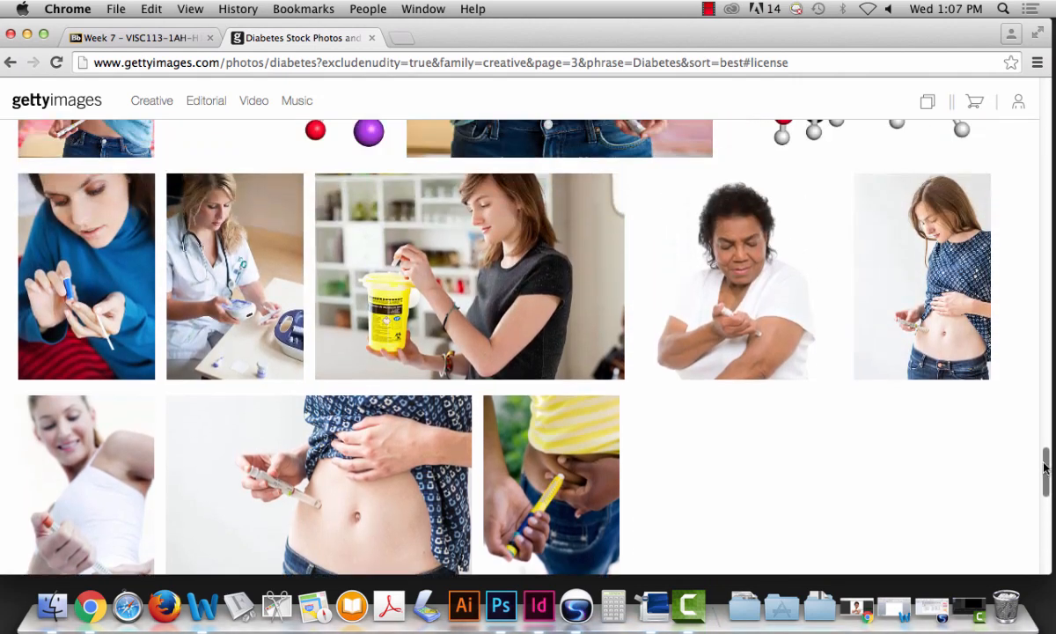
{"action": "mouse_move", "coordinate": [738, 253]}
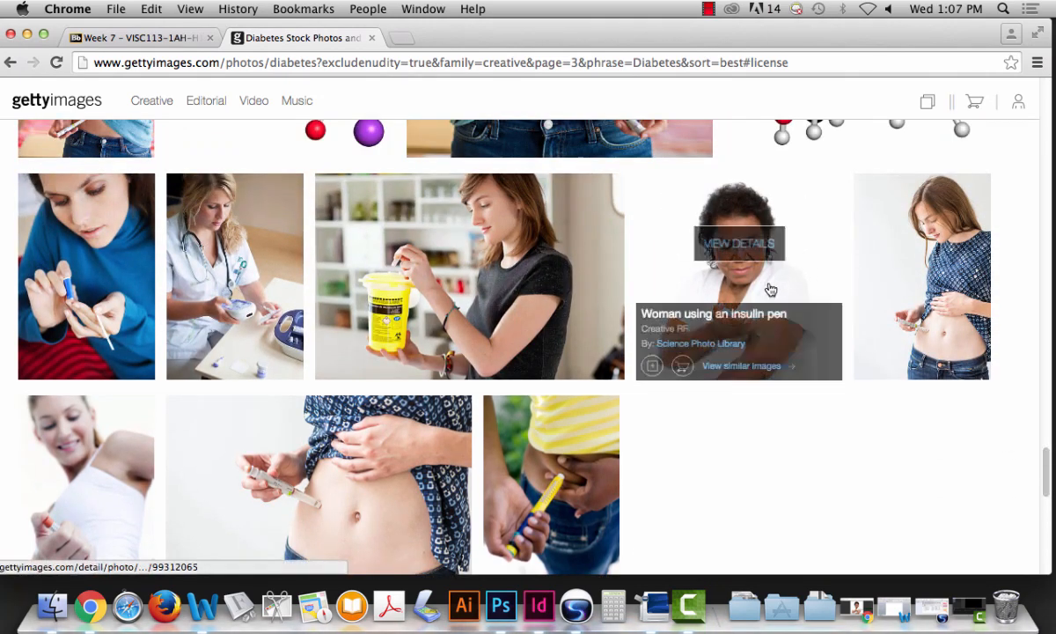
{"action": "left_click", "coordinate": [735, 250]}
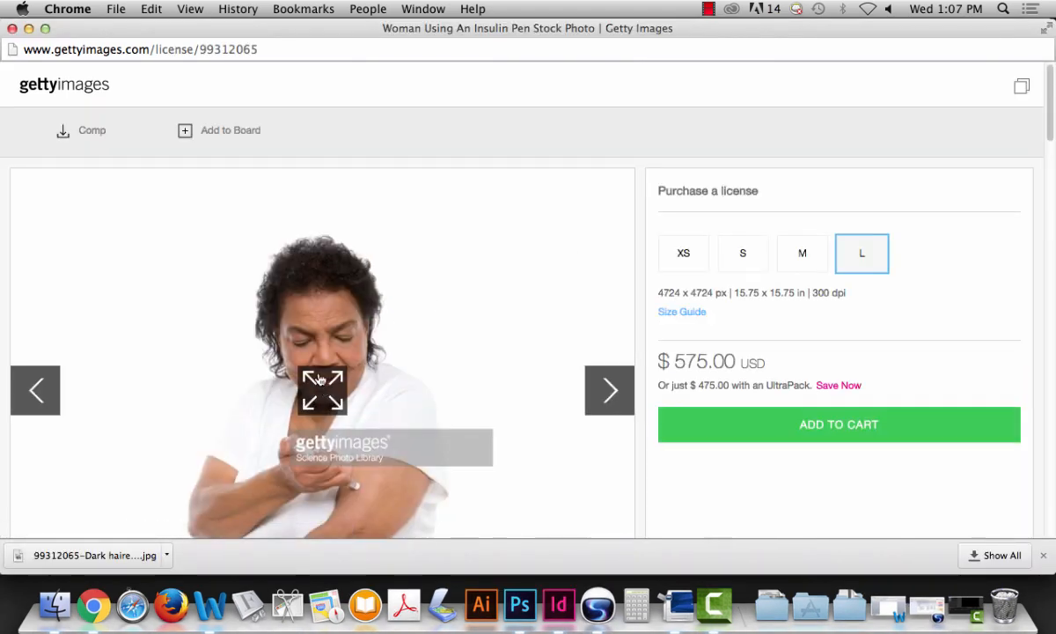
{"action": "left_click", "coordinate": [324, 393]}
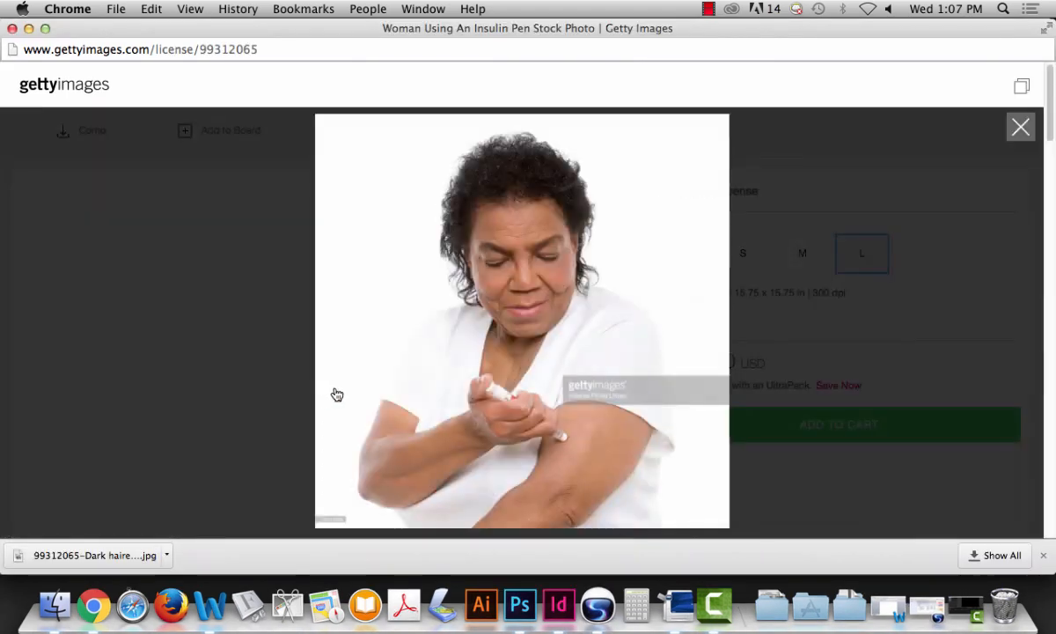
- Save the enlarged photo as "99312065-Dark haired lady injection" in JPEG format in the Image Research folder, replacing the existing file
{"action": "right_click", "coordinate": [491, 221]}
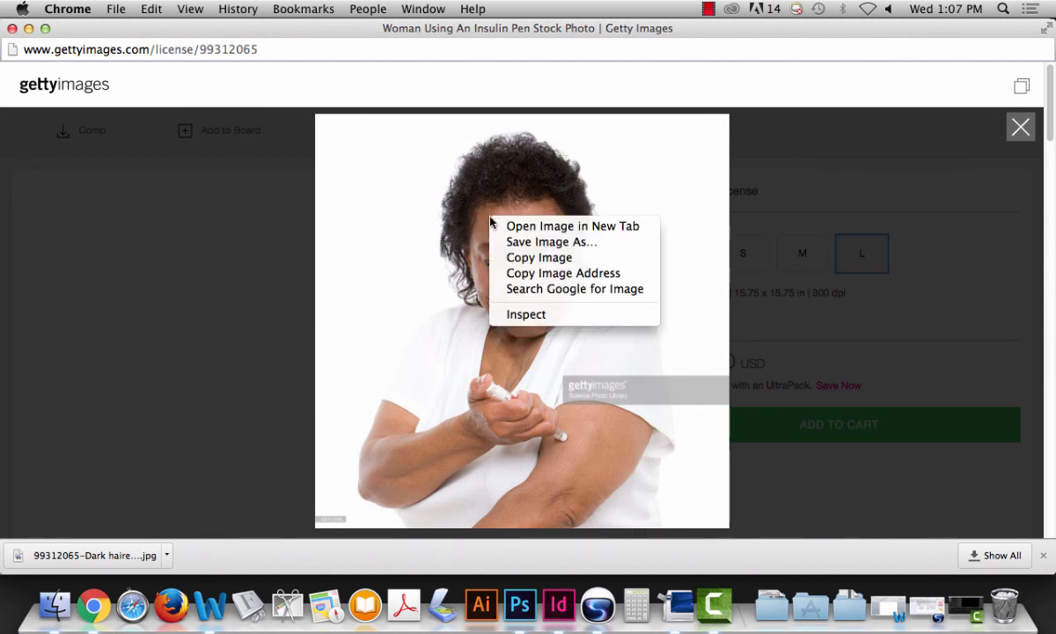
{"action": "left_click", "coordinate": [540, 242]}
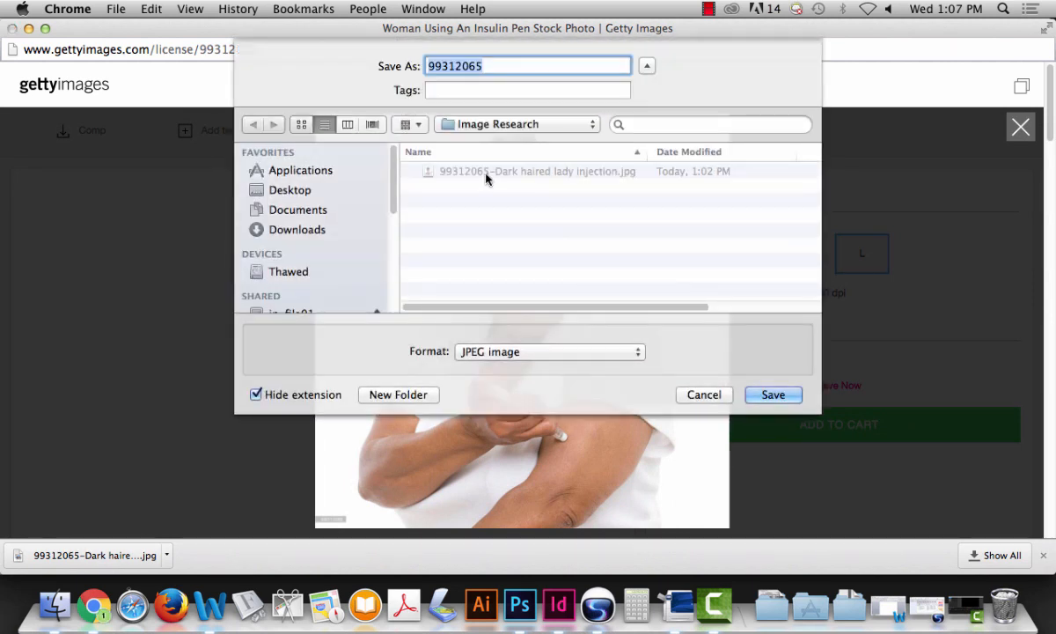
{"action": "left_click", "coordinate": [492, 65]}
{"action": "type", "text": "-"}
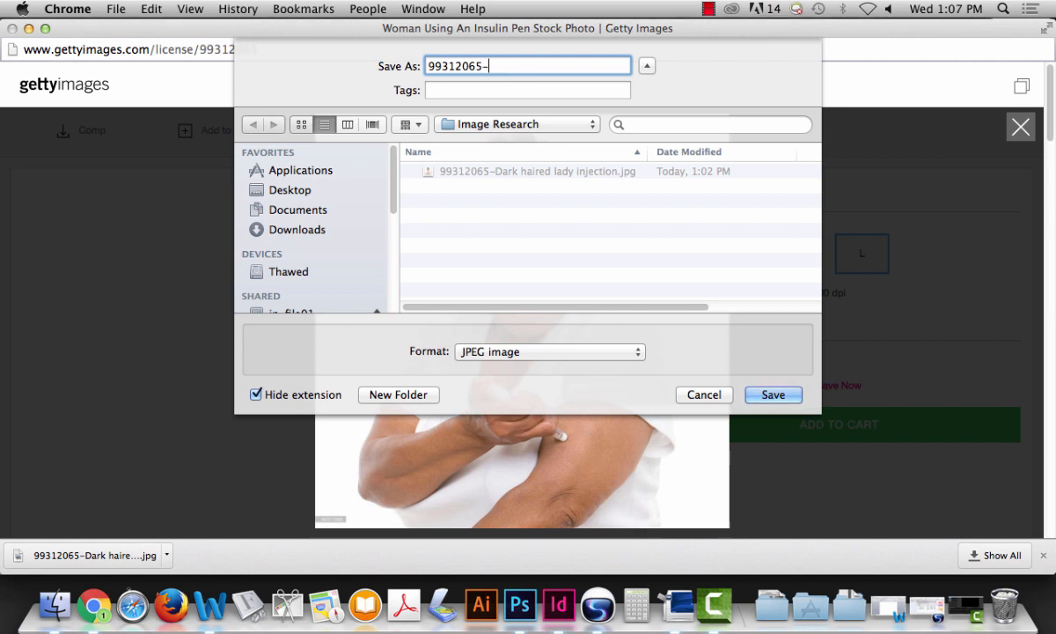
{"action": "double_click", "coordinate": [480, 67]}
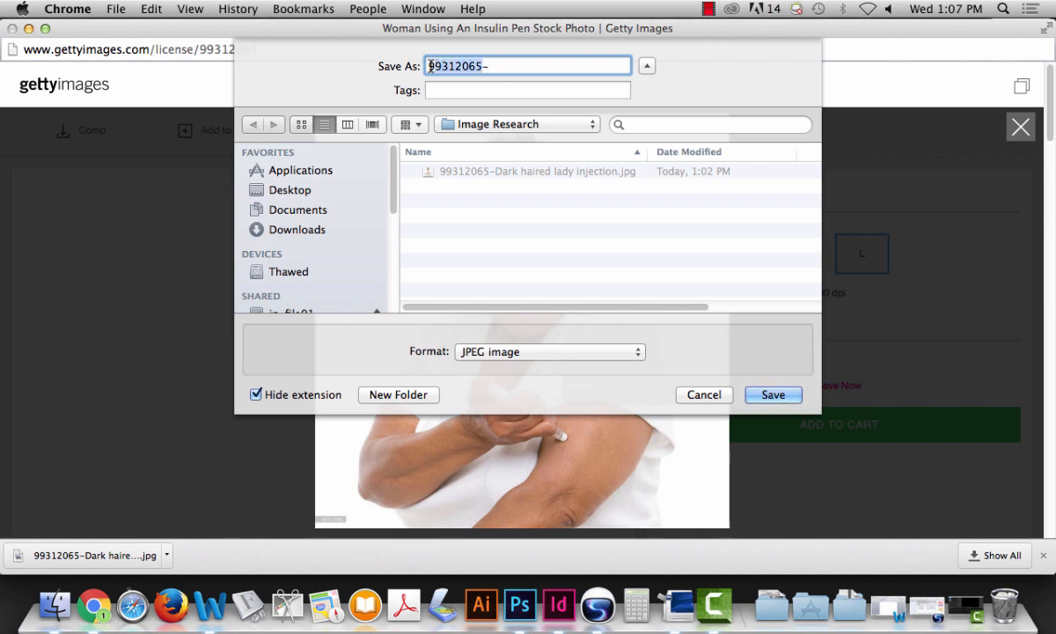
{"action": "left_click", "coordinate": [494, 67]}
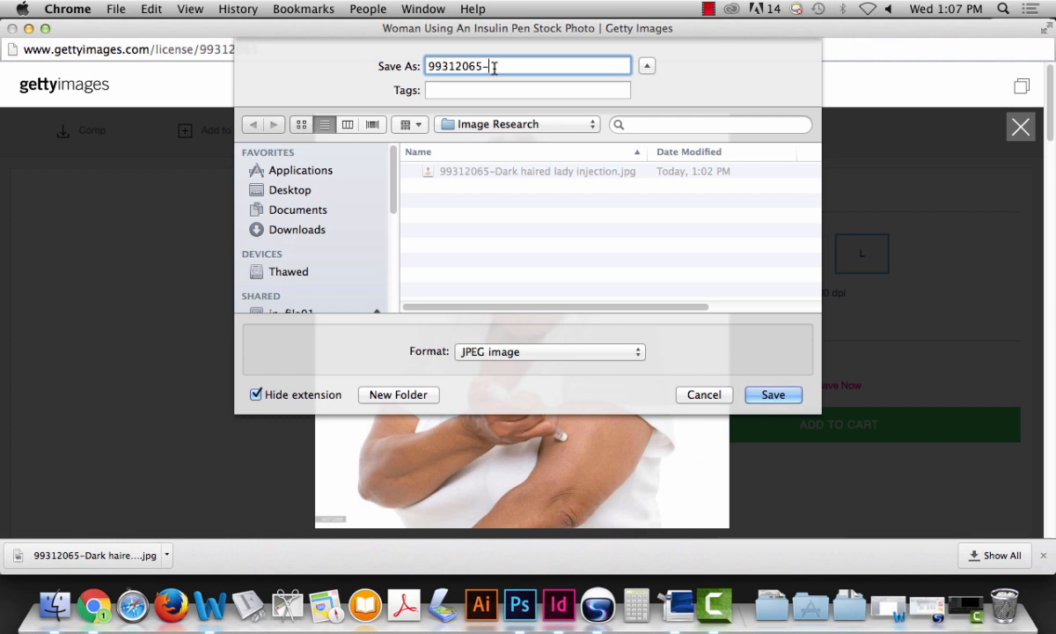
{"action": "type", "text": "Dark haired lady injection"}
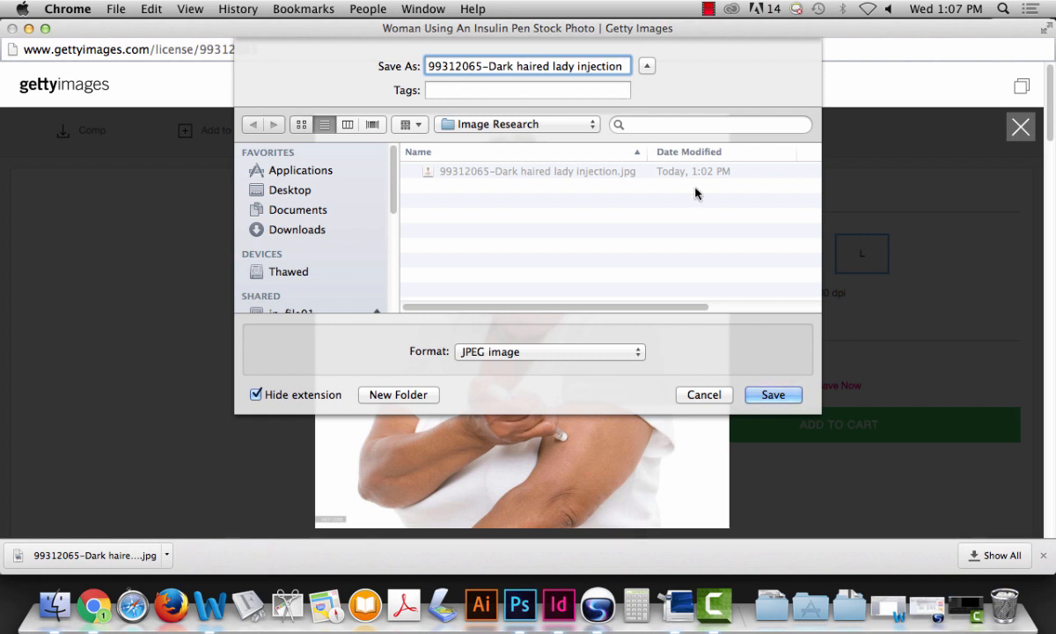
{"action": "left_click", "coordinate": [784, 397]}
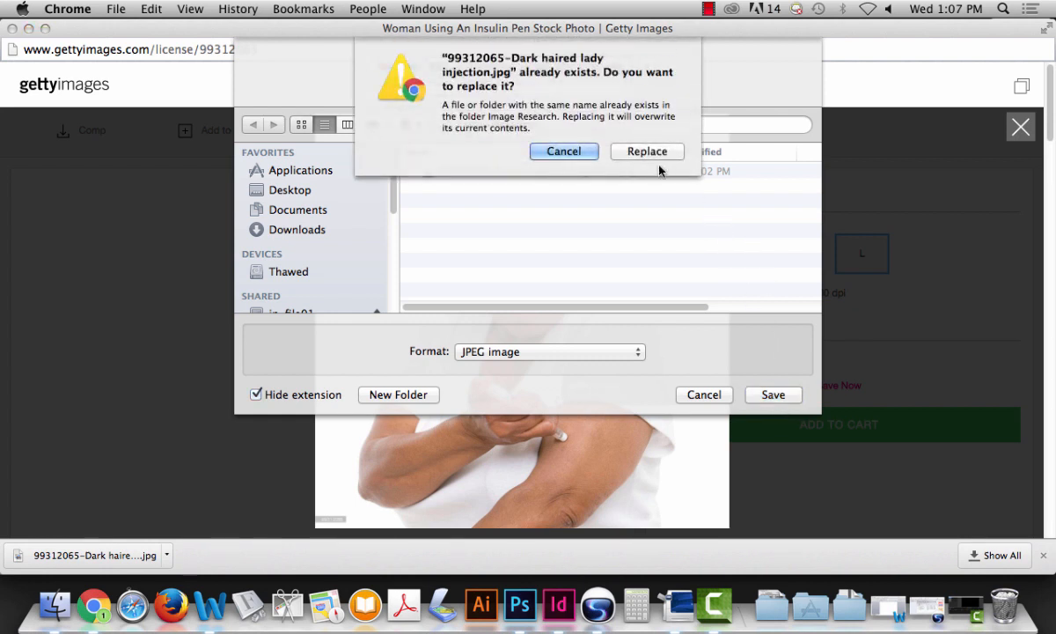
{"action": "left_click", "coordinate": [653, 152]}
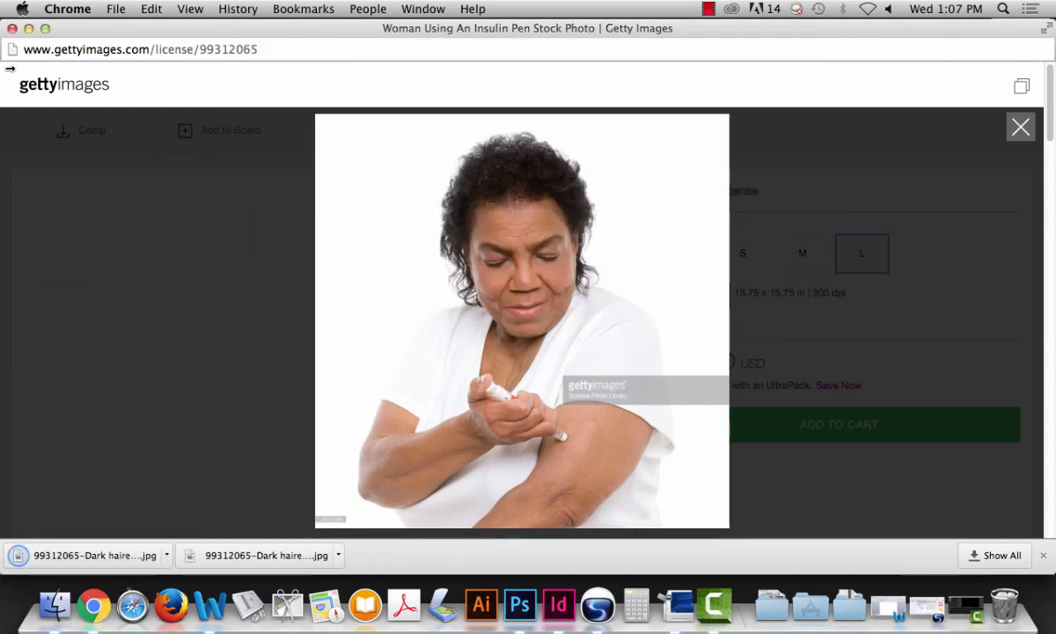
- Close the photo's enlarged preview and its license window, and minimize the search results browser window
{"action": "left_click", "coordinate": [1022, 129]}
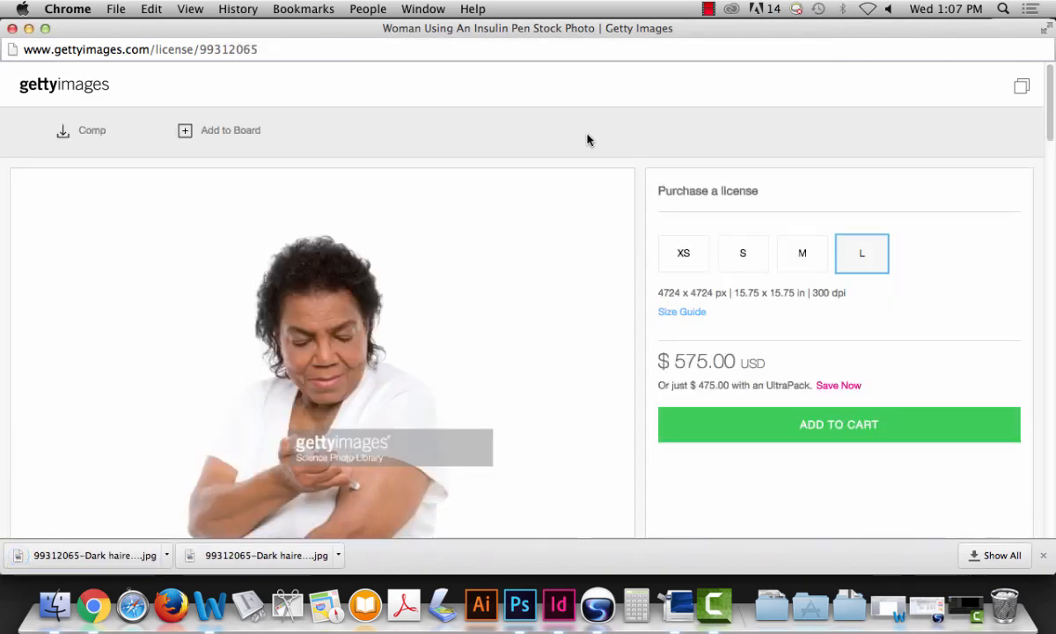
{"action": "mouse_move", "coordinate": [688, 38]}
{"action": "left_mouse_down"}
{"action": "mouse_move", "coordinate": [822, 132]}
{"action": "mouse_move", "coordinate": [840, 170]}
{"action": "mouse_move", "coordinate": [697, 47]}
{"action": "left_mouse_up"}
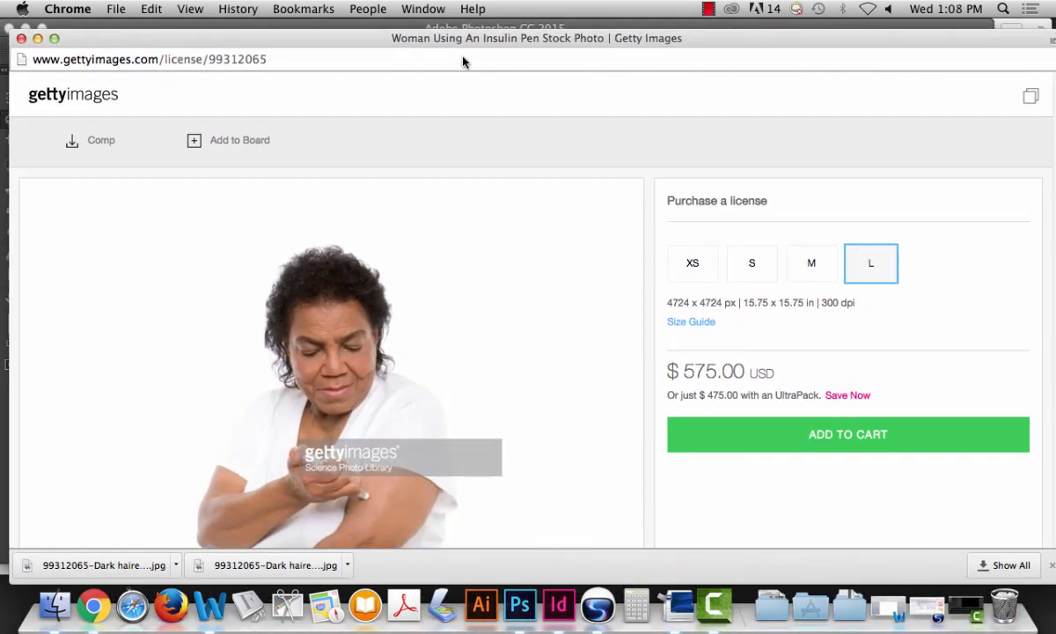
{"action": "mouse_move", "coordinate": [448, 48]}
{"action": "left_mouse_down"}
{"action": "mouse_move", "coordinate": [448, 243]}
{"action": "mouse_move", "coordinate": [456, 40]}
{"action": "left_mouse_up"}
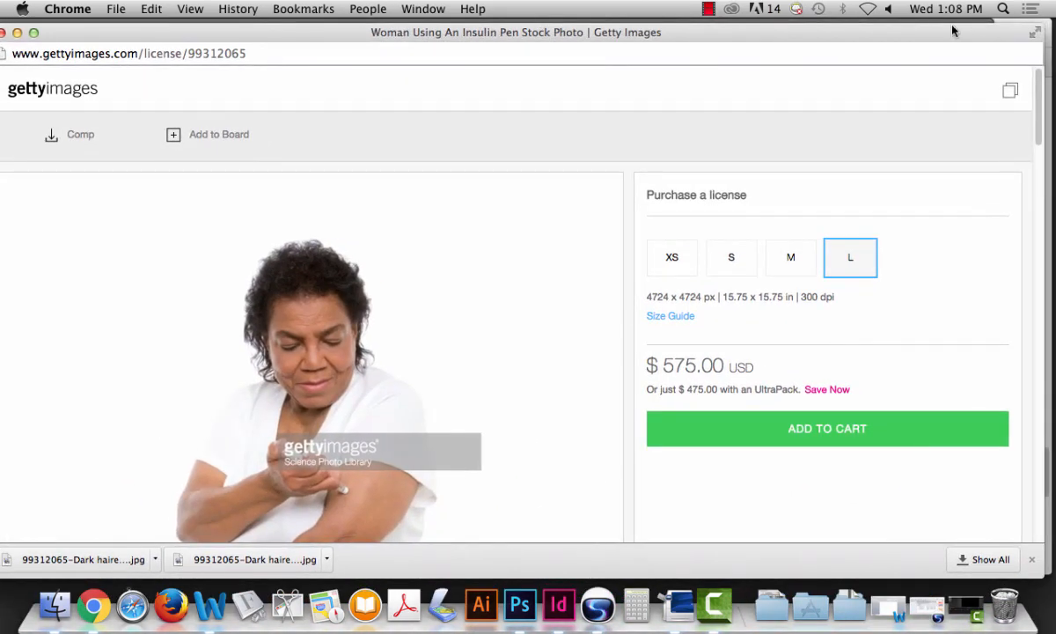
{"action": "left_click_drag", "start_coordinate": [187, 46], "coordinate": [291, 55]}
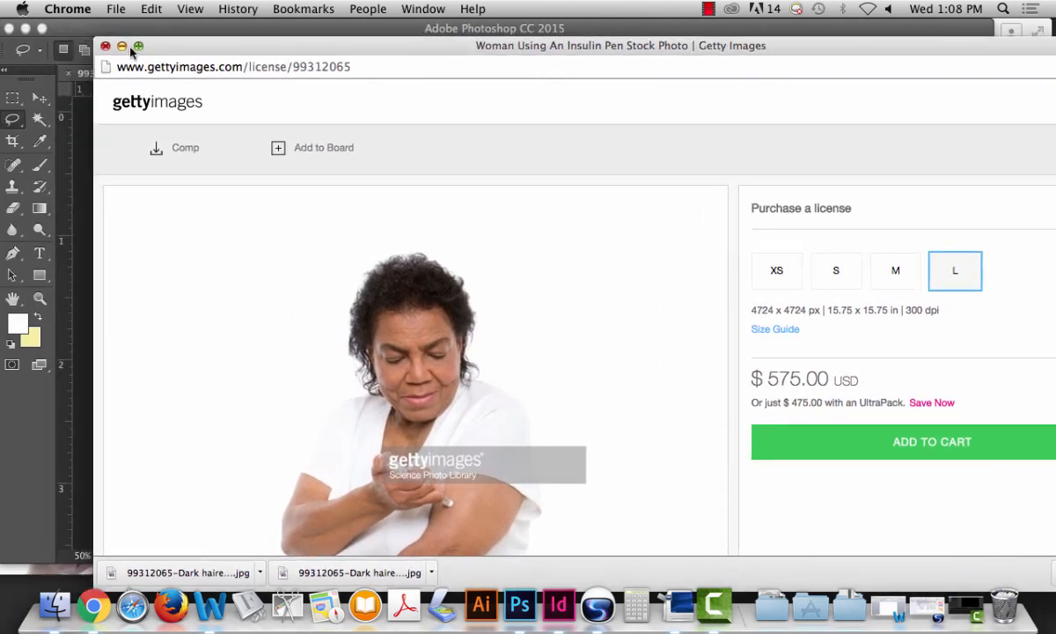
{"action": "left_click", "coordinate": [105, 44]}
{"action": "mouse_move", "coordinate": [663, 39]}
{"action": "left_mouse_down"}
{"action": "mouse_move", "coordinate": [704, 46]}
{"action": "mouse_move", "coordinate": [668, 39]}
{"action": "left_mouse_up"}
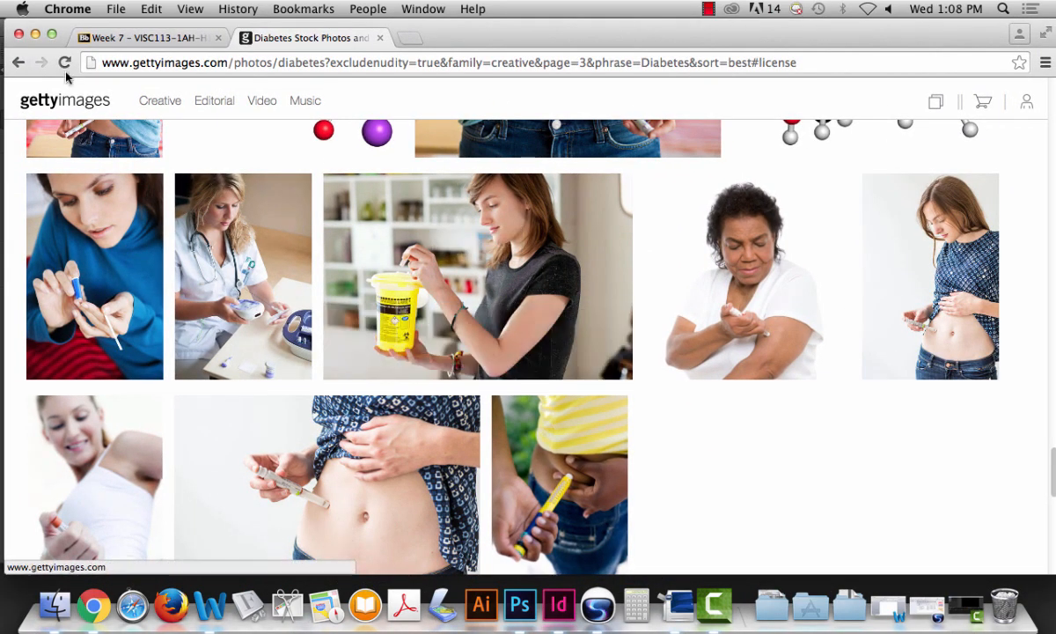
{"action": "left_click", "coordinate": [35, 35]}
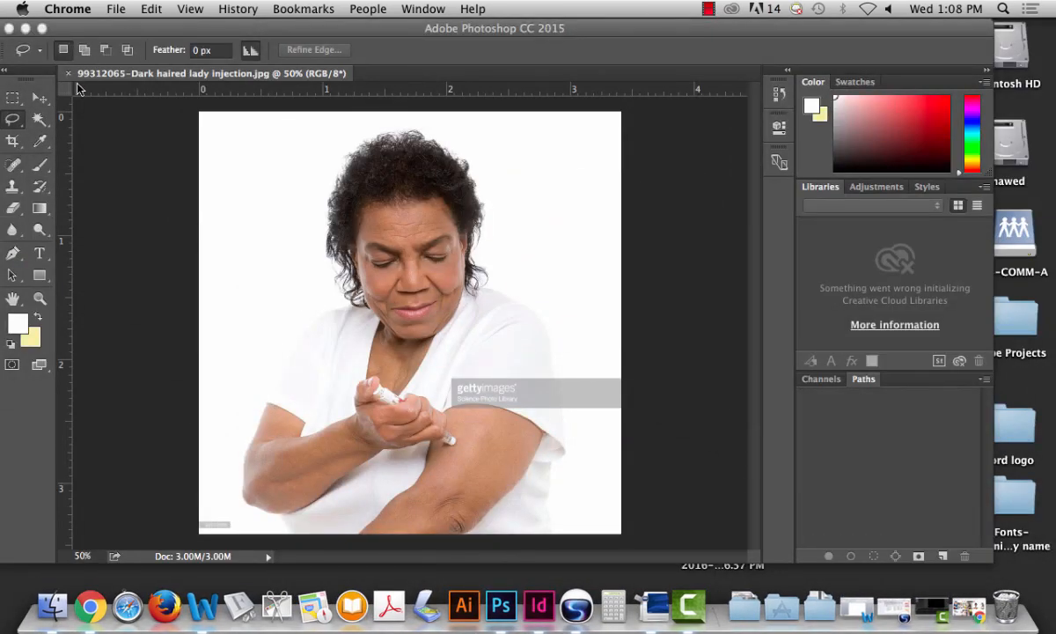
- Close the open injection photo in Photoshop and minimize the program to reach the Image Research folder in Finder
{"action": "left_click", "coordinate": [70, 77]}
{"action": "left_click", "coordinate": [67, 73]}
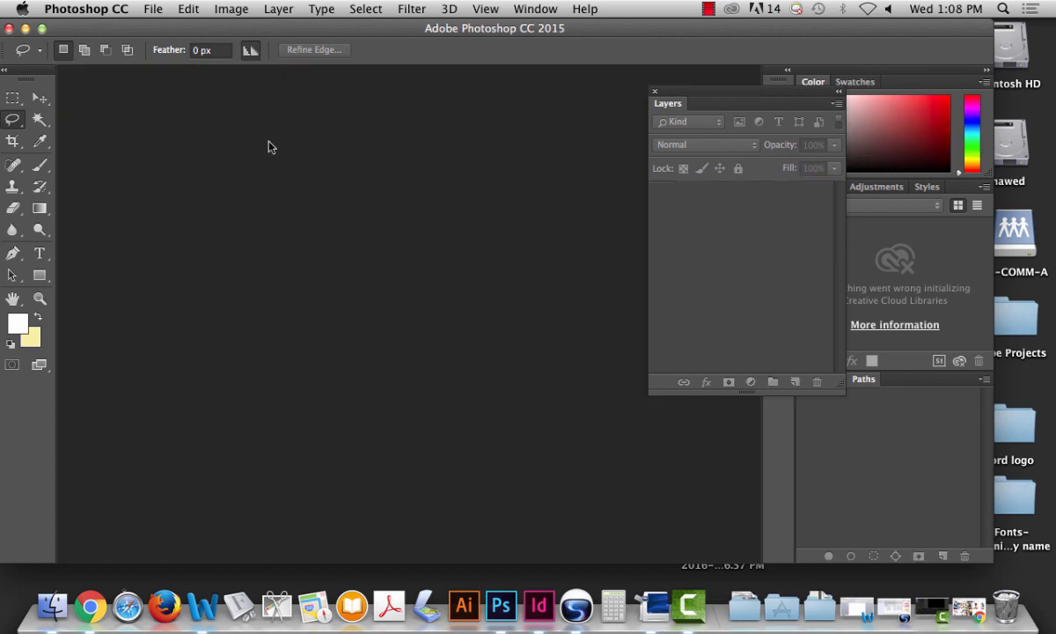
{"action": "left_click", "coordinate": [25, 29]}
{"action": "left_click", "coordinate": [507, 272]}
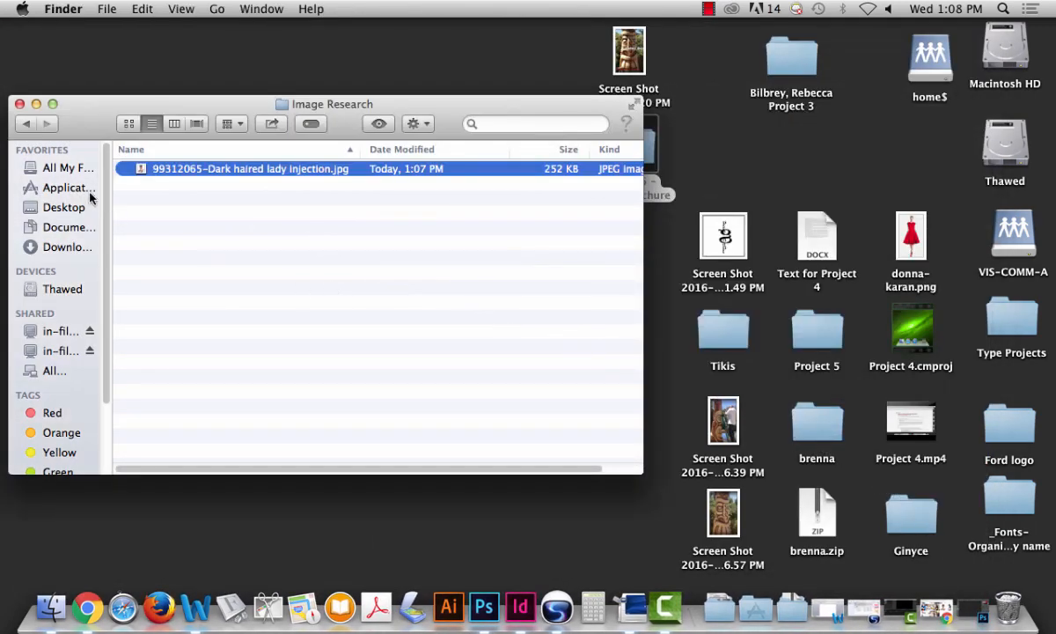
- Open 99312065-Dark haired lady injection.jpg from the Image Research folder with Photoshop
{"action": "right_click", "coordinate": [139, 173]}
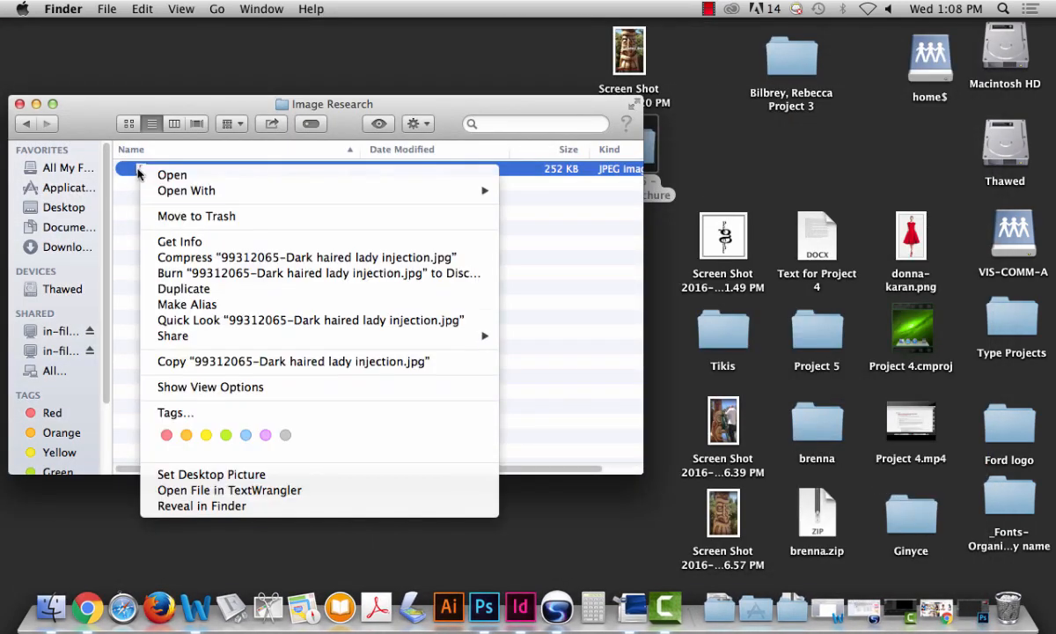
{"action": "mouse_move", "coordinate": [165, 191]}
{"action": "left_click", "coordinate": [565, 236]}
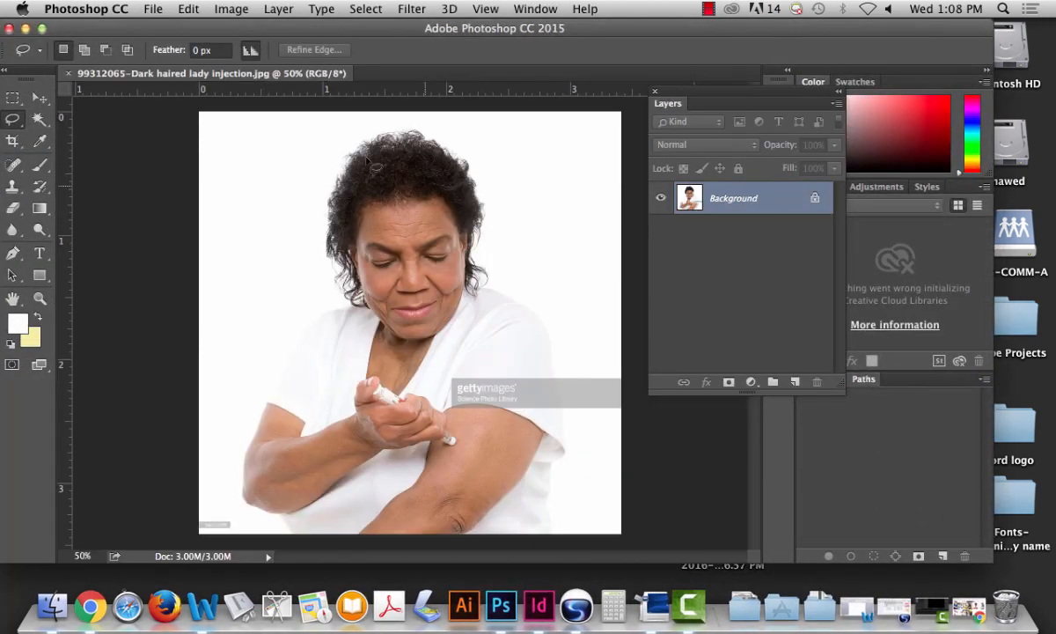
- Check the photo's dimensions and resolution in Image Size and leave without applying any change
{"action": "left_click", "coordinate": [222, 11]}
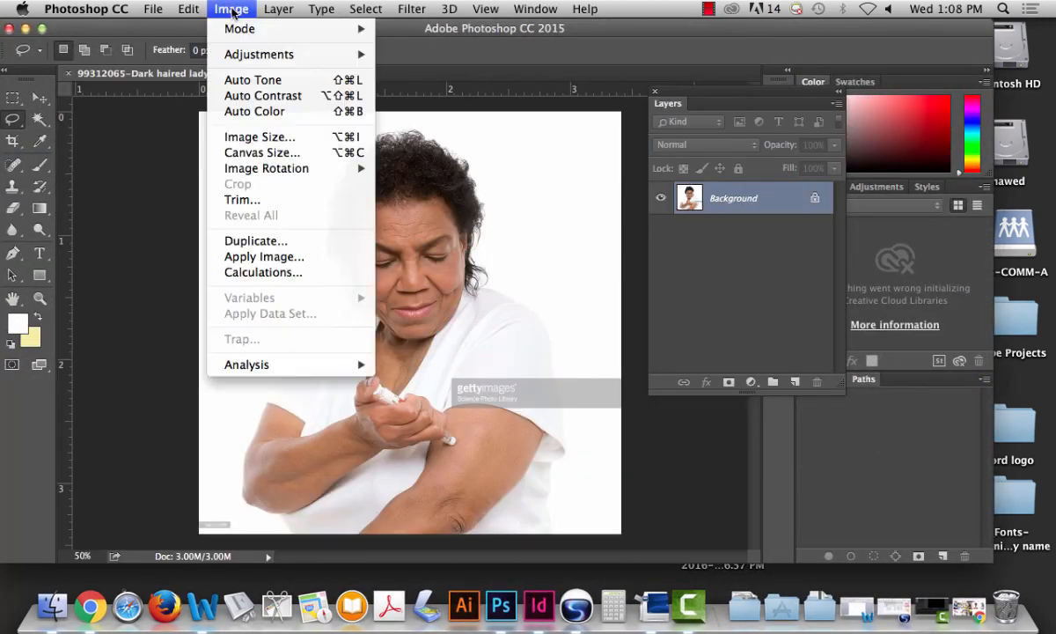
{"action": "left_click", "coordinate": [259, 136]}
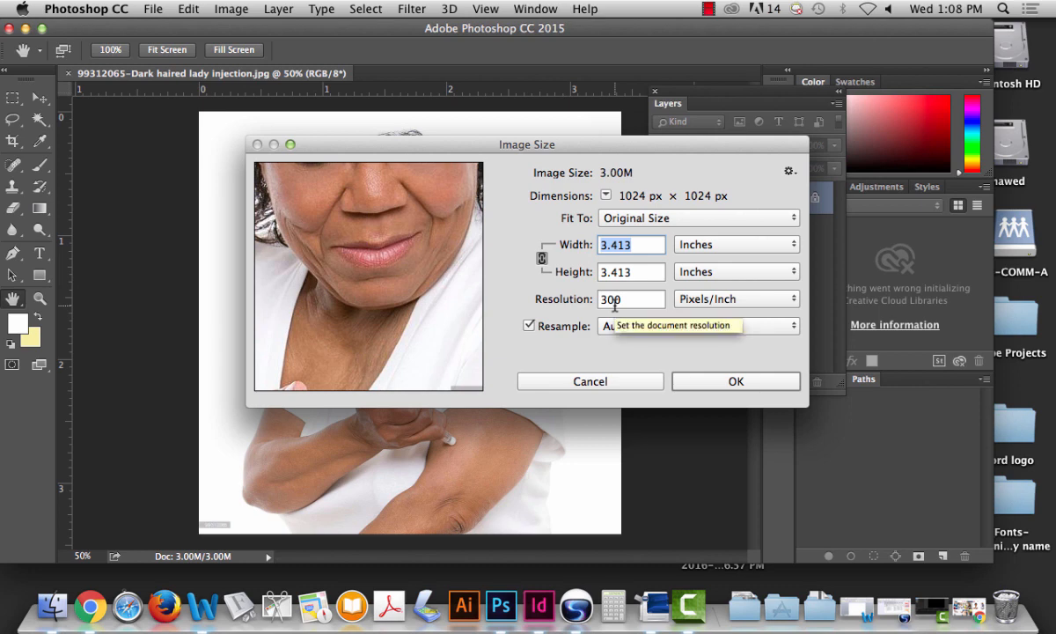
{"action": "left_click", "coordinate": [595, 378]}
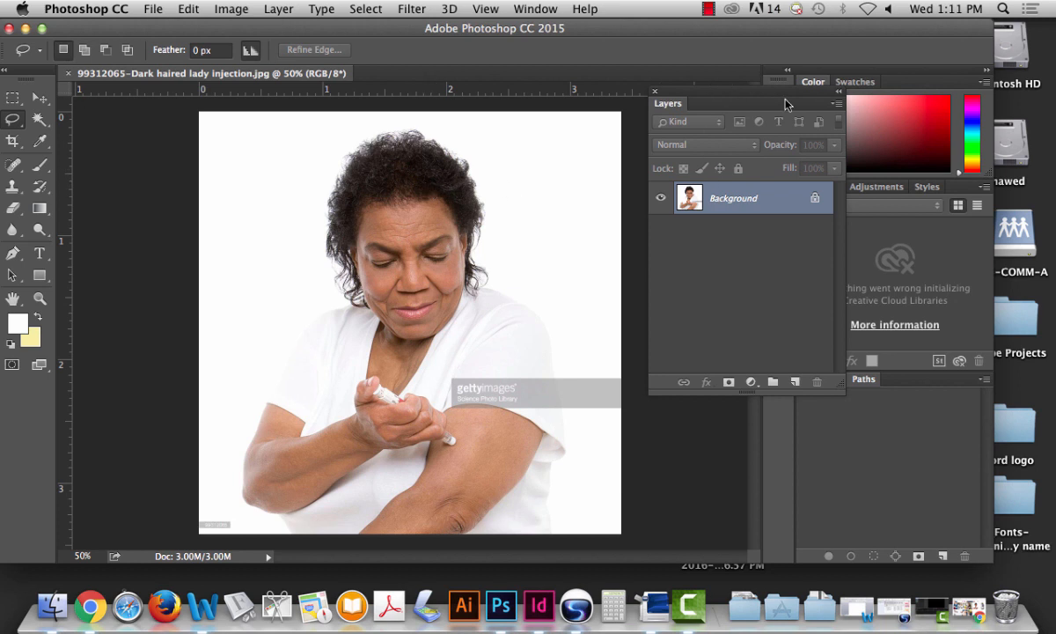
- Hide the Layers panel, show the Actions panel and lengthen it to fit the whole Default Actions list
{"action": "left_click", "coordinate": [654, 91]}
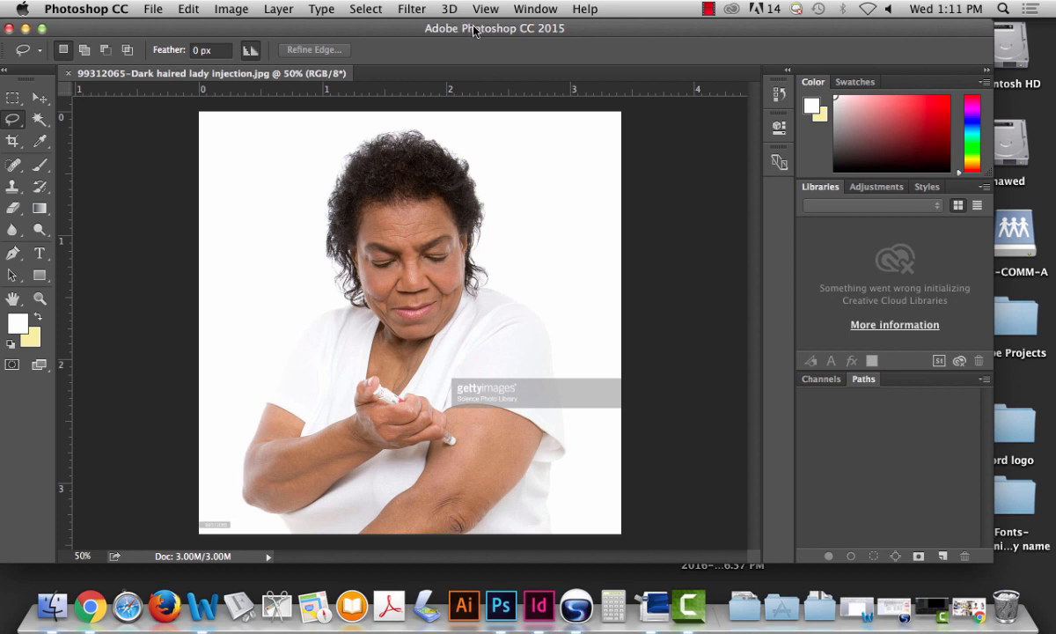
{"action": "left_click", "coordinate": [531, 7]}
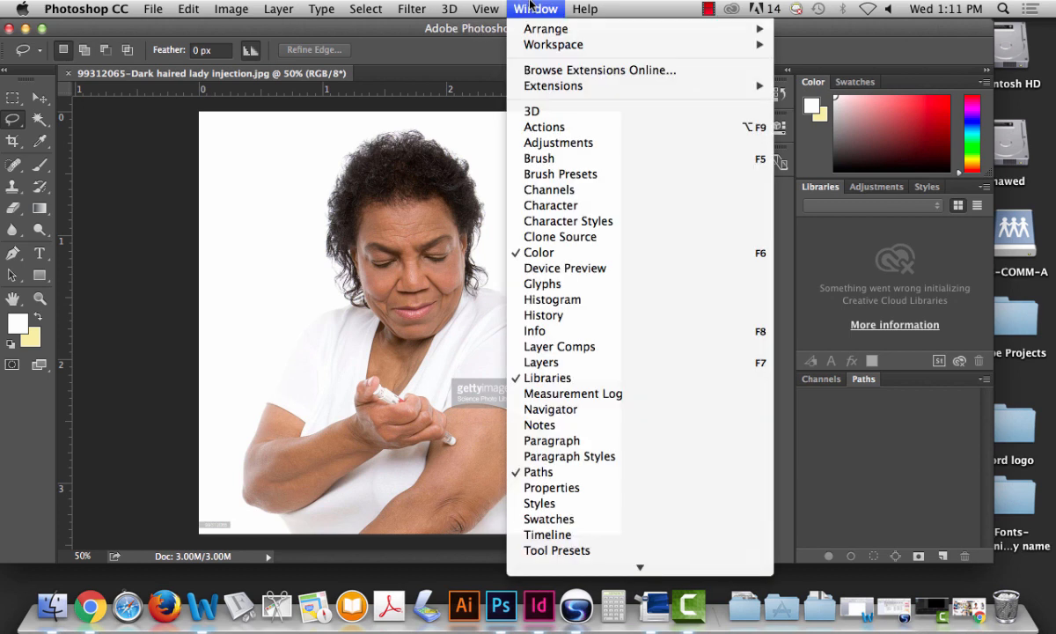
{"action": "left_click", "coordinate": [564, 132]}
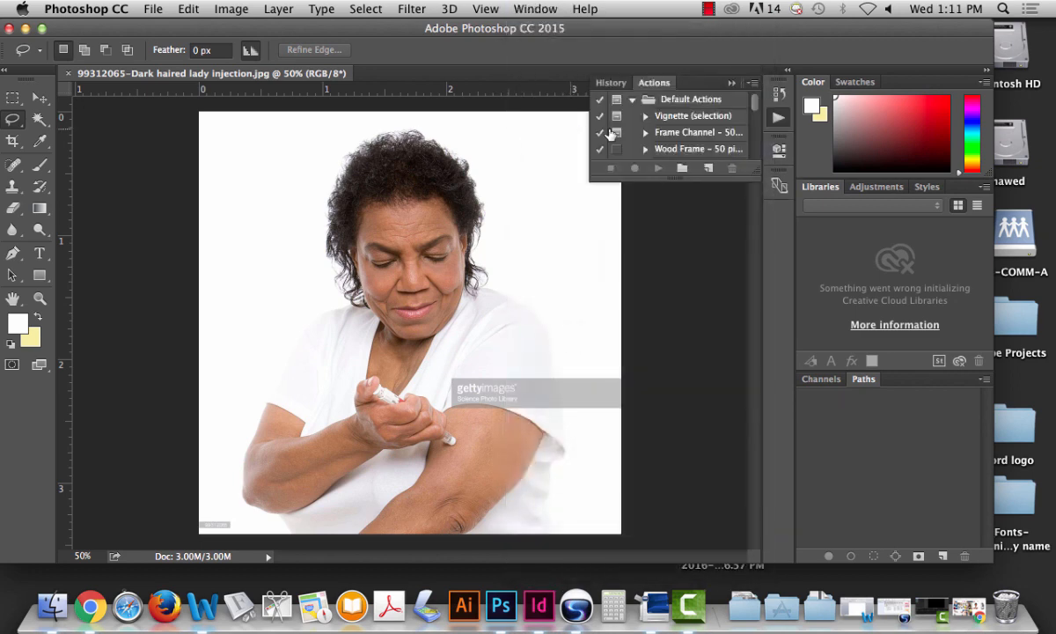
{"action": "mouse_move", "coordinate": [741, 334]}
{"action": "left_mouse_down"}
{"action": "mouse_move", "coordinate": [745, 431]}
{"action": "mouse_move", "coordinate": [748, 383]}
{"action": "mouse_move", "coordinate": [755, 430]}
{"action": "mouse_move", "coordinate": [753, 374]}
{"action": "left_mouse_up"}
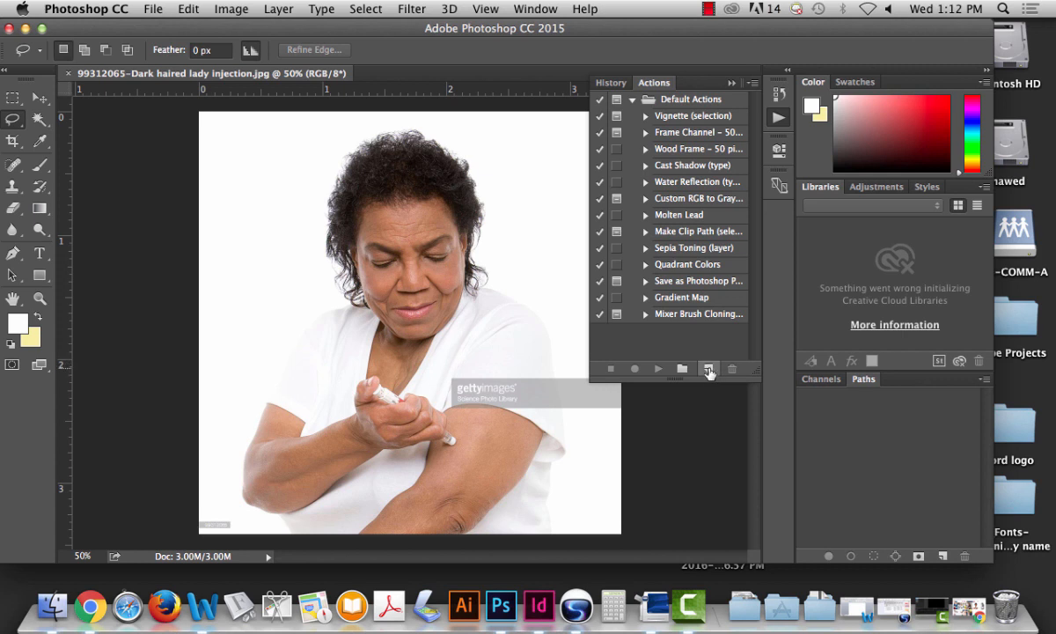
- Create an action named "110% increase" in the Default Actions set with no function key and start recording it
{"action": "left_click", "coordinate": [708, 369]}
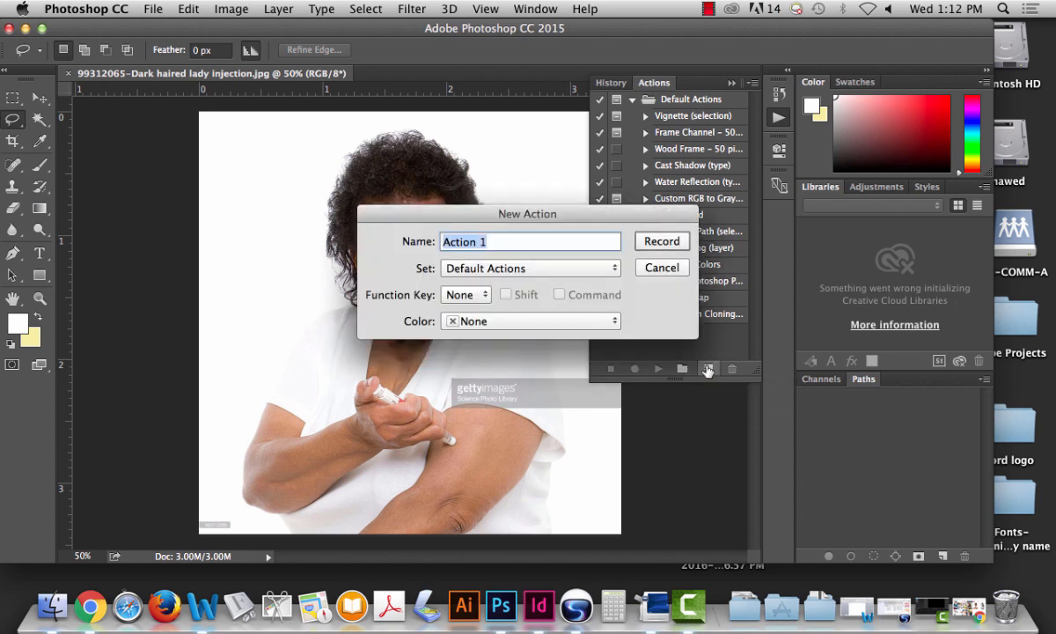
{"action": "type", "text": "110%"}
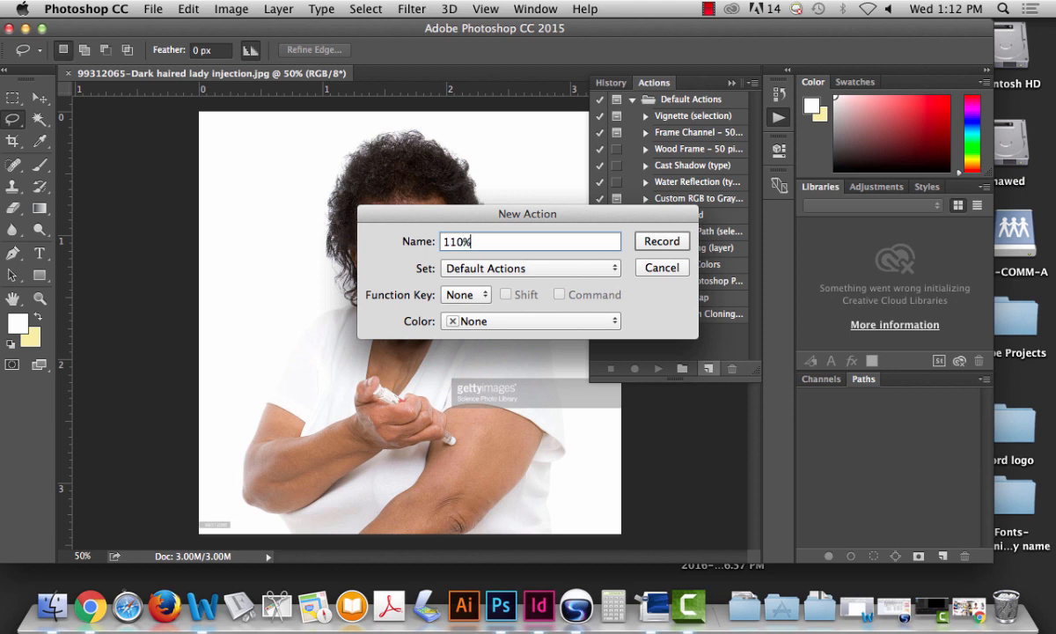
{"action": "type", "text": " increase"}
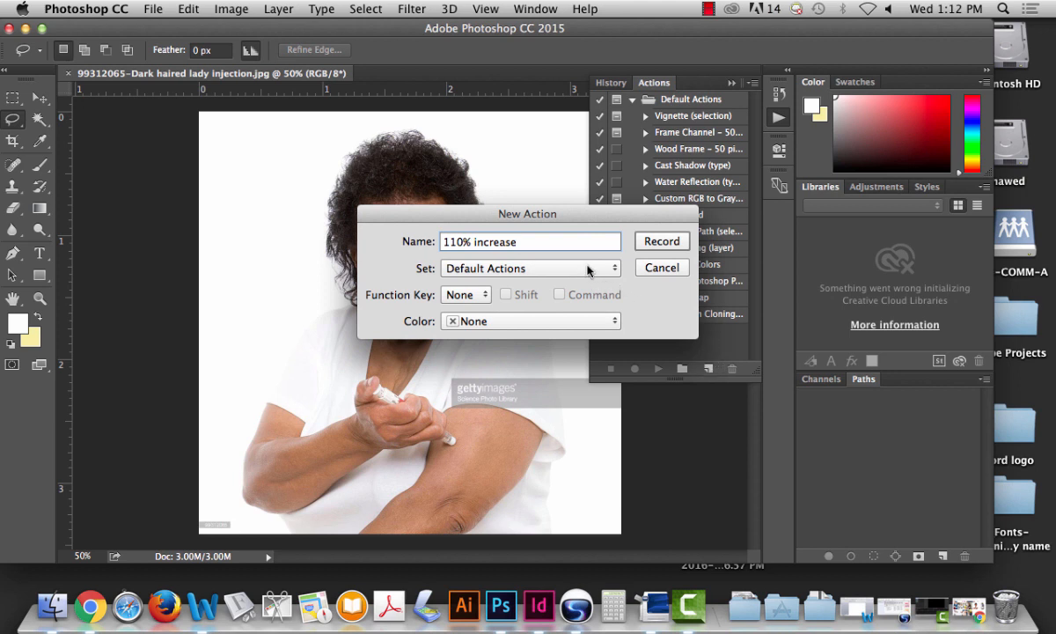
{"action": "left_click", "coordinate": [465, 296]}
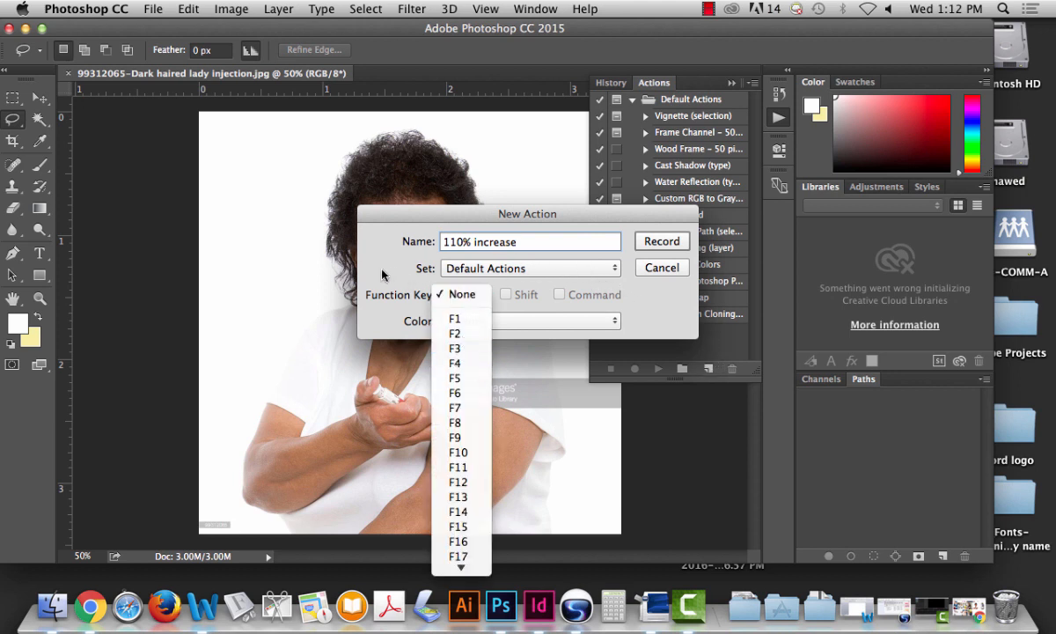
{"action": "left_click", "coordinate": [568, 262]}
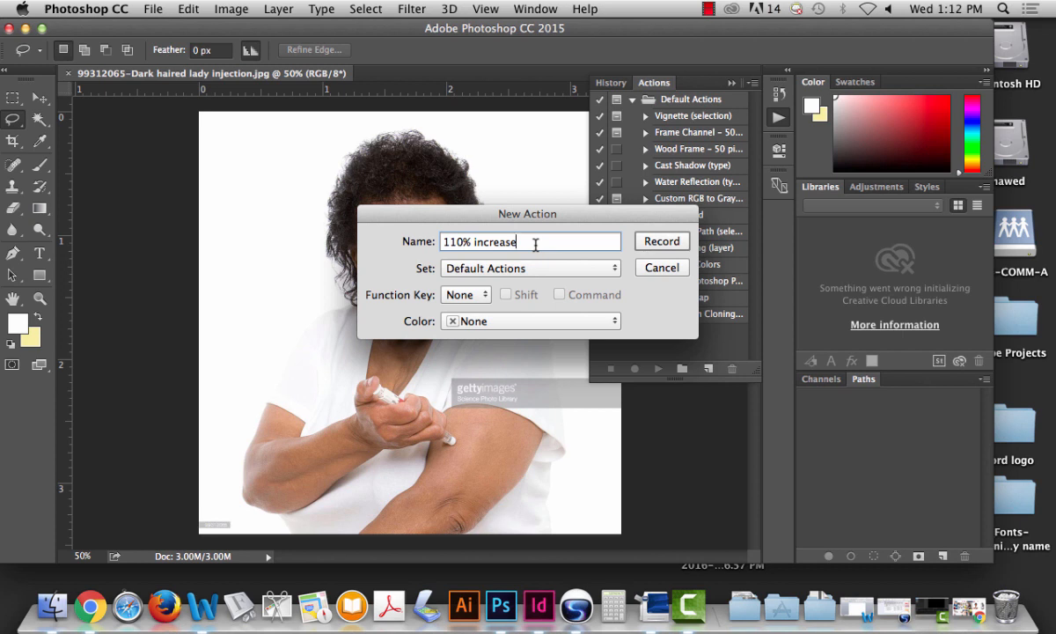
{"action": "left_click", "coordinate": [661, 249]}
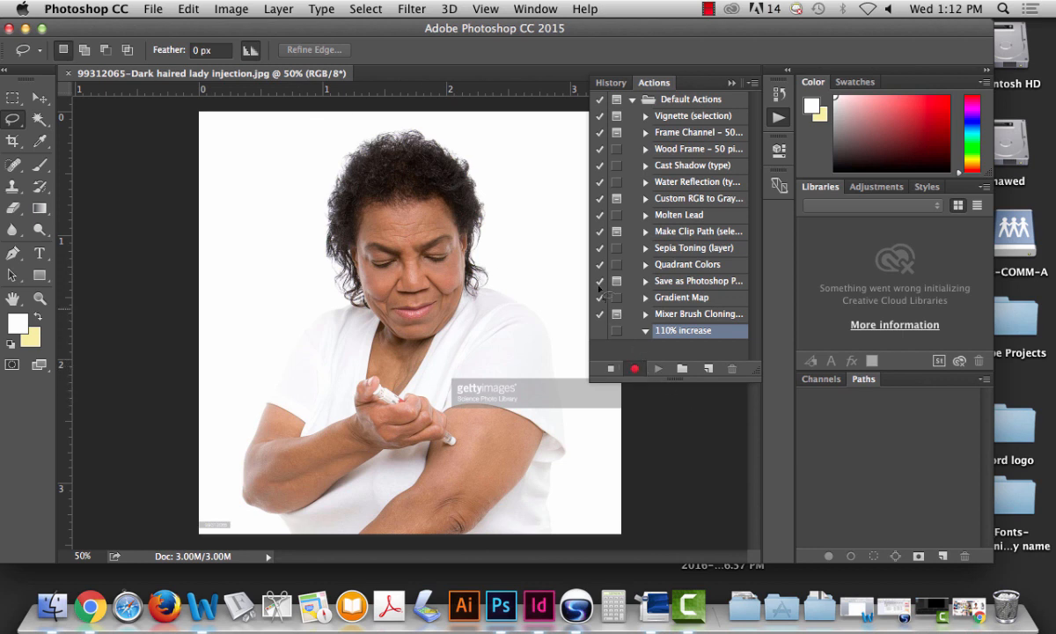
- Record an Image Size change to 110 percent width and height with Resample on Automatic, and stop recording the action
{"action": "left_click", "coordinate": [222, 9]}
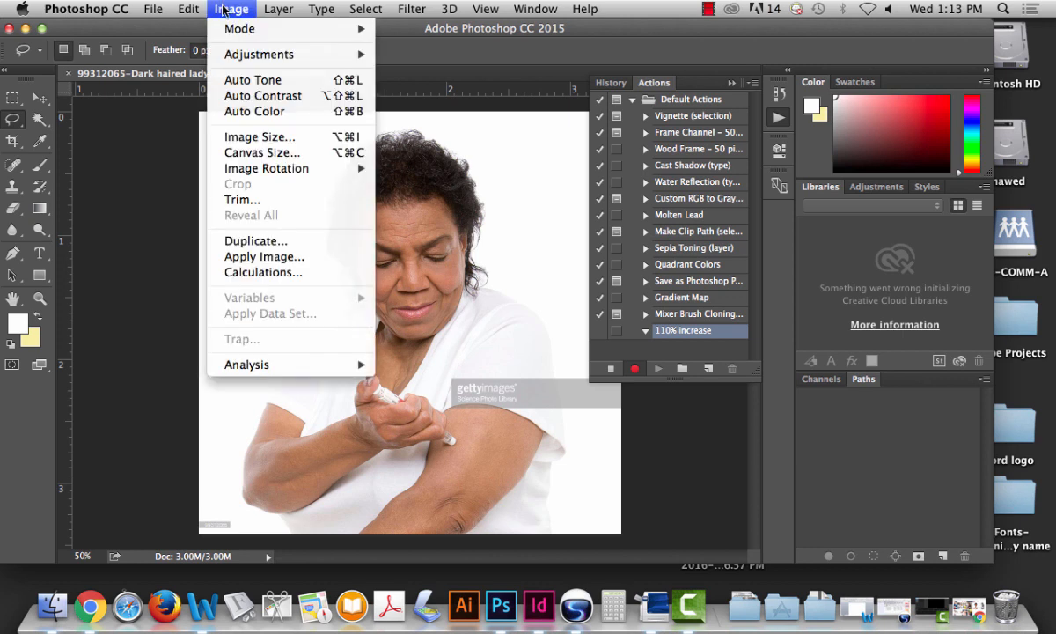
{"action": "left_click", "coordinate": [262, 138]}
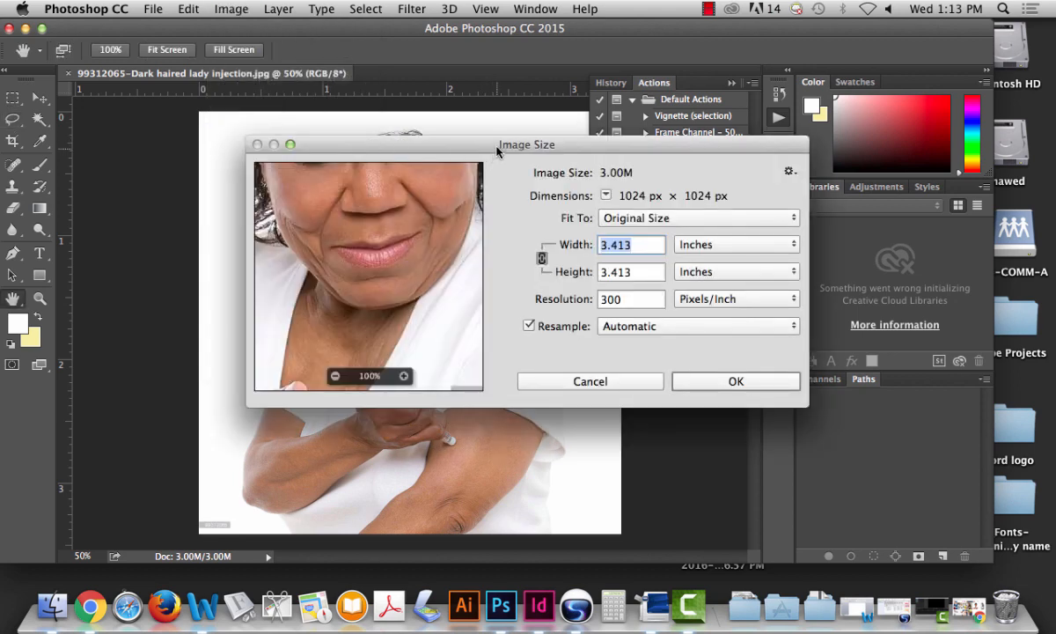
{"action": "left_click_drag", "start_coordinate": [497, 152], "coordinate": [380, 106]}
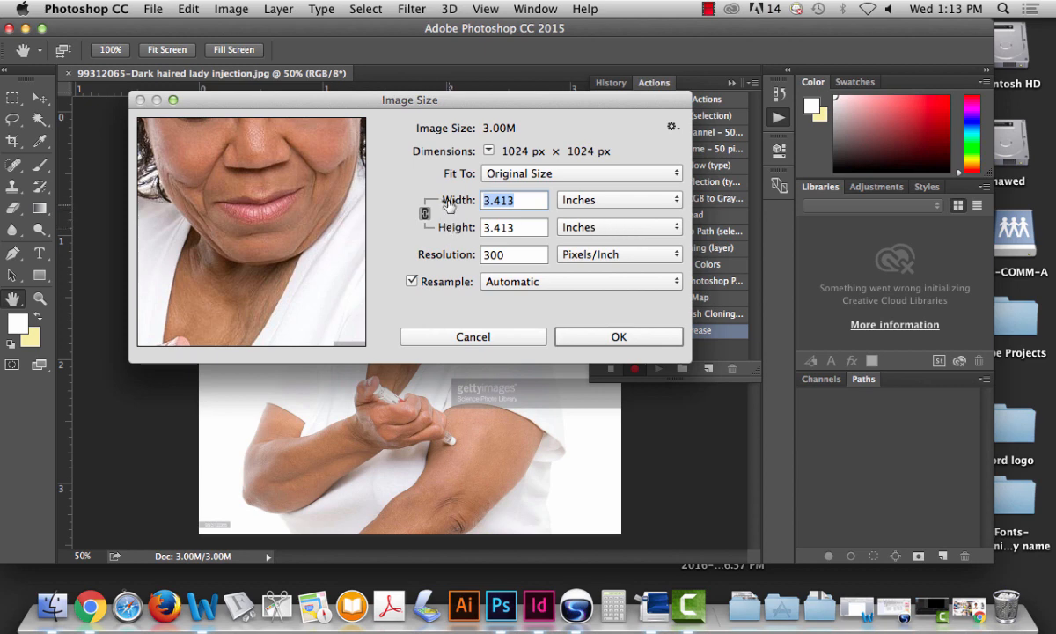
{"action": "left_click", "coordinate": [412, 281]}
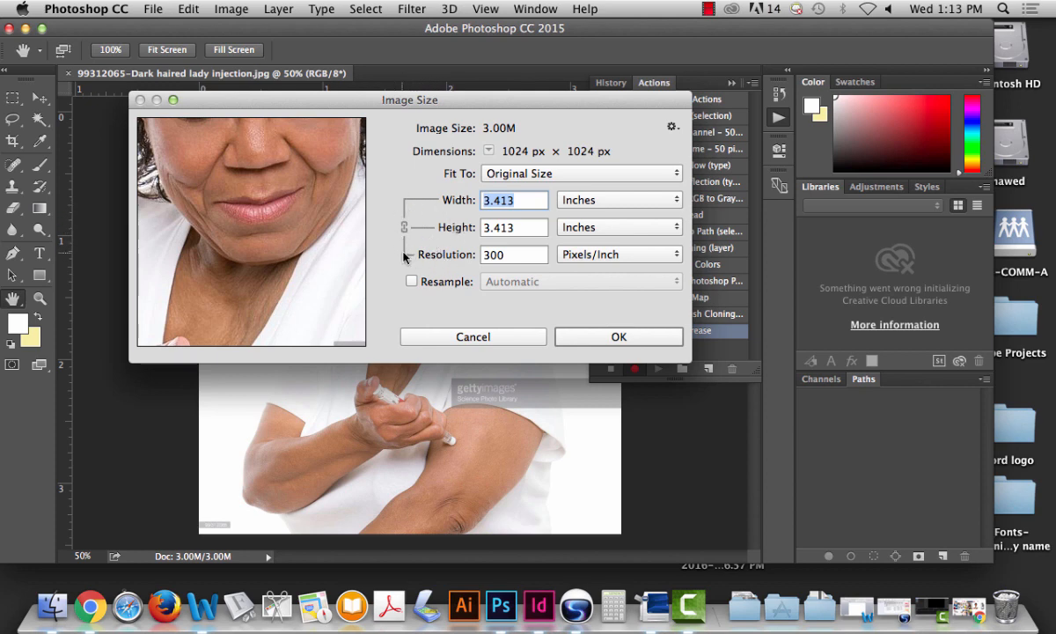
{"action": "double_click", "coordinate": [502, 255]}
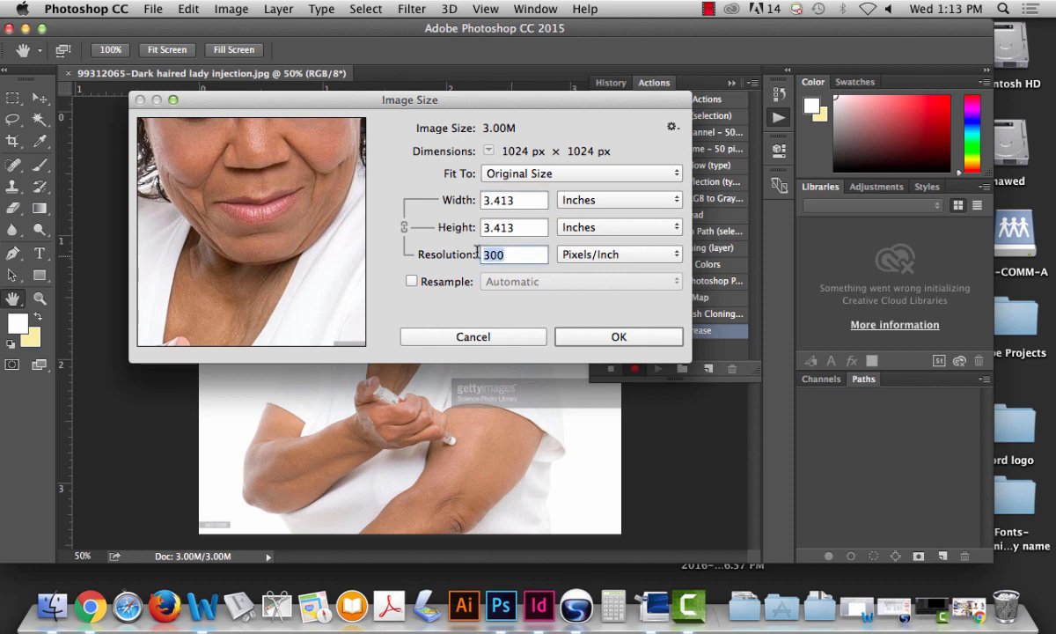
{"action": "left_click", "coordinate": [412, 282]}
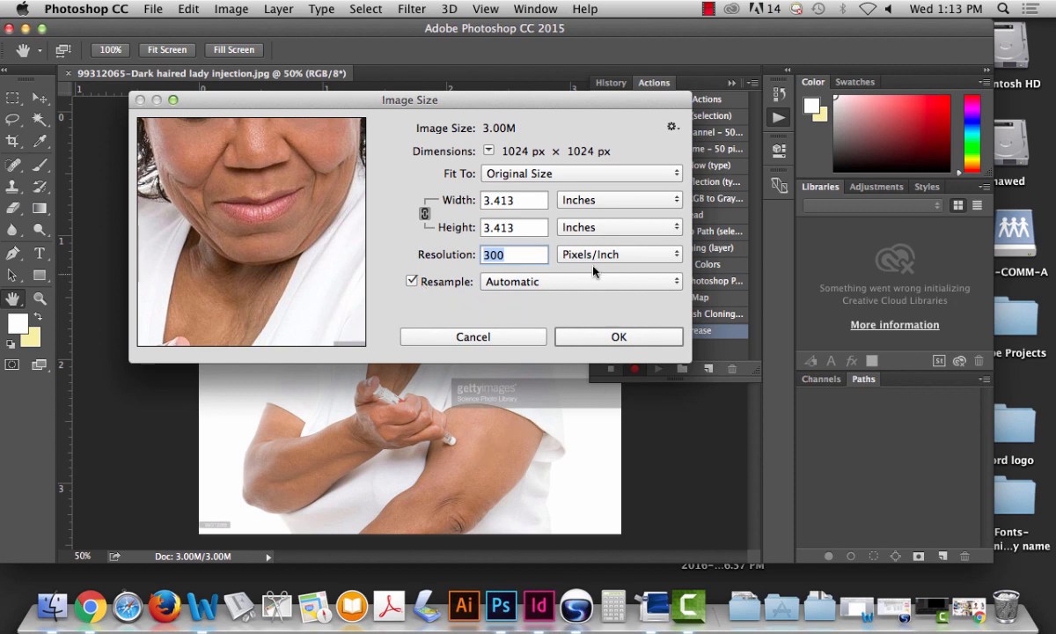
{"action": "left_click", "coordinate": [582, 203]}
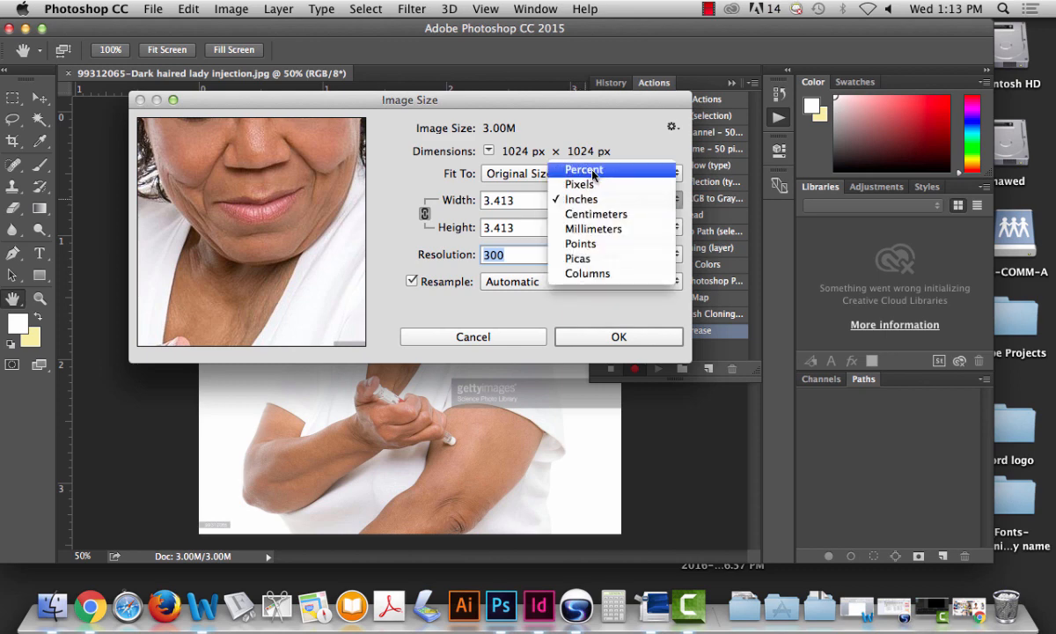
{"action": "left_click", "coordinate": [584, 169]}
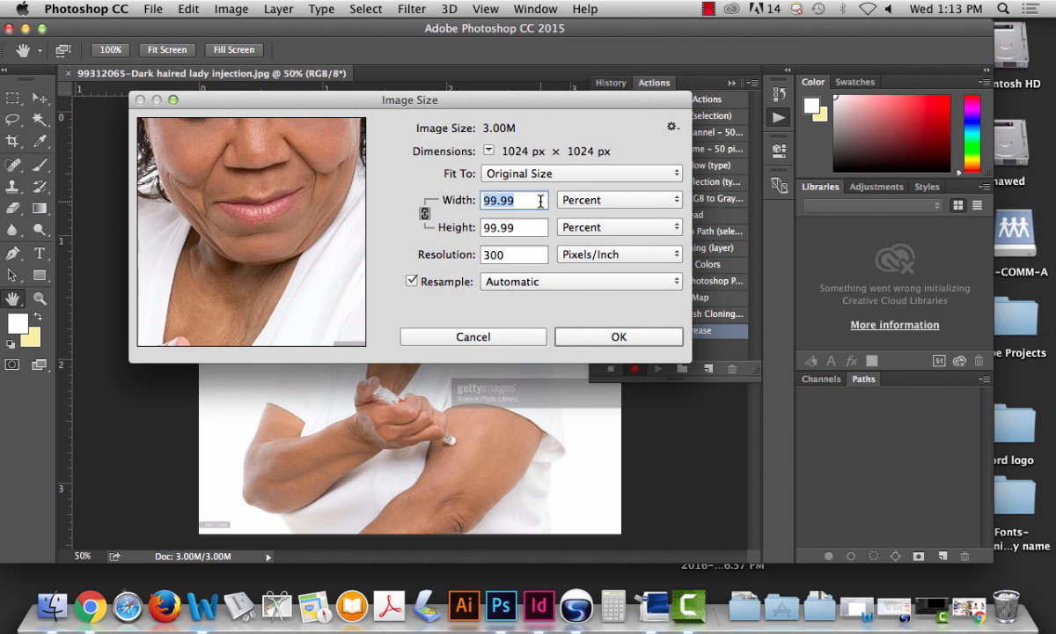
{"action": "type", "text": "110"}
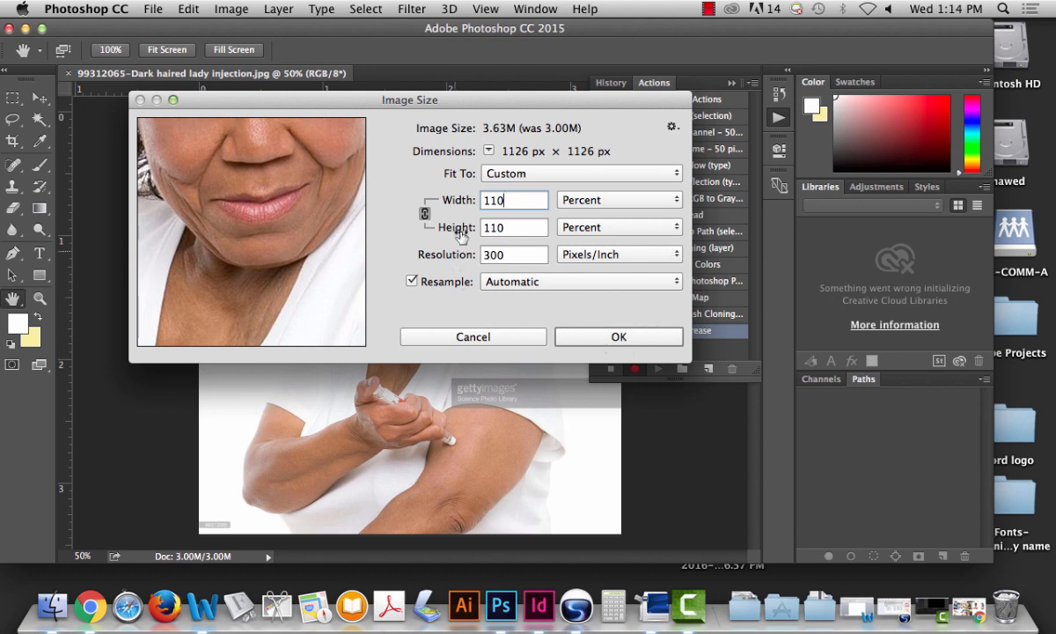
{"action": "left_click", "coordinate": [623, 338]}
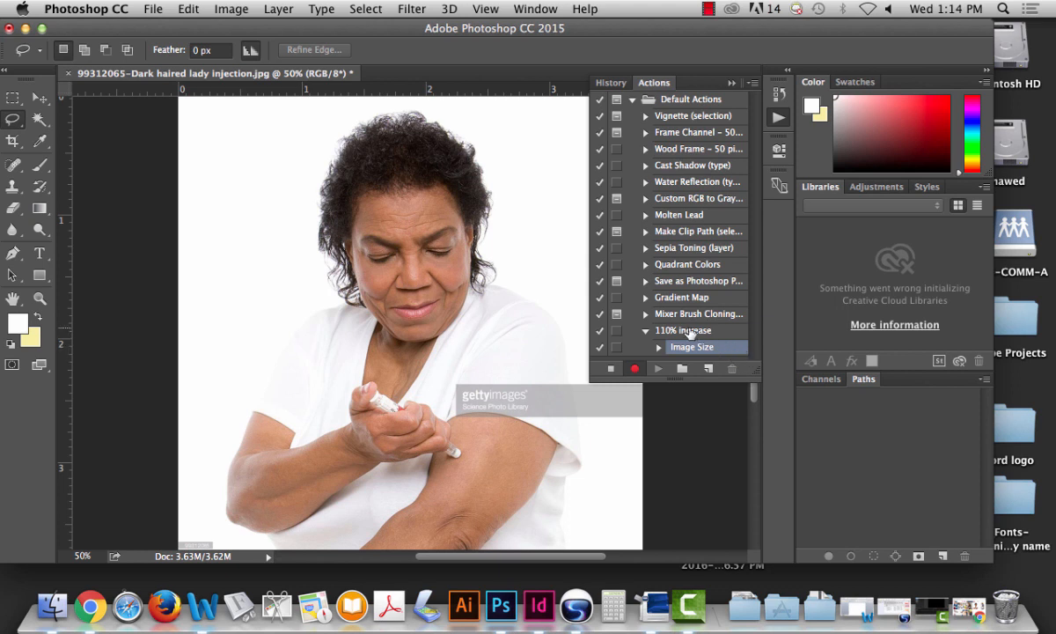
{"action": "left_click", "coordinate": [611, 370]}
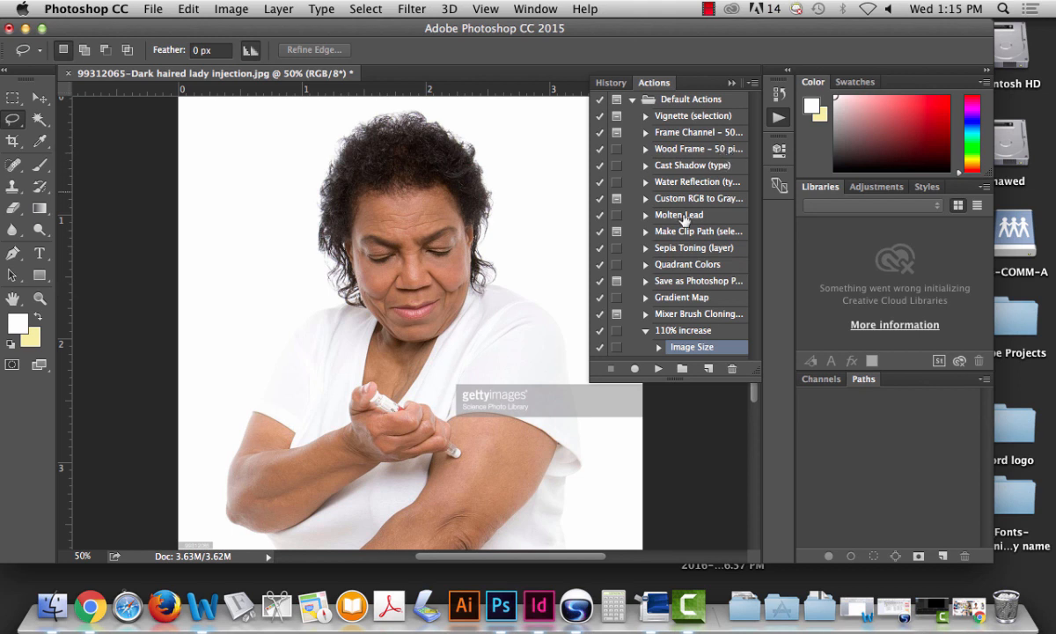
- Play the "110% increase" action ten times to enlarge the photo, fit it on screen and collapse the Actions panel
{"action": "left_click_drag", "start_coordinate": [511, 556], "coordinate": [537, 556]}
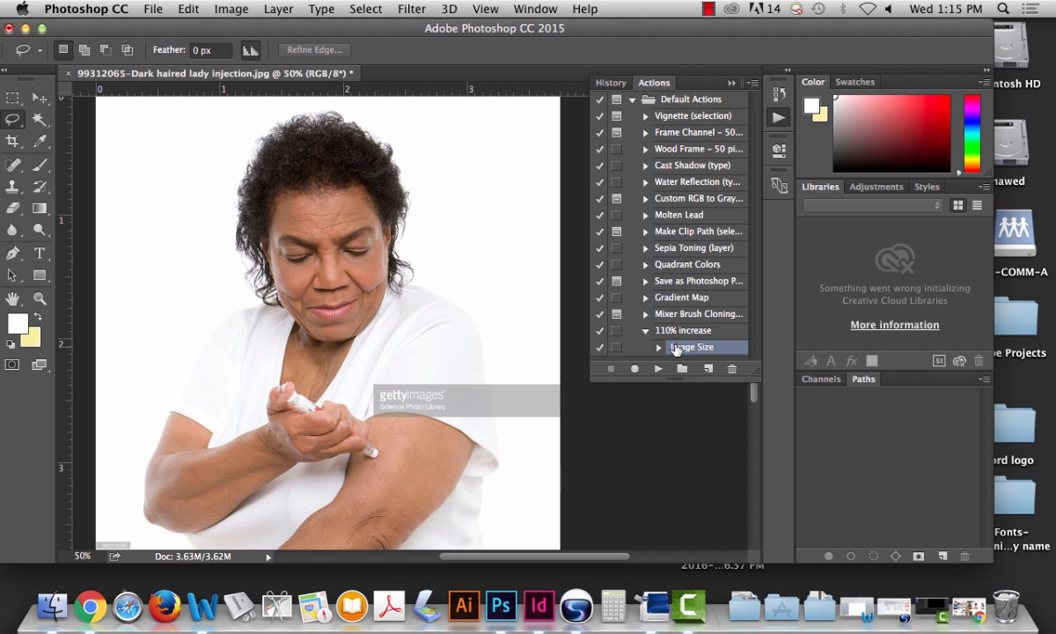
{"action": "left_click", "coordinate": [670, 330]}
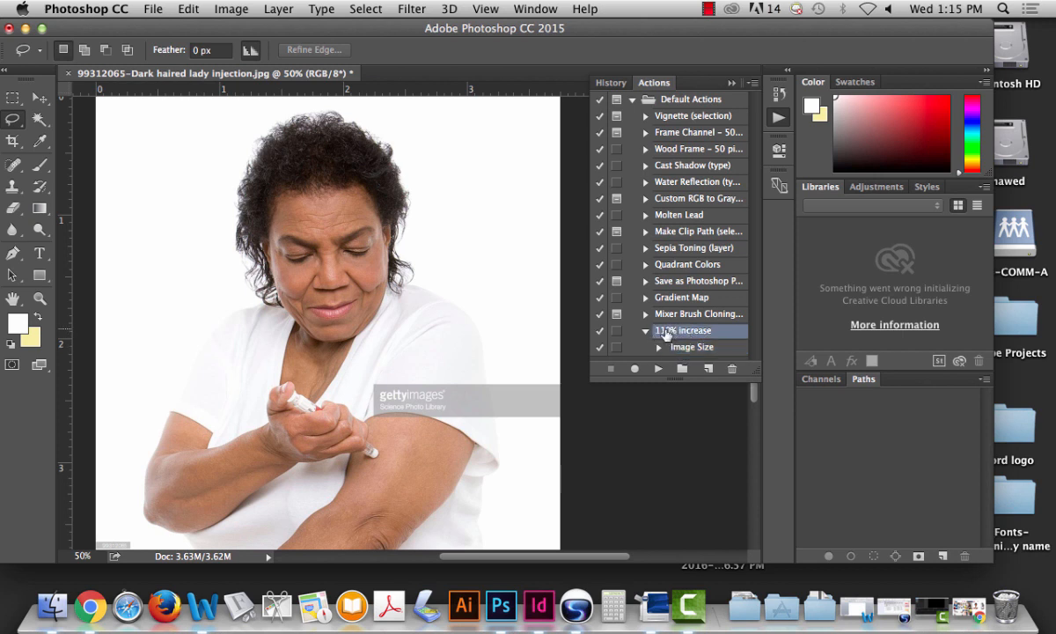
{"action": "left_click", "coordinate": [682, 348]}
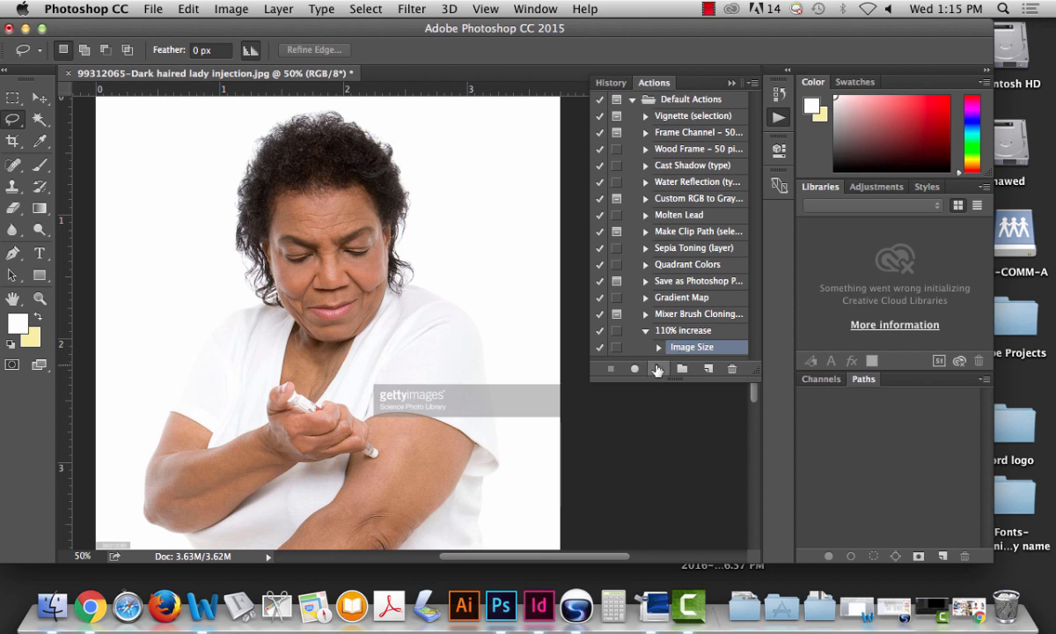
{"action": "left_click", "coordinate": [659, 368]}
{"action": "left_click", "coordinate": [658, 369]}
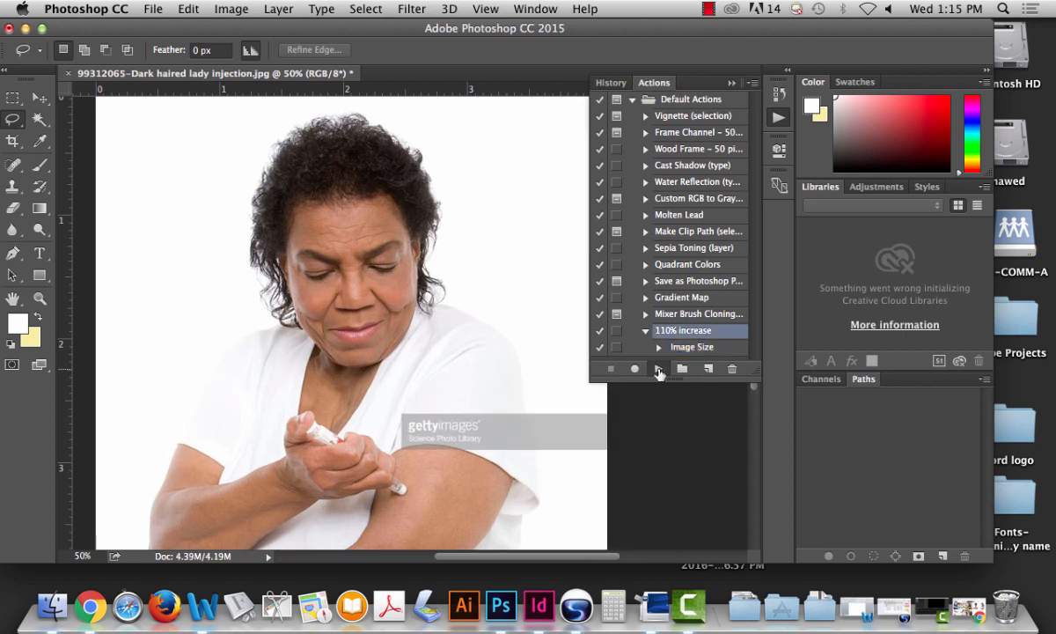
{"action": "left_click", "coordinate": [659, 369]}
{"action": "left_click", "coordinate": [658, 369]}
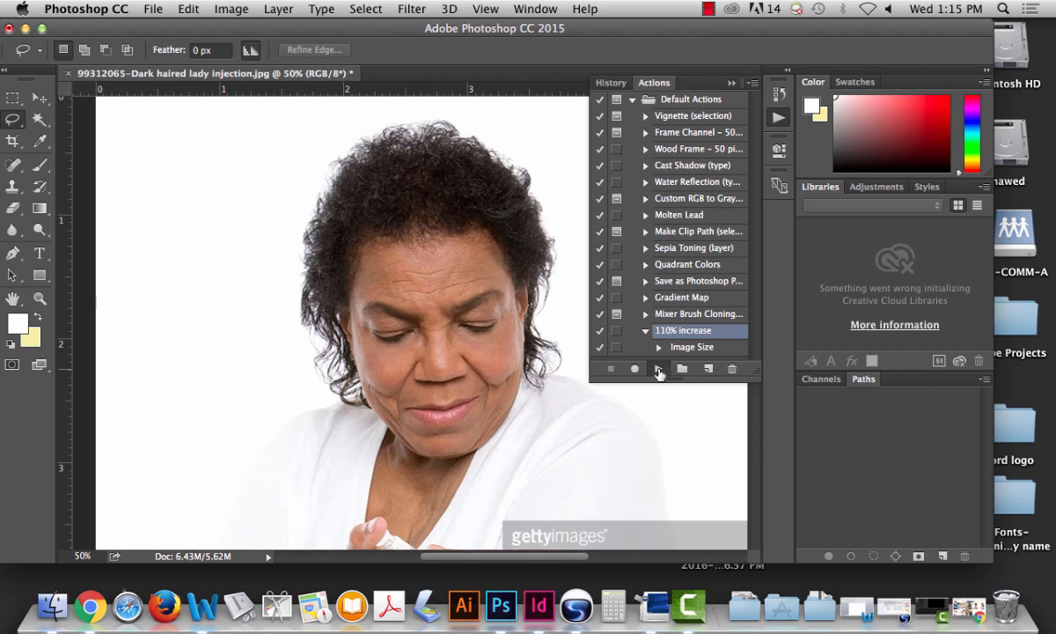
{"action": "left_click", "coordinate": [659, 369]}
{"action": "left_click", "coordinate": [658, 369]}
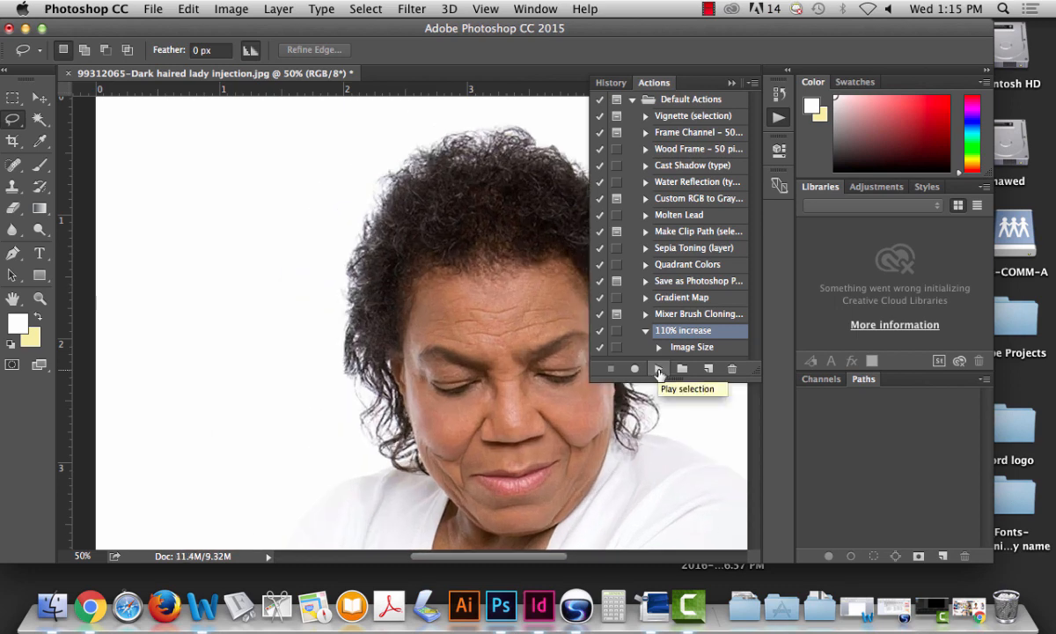
{"action": "left_click", "coordinate": [658, 369]}
{"action": "left_click", "coordinate": [658, 369]}
{"action": "left_click", "coordinate": [658, 369]}
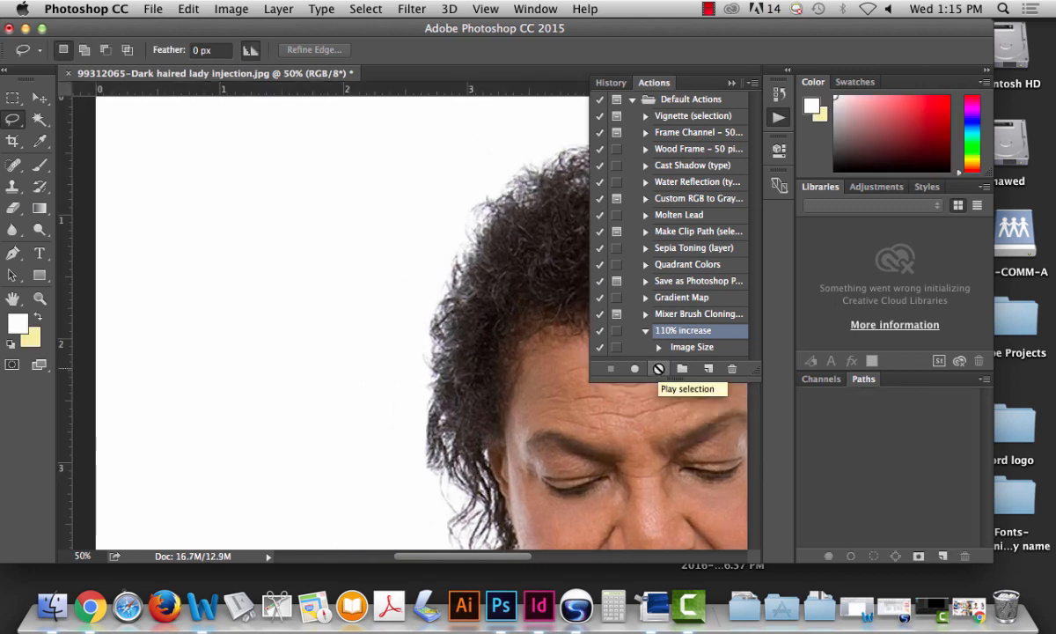
{"action": "left_click", "coordinate": [659, 369]}
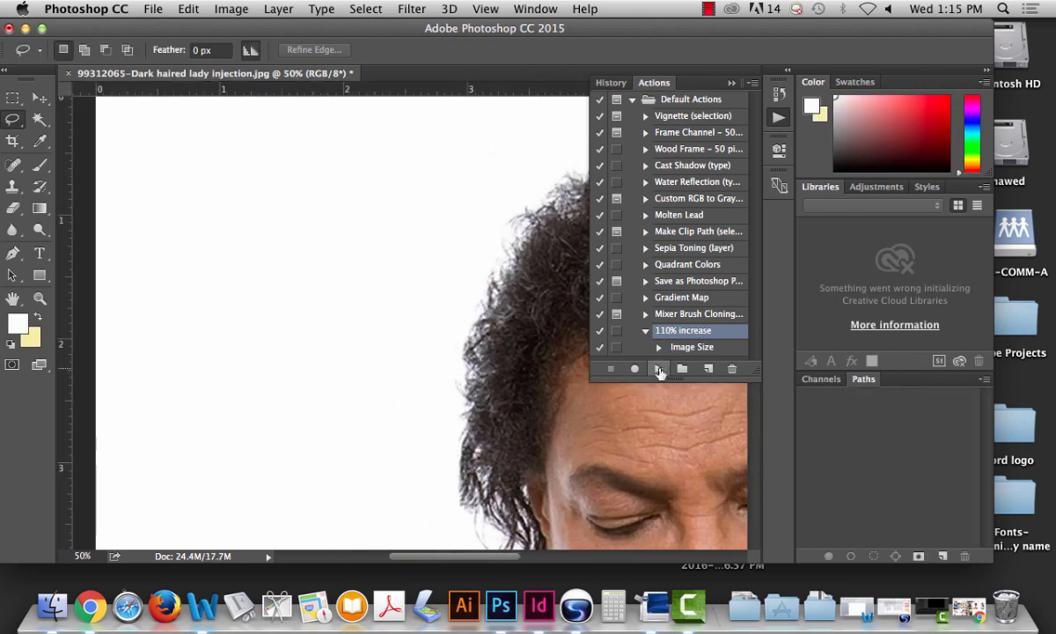
{"action": "key", "text": "super+0"}
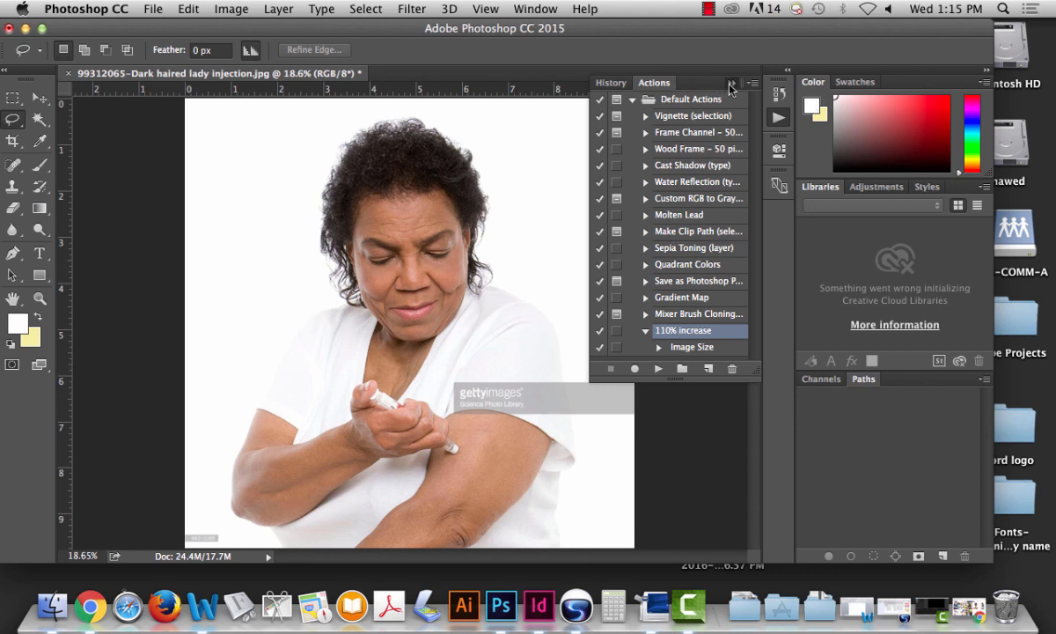
{"action": "left_click", "coordinate": [685, 80]}
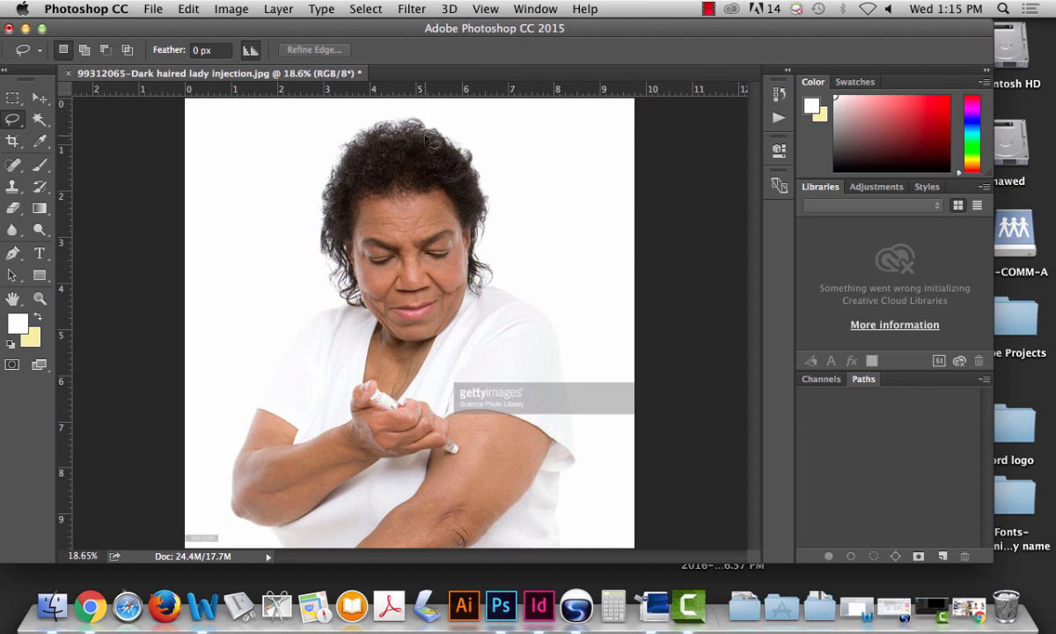
- Examine the enlarged photo's hair, forehead and cheek up close to judge the image quality
{"action": "left_click", "coordinate": [40, 298]}
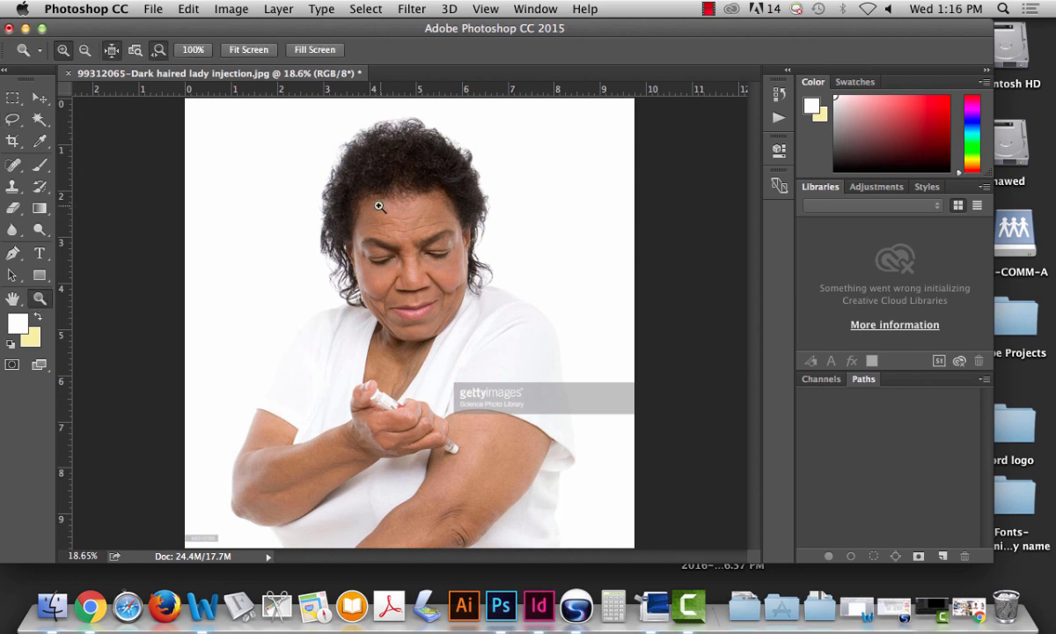
{"action": "left_click_drag", "start_coordinate": [302, 172], "coordinate": [504, 268]}
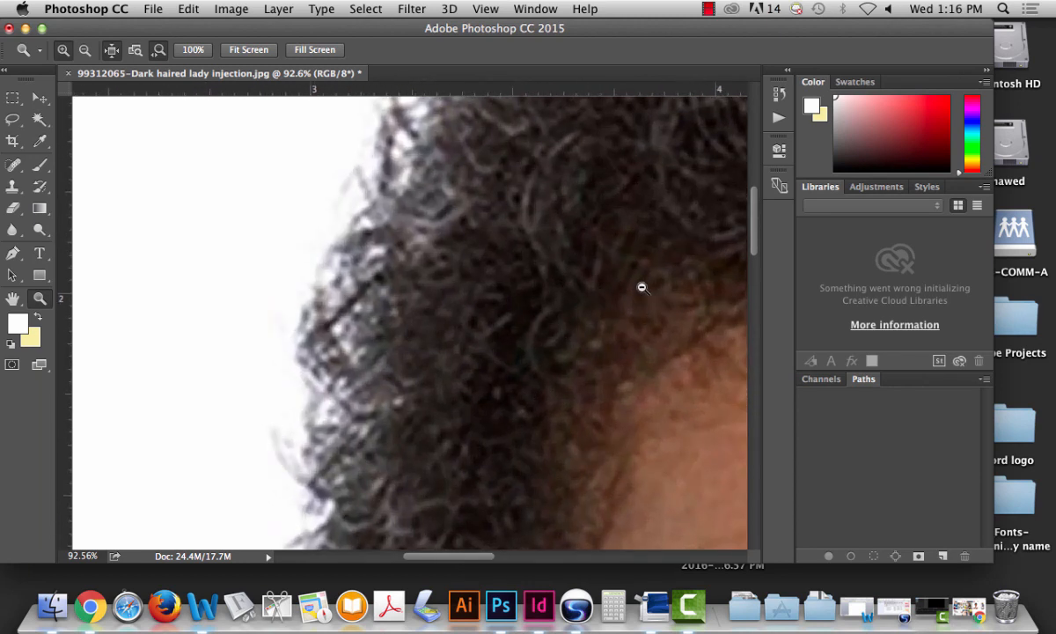
{"action": "left_click_drag", "start_coordinate": [642, 287], "coordinate": [658, 337]}
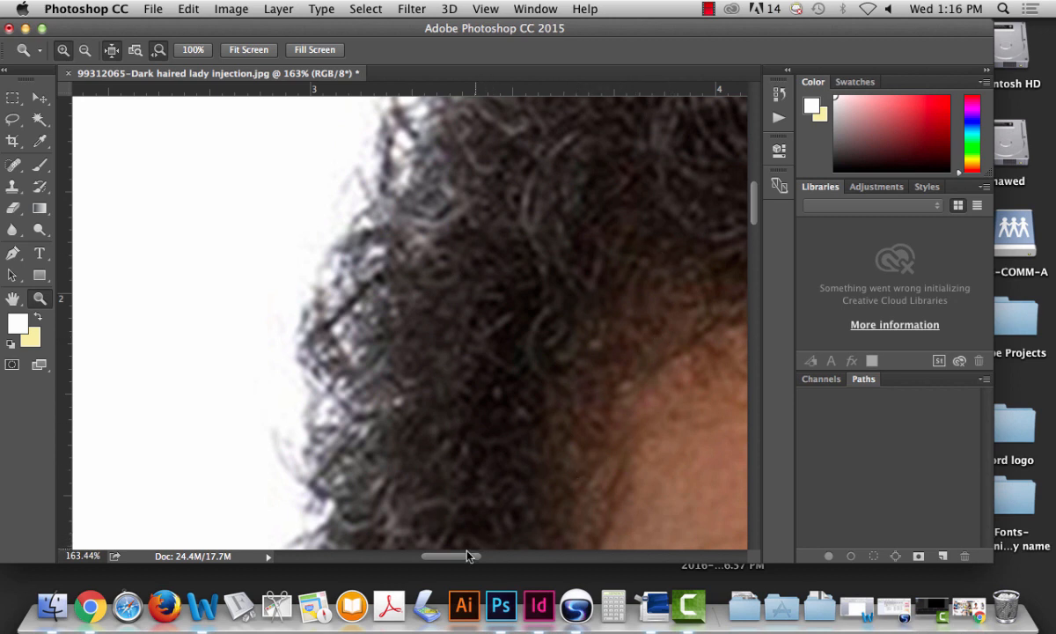
{"action": "scroll", "coordinate": [451, 560], "scroll_direction": "right", "scroll_amount": 10}
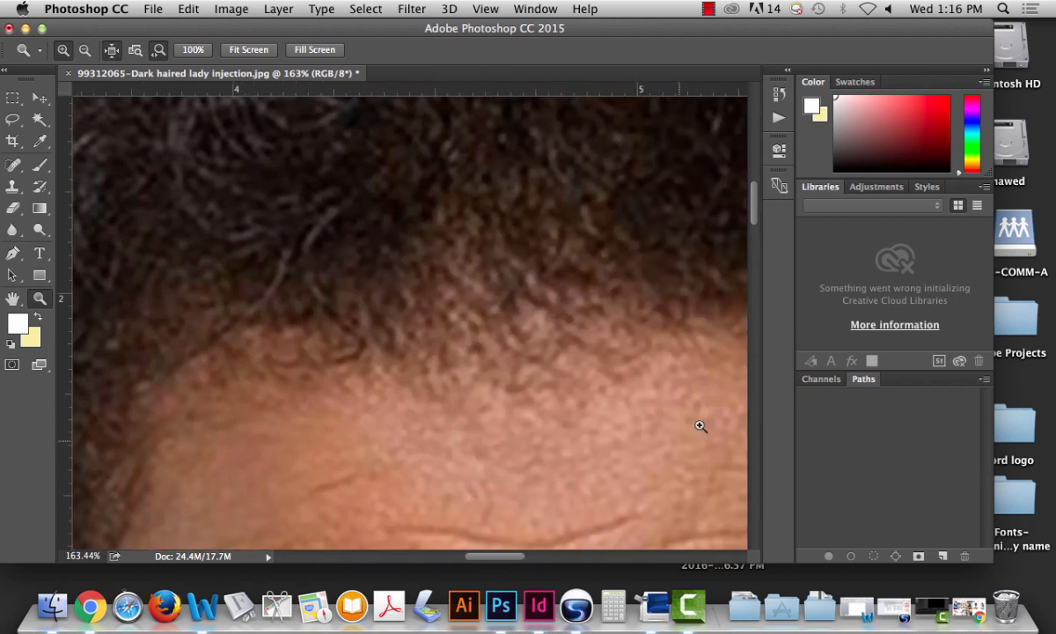
{"action": "scroll", "coordinate": [754, 221], "scroll_direction": "down", "scroll_amount": 10}
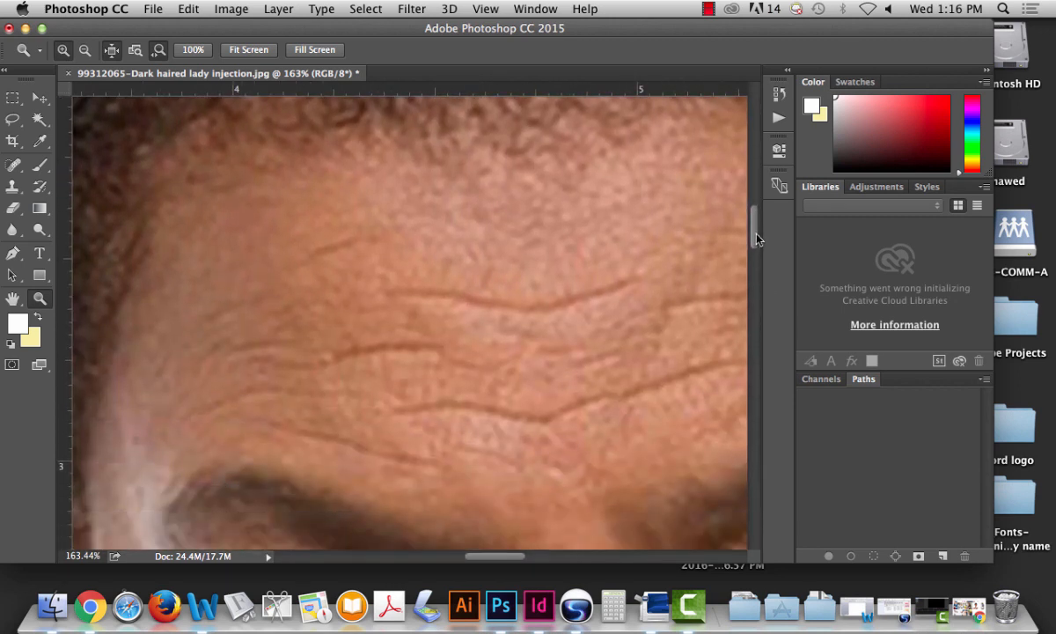
{"action": "scroll", "coordinate": [755, 224], "scroll_direction": "up", "scroll_amount": 2}
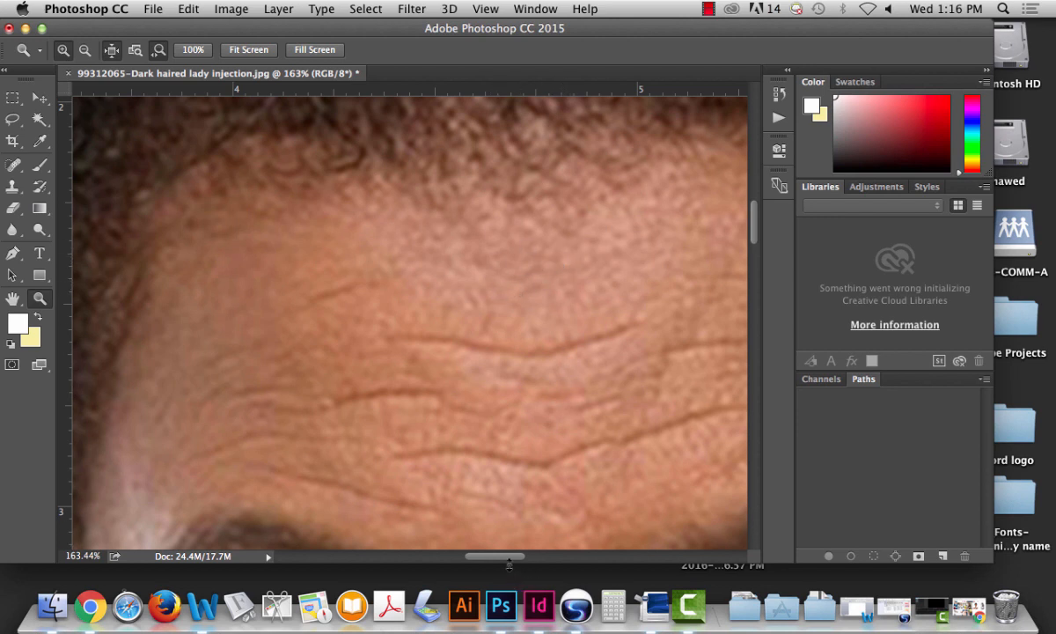
{"action": "left_click_drag", "start_coordinate": [511, 555], "coordinate": [572, 554]}
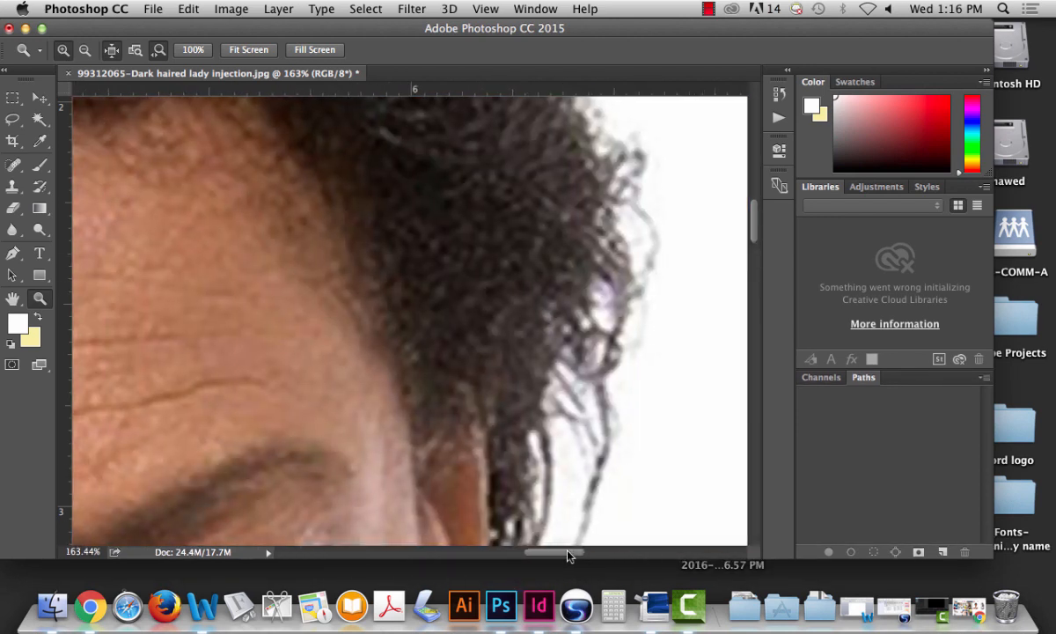
{"action": "left_click_drag", "start_coordinate": [754, 215], "coordinate": [754, 262]}
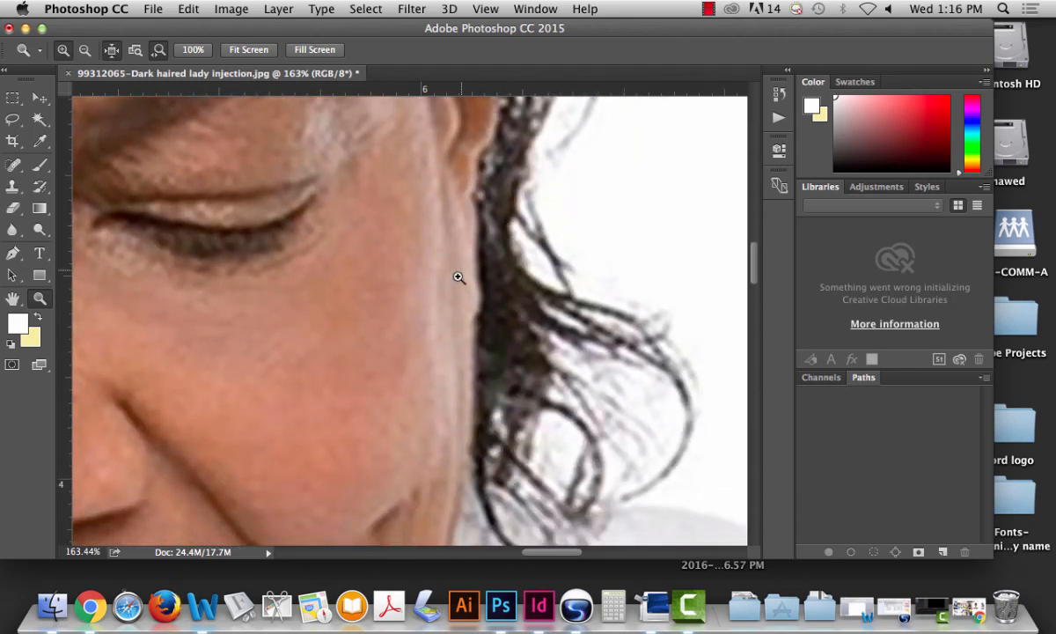
{"action": "left_click_drag", "start_coordinate": [379, 247], "coordinate": [442, 288]}
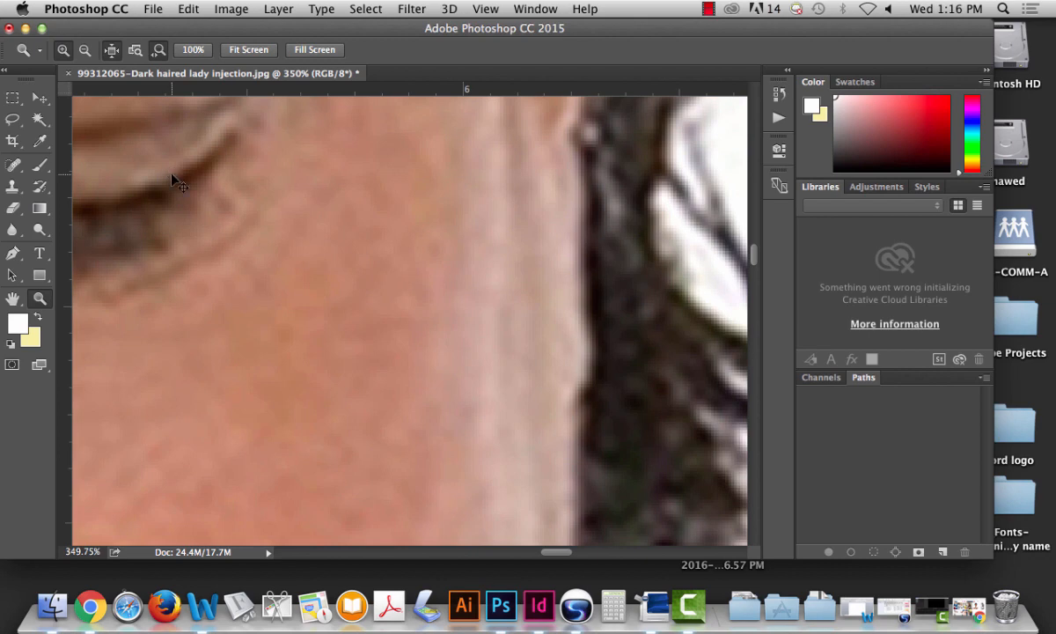
- Examine the hand and injection pen up close and return to viewing the whole photo
{"action": "key", "text": "super+0"}
{"action": "left_click", "coordinate": [455, 434]}
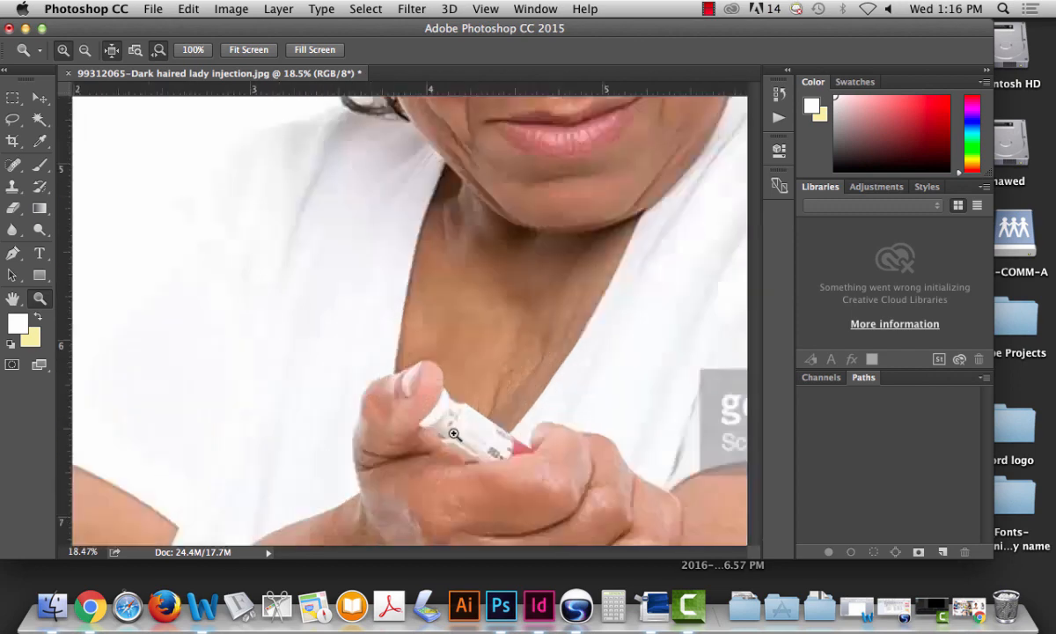
{"action": "left_click_drag", "start_coordinate": [454, 434], "coordinate": [514, 454]}
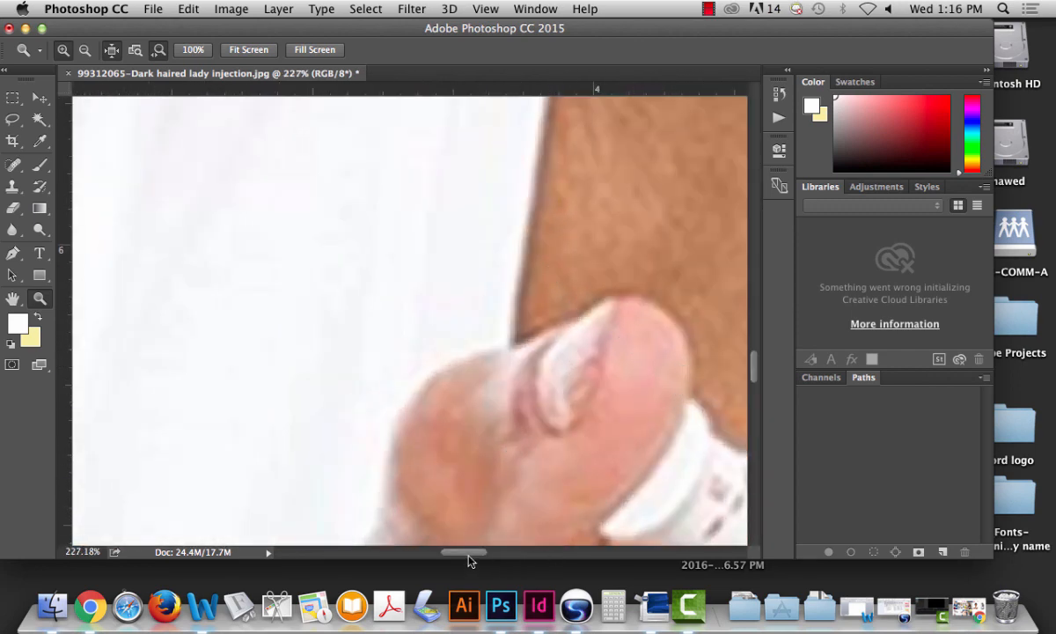
{"action": "left_click_drag", "start_coordinate": [467, 553], "coordinate": [489, 554]}
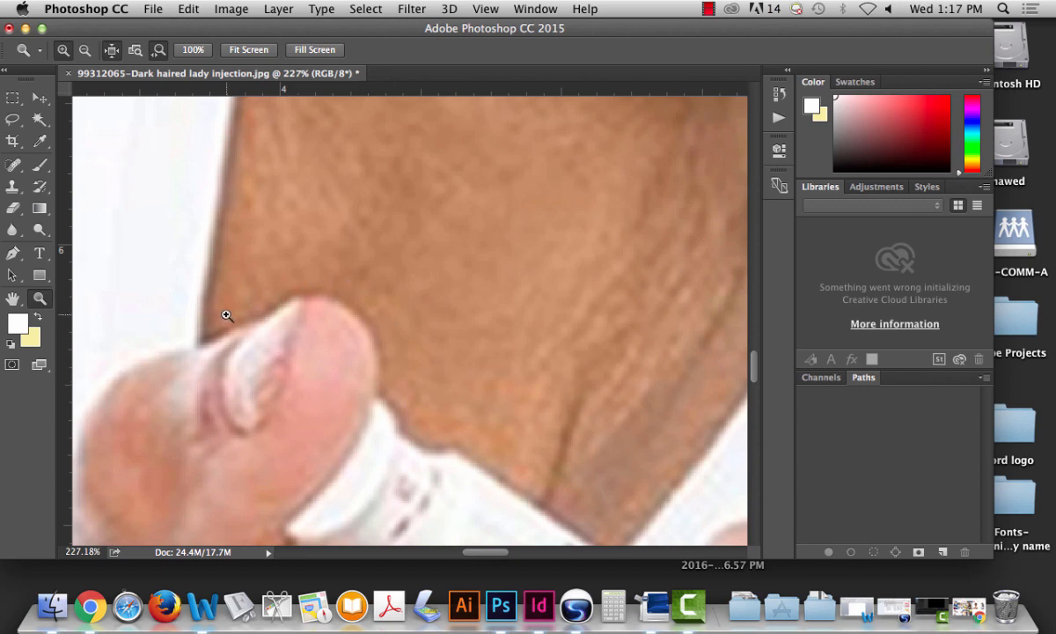
{"action": "key", "text": "super+0"}
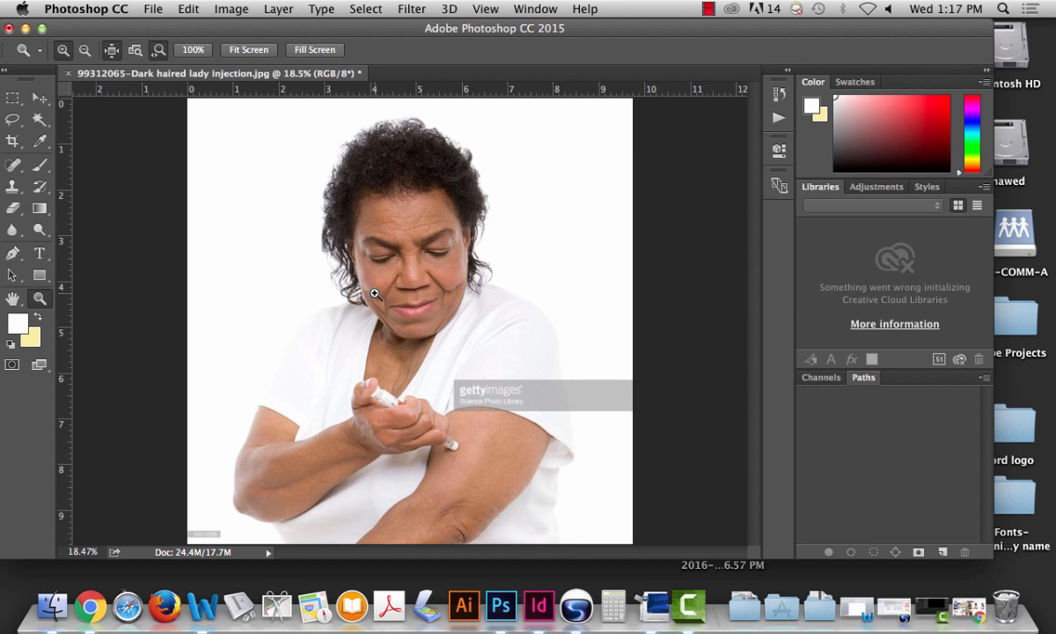
- Convert the enlarged photo to CMYK Color mode, accepting the U.S. Web Coated (SWOP) v2 profile
{"action": "left_click", "coordinate": [229, 11]}
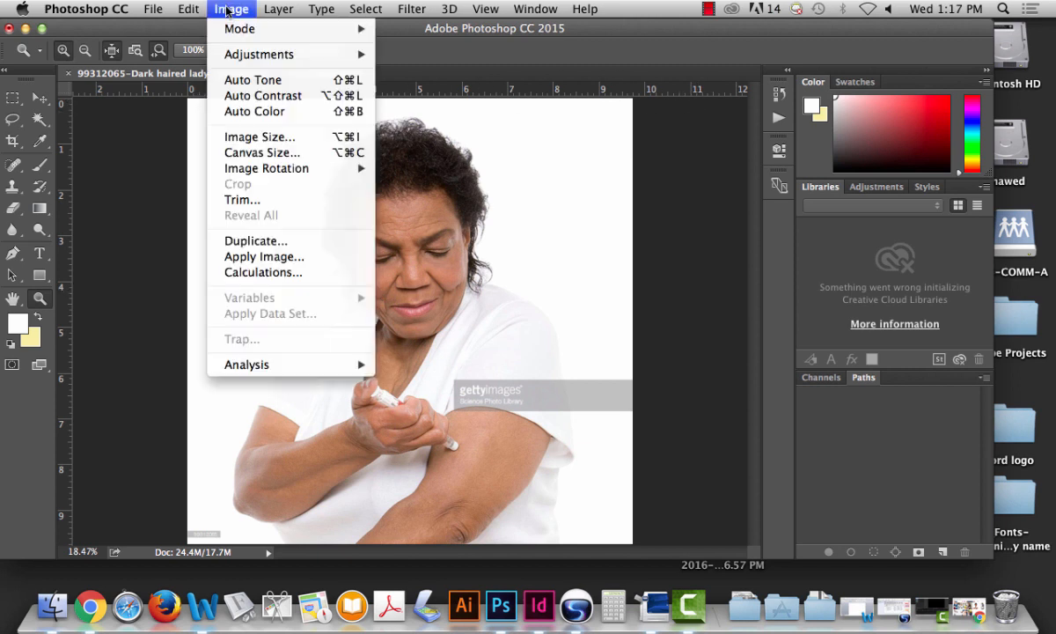
{"action": "mouse_move", "coordinate": [225, 30]}
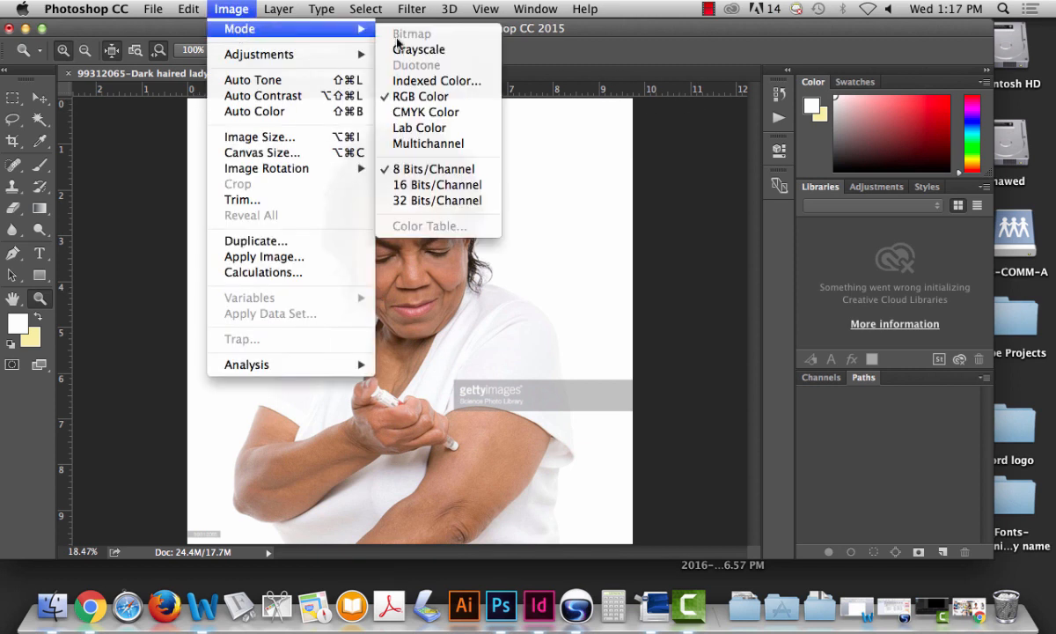
{"action": "left_click", "coordinate": [430, 115]}
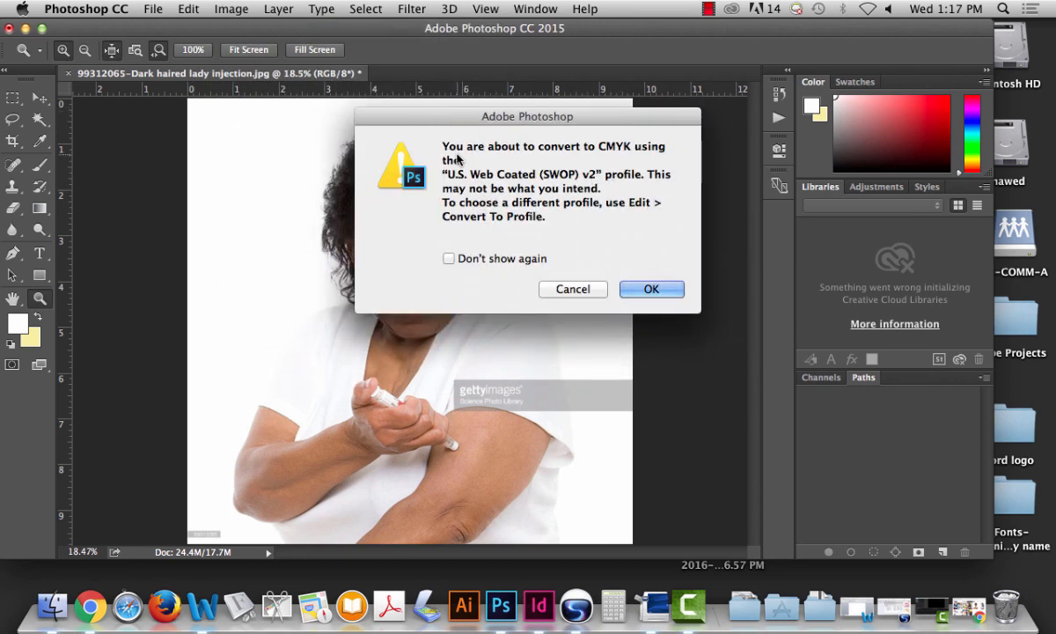
{"action": "left_click", "coordinate": [651, 289]}
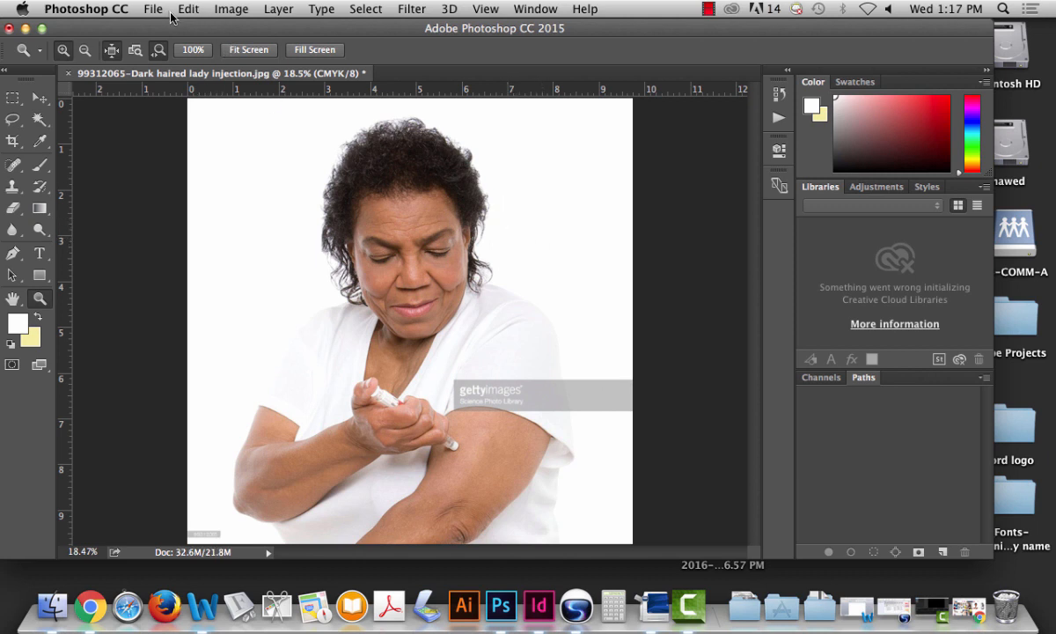
- Save the photo as a TIFF in the Image Research folder with no image compression and IBM PC byte order
{"action": "left_click", "coordinate": [153, 10]}
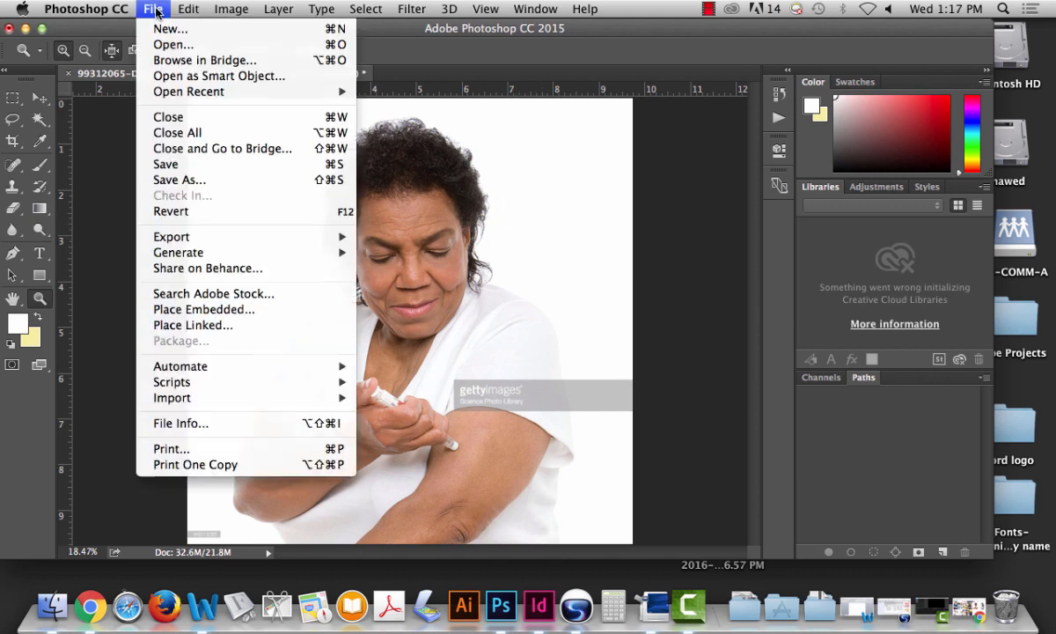
{"action": "left_click", "coordinate": [184, 179]}
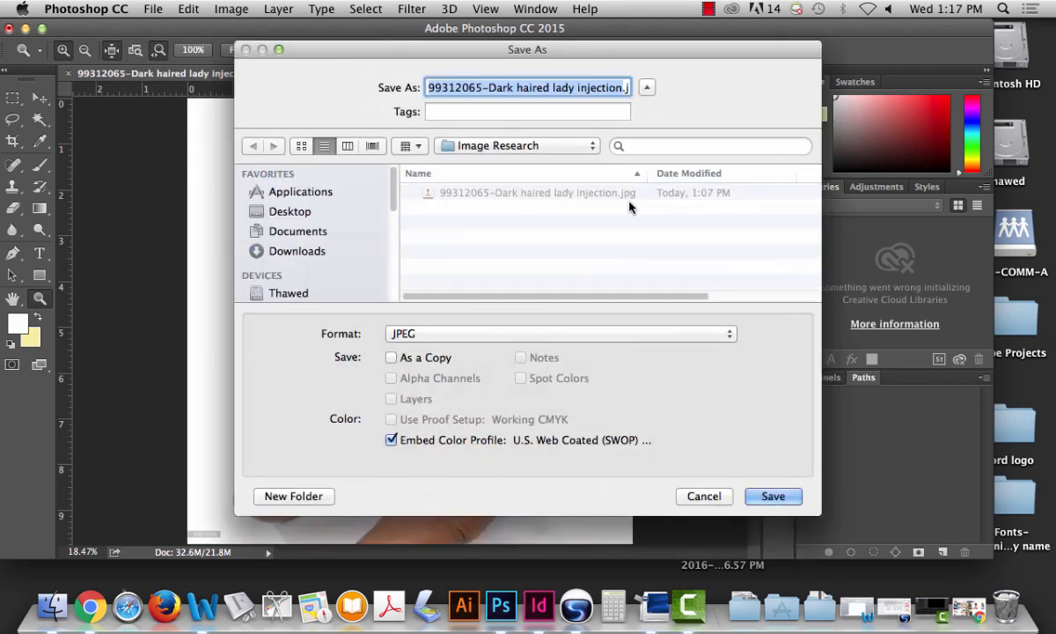
{"action": "left_click", "coordinate": [469, 333]}
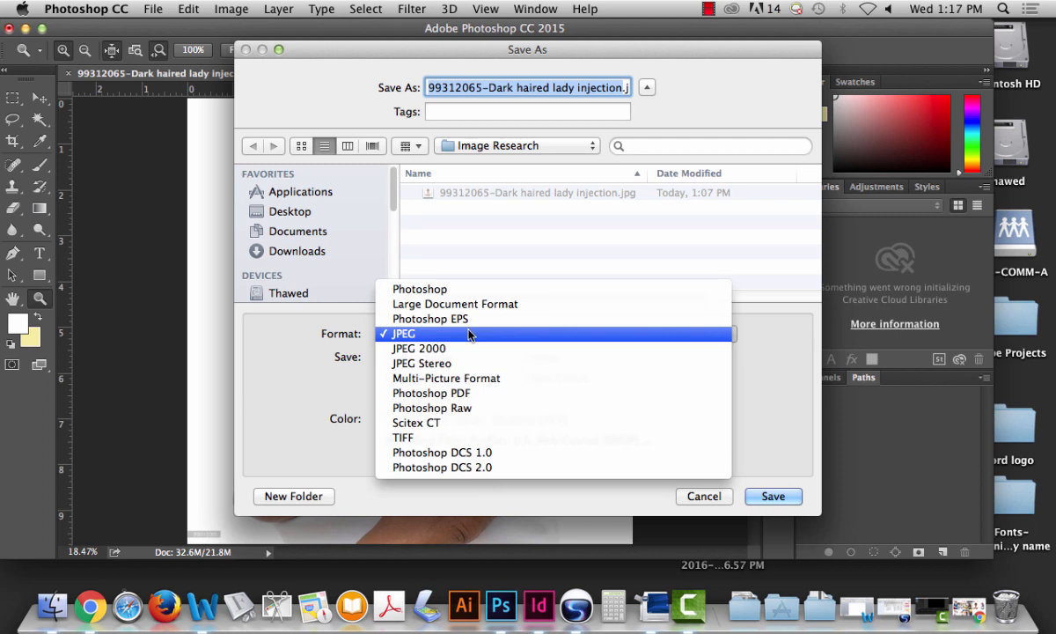
{"action": "left_click", "coordinate": [525, 439]}
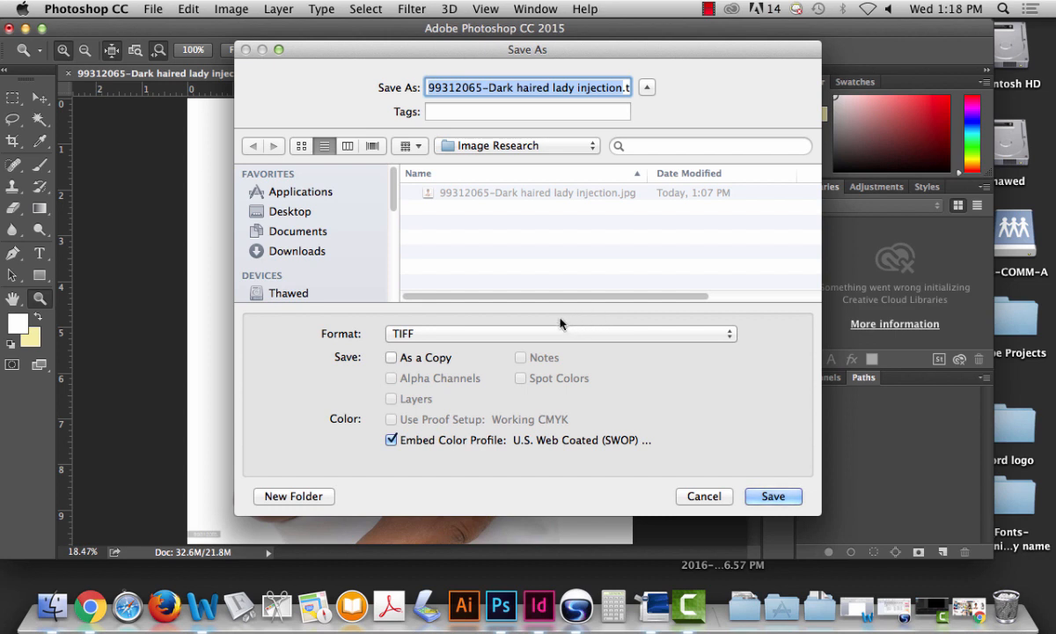
{"action": "left_click", "coordinate": [486, 334]}
{"action": "left_click", "coordinate": [478, 338]}
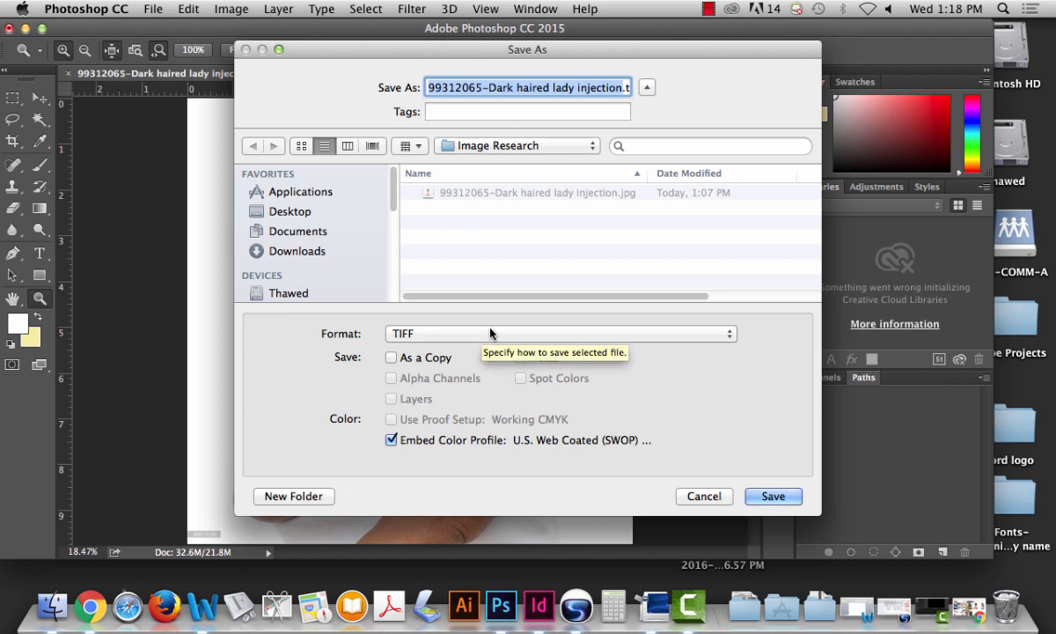
{"action": "left_click", "coordinate": [773, 498]}
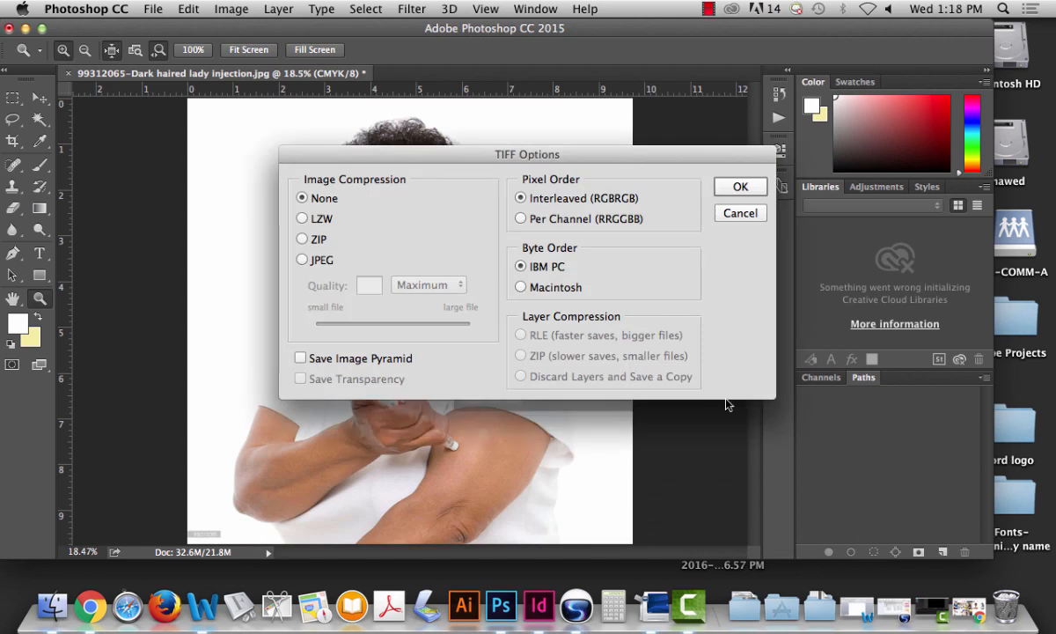
{"action": "left_click_drag", "start_coordinate": [570, 156], "coordinate": [589, 108]}
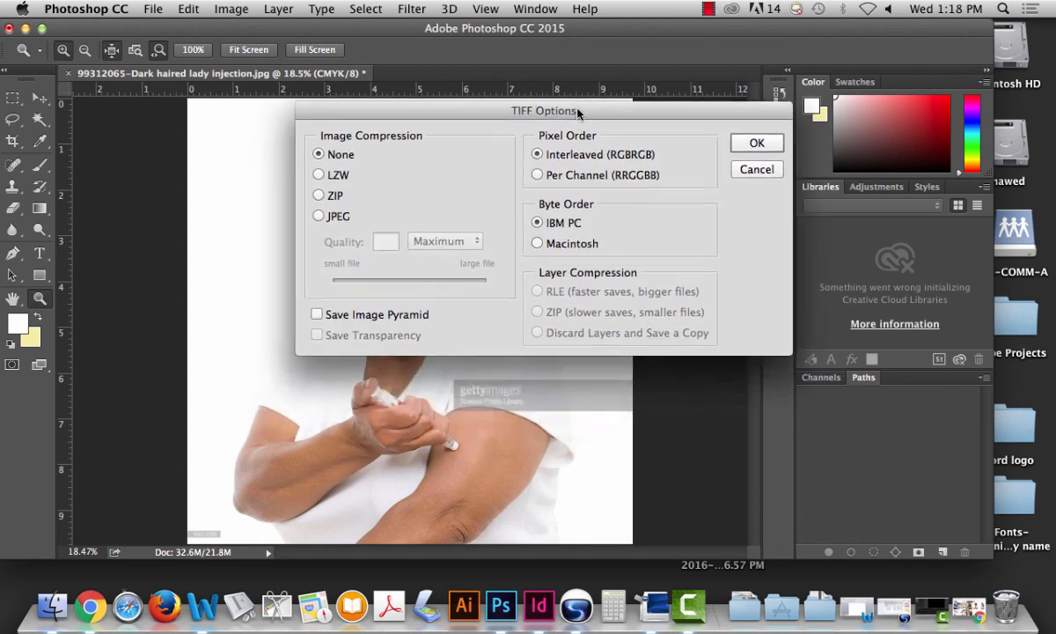
{"action": "left_click", "coordinate": [759, 141]}
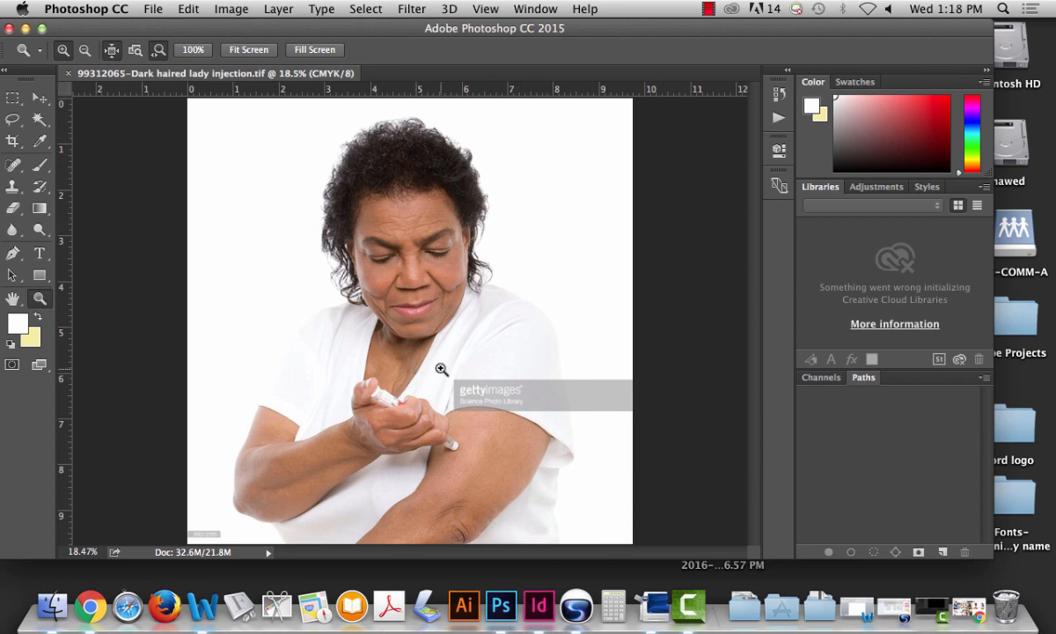
- Examine the Getty Images watermark over the sleeve and arm up close, across to the photo's edge
{"action": "left_click_drag", "start_coordinate": [414, 347], "coordinate": [545, 424]}
{"action": "left_click_drag", "start_coordinate": [552, 555], "coordinate": [606, 553]}
{"action": "left_click_drag", "start_coordinate": [759, 340], "coordinate": [755, 366]}
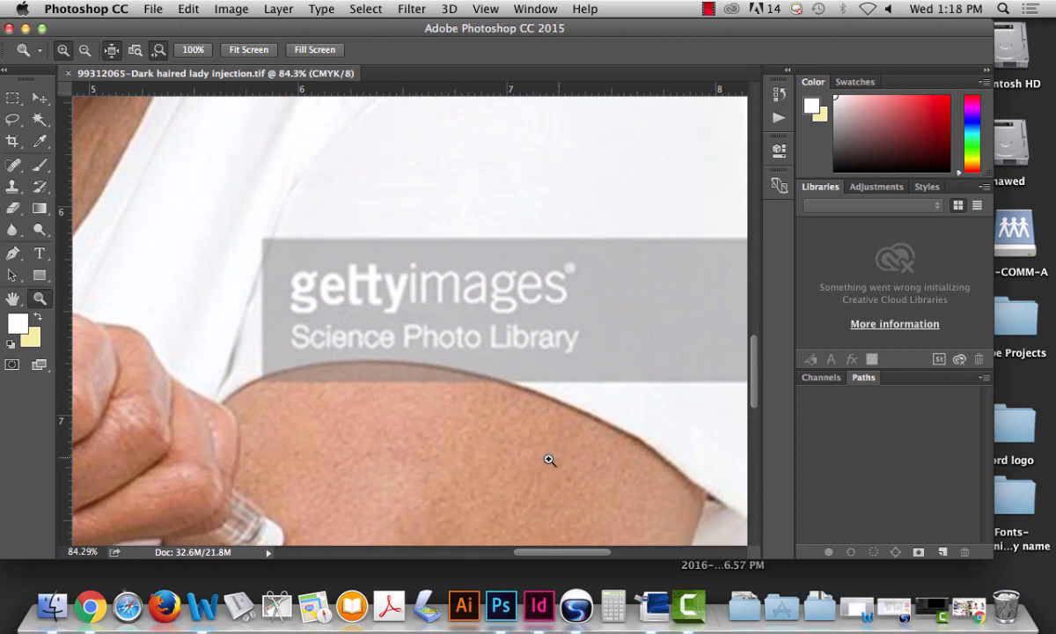
{"action": "key", "text": "super+minus"}
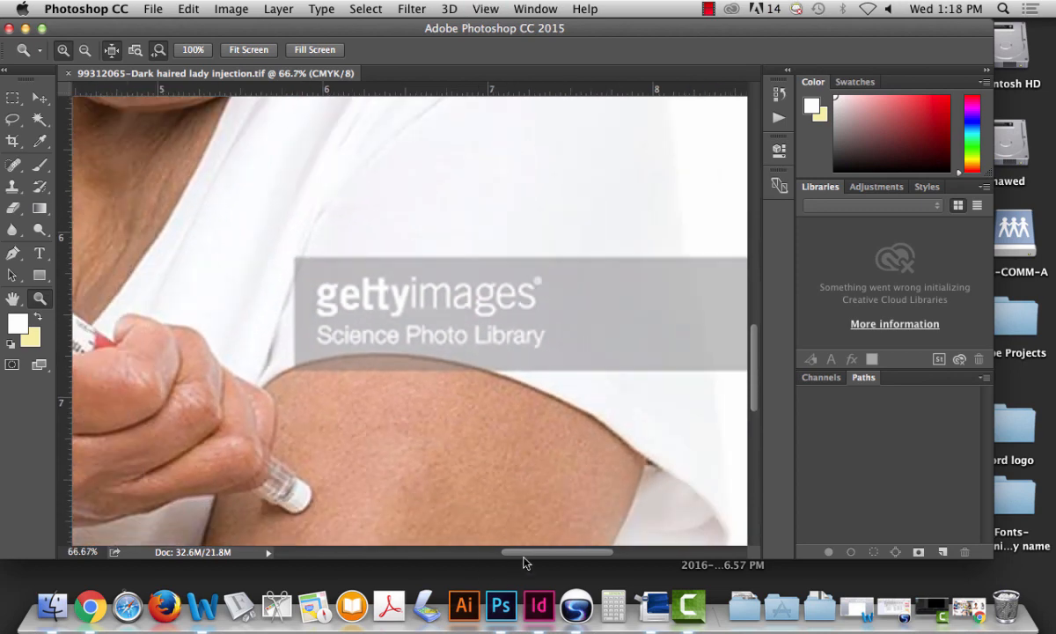
{"action": "key", "text": "super+minus"}
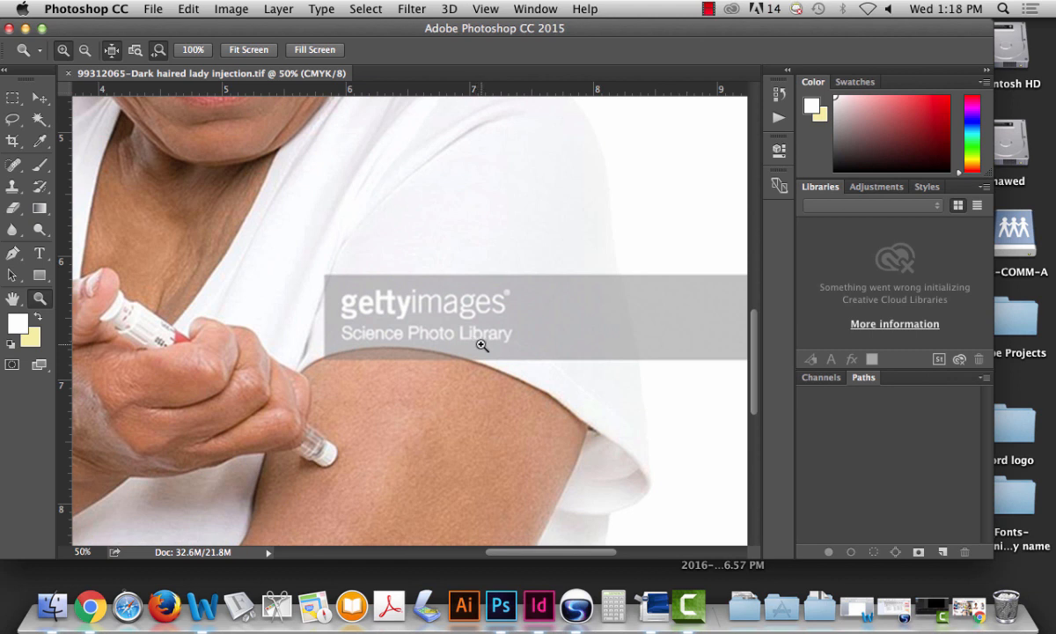
{"action": "scroll", "coordinate": [504, 350], "scroll_direction": "right", "scroll_amount": 10}
{"action": "scroll", "coordinate": [503, 349], "scroll_direction": "left", "scroll_amount": 8}
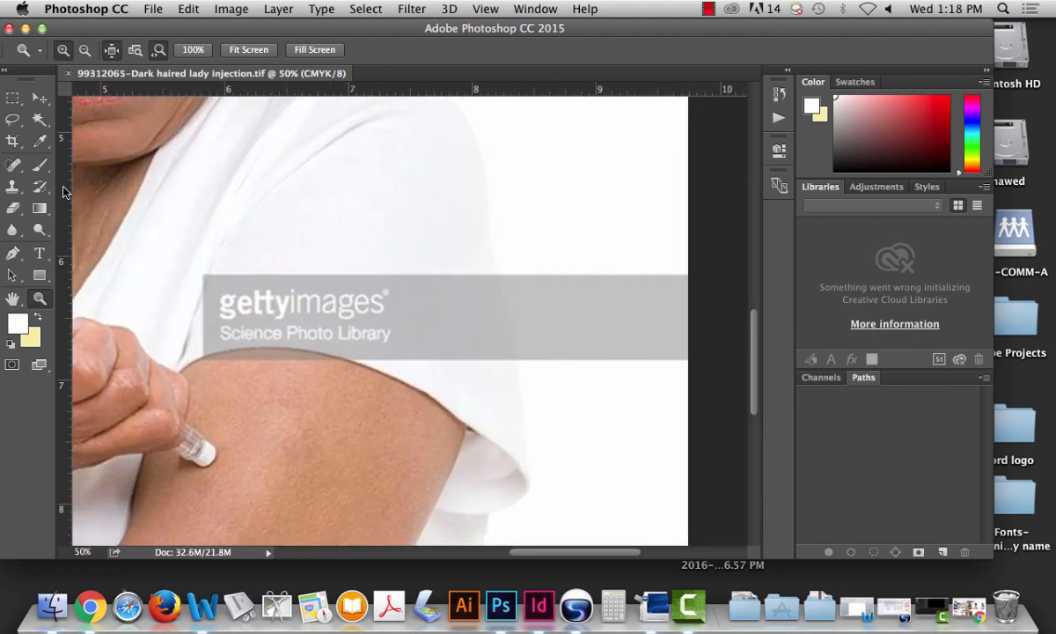
- Try outlining the Getty Images watermark with the Content-Aware Move tool, and clear the outline
{"action": "left_click", "coordinate": [15, 127]}
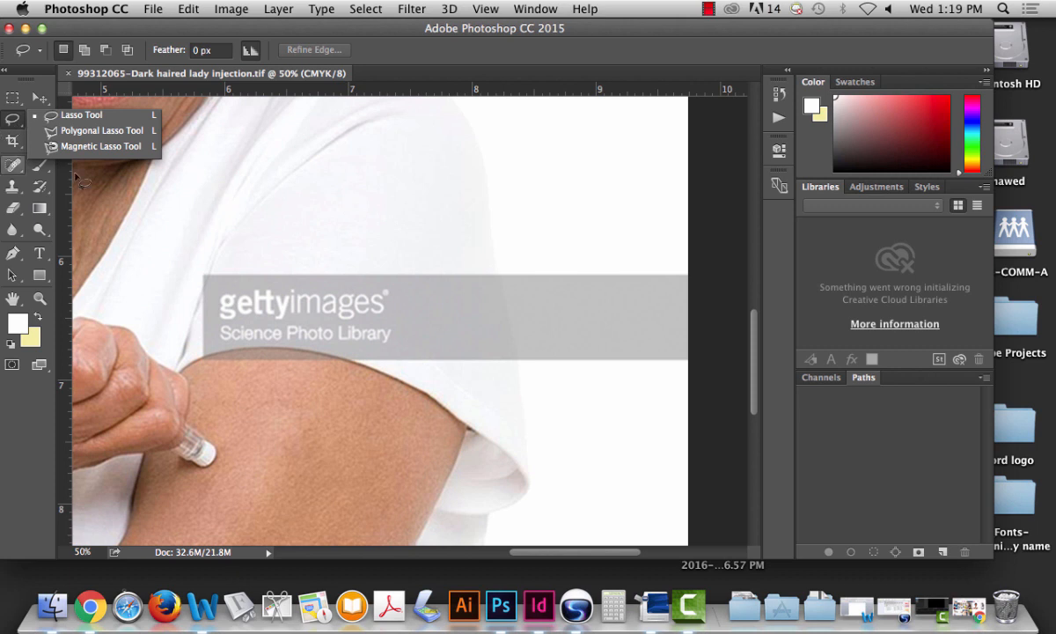
{"action": "left_click", "coordinate": [37, 73]}
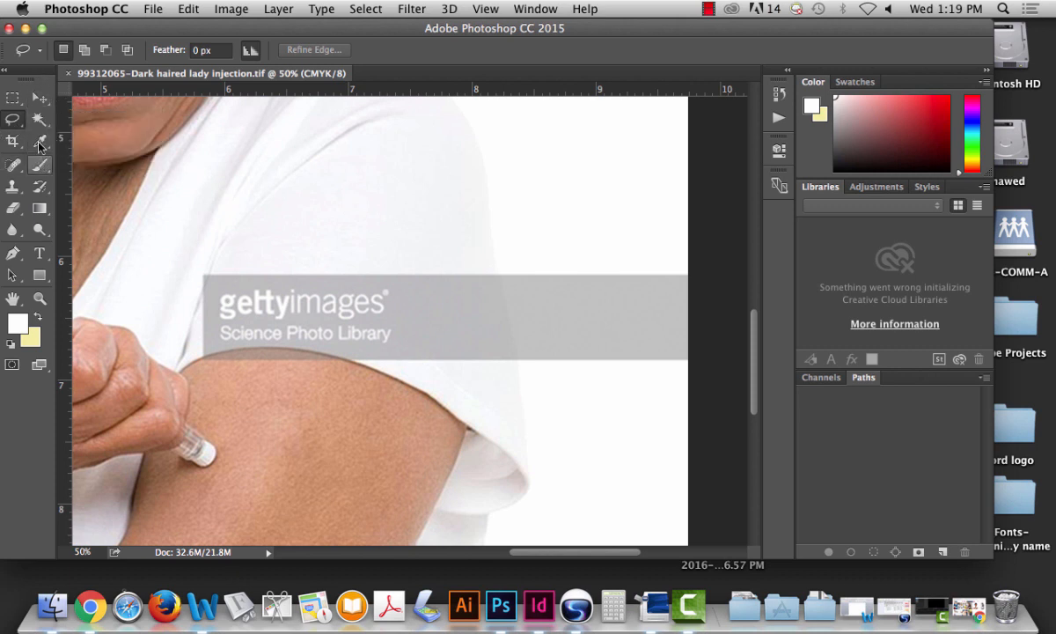
{"action": "left_click", "coordinate": [41, 120]}
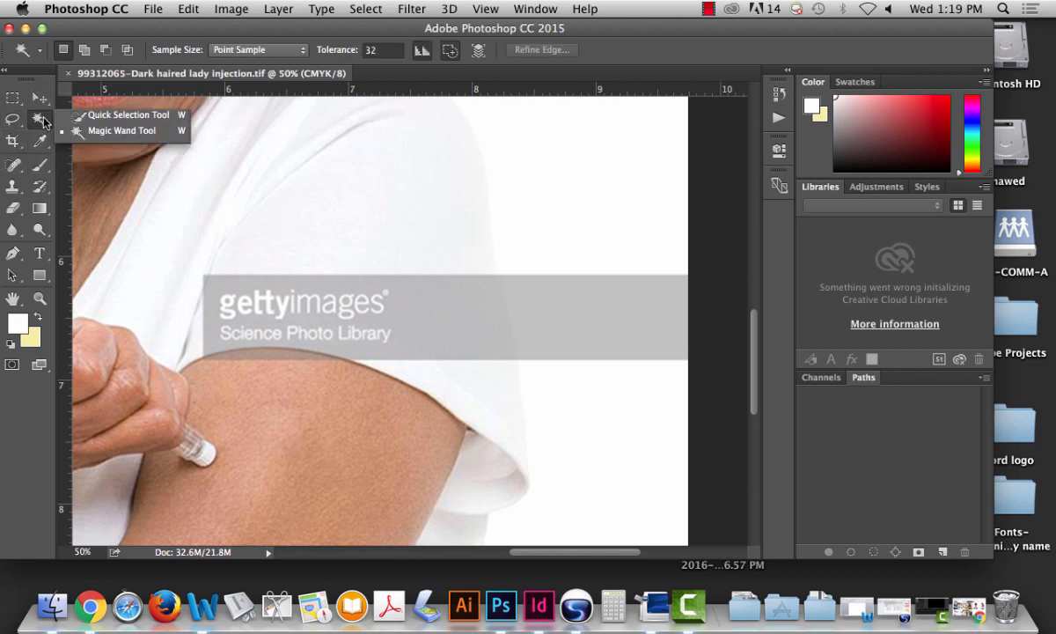
{"action": "left_click", "coordinate": [17, 167]}
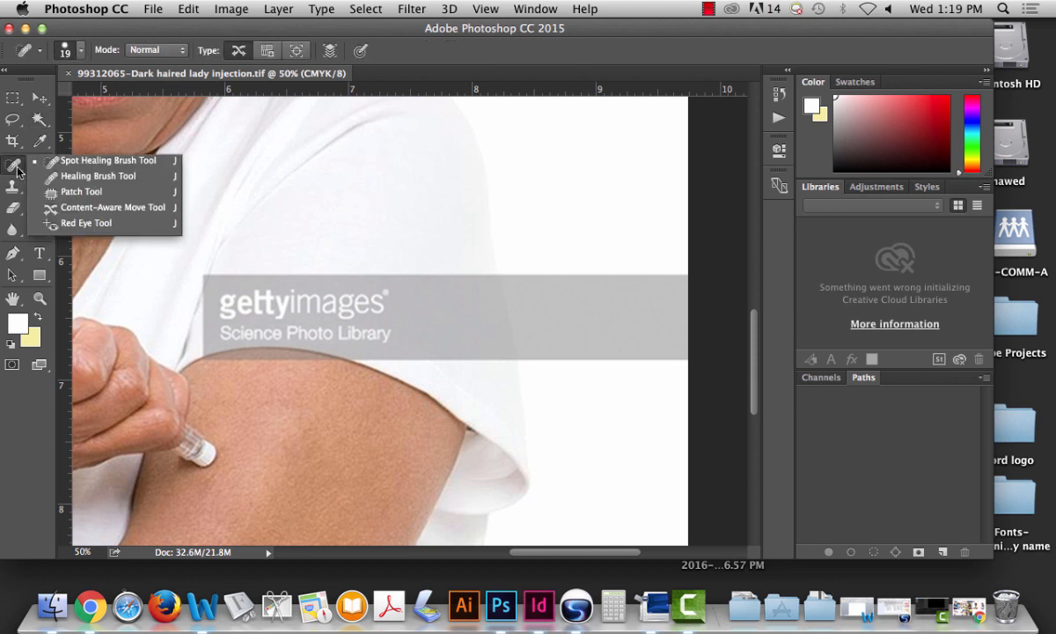
{"action": "left_click", "coordinate": [76, 207]}
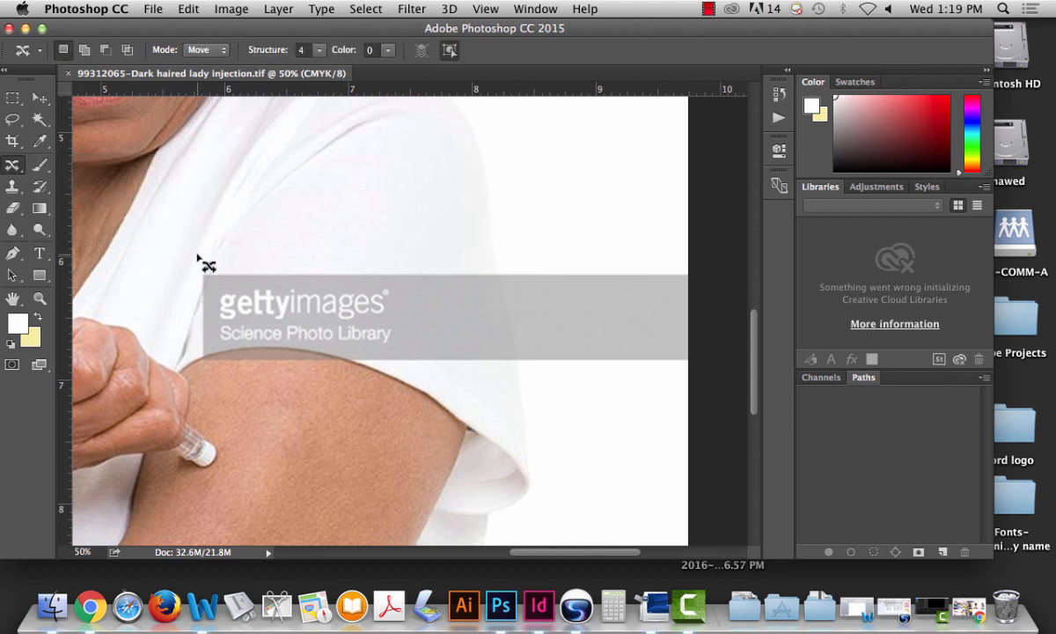
{"action": "mouse_move", "coordinate": [196, 257]}
{"action": "left_mouse_down"}
{"action": "mouse_move", "coordinate": [229, 368]}
{"action": "mouse_move", "coordinate": [764, 418]}
{"action": "mouse_move", "coordinate": [818, 327]}
{"action": "mouse_move", "coordinate": [646, 231]}
{"action": "mouse_move", "coordinate": [257, 233]}
{"action": "left_mouse_up"}
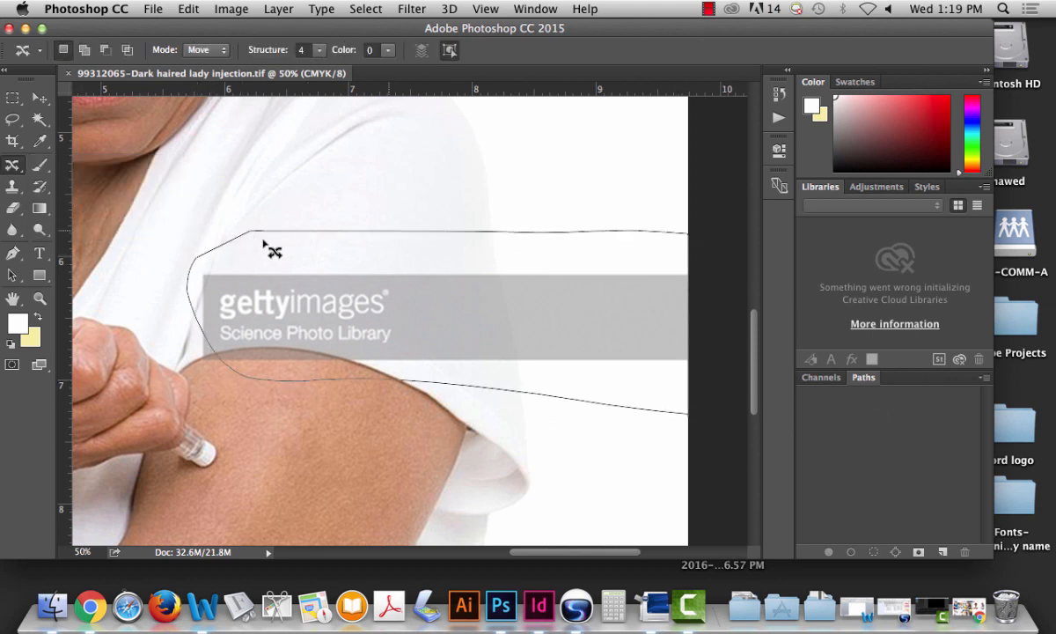
{"action": "left_click", "coordinate": [309, 142]}
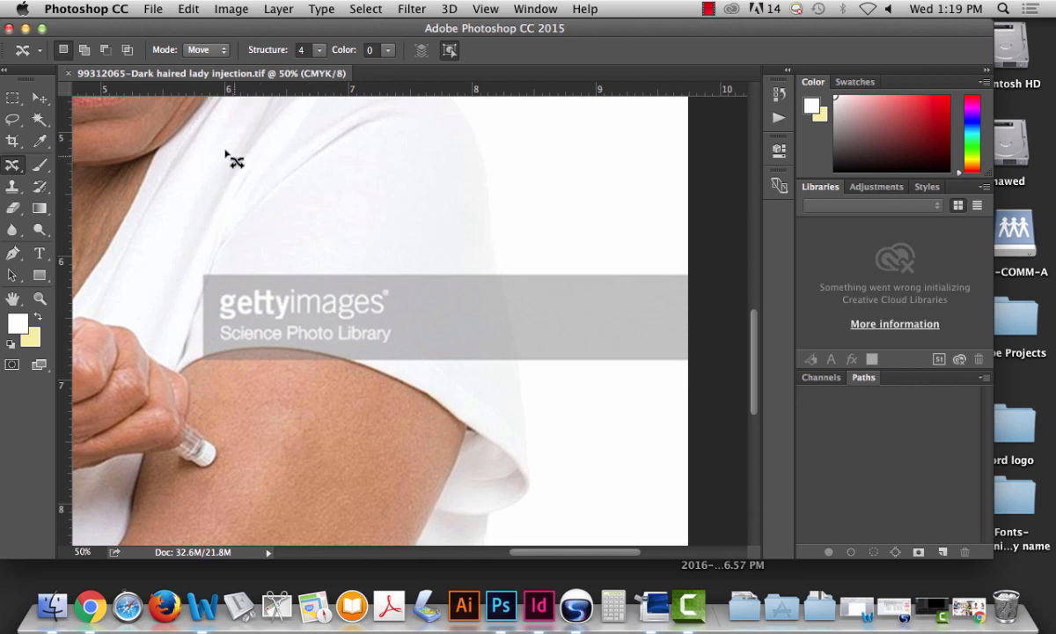
- Try to cover the watermark by outlining the white sleeve area above it and moving that over it with Content-Aware Move
{"action": "mouse_move", "coordinate": [222, 145]}
{"action": "left_mouse_down"}
{"action": "mouse_move", "coordinate": [247, 248]}
{"action": "mouse_move", "coordinate": [663, 244]}
{"action": "mouse_move", "coordinate": [721, 180]}
{"action": "mouse_move", "coordinate": [374, 103]}
{"action": "mouse_move", "coordinate": [224, 141]}
{"action": "left_mouse_up"}
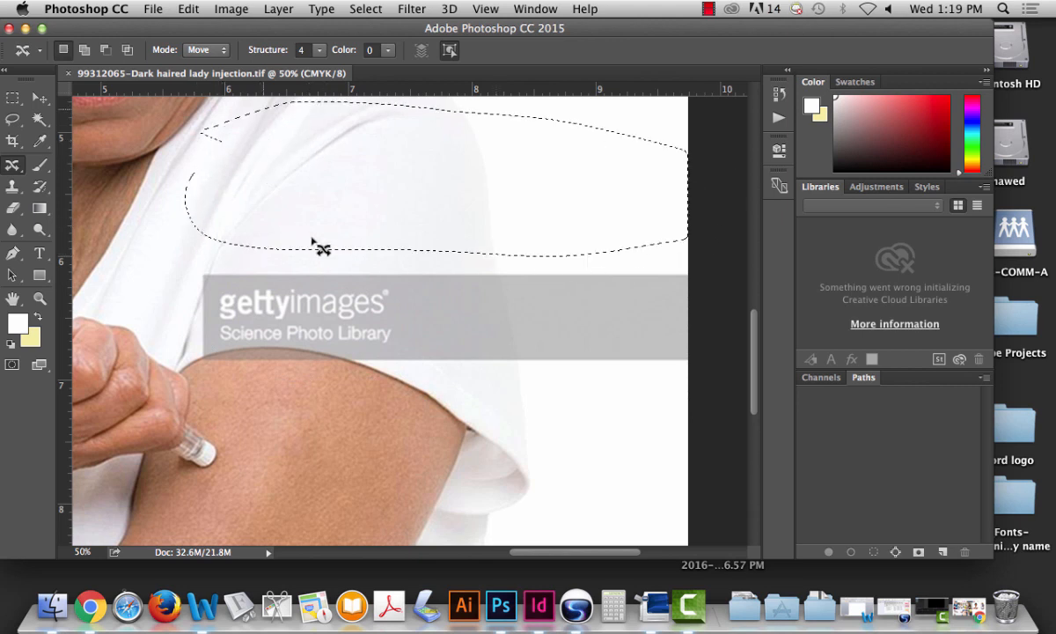
{"action": "left_click_drag", "start_coordinate": [319, 245], "coordinate": [299, 322]}
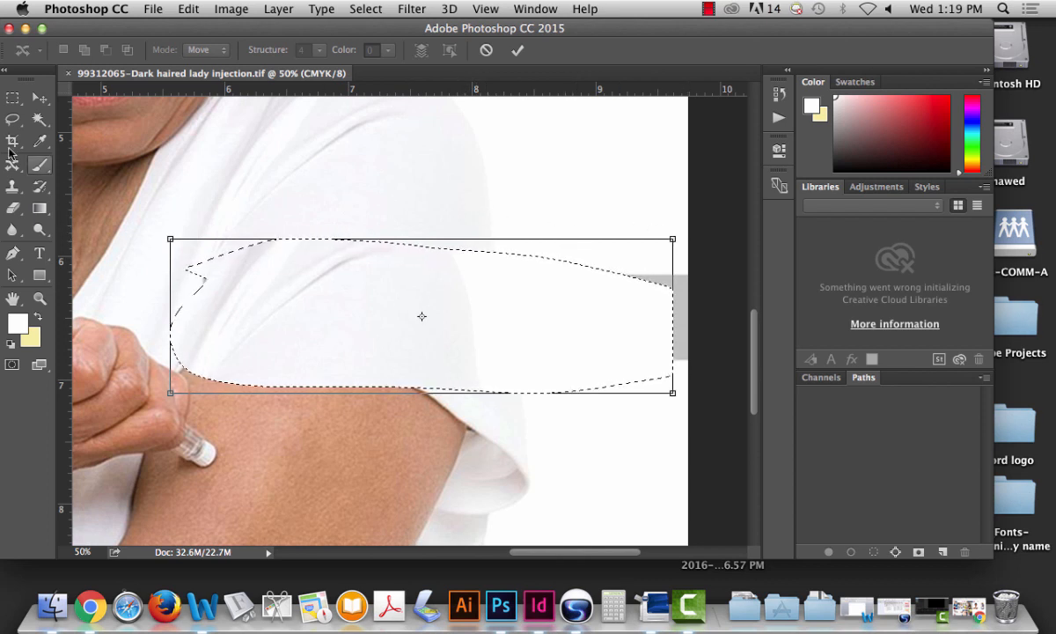
{"action": "left_click", "coordinate": [40, 98]}
{"action": "left_click", "coordinate": [486, 232]}
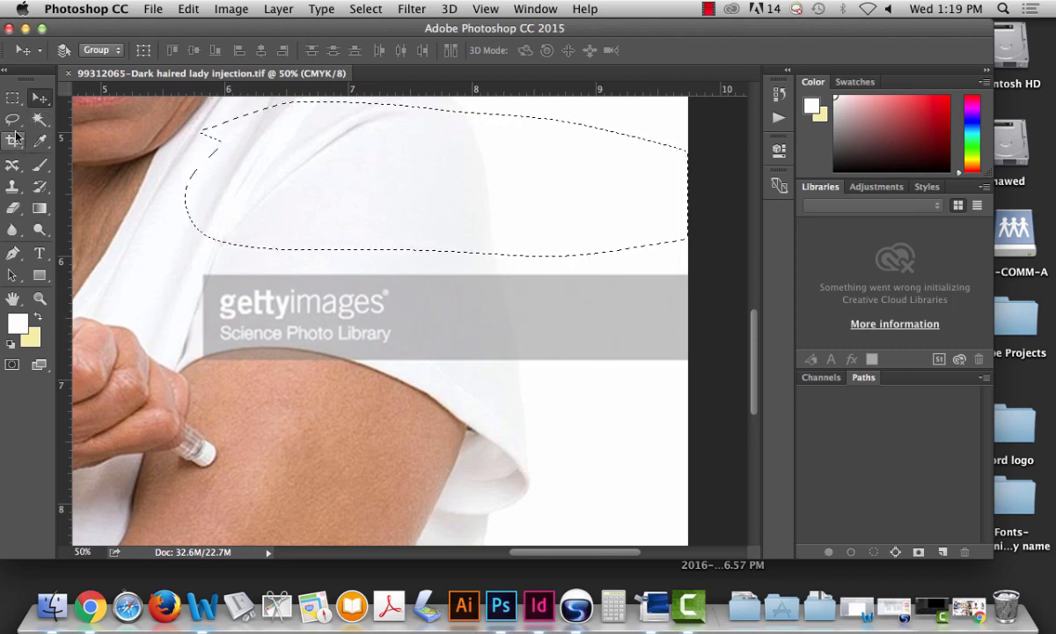
- Choose the Healing Brush, switch to the Lasso tool and clear the selection above the watermark
{"action": "left_click", "coordinate": [14, 166]}
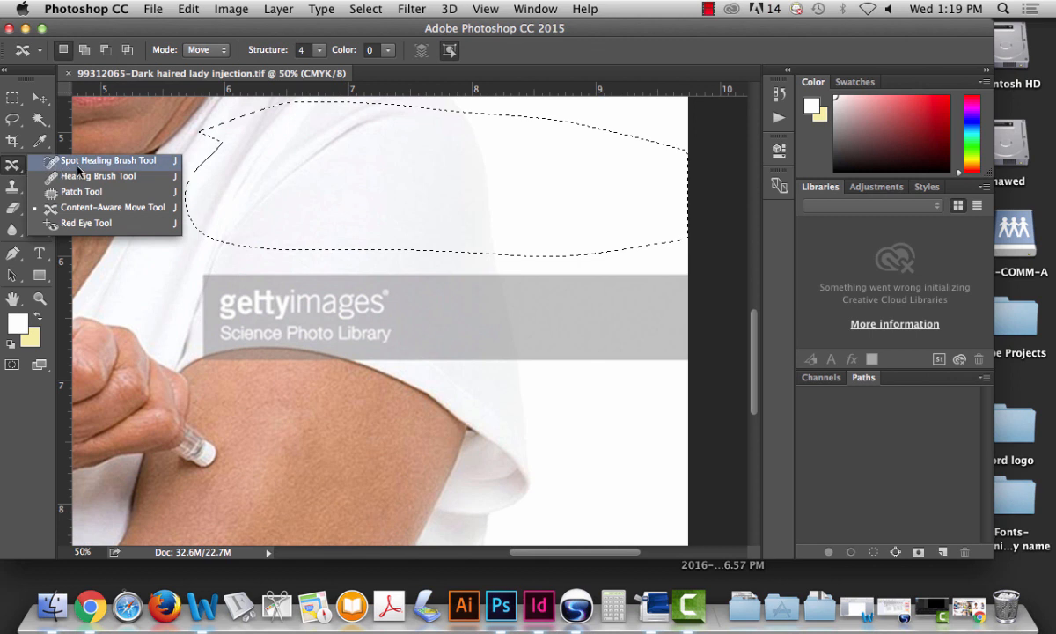
{"action": "left_click", "coordinate": [88, 176]}
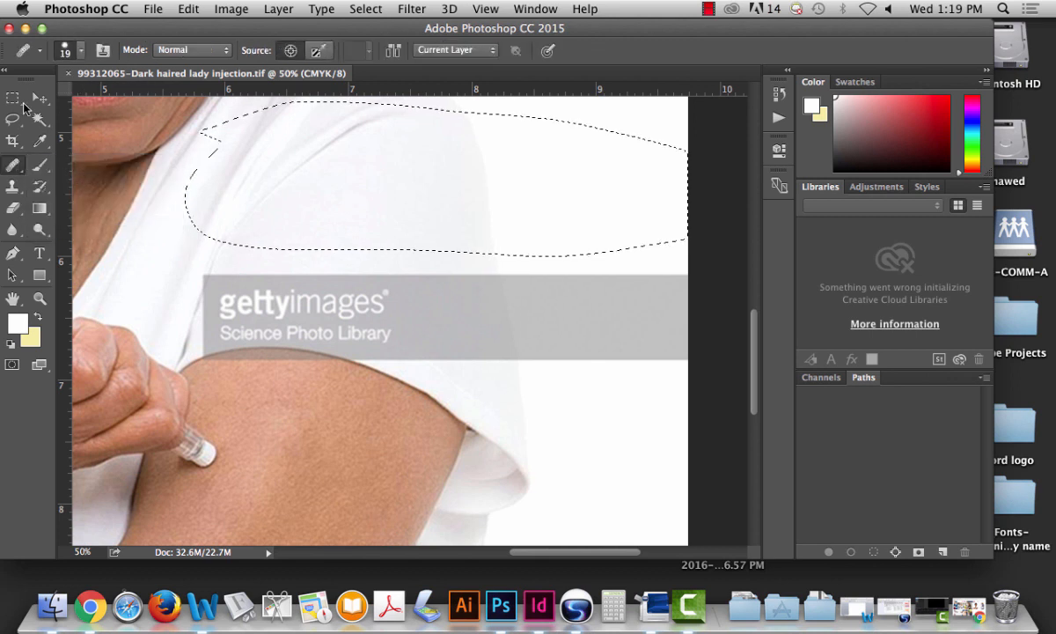
{"action": "left_click", "coordinate": [14, 119]}
{"action": "left_click", "coordinate": [156, 155]}
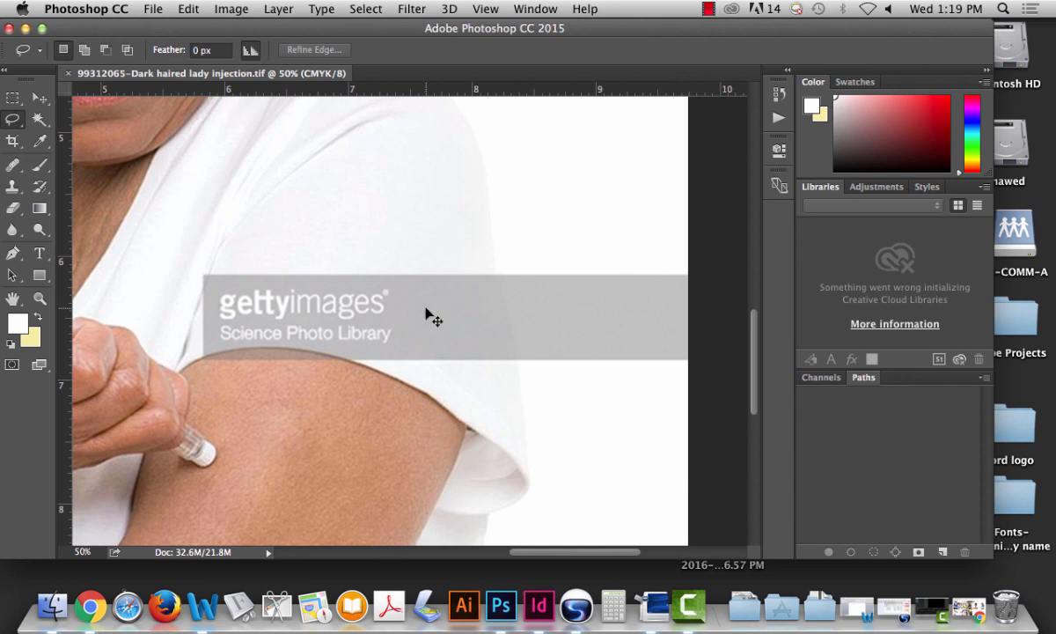
- Fit the whole photo on screen, close it and minimize the Photoshop window
{"action": "key", "text": "super+0"}
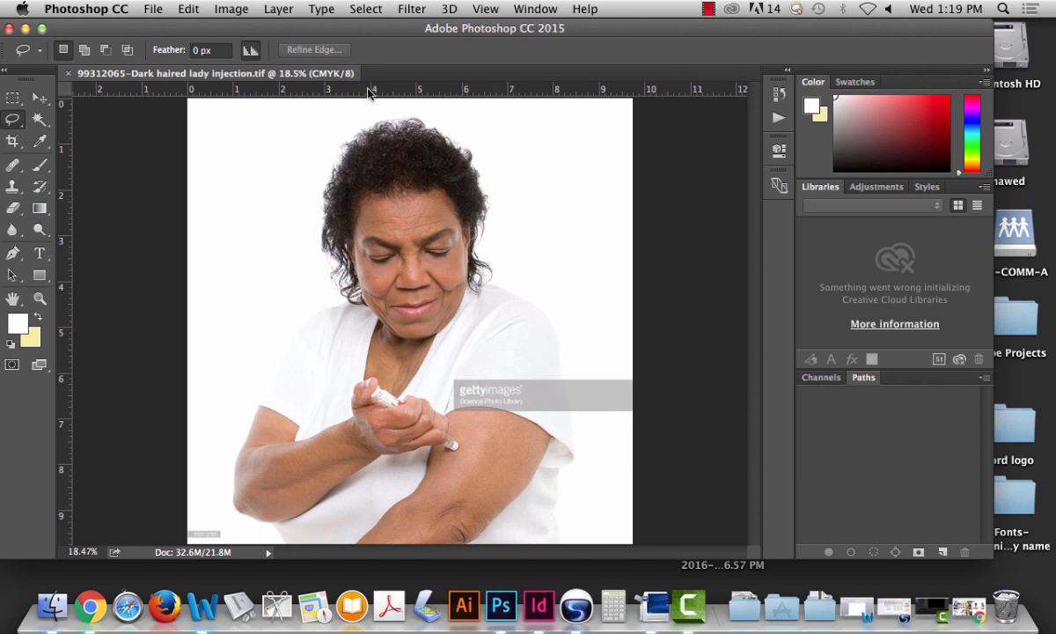
{"action": "key", "text": "super+w"}
{"action": "left_click", "coordinate": [28, 28]}
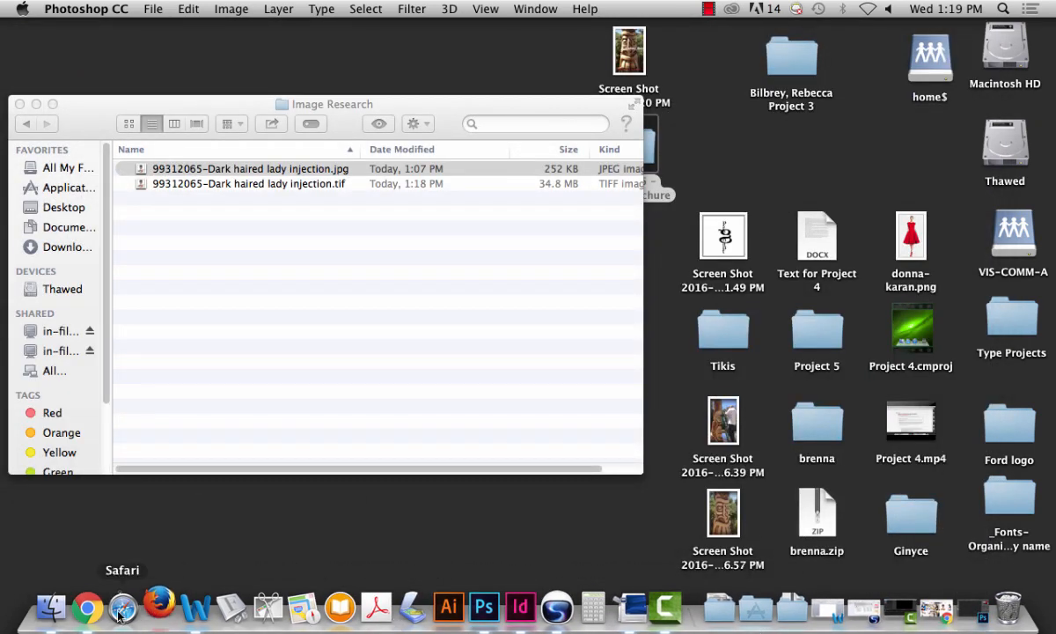
- Quit Firefox and switch to Chrome to browse down to the end of the Getty Images diabetes photo results
{"action": "right_click", "coordinate": [159, 605]}
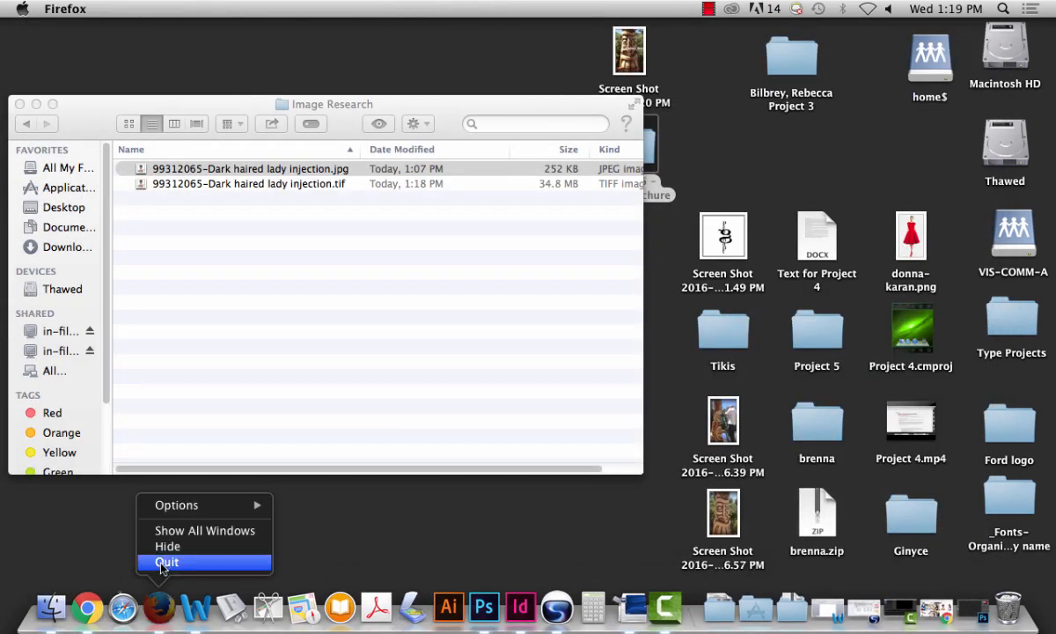
{"action": "left_click", "coordinate": [161, 562]}
{"action": "left_click", "coordinate": [88, 606]}
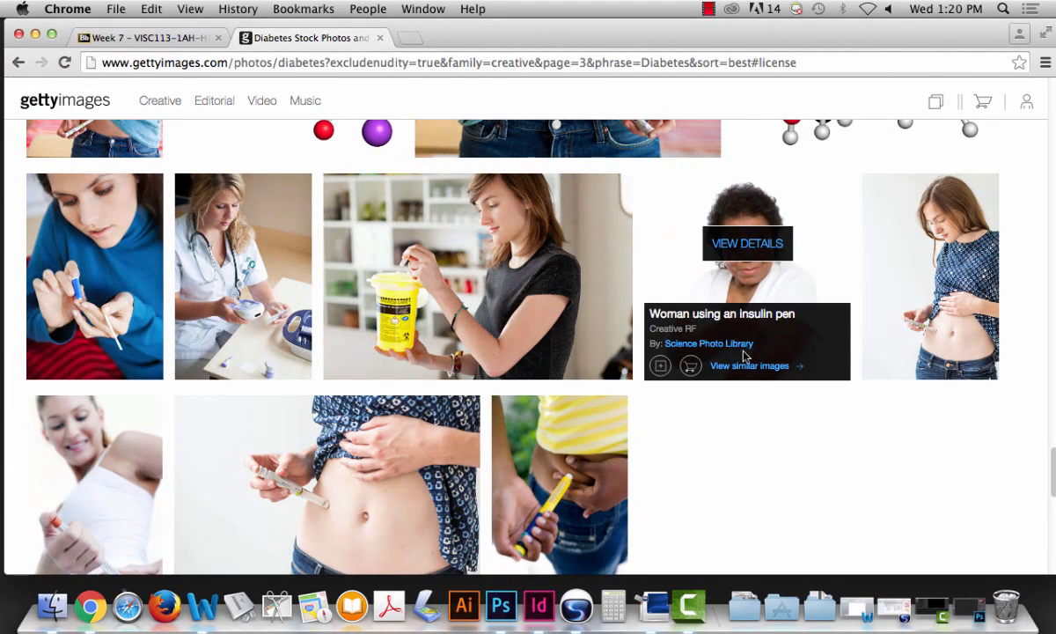
{"action": "scroll", "coordinate": [744, 354], "scroll_direction": "up", "scroll_amount": 3}
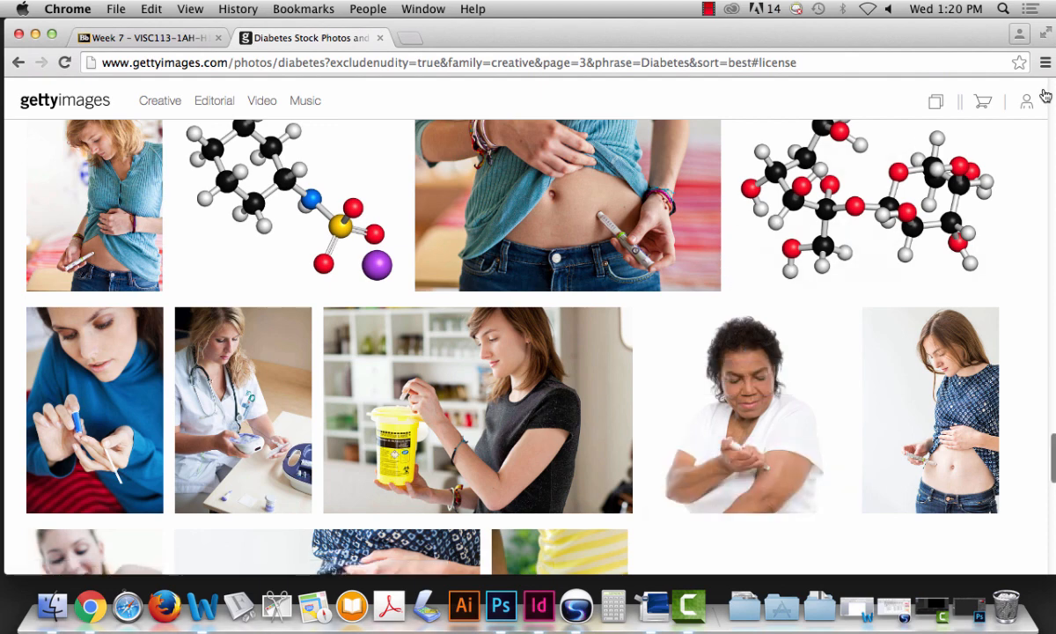
{"action": "left_click_drag", "start_coordinate": [1052, 469], "coordinate": [1051, 509]}
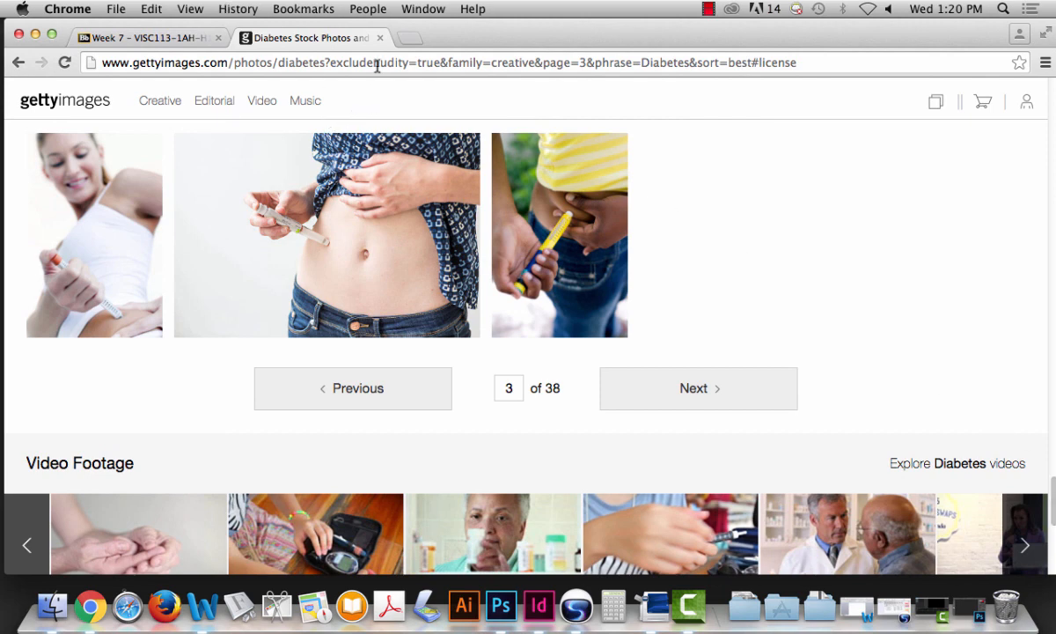
- Close the Getty Images results and review the assignment's process items on researching imagery and creating the InDesign layout and grid
{"action": "left_click", "coordinate": [380, 37]}
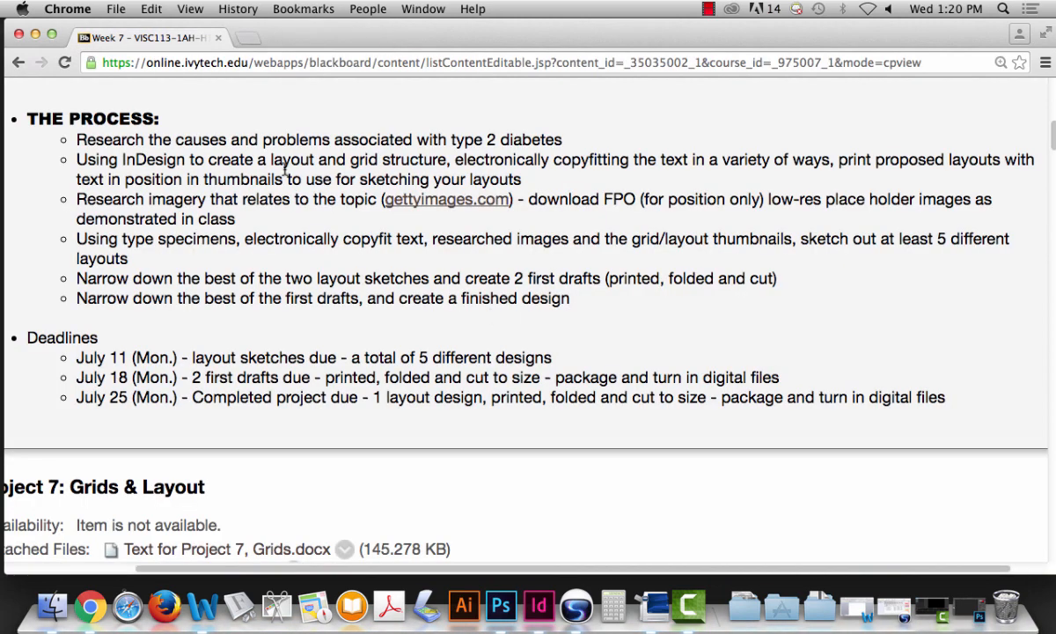
{"action": "left_click_drag", "start_coordinate": [75, 199], "coordinate": [300, 212]}
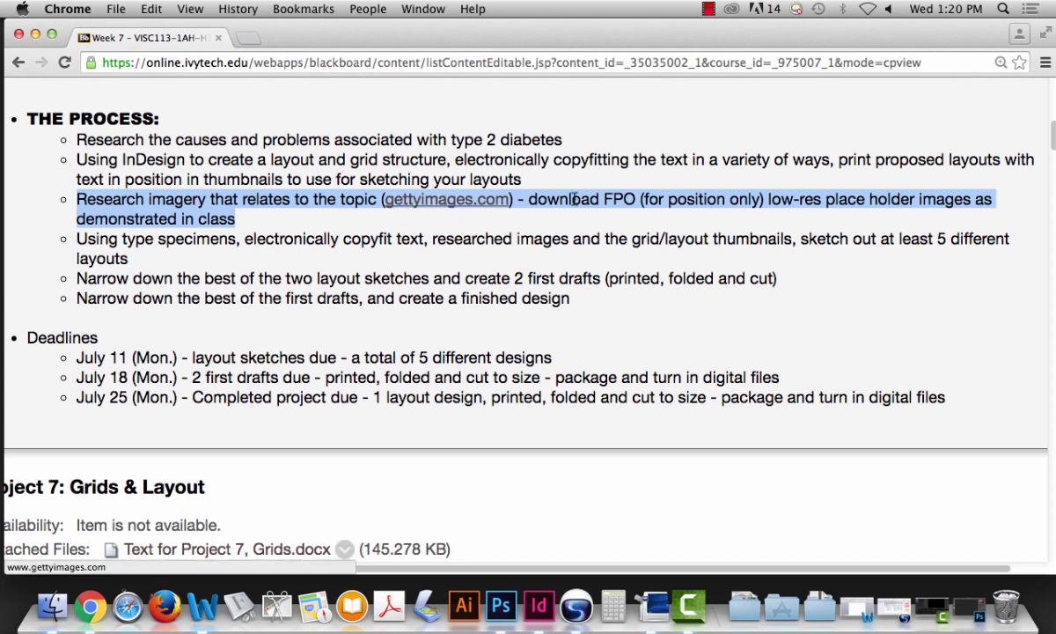
{"action": "left_click_drag", "start_coordinate": [624, 199], "coordinate": [674, 192]}
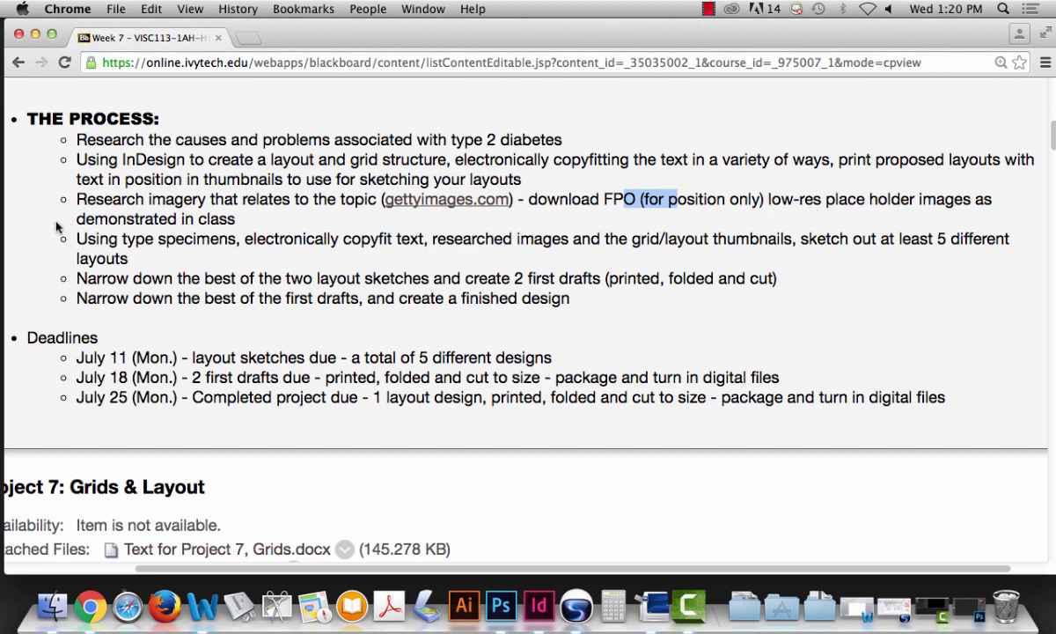
{"action": "left_click_drag", "start_coordinate": [94, 218], "coordinate": [236, 225]}
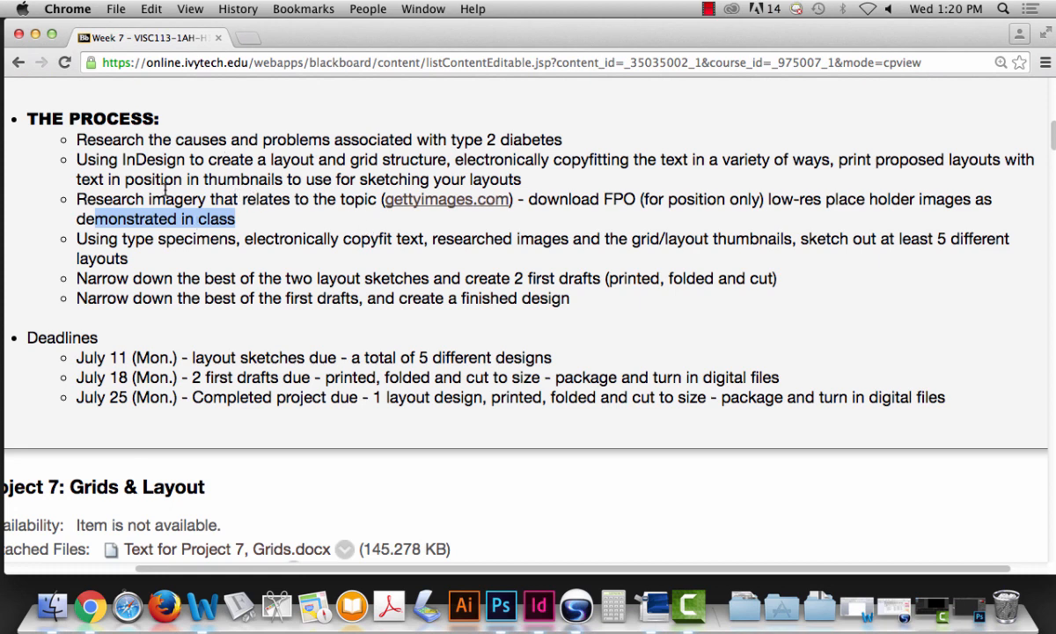
{"action": "left_click", "coordinate": [134, 164]}
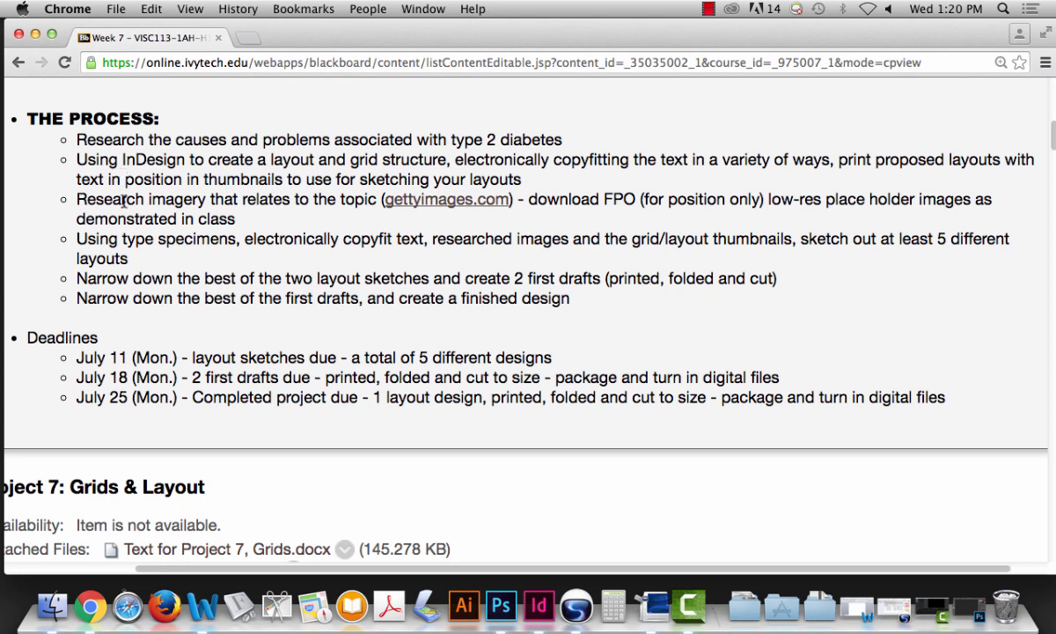
{"action": "left_click_drag", "start_coordinate": [76, 158], "coordinate": [534, 178]}
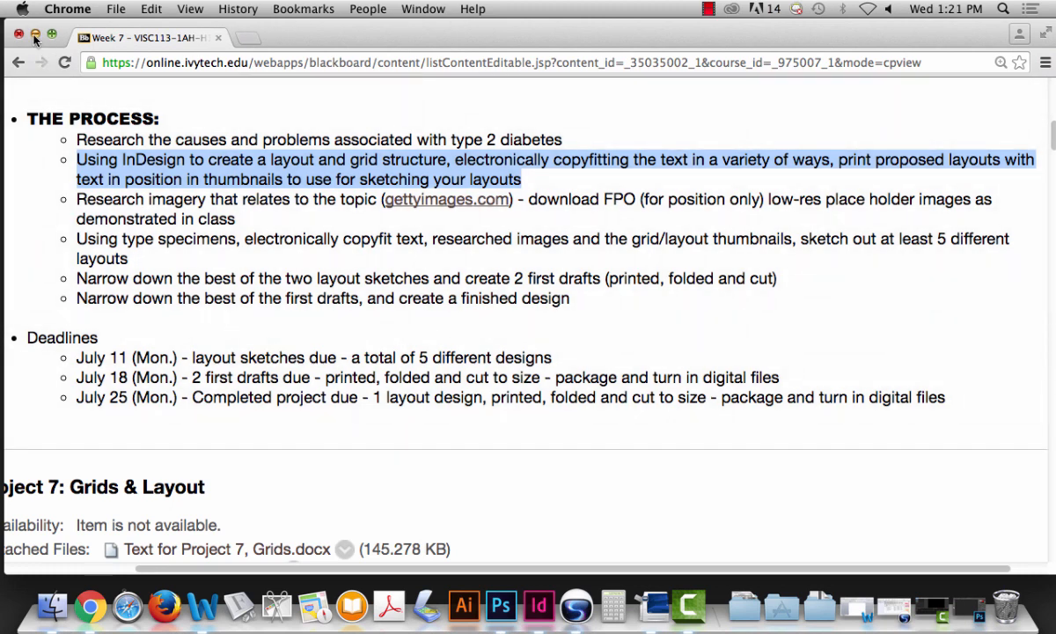
- Save the linked Are You at Risk for Type 2 Diabetes document from the assignment page into the Project 6 - Diabetes Brochure folder
{"action": "left_click", "coordinate": [35, 34]}
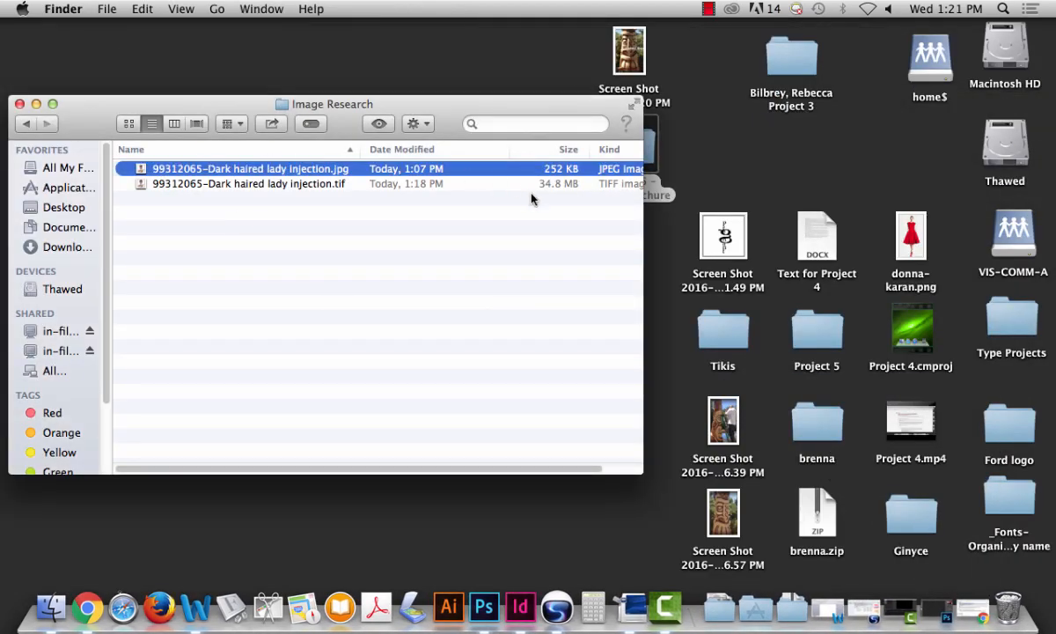
{"action": "left_click", "coordinate": [89, 608]}
{"action": "scroll", "coordinate": [1052, 130], "scroll_direction": "up", "scroll_amount": 2}
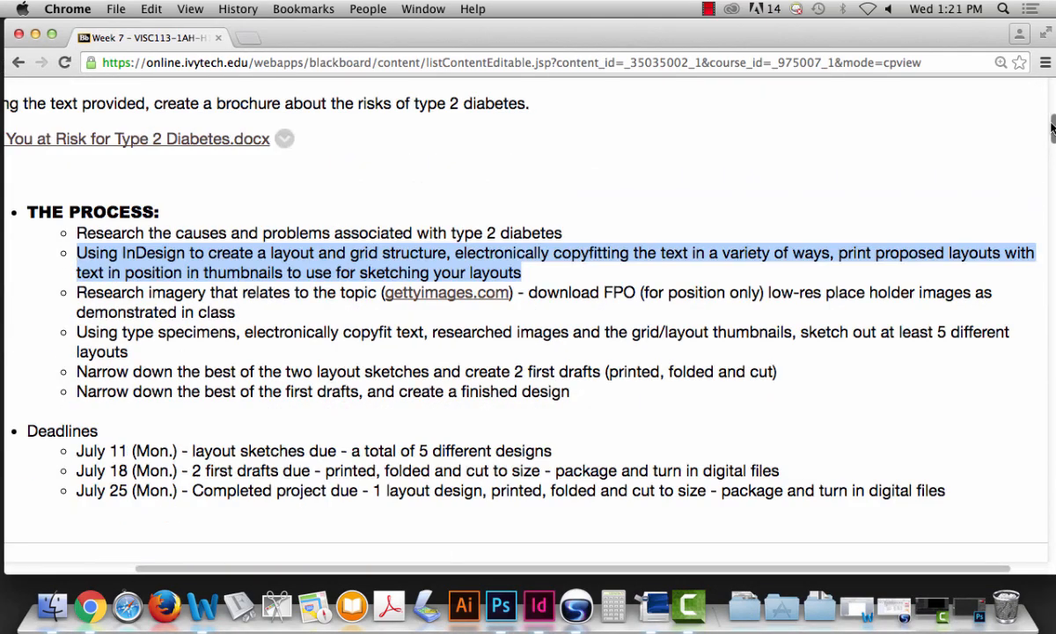
{"action": "scroll", "coordinate": [1052, 130], "scroll_direction": "up", "scroll_amount": 1}
{"action": "right_click", "coordinate": [185, 189]}
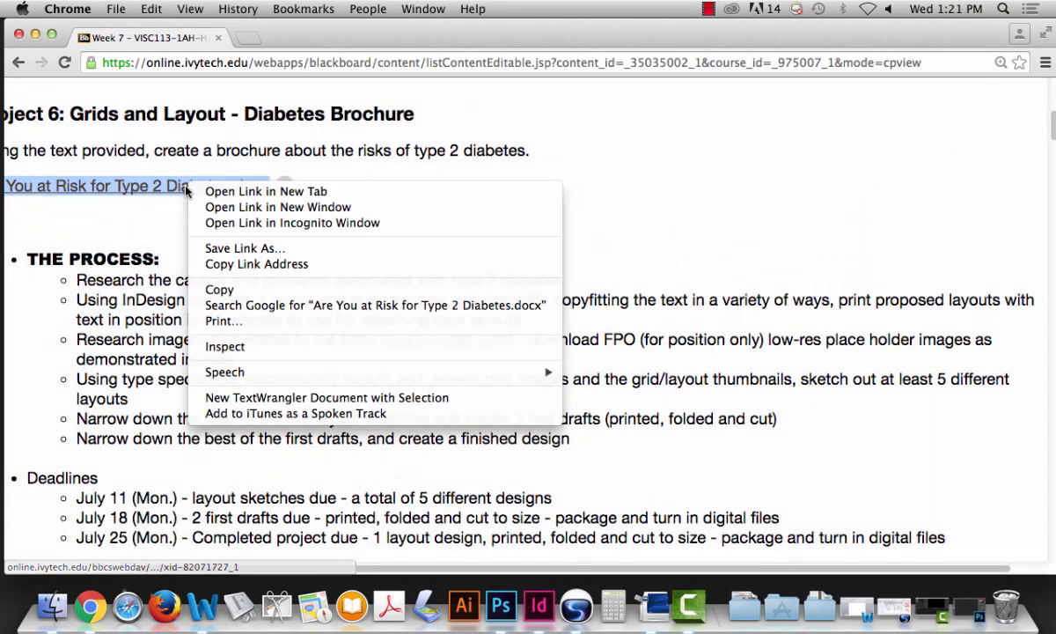
{"action": "left_click", "coordinate": [231, 249]}
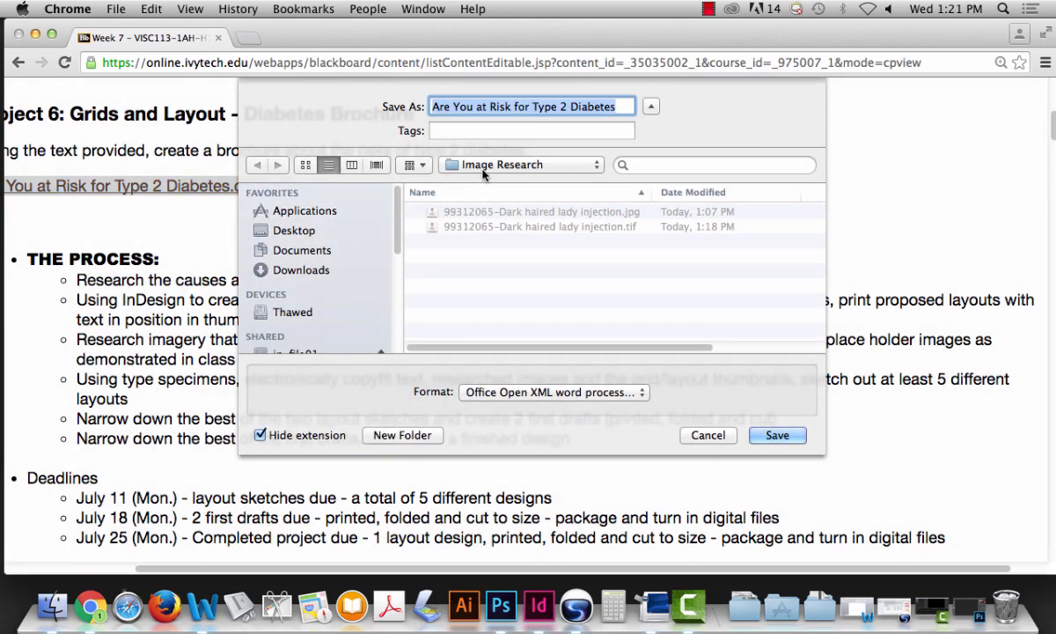
{"action": "left_click", "coordinate": [497, 166]}
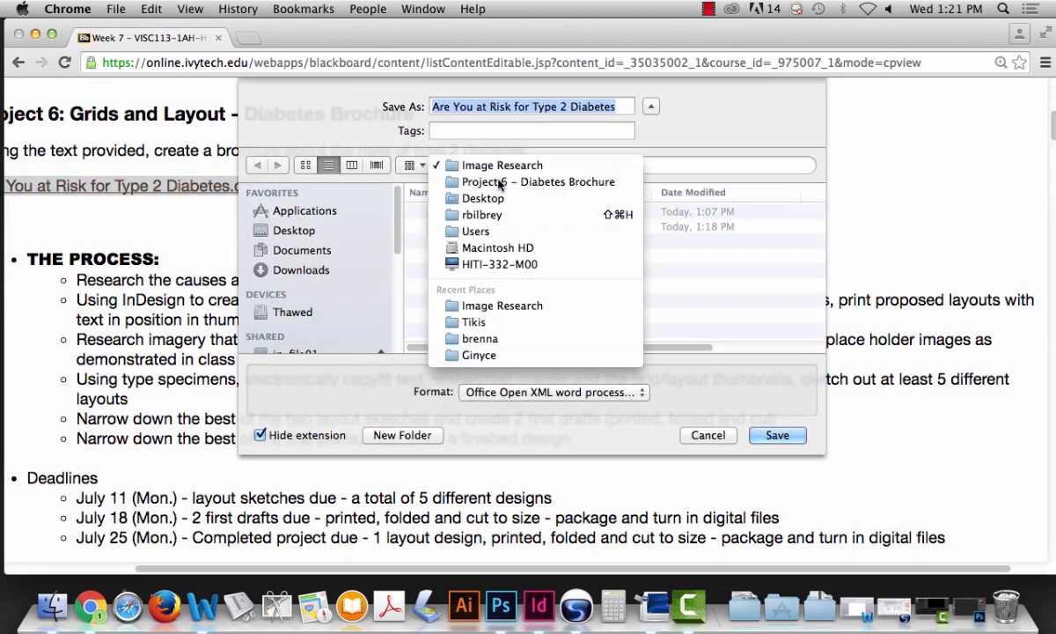
{"action": "left_click", "coordinate": [499, 182]}
{"action": "left_click", "coordinate": [779, 435]}
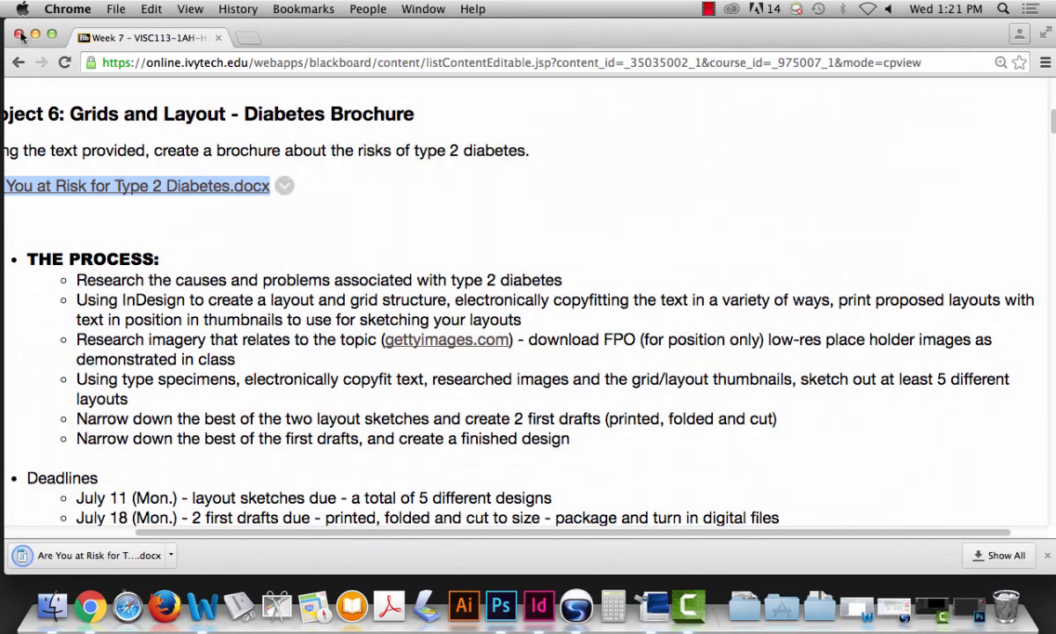
- Switch to Finder and open Are You at Risk for Type 2 Diabetes.docx from the Project 6 - Diabetes Brochure folder in Word
{"action": "left_click", "coordinate": [21, 34]}
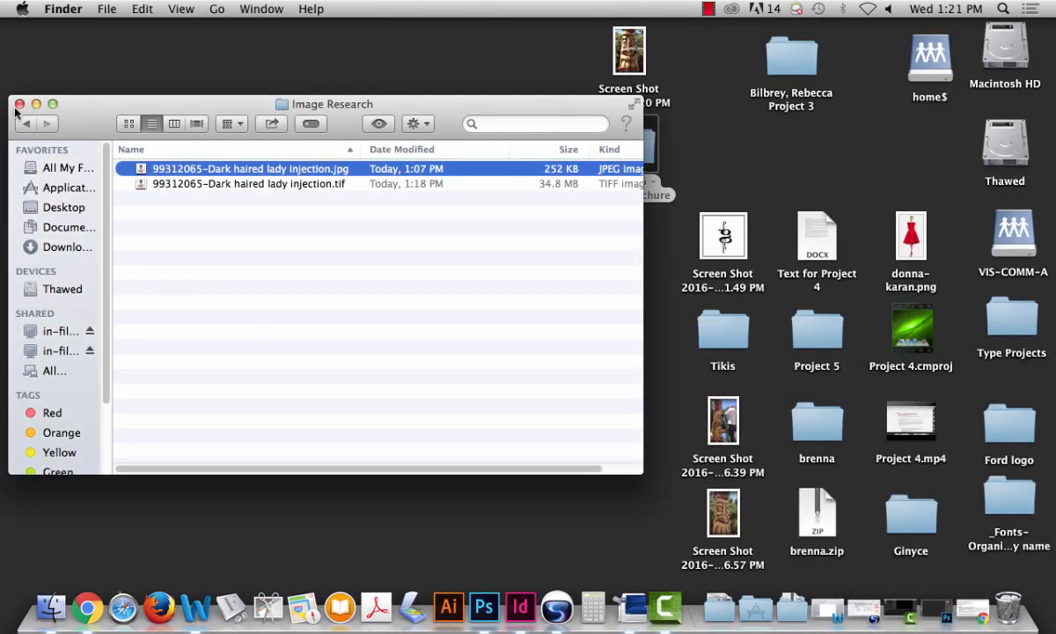
{"action": "left_click", "coordinate": [26, 123]}
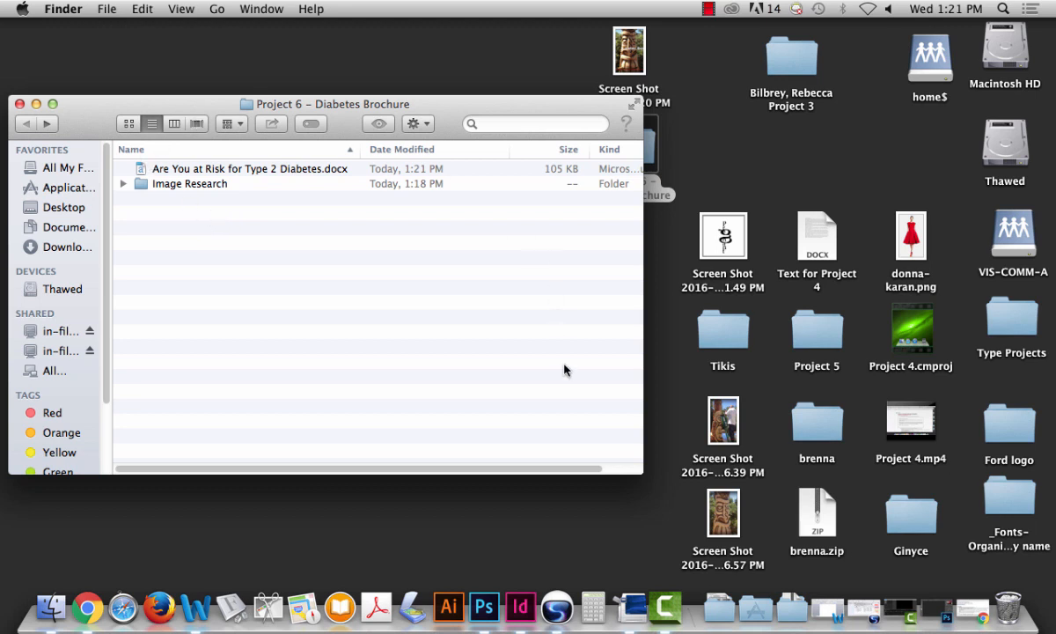
{"action": "left_click_drag", "start_coordinate": [644, 472], "coordinate": [531, 448]}
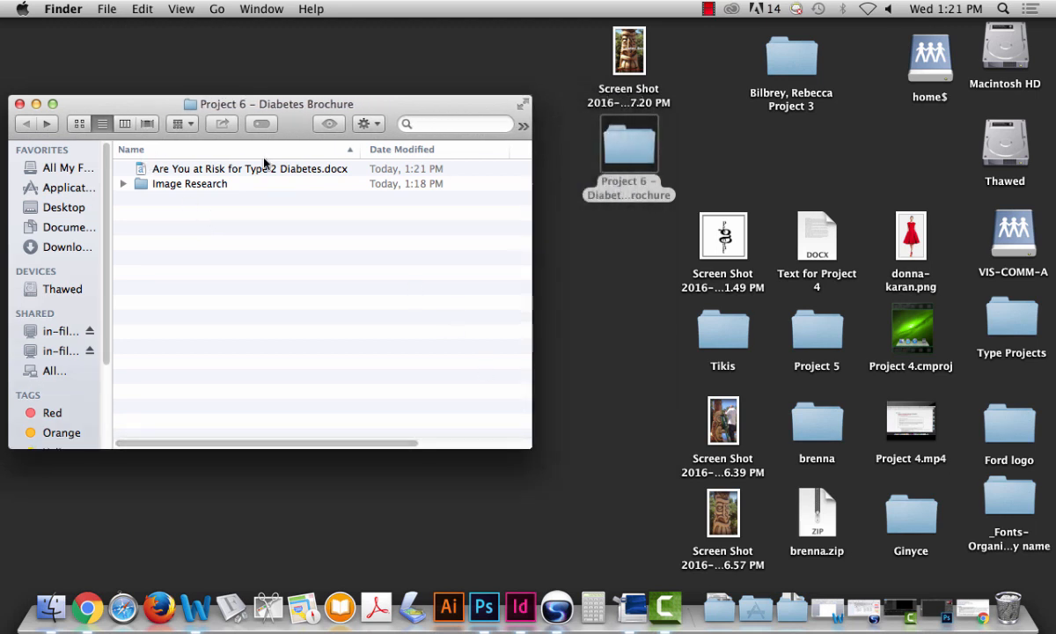
{"action": "left_click", "coordinate": [280, 175]}
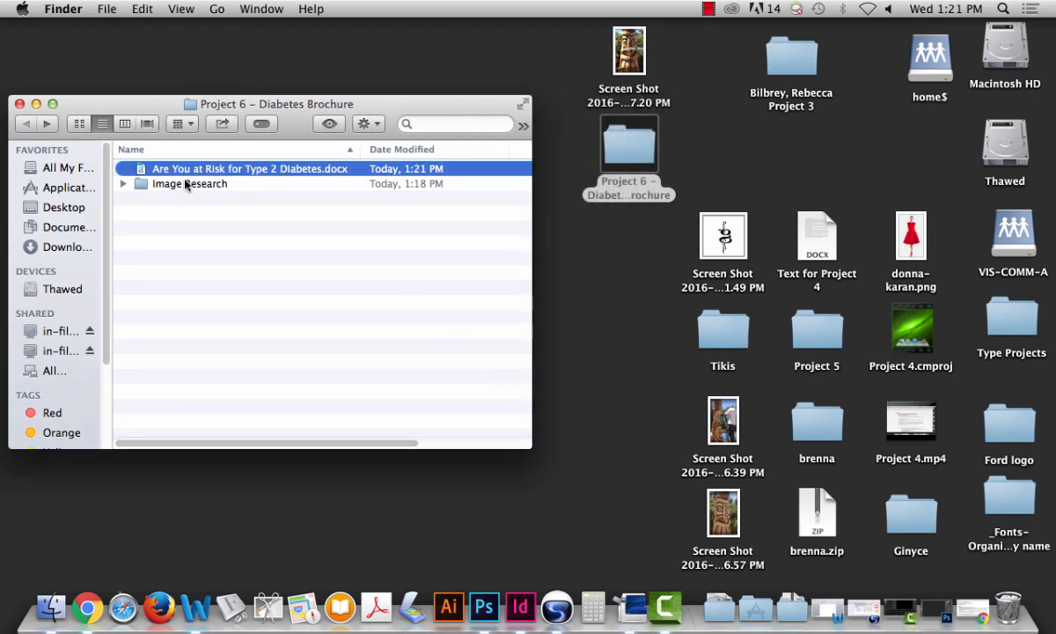
{"action": "double_click", "coordinate": [140, 170]}
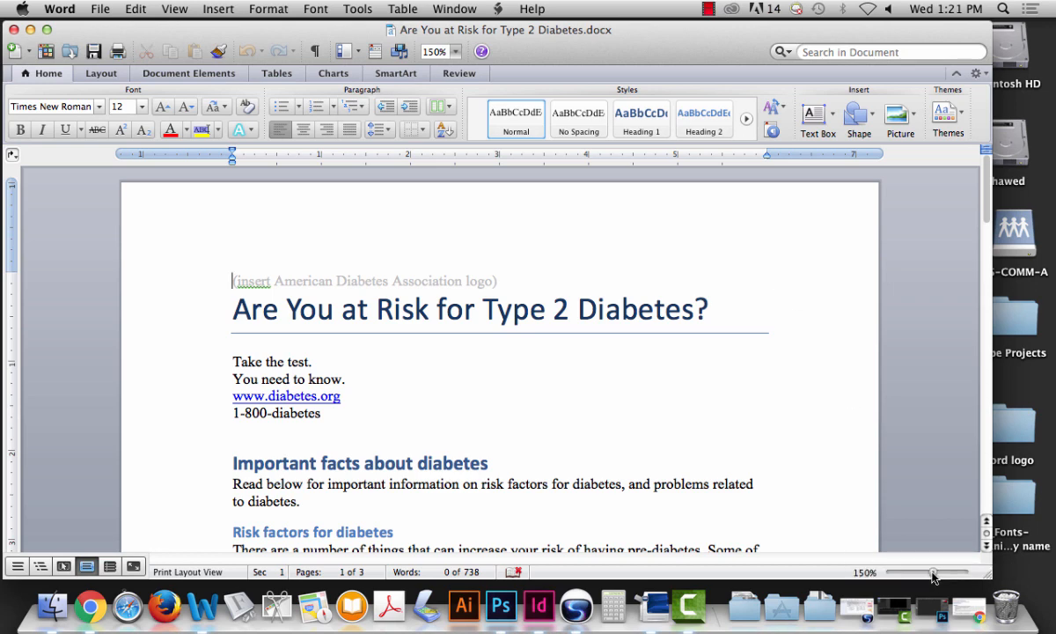
- Examine the placeholder line for the American Diabetes Association logo above the document's title
{"action": "left_click_drag", "start_coordinate": [933, 577], "coordinate": [939, 577]}
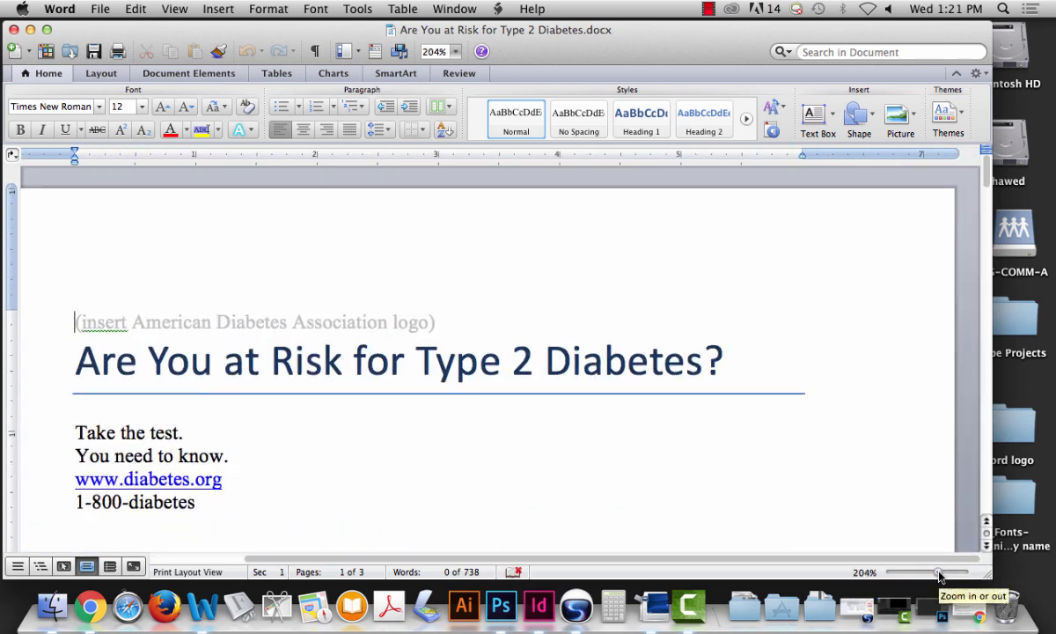
{"action": "left_click_drag", "start_coordinate": [74, 318], "coordinate": [433, 325]}
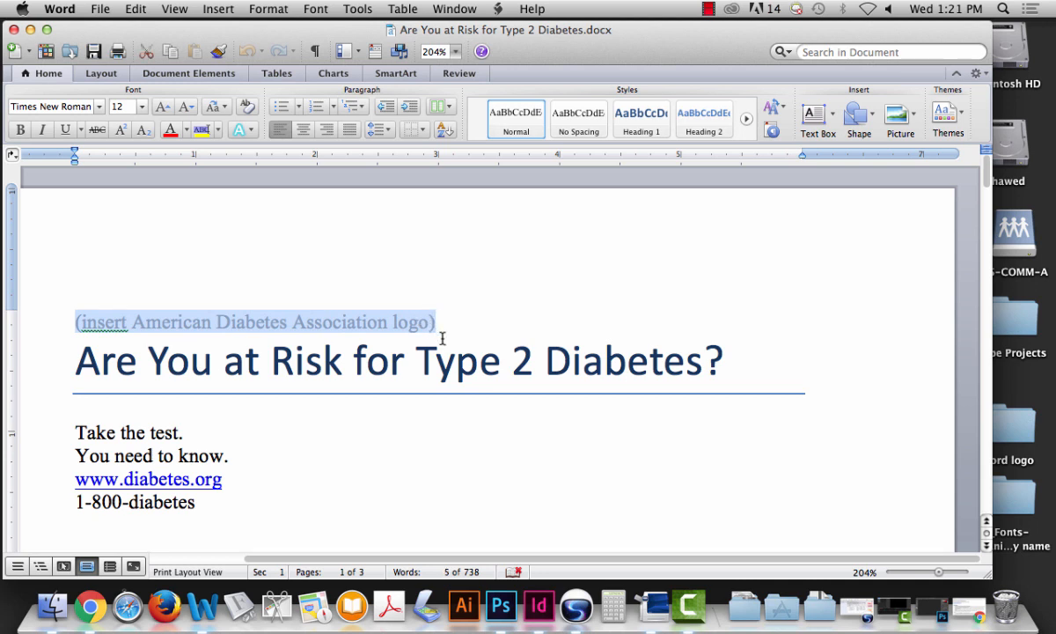
{"action": "left_click", "coordinate": [453, 333]}
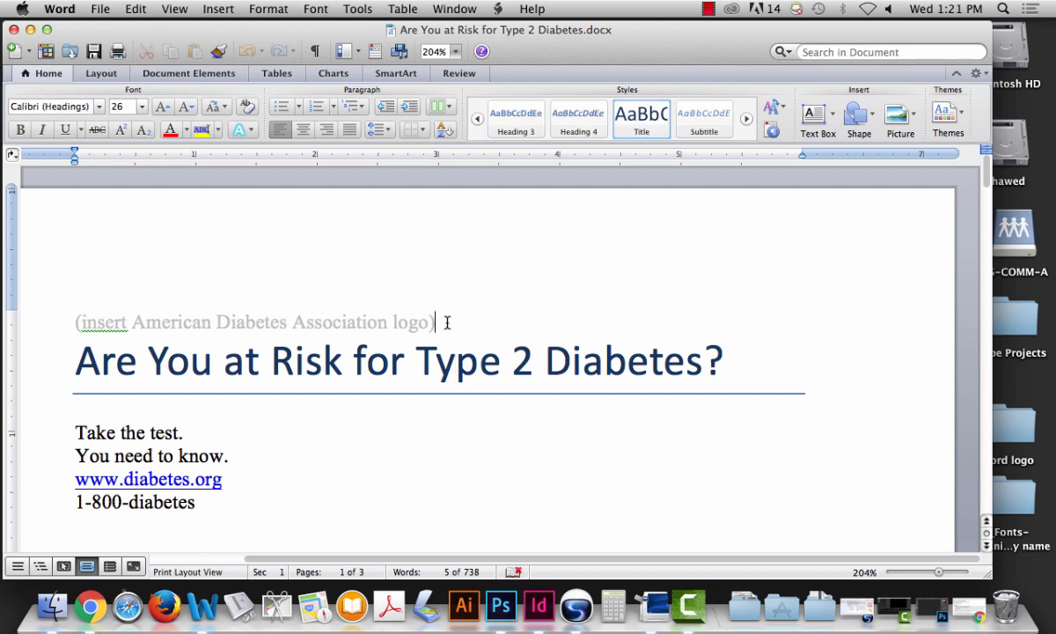
{"action": "left_click", "coordinate": [448, 326]}
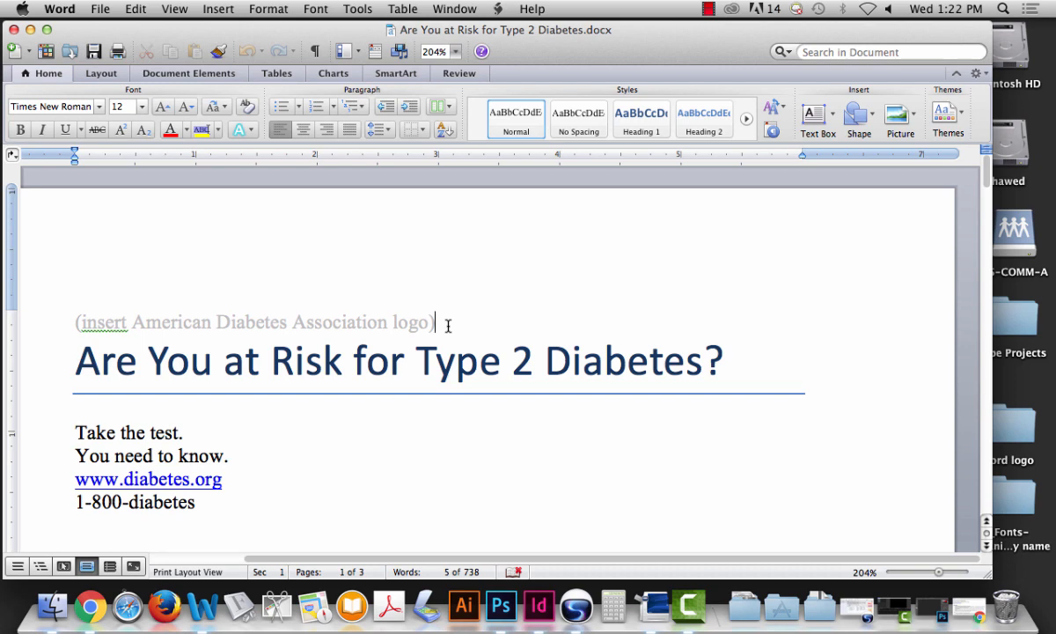
- Minimize the Word document and open brandsoftheworld.com in a new Chrome tab
{"action": "left_click", "coordinate": [31, 30]}
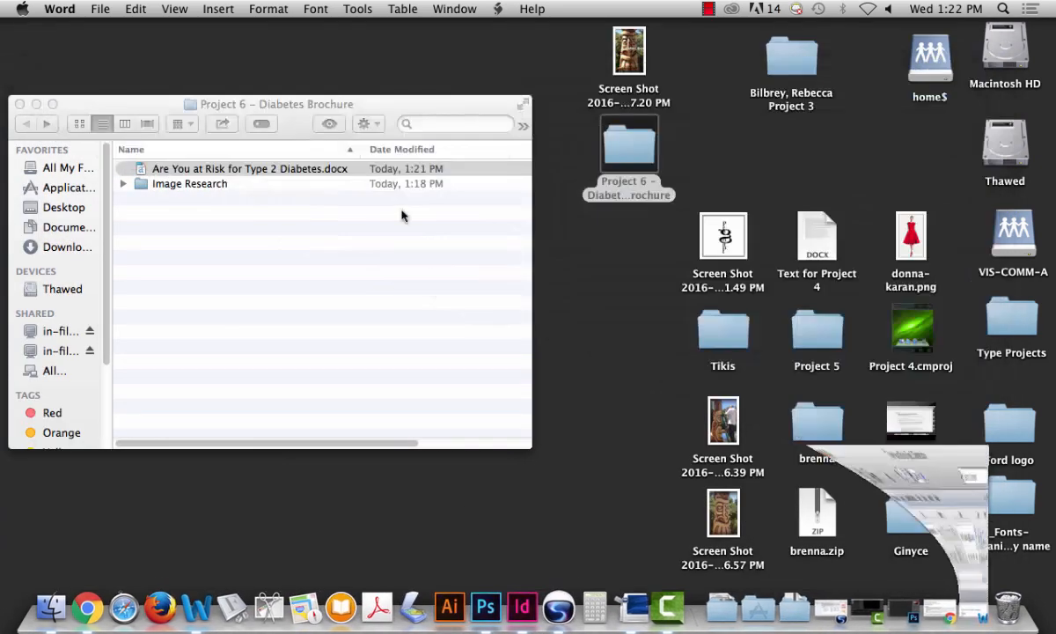
{"action": "left_click", "coordinate": [100, 620]}
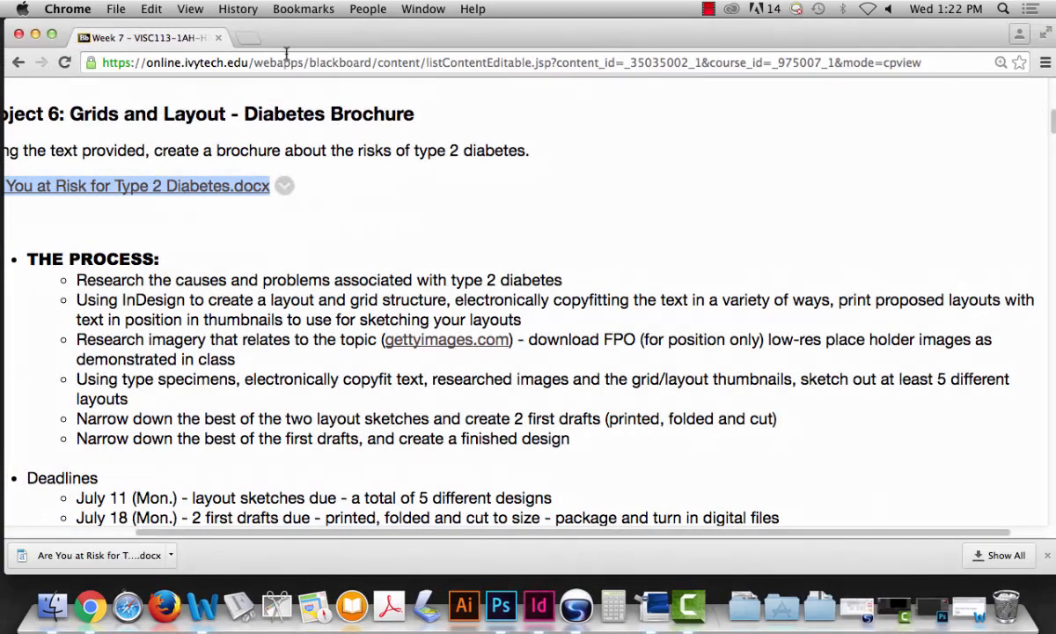
{"action": "left_click", "coordinate": [239, 37]}
{"action": "type", "text": "bra"}
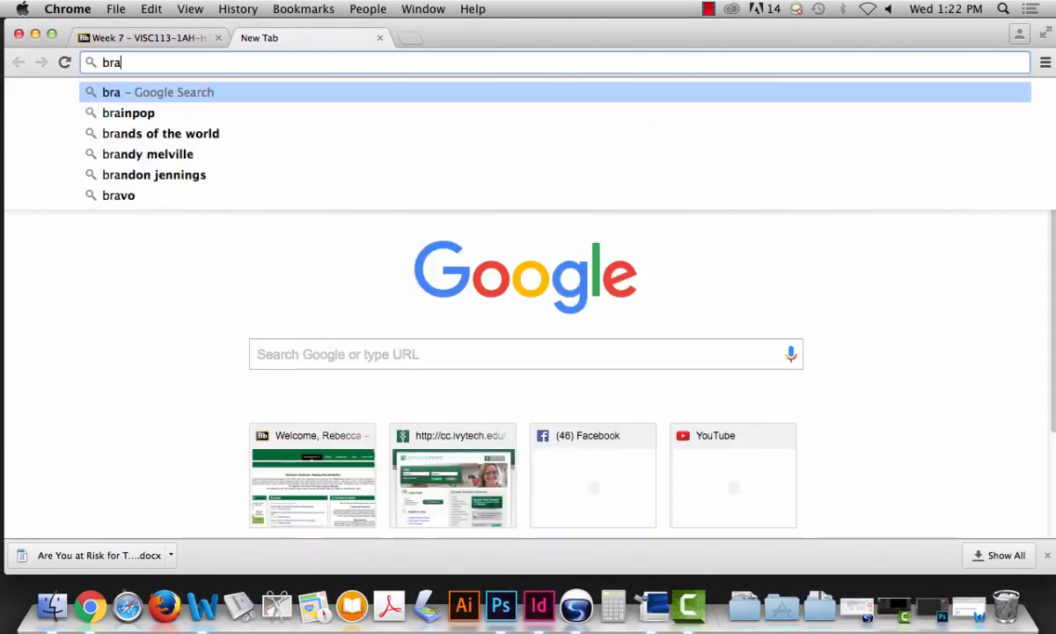
{"action": "type", "text": "nsds"}
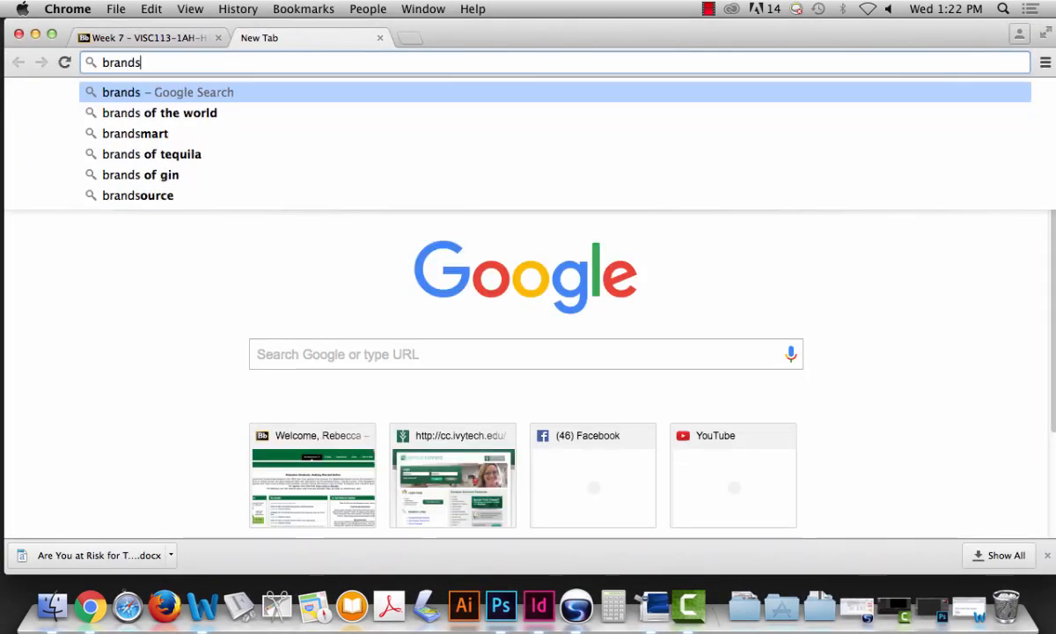
{"action": "type", "text": "ofthewo"}
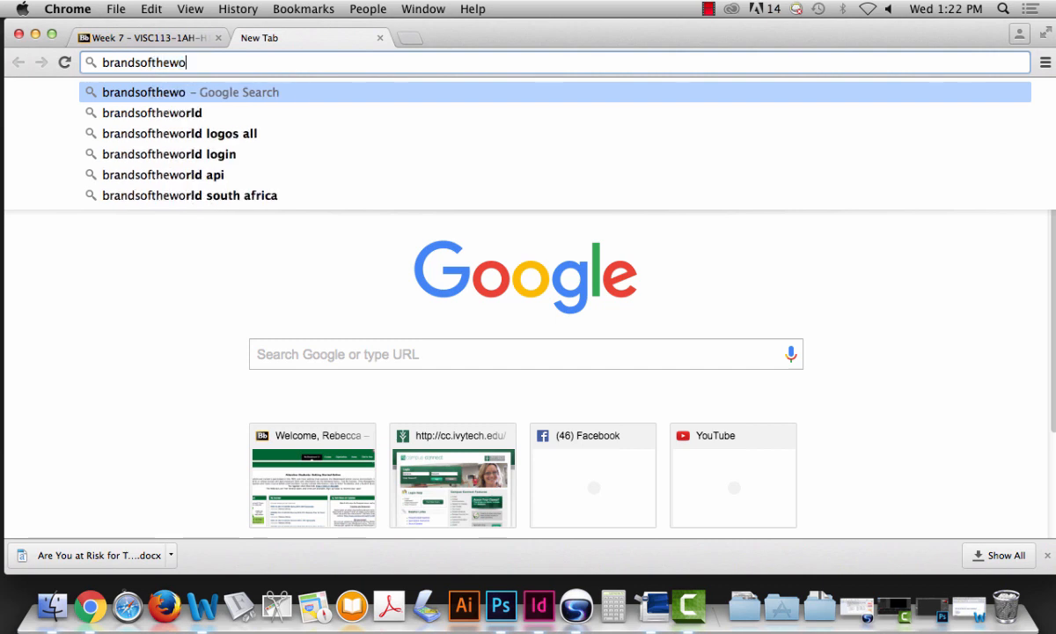
{"action": "type", "text": "rld.com"}
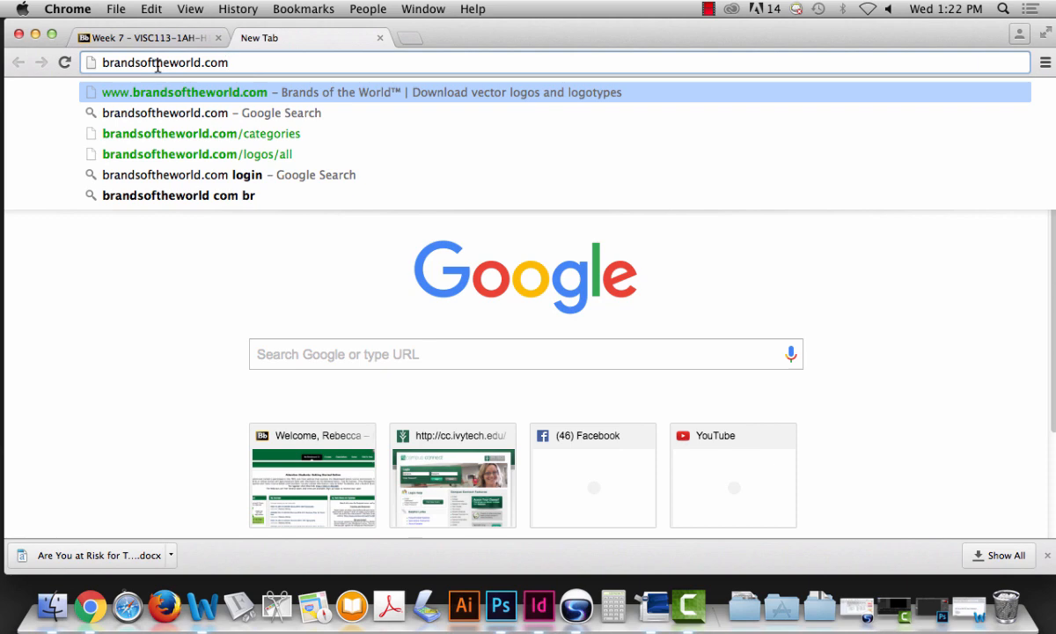
{"action": "key", "text": "Return"}
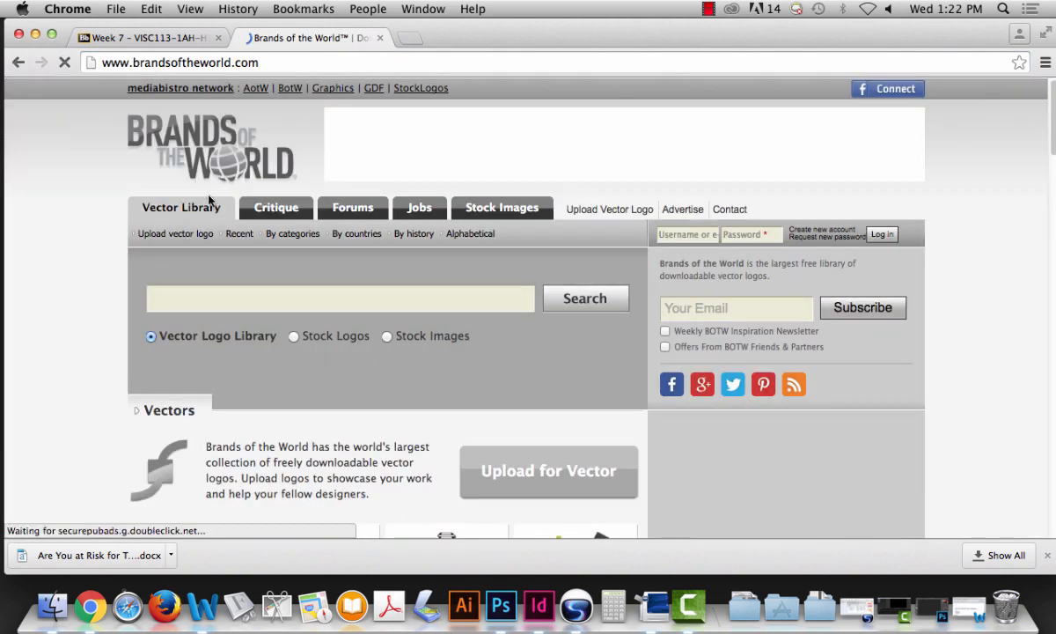
- Search the Vector Logo Library for "American Diabetes Association"
{"action": "left_click", "coordinate": [235, 300]}
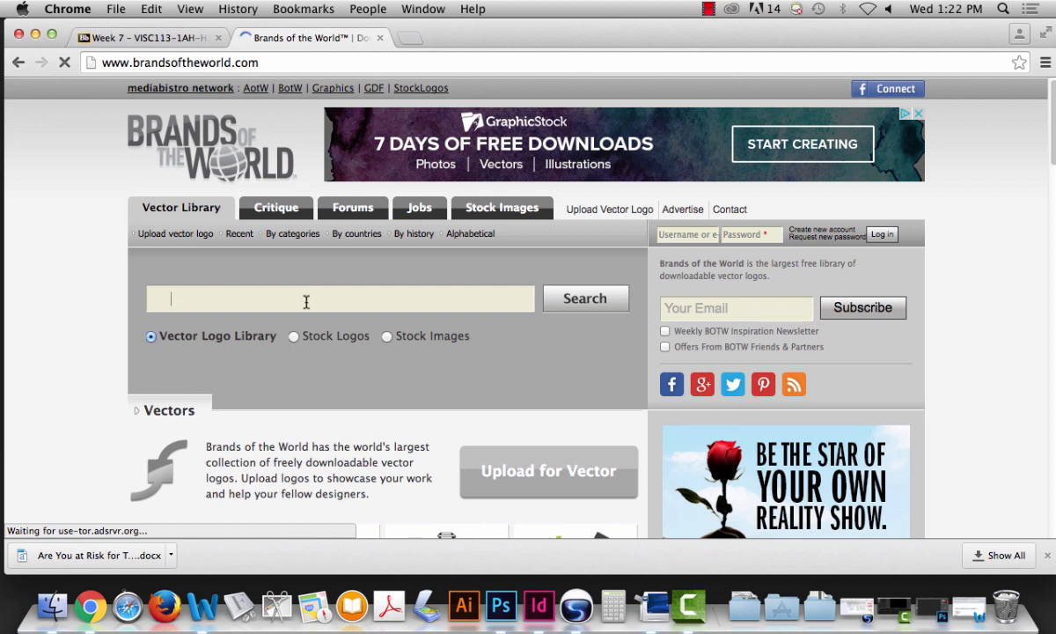
{"action": "type", "text": "American Diabetes "}
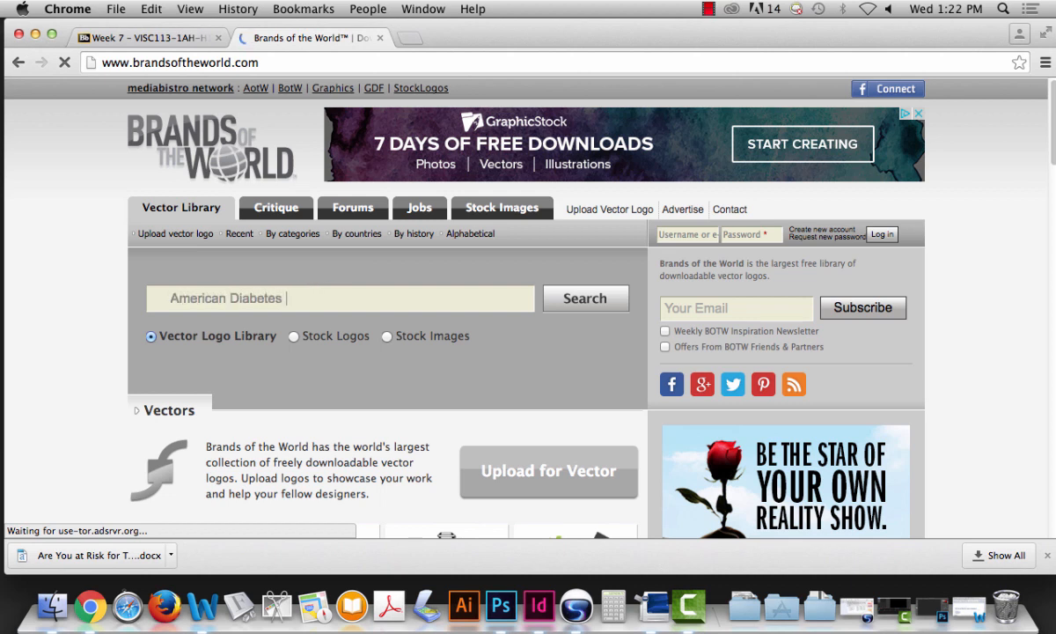
{"action": "type", "text": "Associati"}
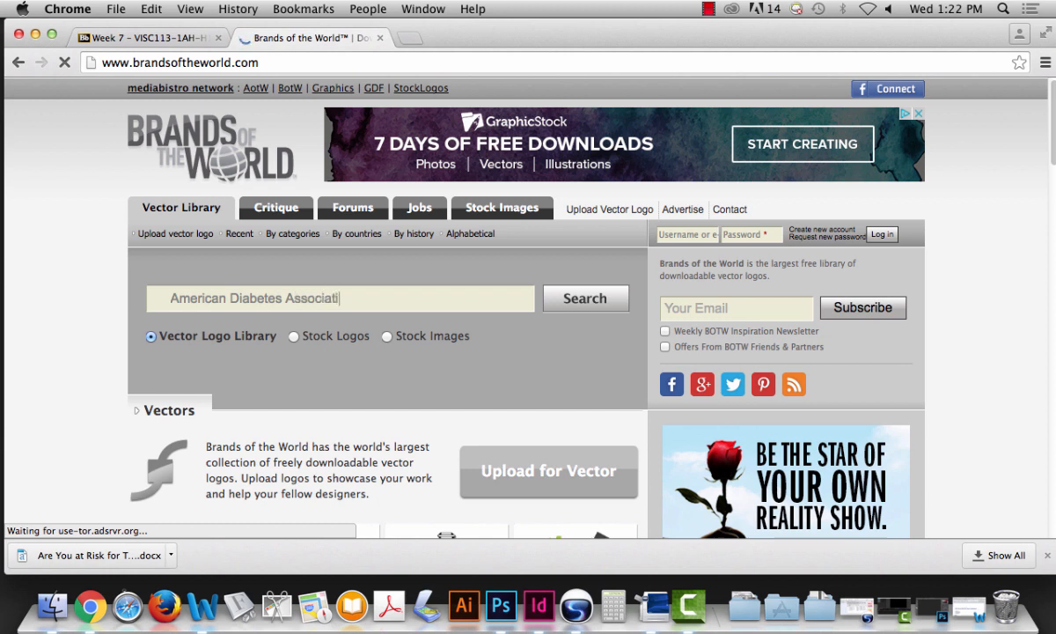
{"action": "type", "text": "on"}
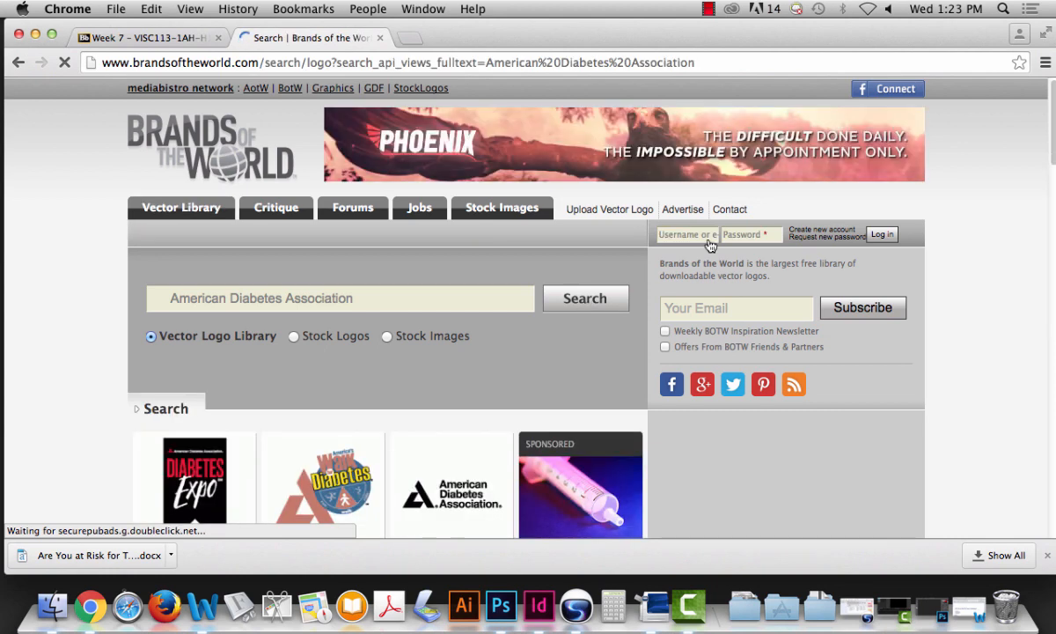
- Open the black American Diabetes Association logo's page, accept the artwork terms, complete the reCAPTCHA check and download the logo
{"action": "scroll", "coordinate": [425, 317], "scroll_direction": "down", "scroll_amount": 5}
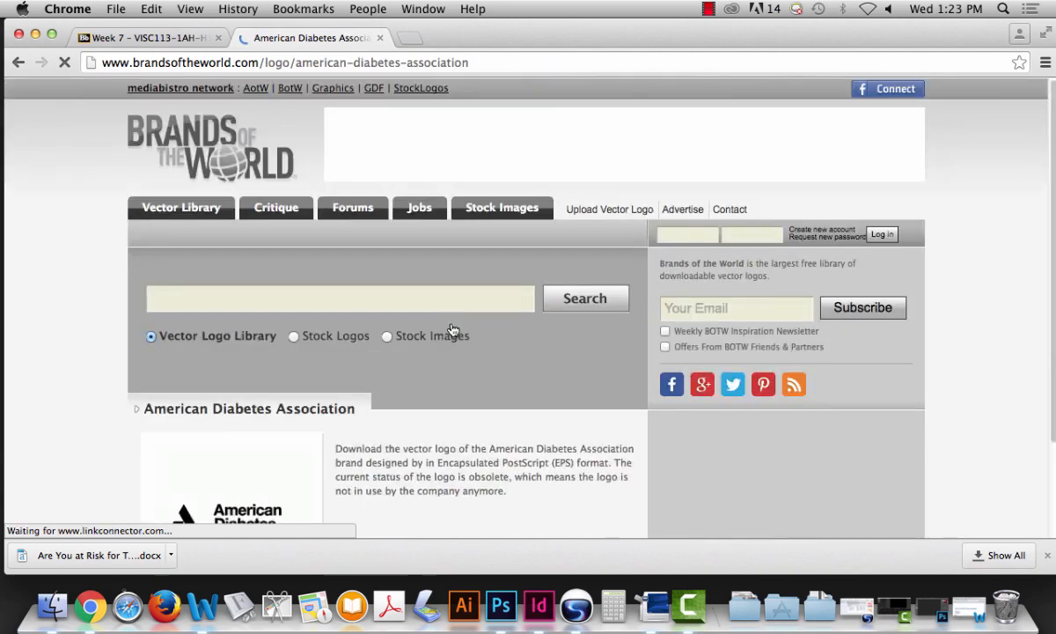
{"action": "left_click_drag", "start_coordinate": [1052, 112], "coordinate": [1052, 197]}
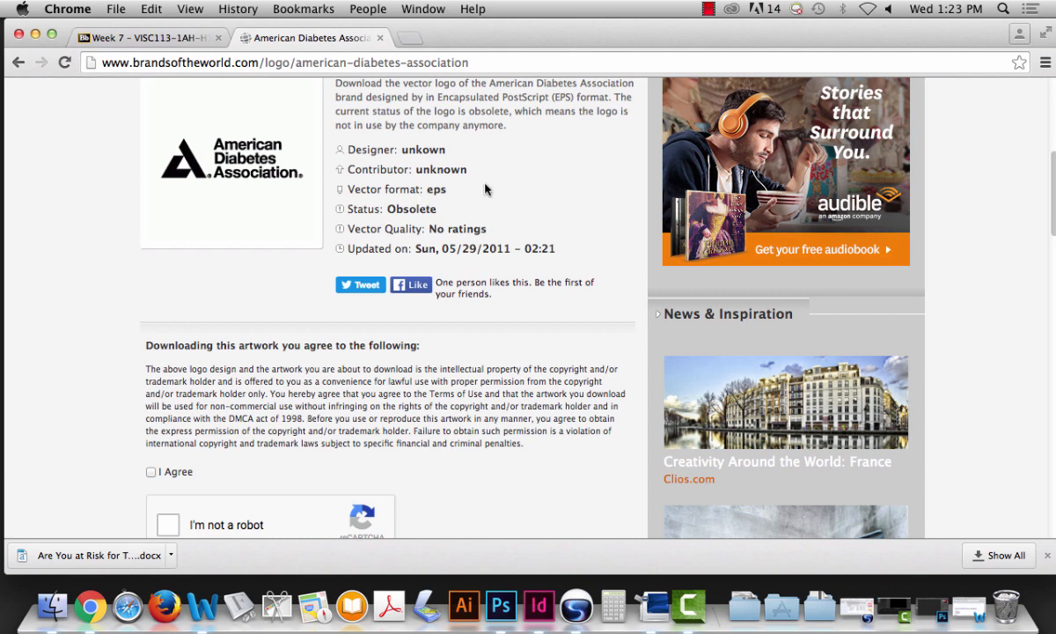
{"action": "scroll", "coordinate": [1054, 169], "scroll_direction": "down", "scroll_amount": 4}
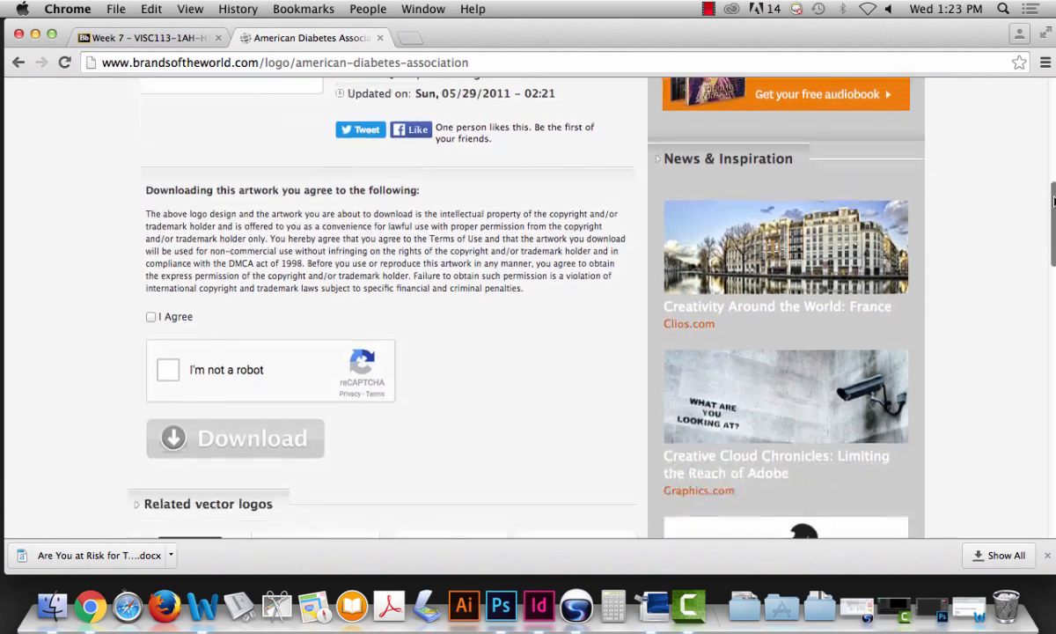
{"action": "left_click", "coordinate": [151, 304]}
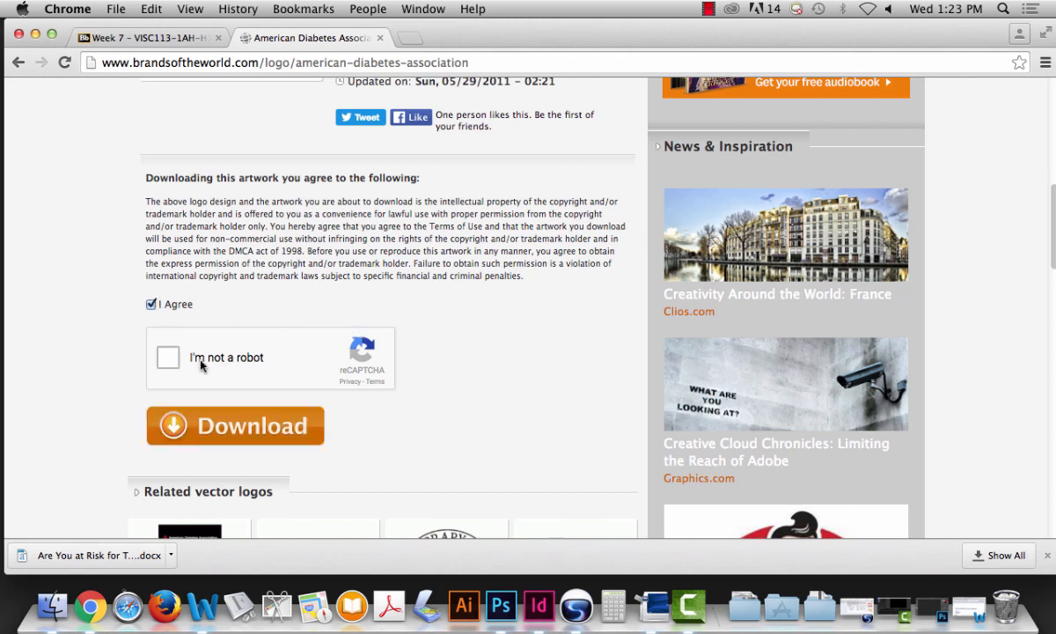
{"action": "left_click", "coordinate": [168, 360]}
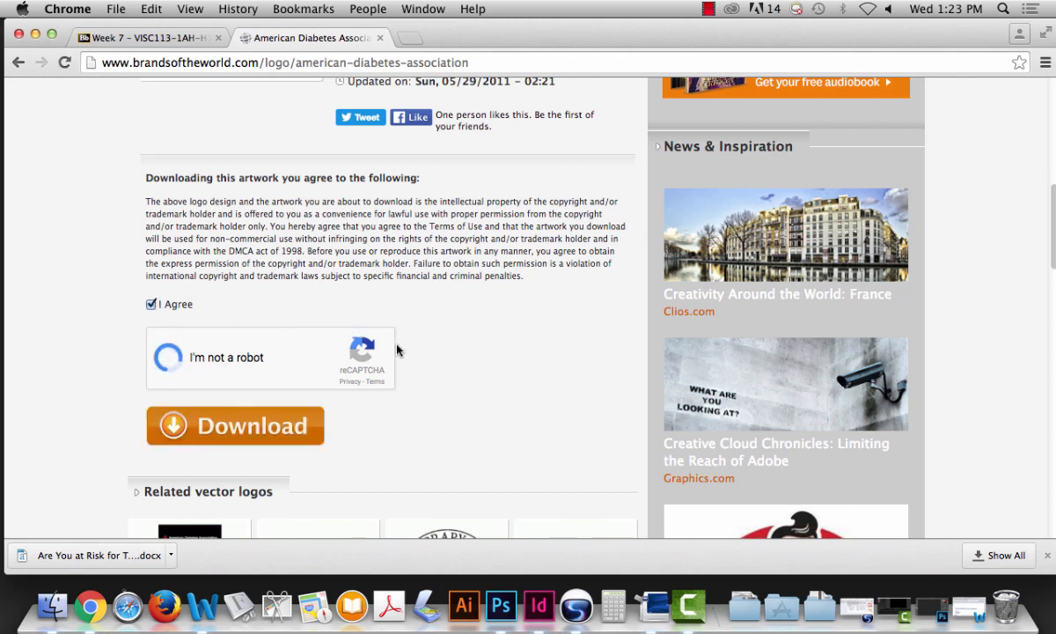
{"action": "left_click", "coordinate": [218, 426]}
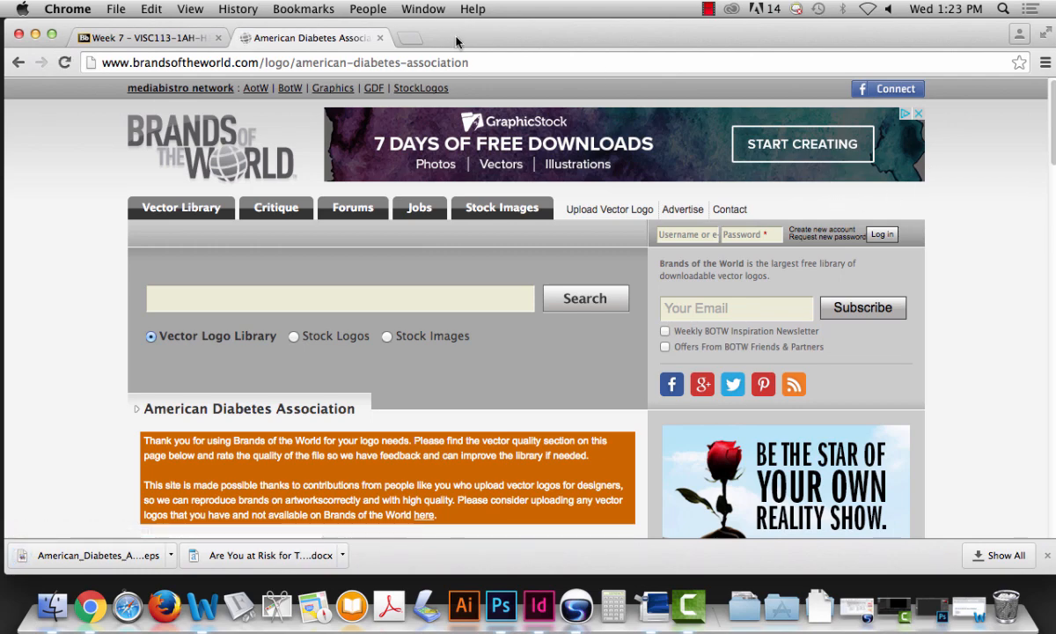
- Copy the downloaded American_Diabetes_Association.eps into the Project 6 - Diabetes Brochure folder in Finder and open it in Illustrator
{"action": "left_click_drag", "start_coordinate": [456, 42], "coordinate": [1021, 41]}
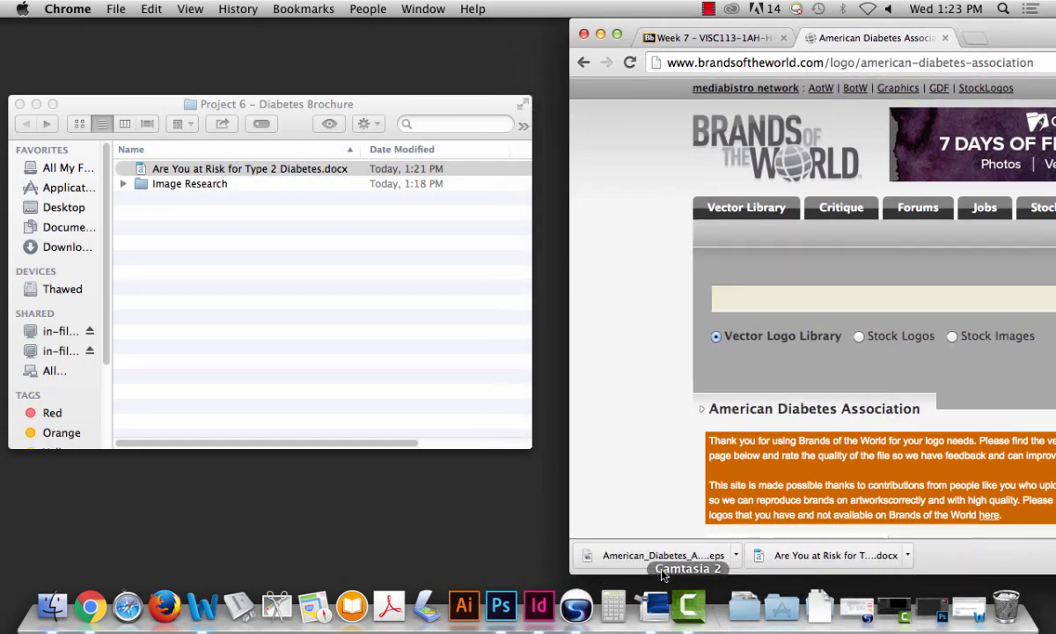
{"action": "left_click_drag", "start_coordinate": [652, 557], "coordinate": [203, 227]}
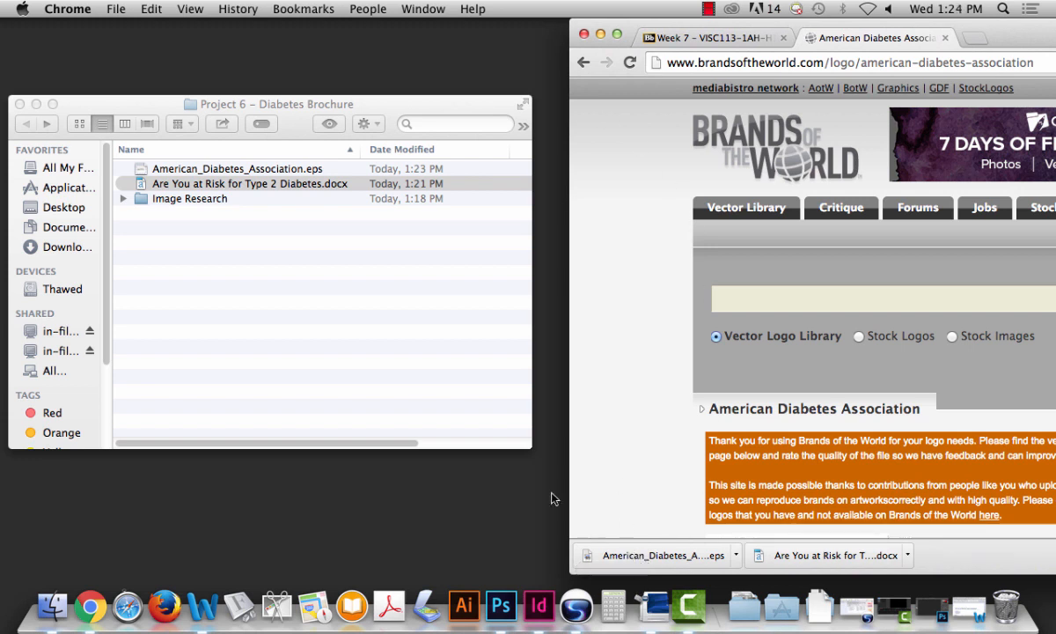
{"action": "left_click", "coordinate": [147, 171]}
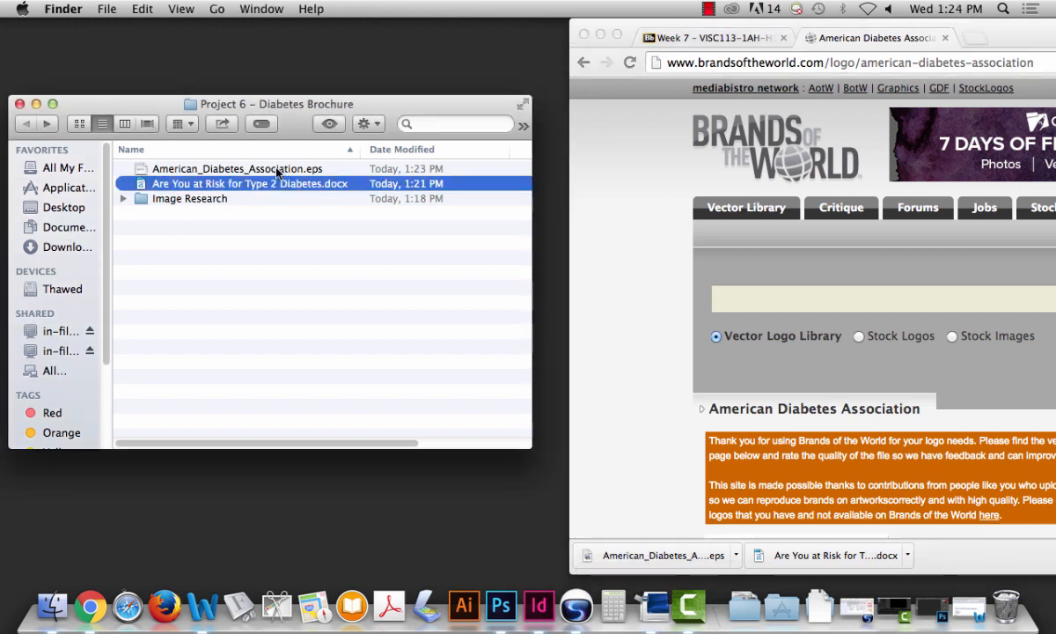
{"action": "left_click", "coordinate": [197, 167]}
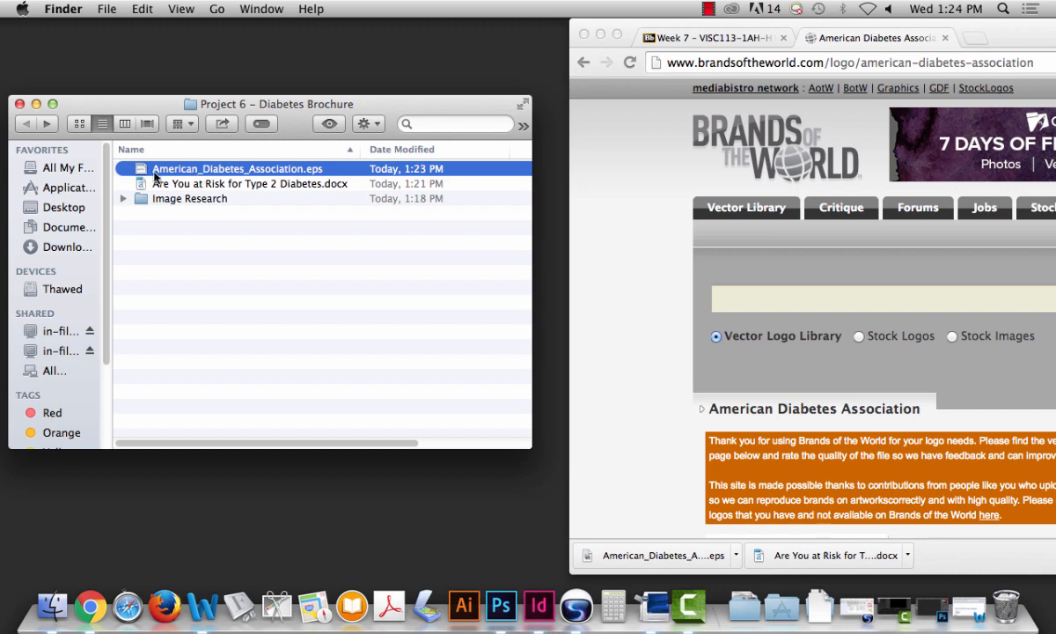
{"action": "right_click", "coordinate": [147, 172]}
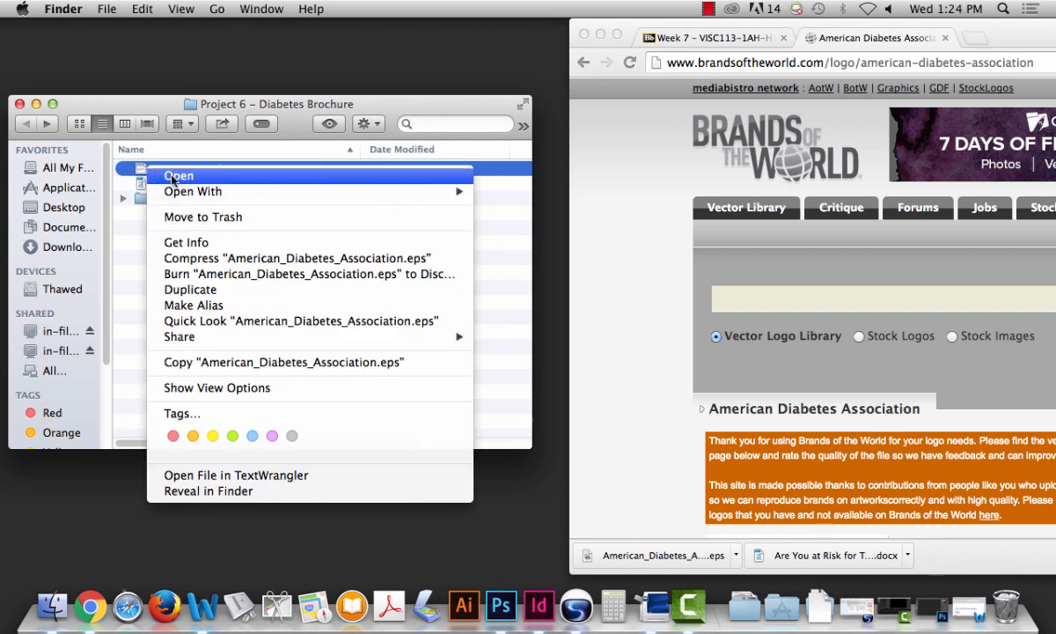
{"action": "mouse_move", "coordinate": [220, 191]}
{"action": "left_click", "coordinate": [561, 221]}
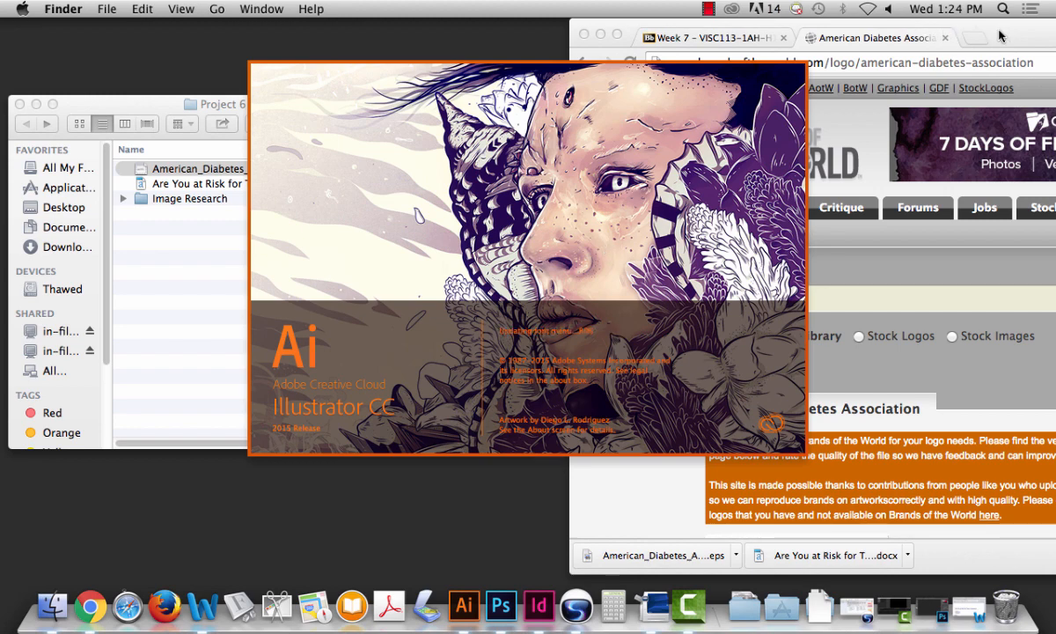
- Switch back to Chrome and search the Vector Logo Library for "Coca-cola"
{"action": "left_click_drag", "start_coordinate": [1008, 36], "coordinate": [490, 34]}
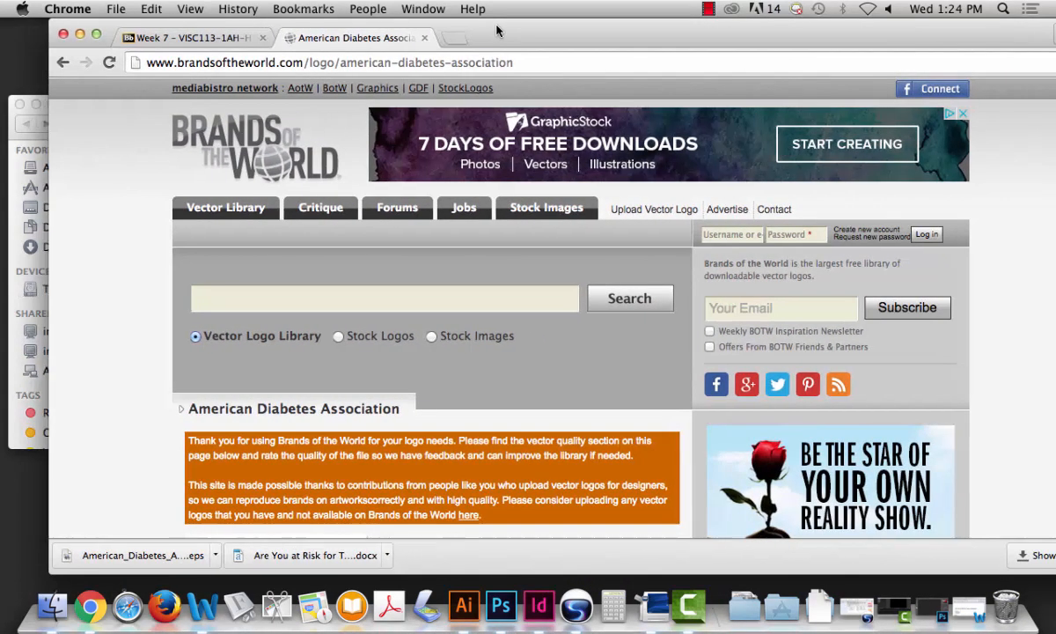
{"action": "left_click", "coordinate": [243, 300]}
{"action": "type", "text": "Coca"}
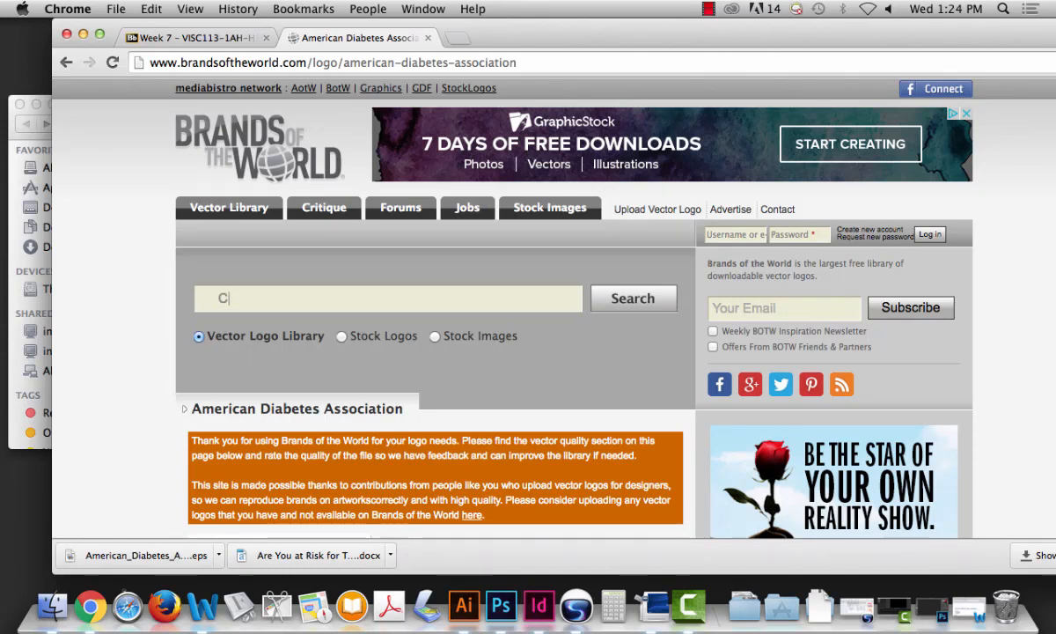
{"action": "type", "text": "-"}
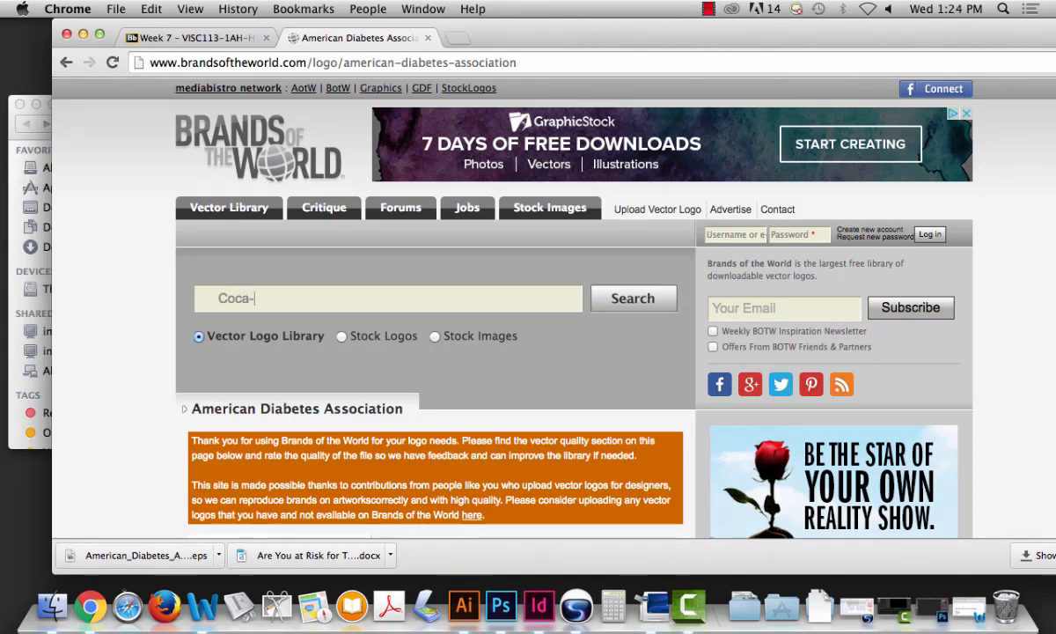
{"action": "type", "text": "cola"}
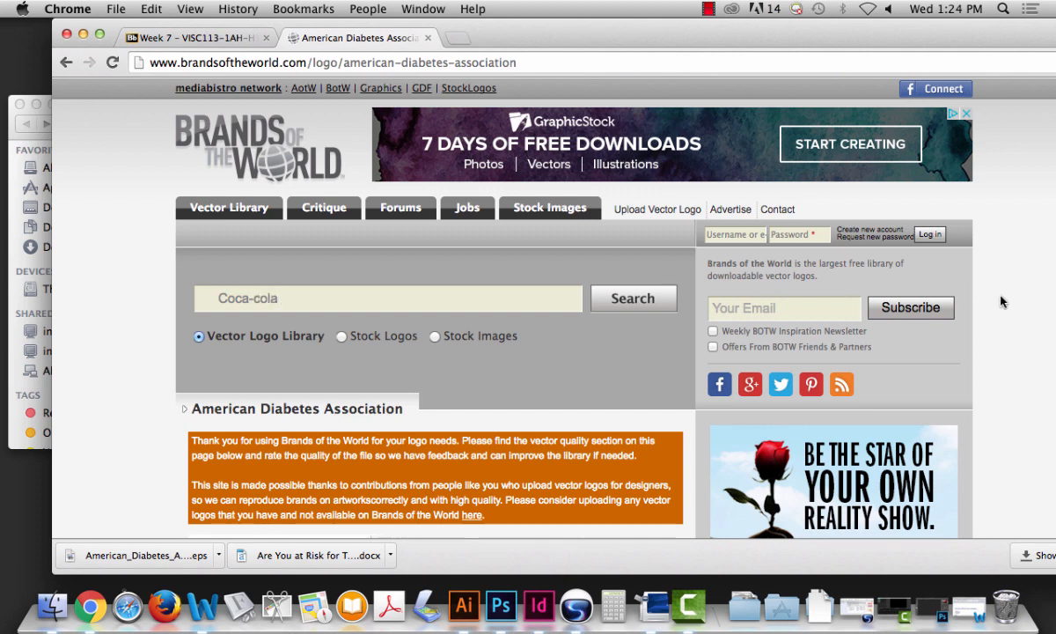
{"action": "left_click", "coordinate": [633, 299]}
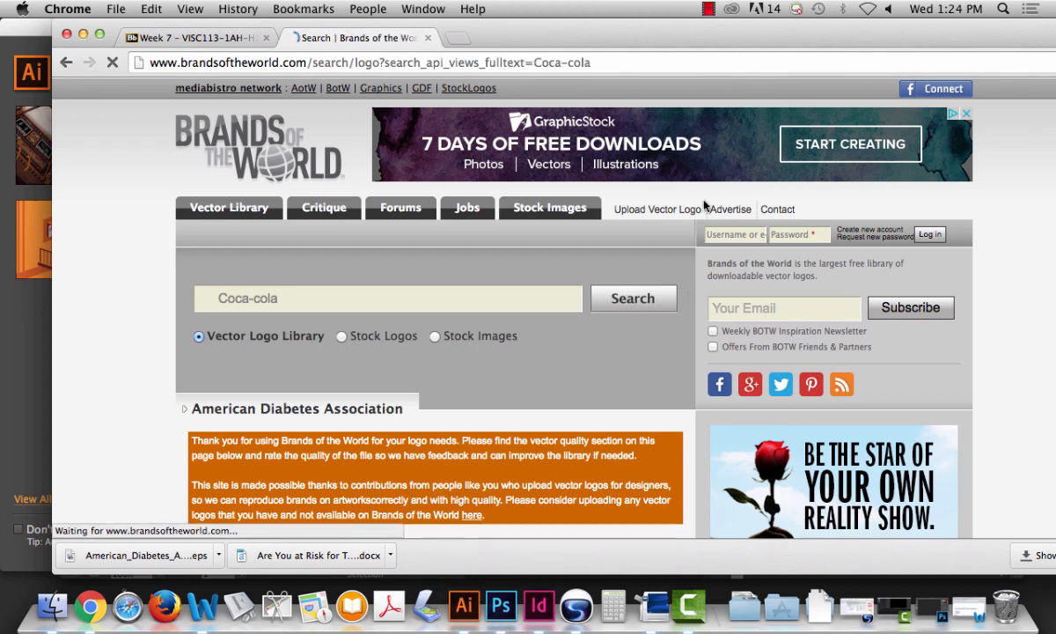
{"action": "left_click_drag", "start_coordinate": [863, 28], "coordinate": [826, 40]}
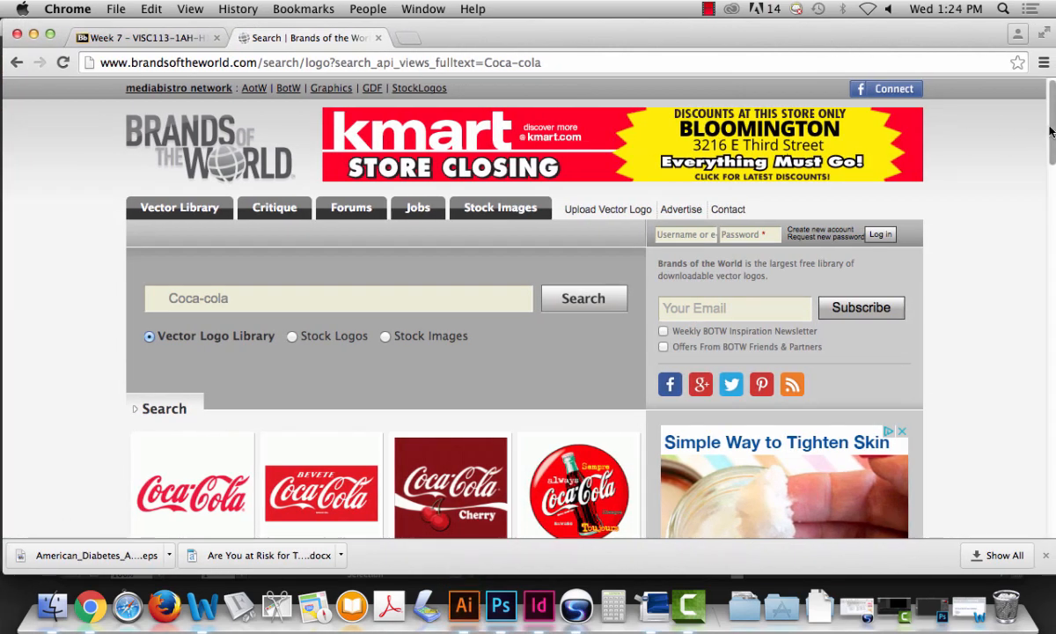
- View the first Coca-Cola logo's page, accepting its artwork terms and completing the reCAPTCHA check
{"action": "left_click_drag", "start_coordinate": [1052, 144], "coordinate": [1053, 201]}
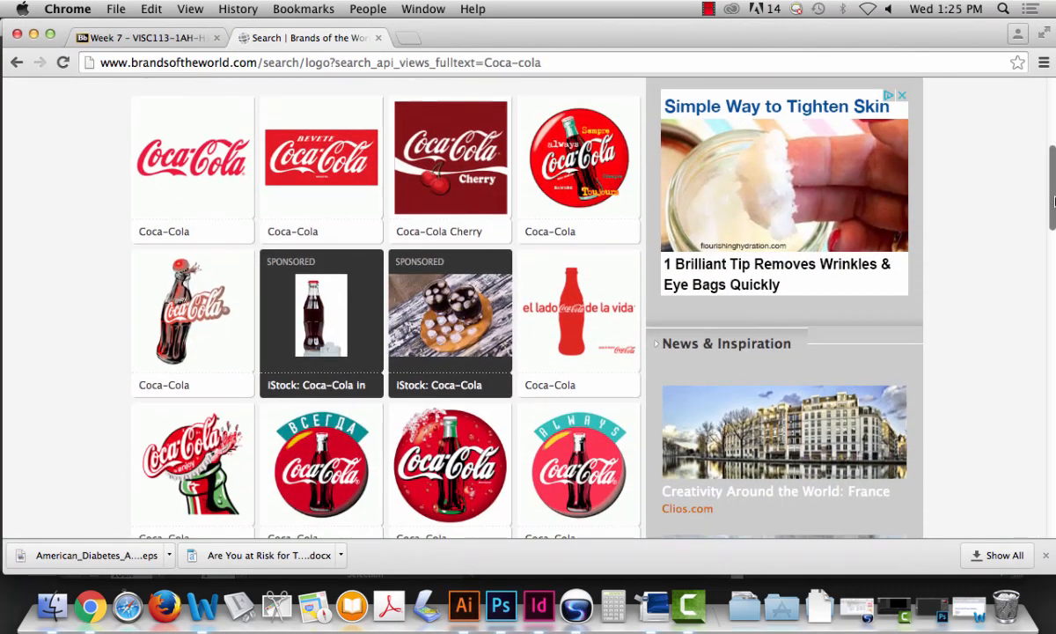
{"action": "left_click", "coordinate": [189, 203]}
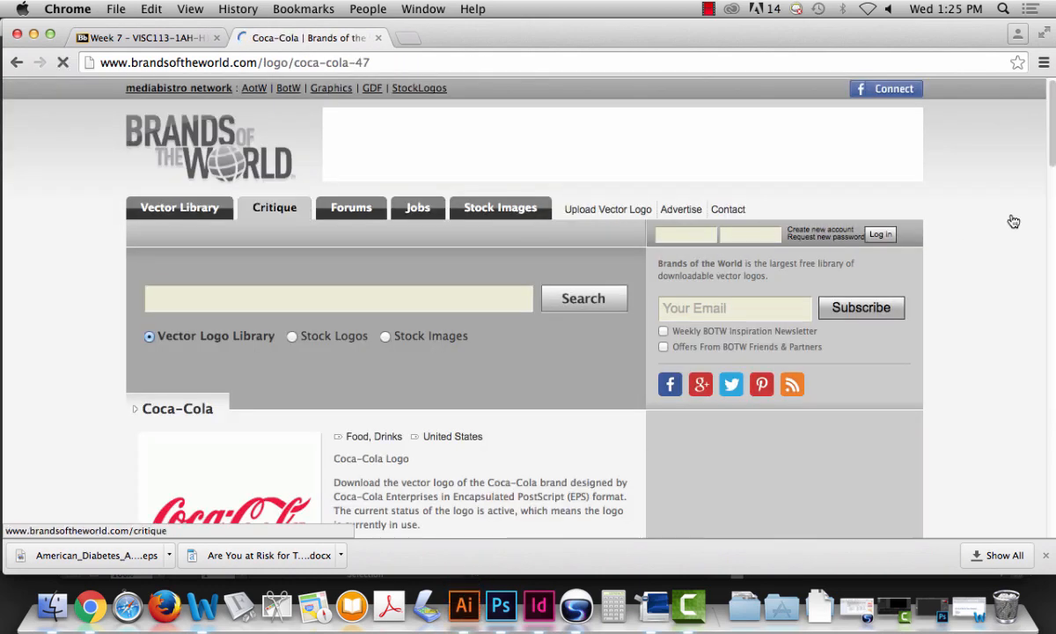
{"action": "scroll", "coordinate": [1052, 144], "scroll_direction": "down", "scroll_amount": 10}
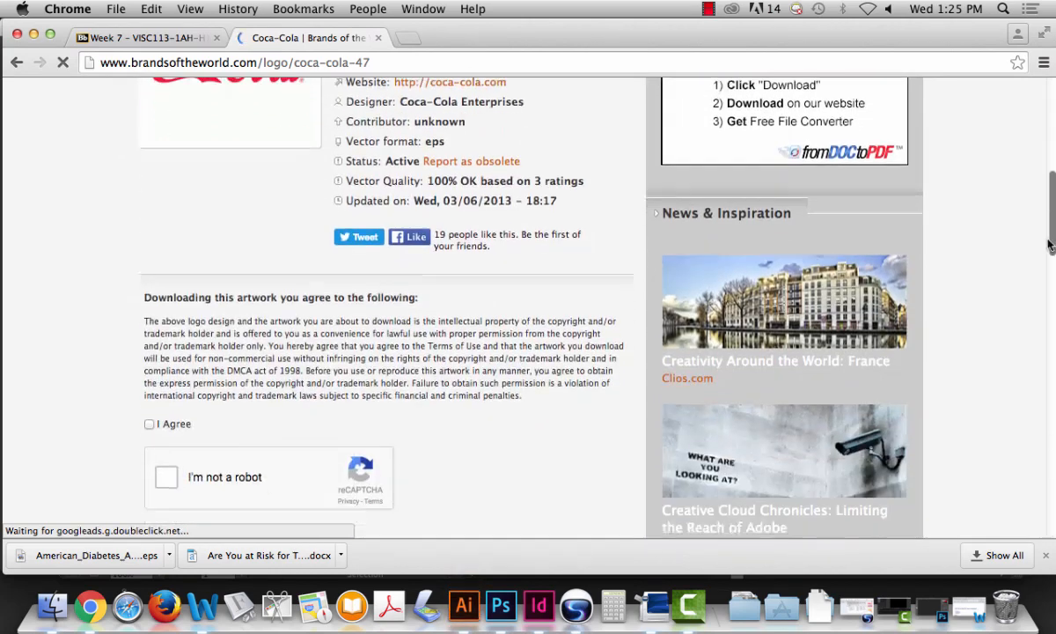
{"action": "left_click", "coordinate": [150, 348]}
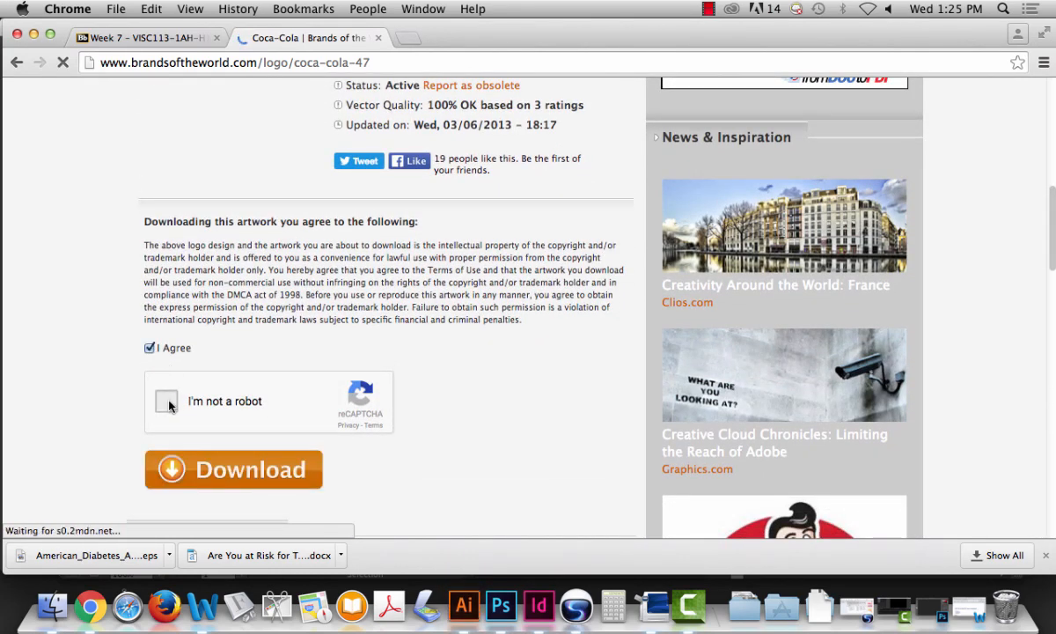
{"action": "left_click", "coordinate": [166, 401]}
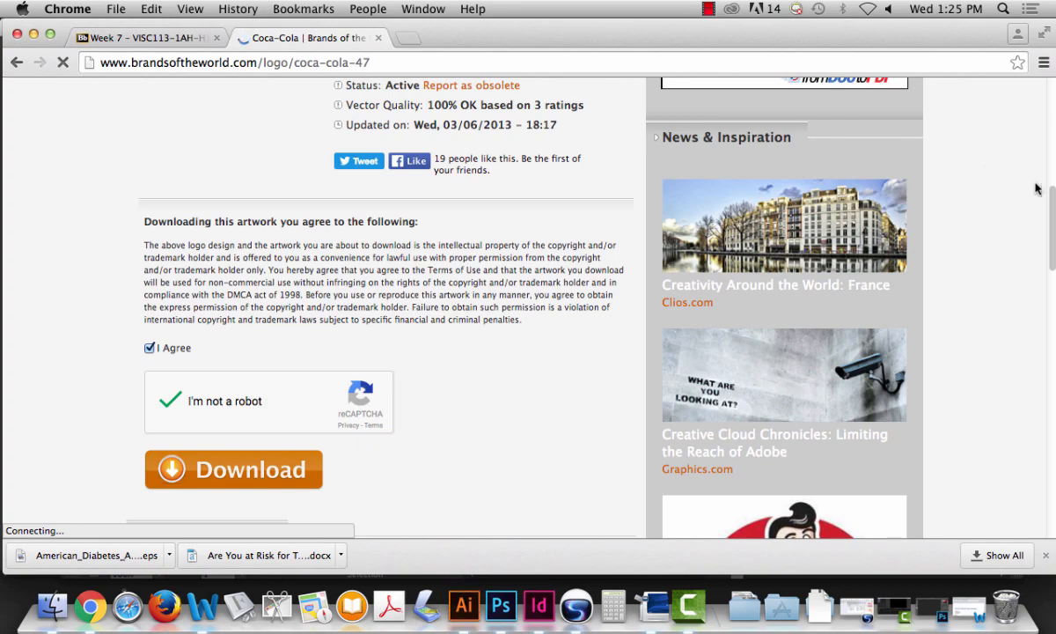
{"action": "left_click_drag", "start_coordinate": [1052, 216], "coordinate": [1054, 291]}
{"action": "scroll", "coordinate": [616, 264], "scroll_direction": "up", "scroll_amount": 15}
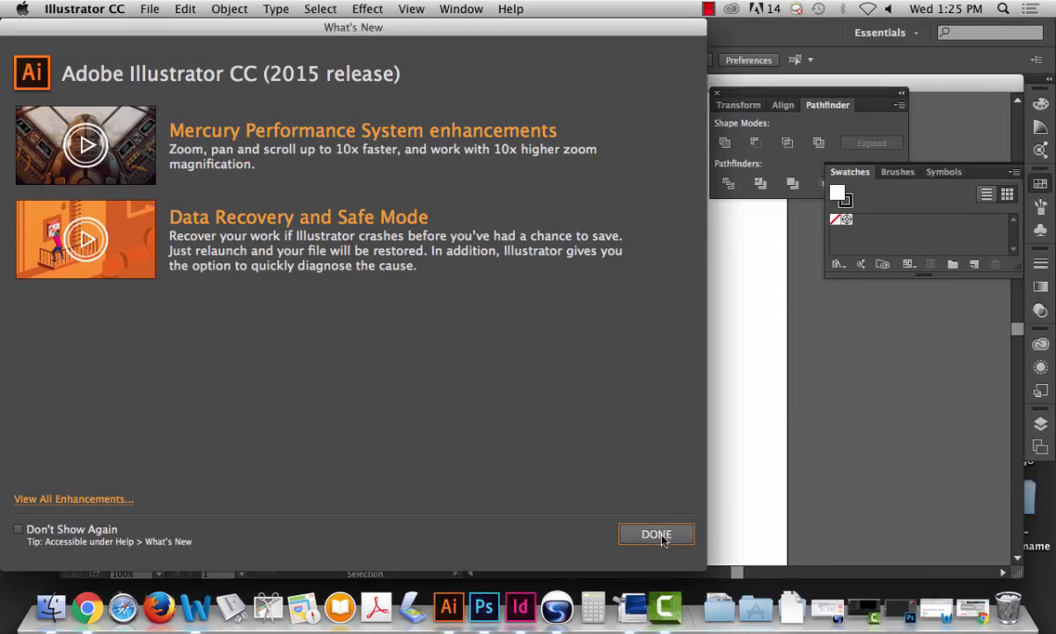
- Switch to Illustrator, dismiss the What's New window and inspect the American Diabetes Association logo with all its artwork selected
{"action": "left_click", "coordinate": [647, 533]}
{"action": "left_click", "coordinate": [41, 373]}
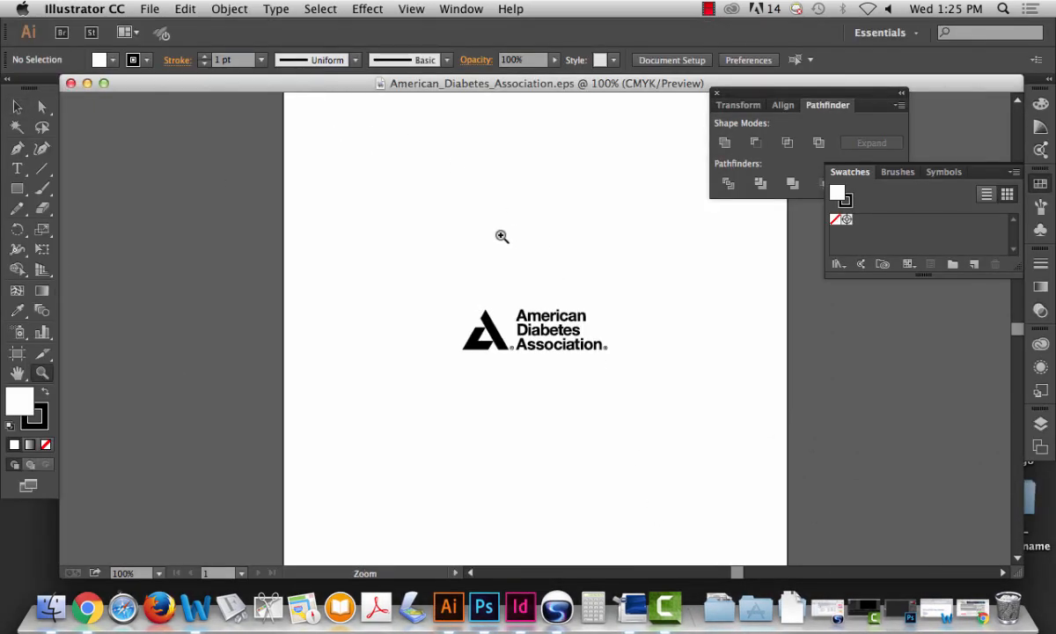
{"action": "left_click_drag", "start_coordinate": [451, 253], "coordinate": [727, 422]}
{"action": "left_click", "coordinate": [42, 107]}
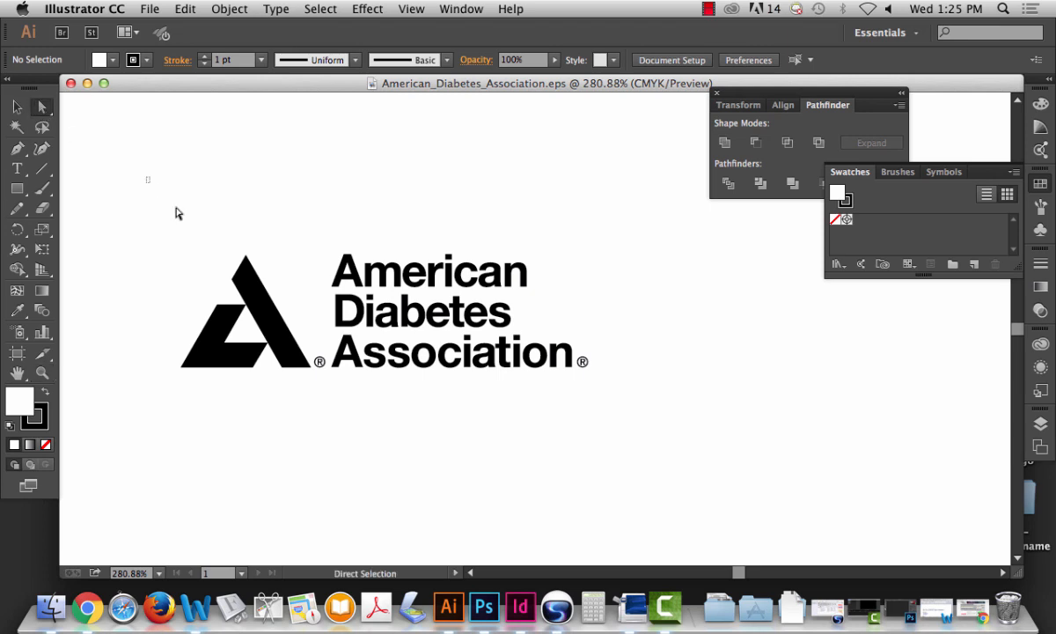
{"action": "key", "text": "super+a"}
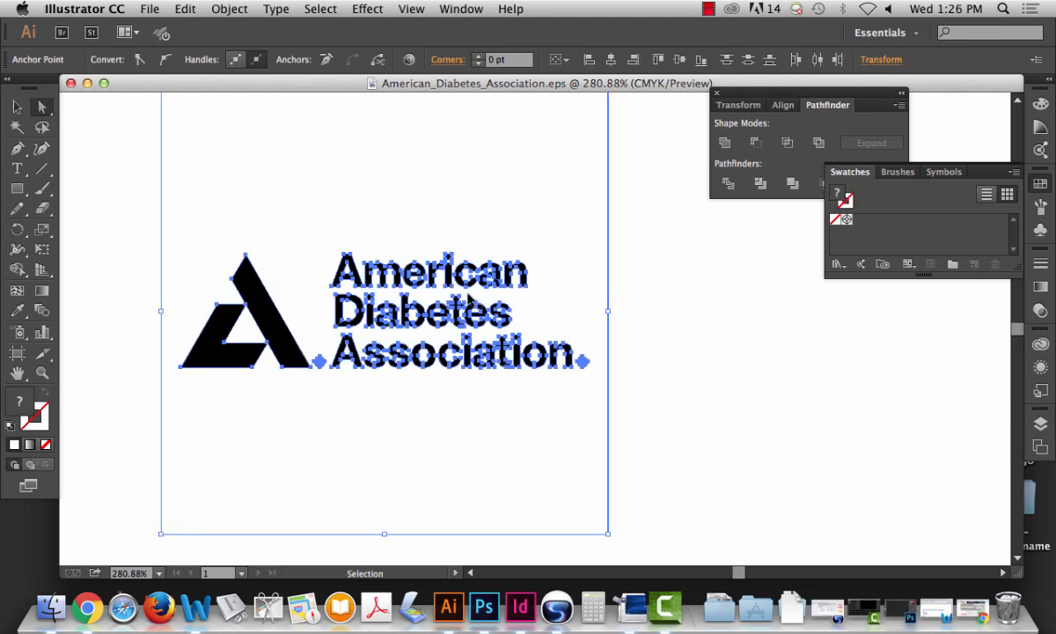
- Try deleting the white square surrounding the logo by selecting only its upper-left area, and undo the deletion
{"action": "key", "text": "super+minus"}
{"action": "left_click", "coordinate": [200, 121]}
{"action": "left_click_drag", "start_coordinate": [212, 125], "coordinate": [404, 217]}
{"action": "key", "text": "Delete"}
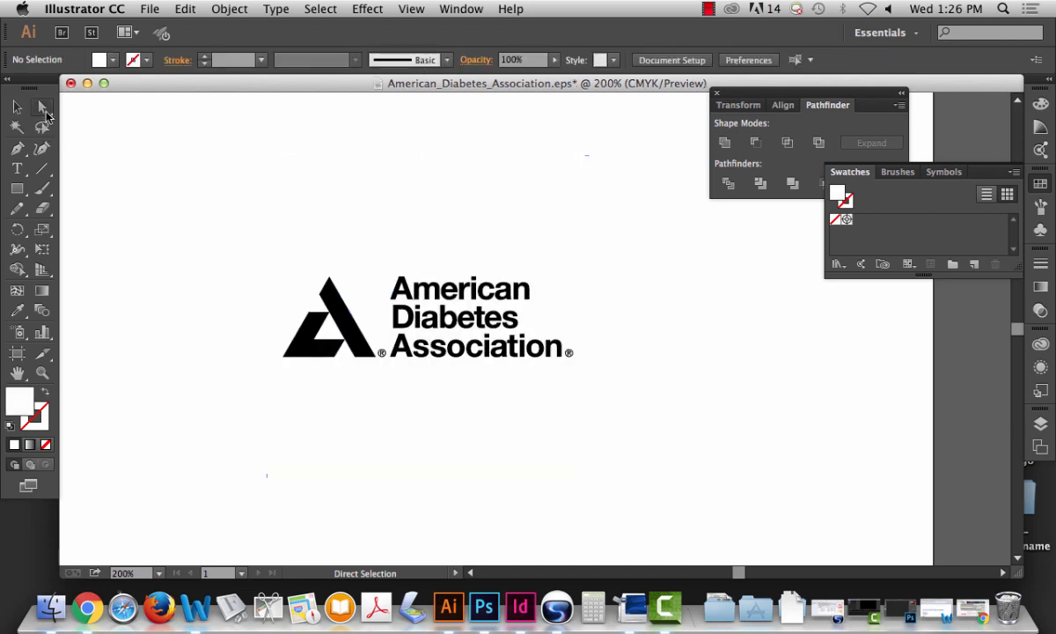
{"action": "key", "text": "super+z"}
- Select the logo together with its surrounding square to inspect the outlines, and clear the selection
{"action": "left_click_drag", "start_coordinate": [158, 124], "coordinate": [721, 529]}
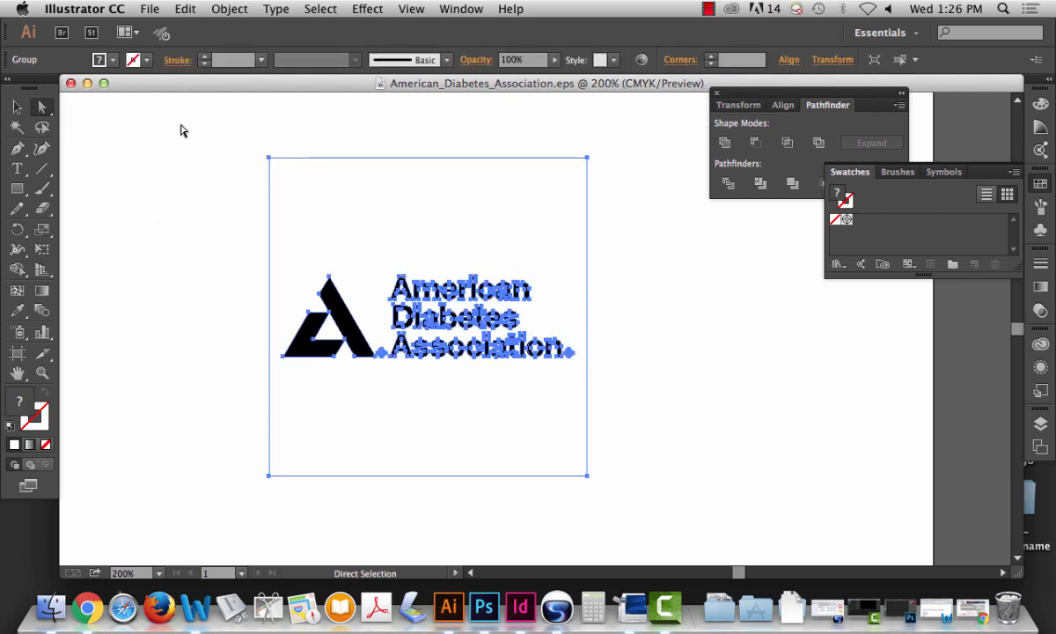
{"action": "left_click_drag", "start_coordinate": [193, 124], "coordinate": [653, 477]}
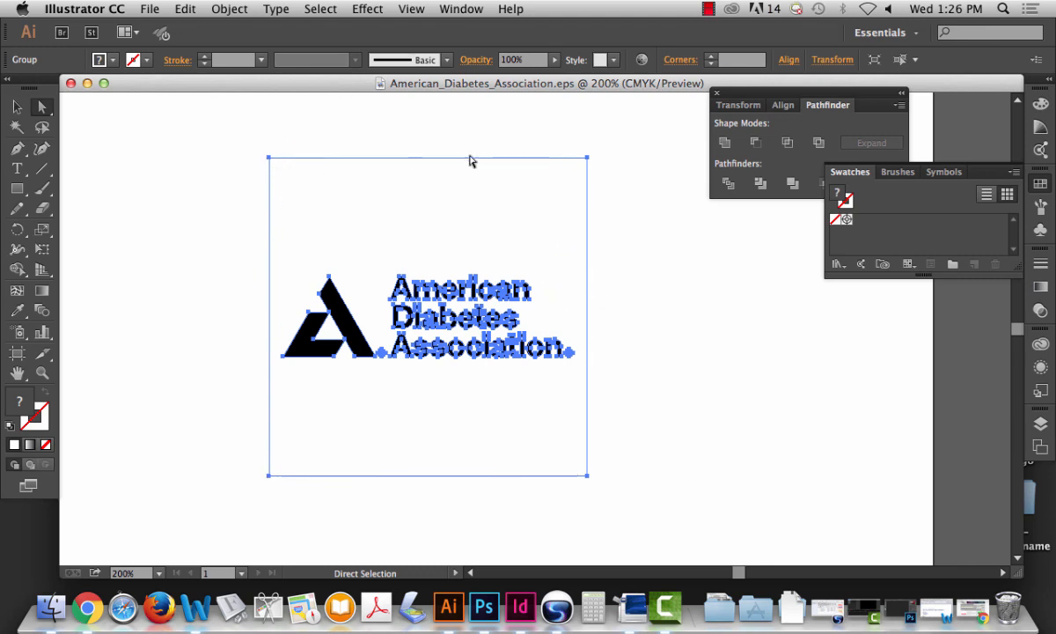
{"action": "left_click", "coordinate": [227, 131]}
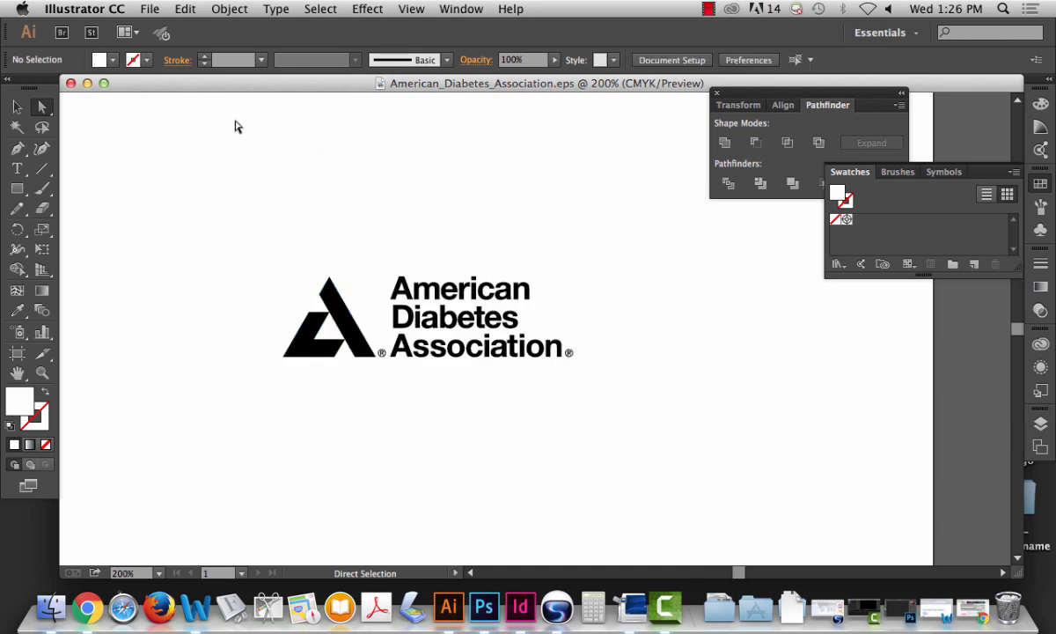
- Delete the white background square around the American Diabetes Association logo with the Direct Selection tool
{"action": "left_click_drag", "start_coordinate": [236, 123], "coordinate": [335, 223]}
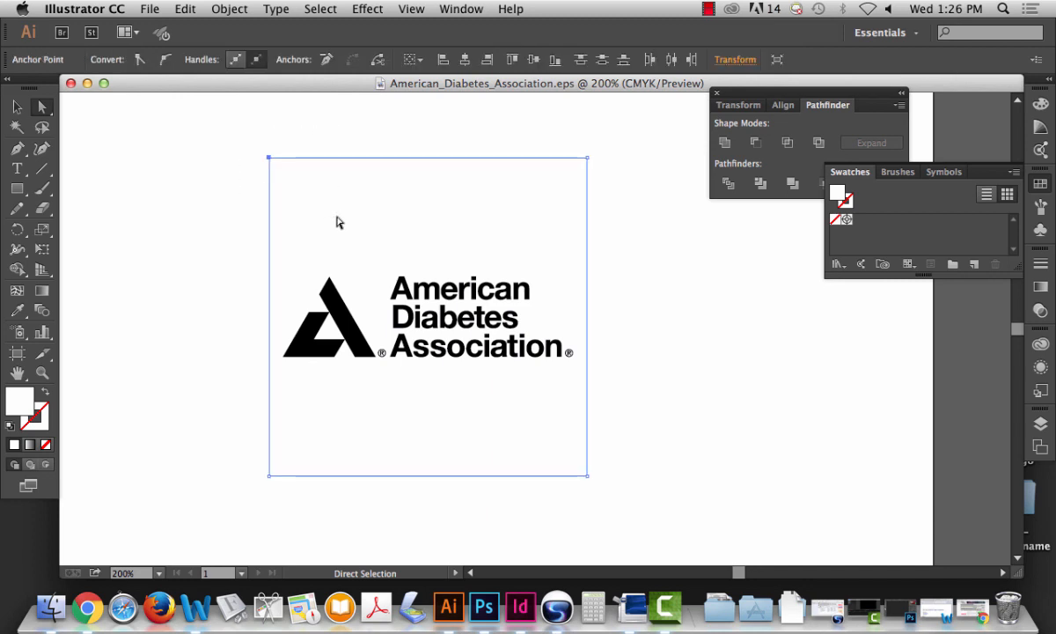
{"action": "key", "text": "Delete"}
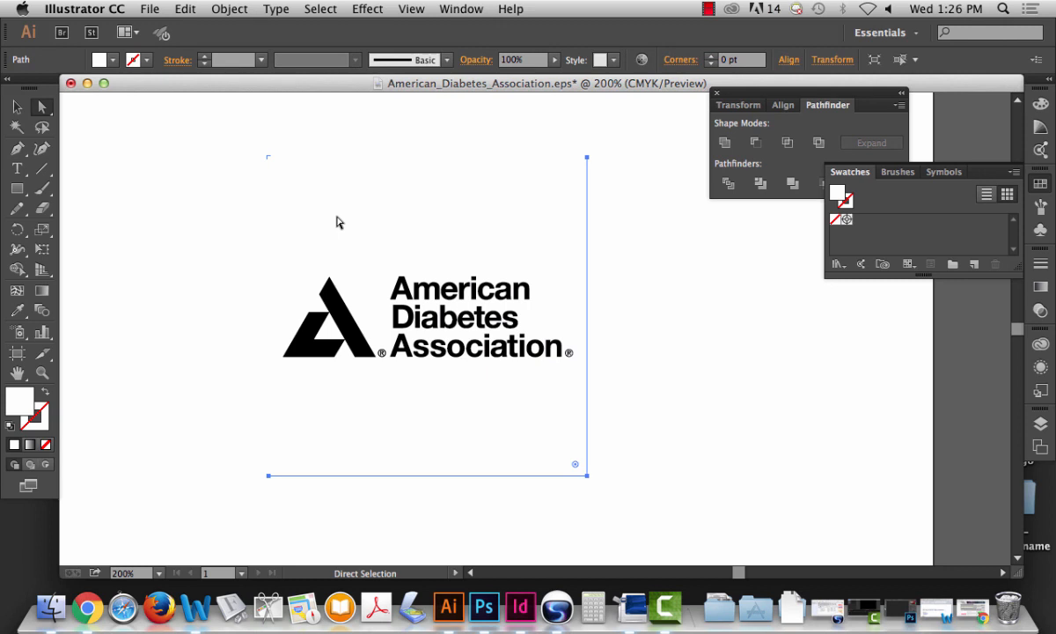
{"action": "left_click", "coordinate": [337, 222]}
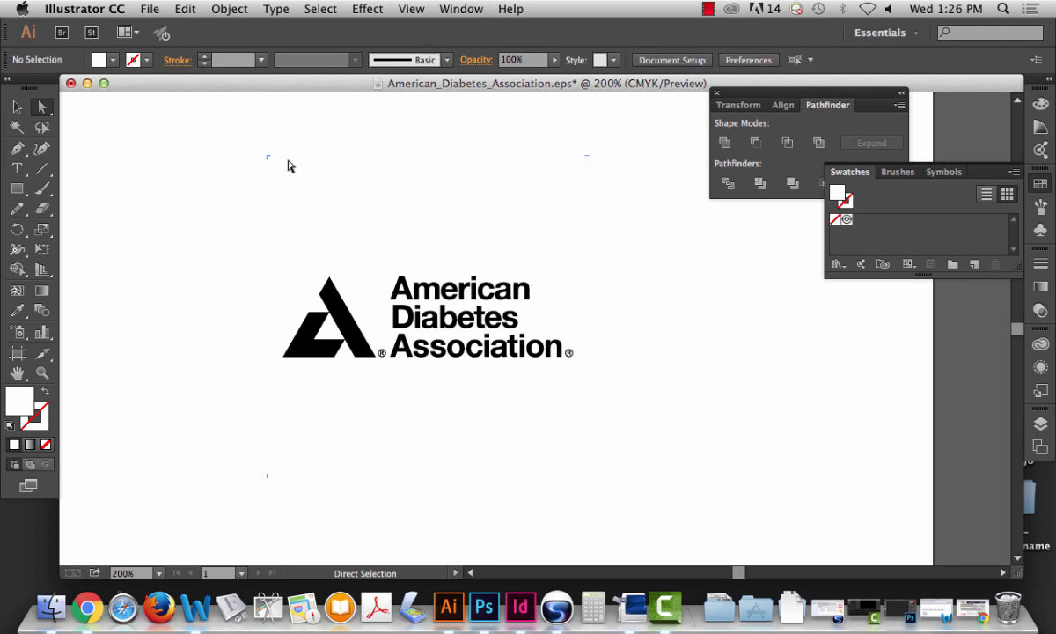
- Save the cleaned logo as American_Diabetes_Association.ai in the Project 6 – Diabetes Brochure folder with the default Illustrator CC options
{"action": "key", "text": "super+shift+s"}
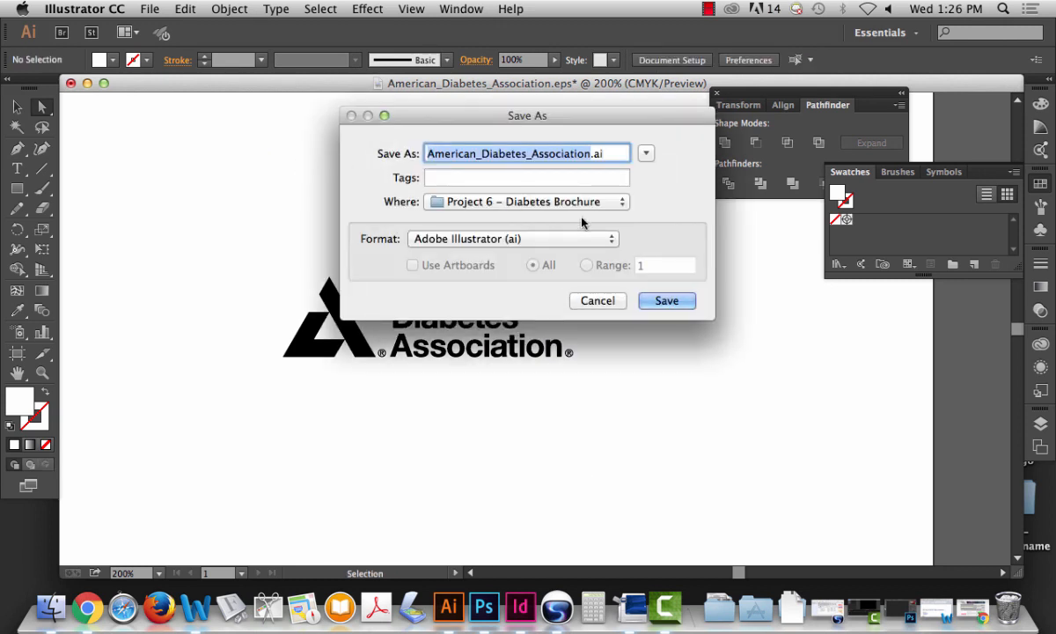
{"action": "left_click", "coordinate": [653, 304]}
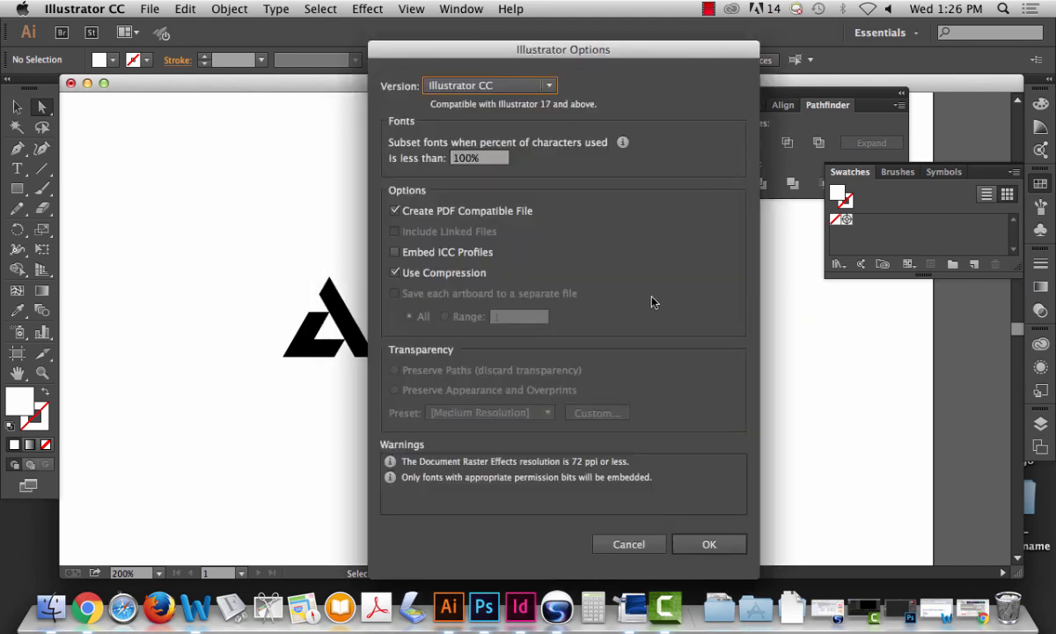
{"action": "left_click", "coordinate": [726, 545]}
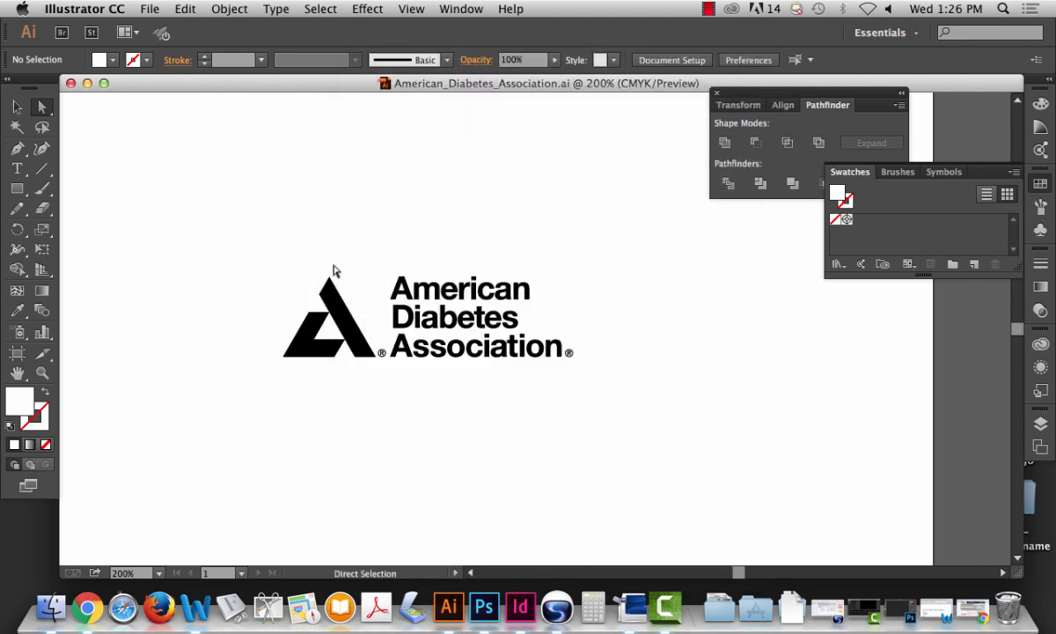
- Inspect the logo's vector outlines and the edges of the word "Diabetes" at high magnification, and return to the full-artboard view
{"action": "left_click_drag", "start_coordinate": [251, 244], "coordinate": [607, 400]}
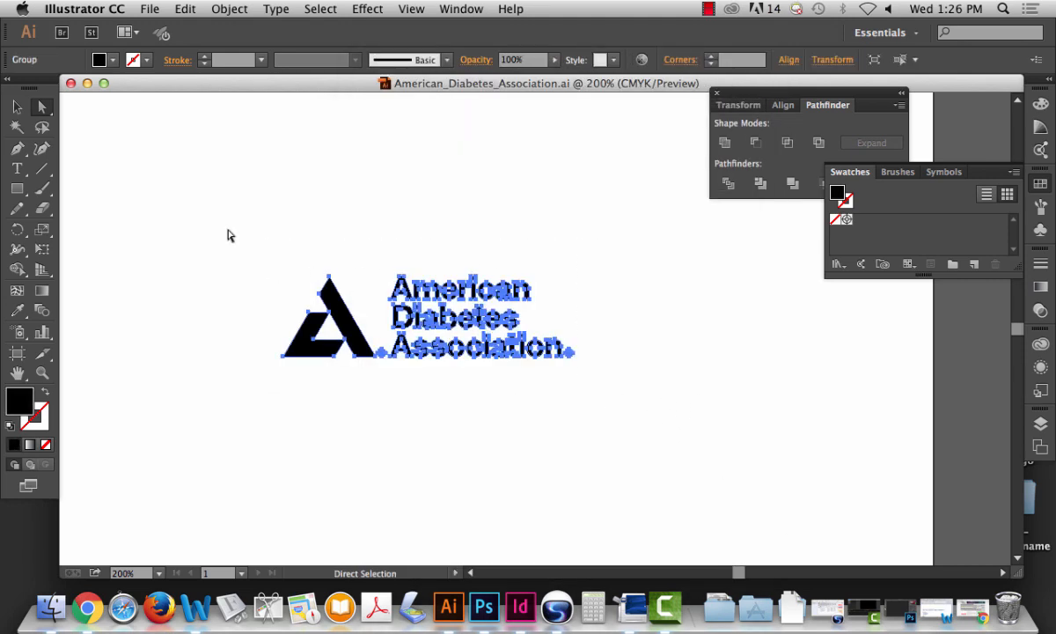
{"action": "left_click", "coordinate": [70, 332]}
{"action": "key", "text": "z"}
{"action": "left_click_drag", "start_coordinate": [258, 253], "coordinate": [632, 427]}
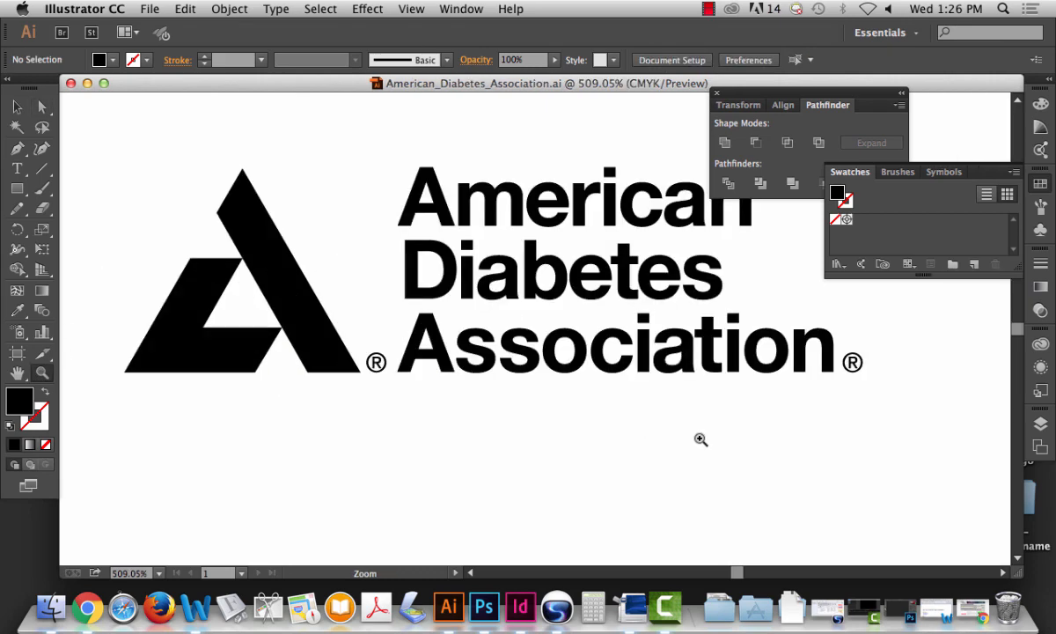
{"action": "left_click_drag", "start_coordinate": [455, 245], "coordinate": [599, 320]}
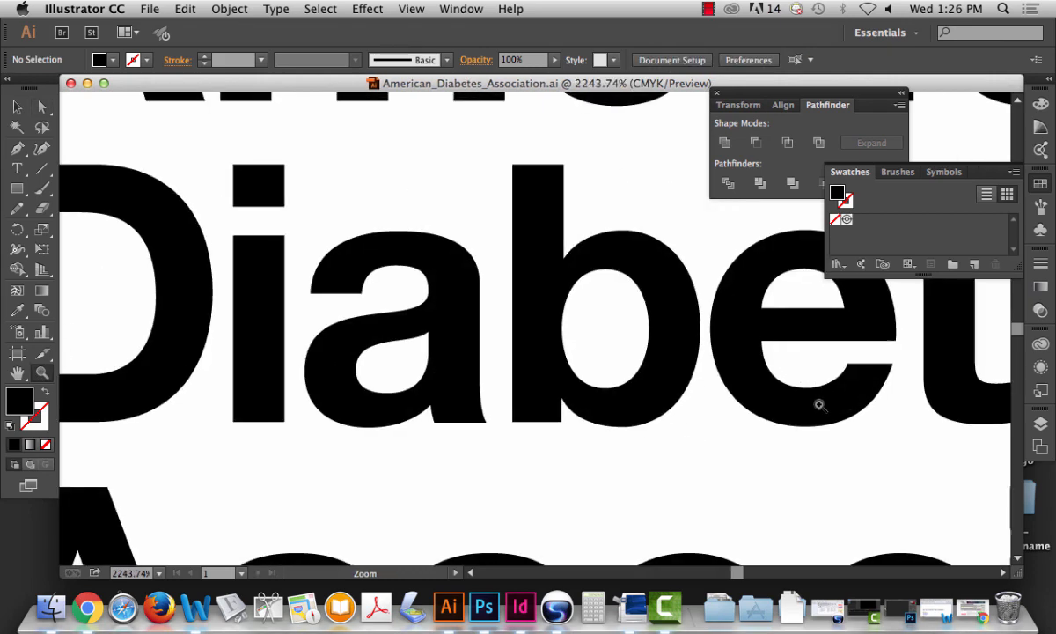
{"action": "scroll", "coordinate": [820, 405], "scroll_direction": "right", "scroll_amount": 5}
{"action": "scroll", "coordinate": [815, 402], "scroll_direction": "down", "scroll_amount": 2}
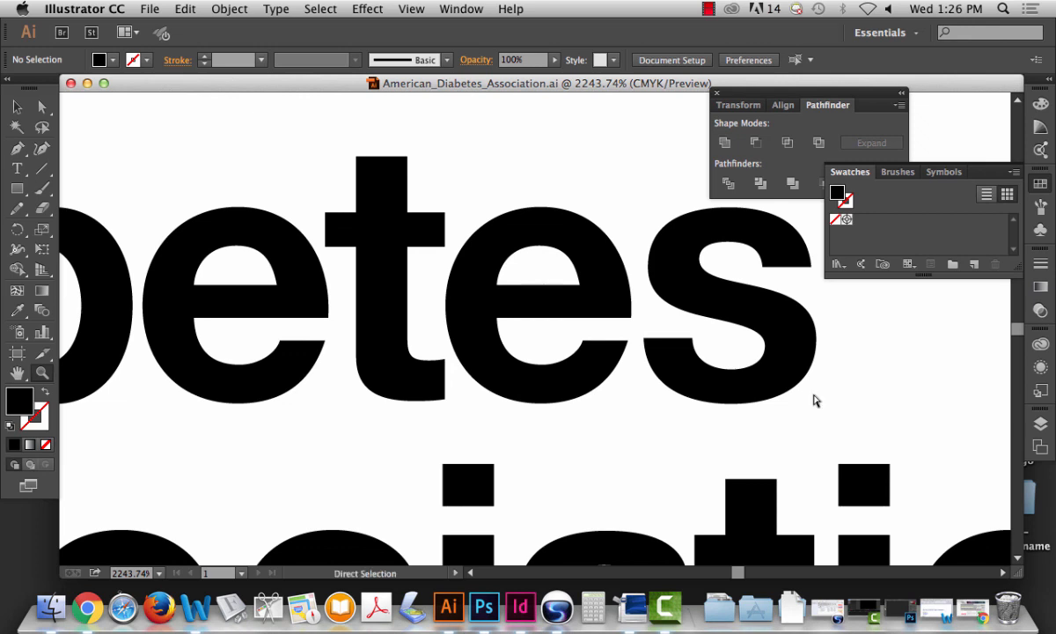
{"action": "key", "text": "super+0"}
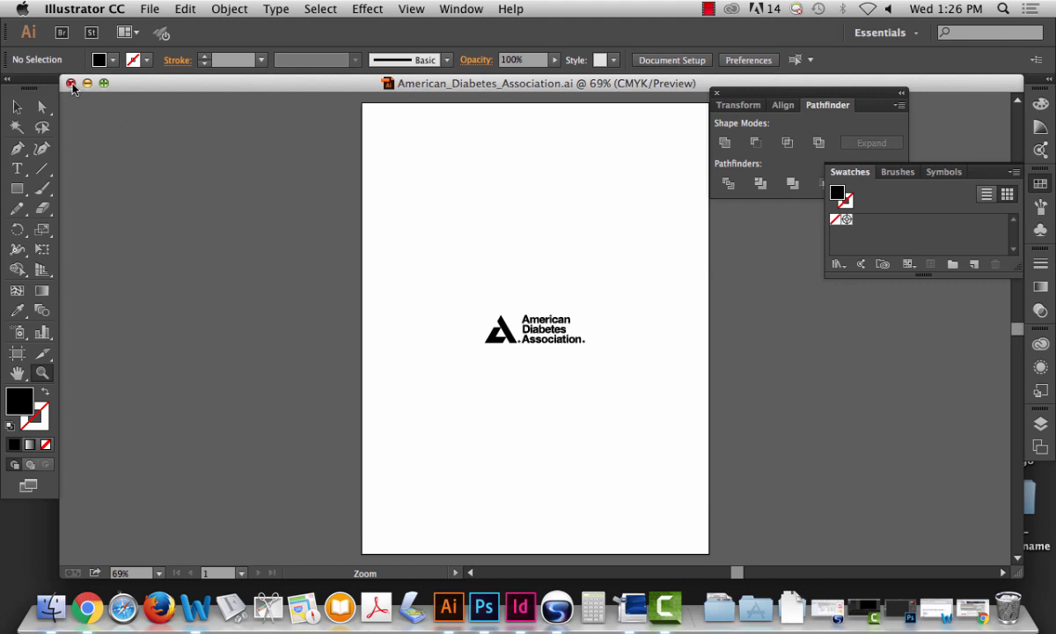
- Close the logo file and switch to the "Are You at Risk for Type 2 Diabetes" document in Word
{"action": "key", "text": "super+w"}
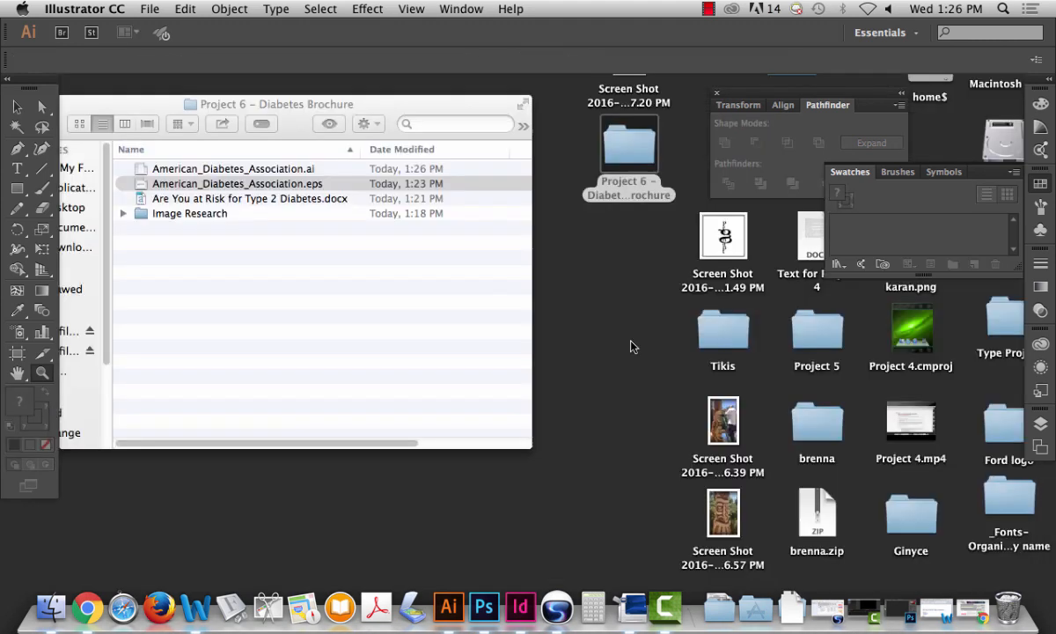
{"action": "left_click", "coordinate": [228, 291]}
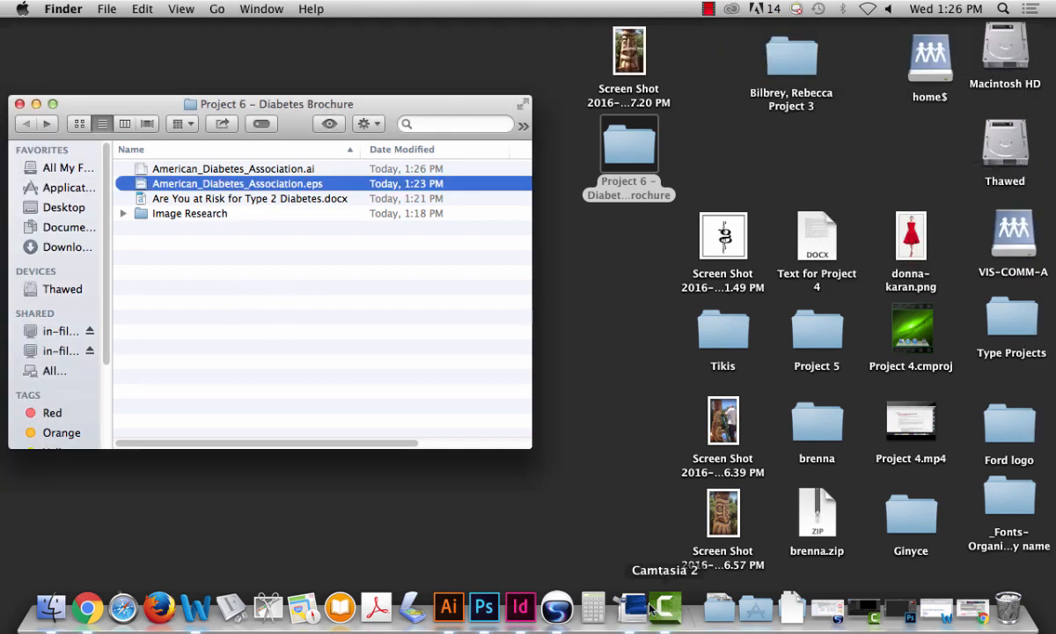
{"action": "left_click", "coordinate": [196, 609]}
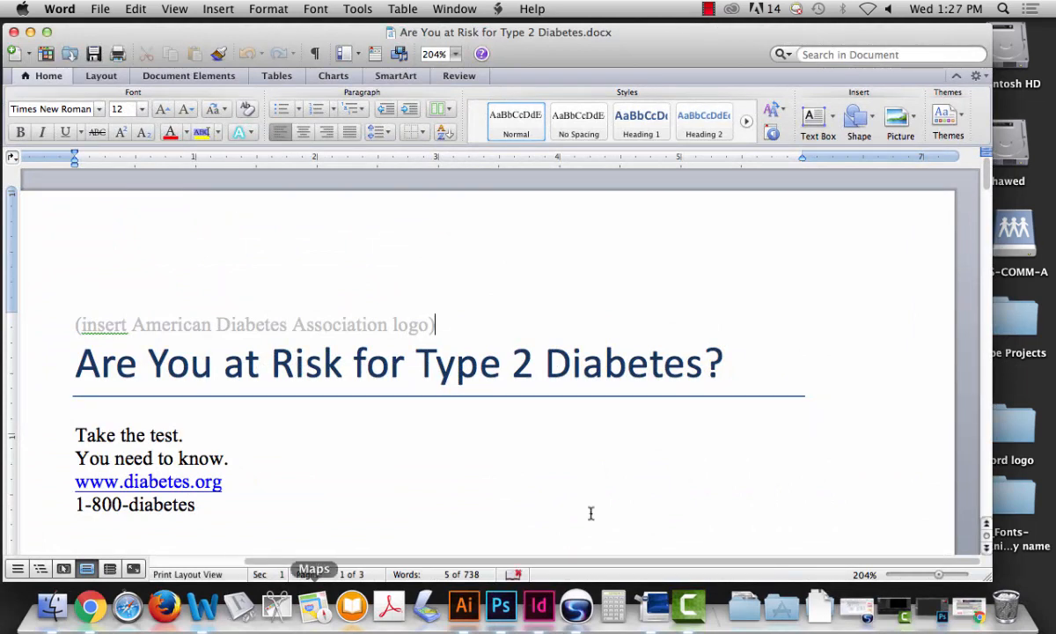
{"action": "left_click_drag", "start_coordinate": [990, 176], "coordinate": [988, 181]}
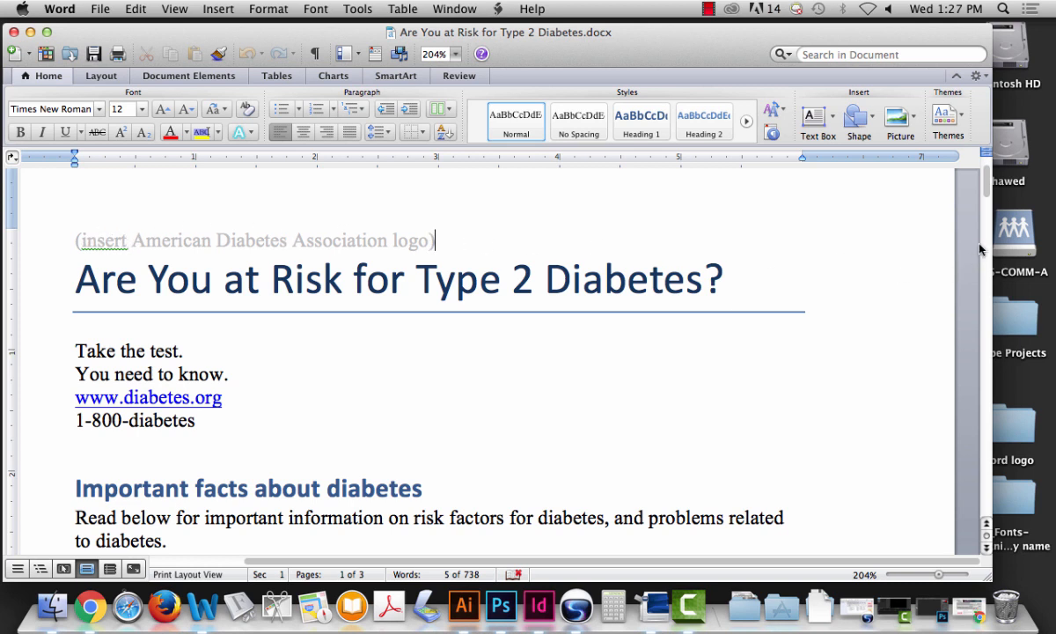
- Select the "Are You at Risk for Type 2 Diabetes?" line, show the document's style manager and locate the line's style in it
{"action": "left_click", "coordinate": [221, 277]}
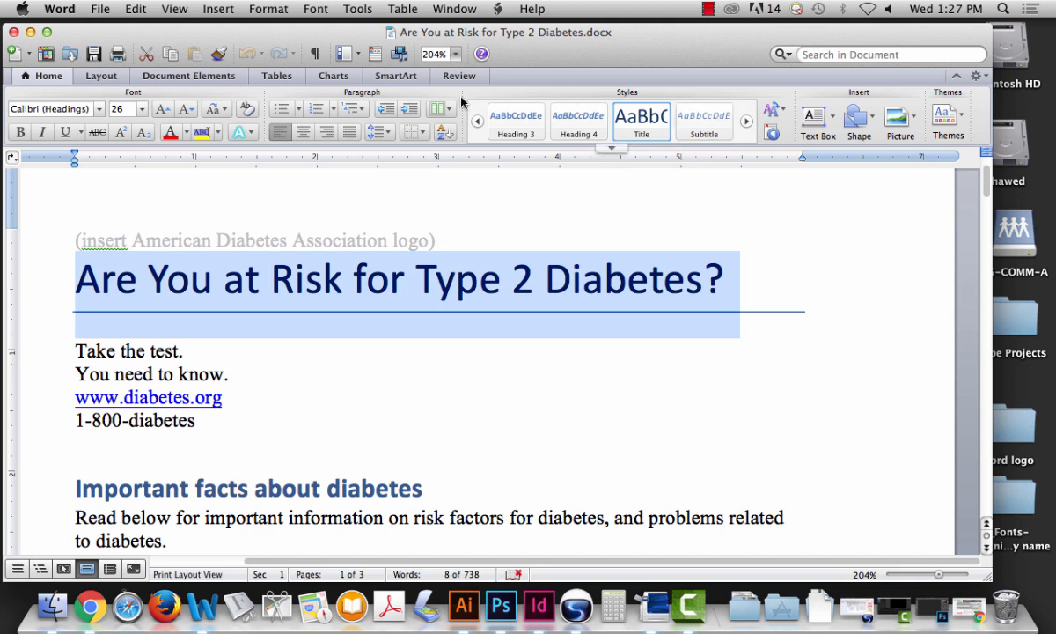
{"action": "left_click", "coordinate": [772, 132]}
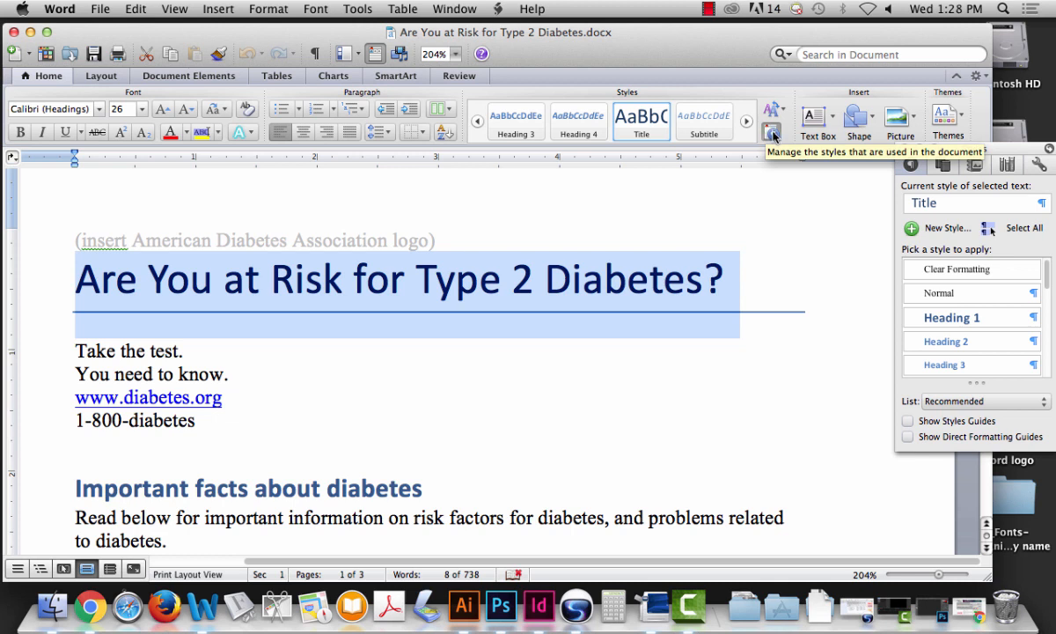
{"action": "double_click", "coordinate": [456, 291]}
{"action": "triple_click", "coordinate": [393, 290]}
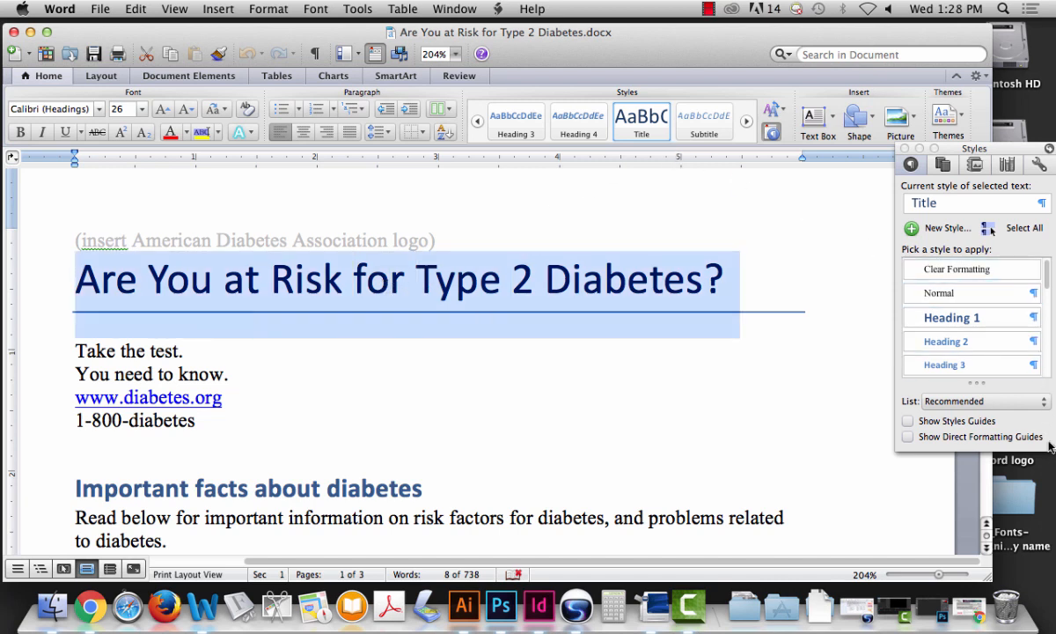
{"action": "left_click_drag", "start_coordinate": [1048, 274], "coordinate": [1054, 298]}
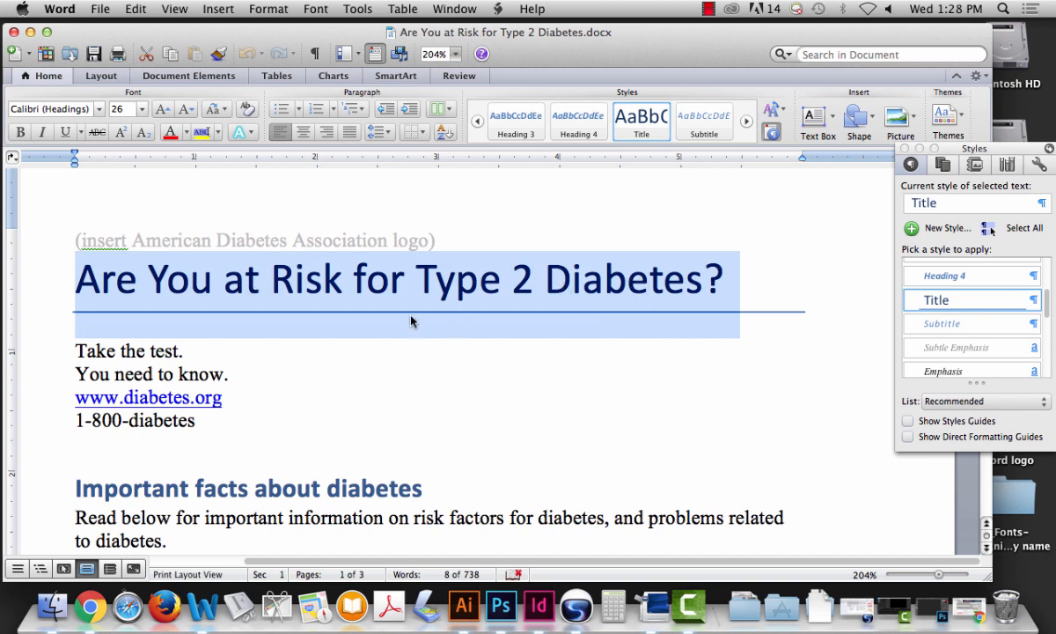
- Check which style is assigned to the "Take the test. You need to know." lines below the title
{"action": "left_click", "coordinate": [79, 351]}
{"action": "left_click_drag", "start_coordinate": [79, 350], "coordinate": [365, 372]}
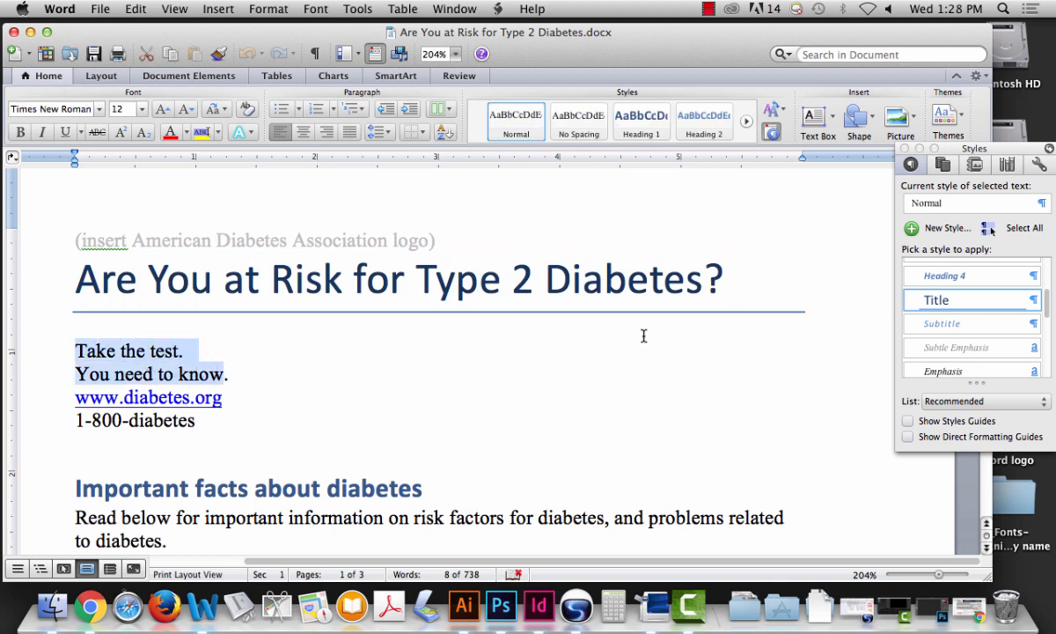
{"action": "left_click", "coordinate": [84, 351]}
{"action": "left_click_drag", "start_coordinate": [79, 351], "coordinate": [176, 371]}
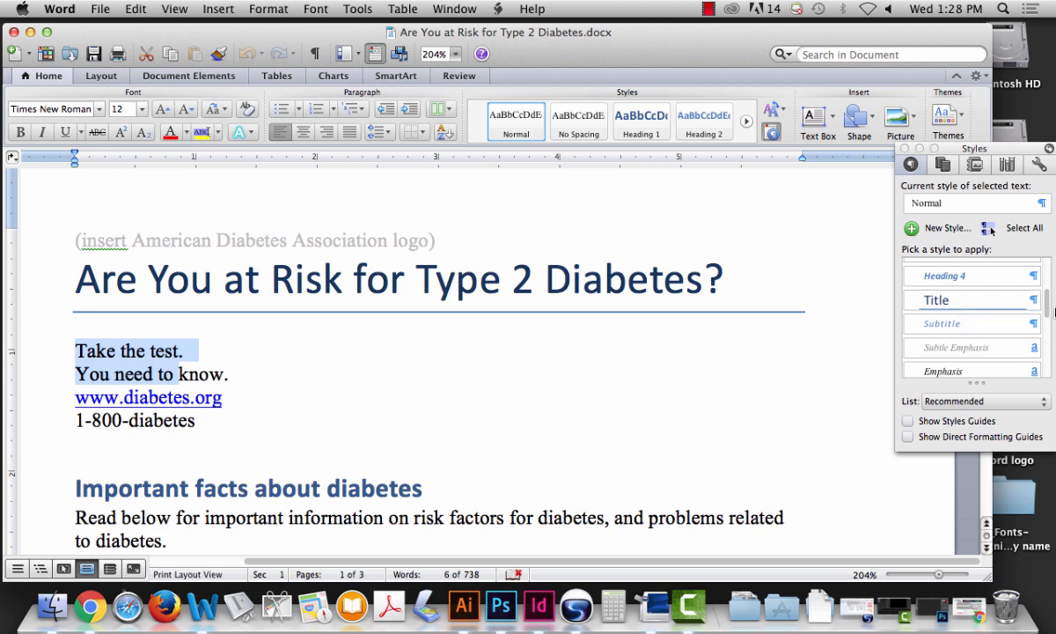
{"action": "scroll", "coordinate": [1047, 290], "scroll_direction": "up", "scroll_amount": 2}
{"action": "scroll", "coordinate": [1047, 290], "scroll_direction": "up", "scroll_amount": 2}
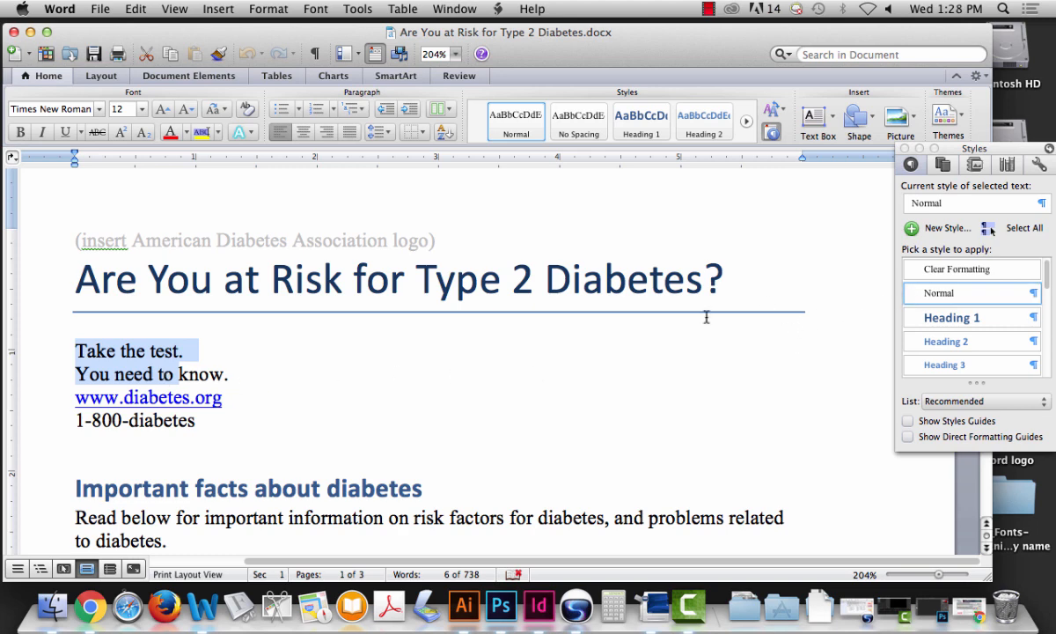
- Check the styles of the "Important facts about diabetes" heading and the paragraph below it
{"action": "scroll", "coordinate": [242, 381], "scroll_direction": "down", "scroll_amount": 3}
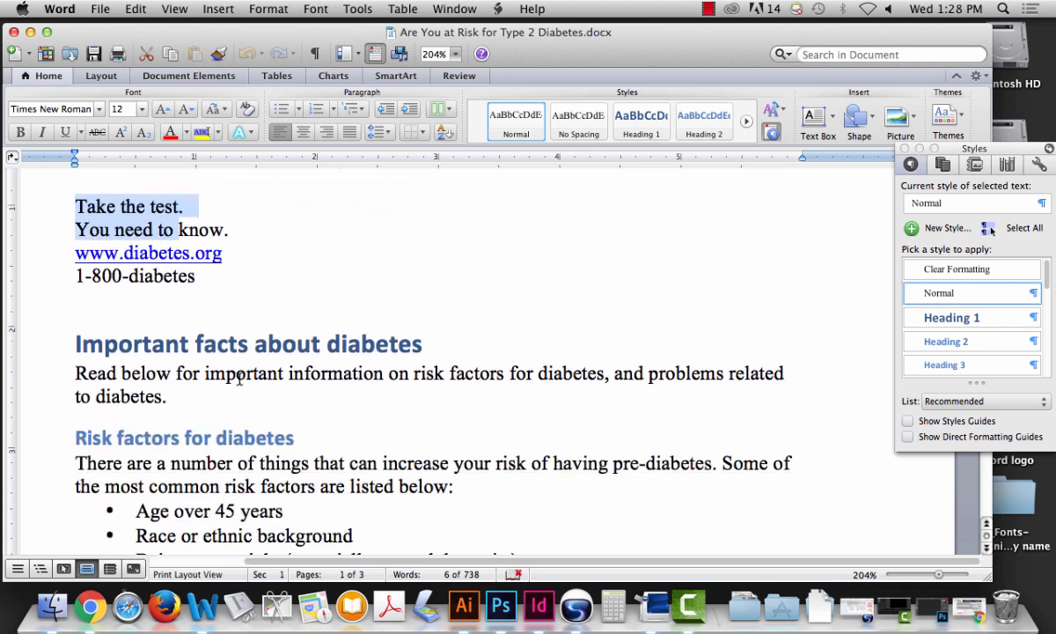
{"action": "left_click_drag", "start_coordinate": [76, 343], "coordinate": [411, 341]}
{"action": "key", "text": "super+alt+1"}
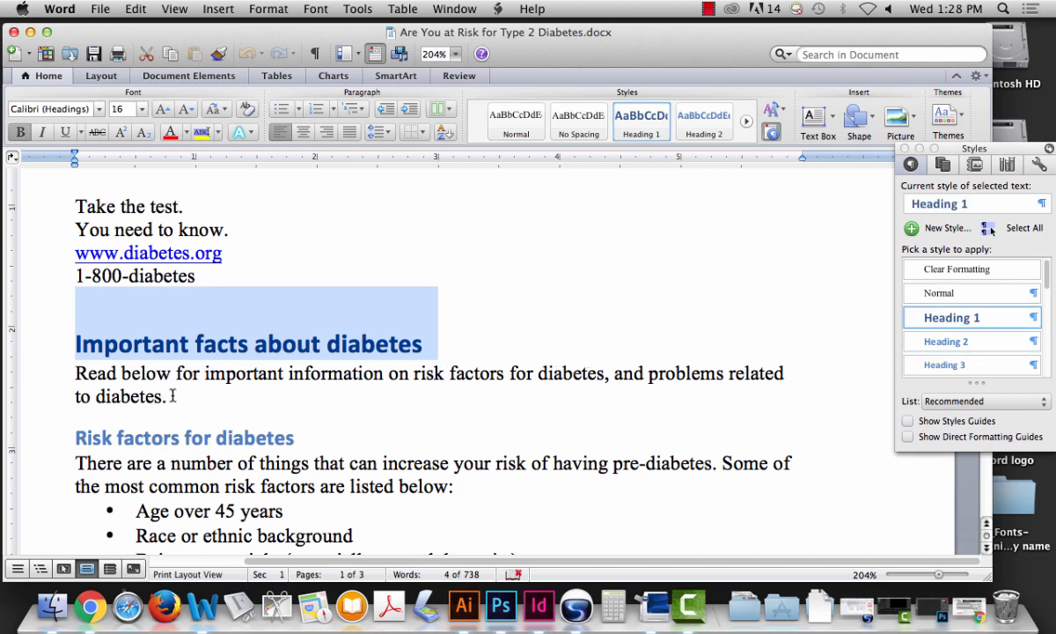
{"action": "triple_click", "coordinate": [71, 374]}
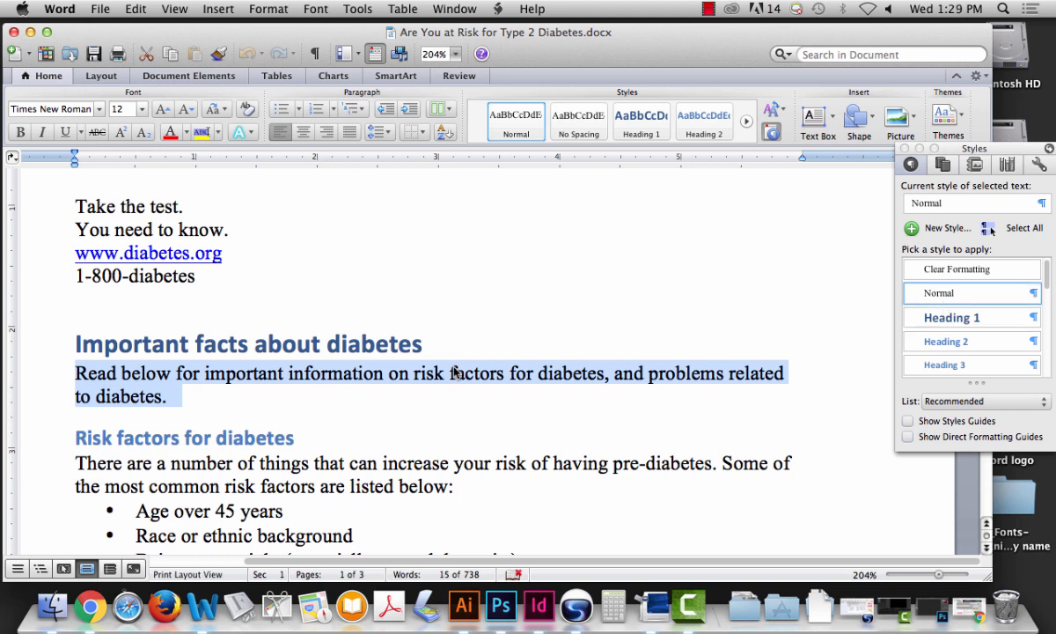
- Check the styles used by the "Risk factors for diabetes" heading, its introductory paragraph and its bulleted list
{"action": "scroll", "coordinate": [253, 365], "scroll_direction": "down", "scroll_amount": 3}
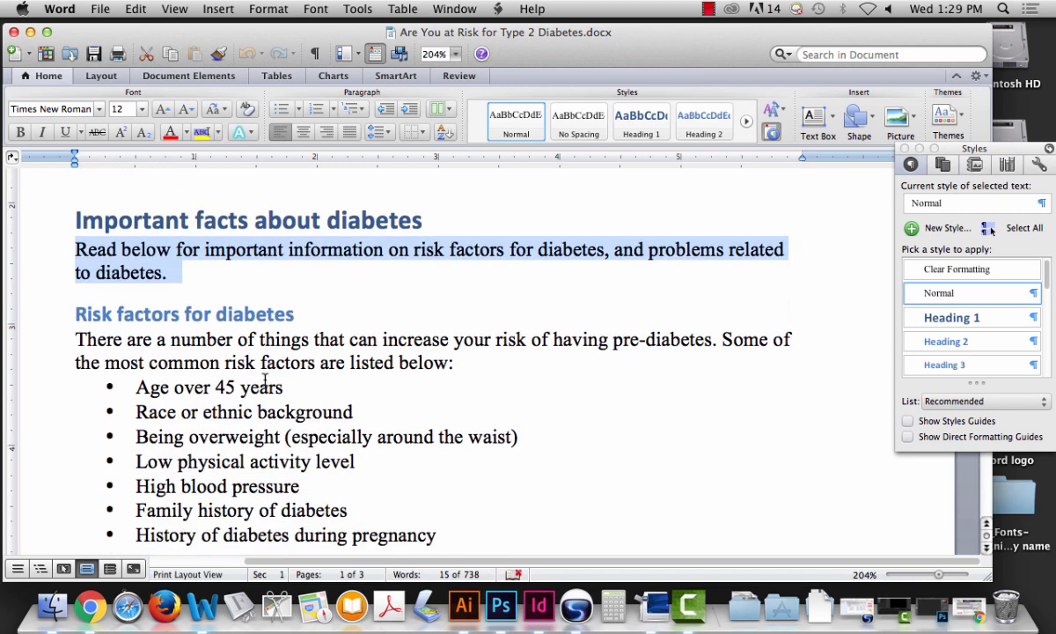
{"action": "triple_click", "coordinate": [141, 312]}
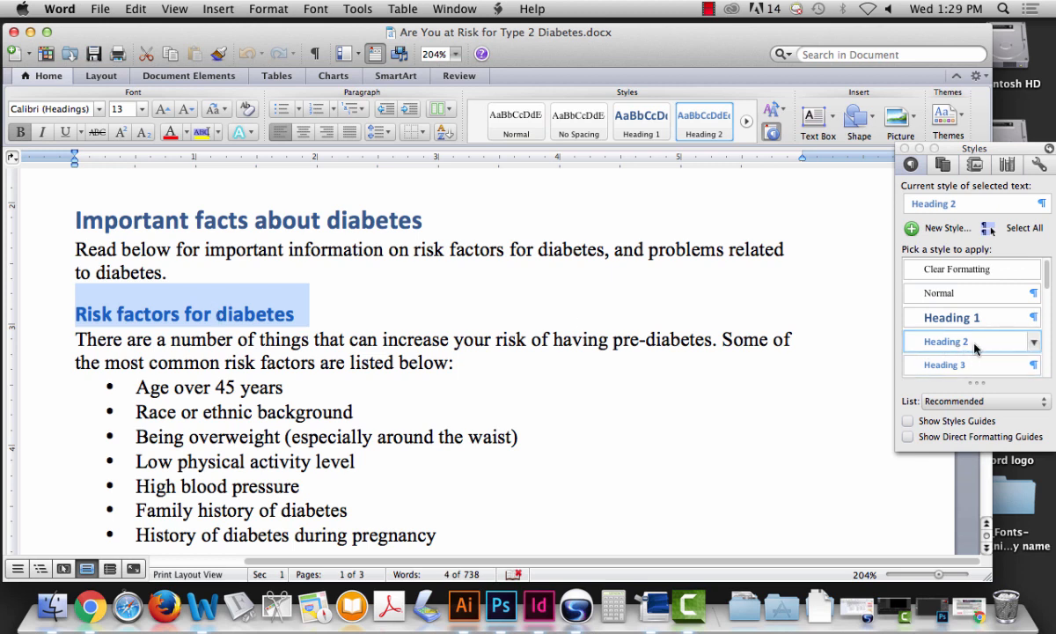
{"action": "triple_click", "coordinate": [216, 346]}
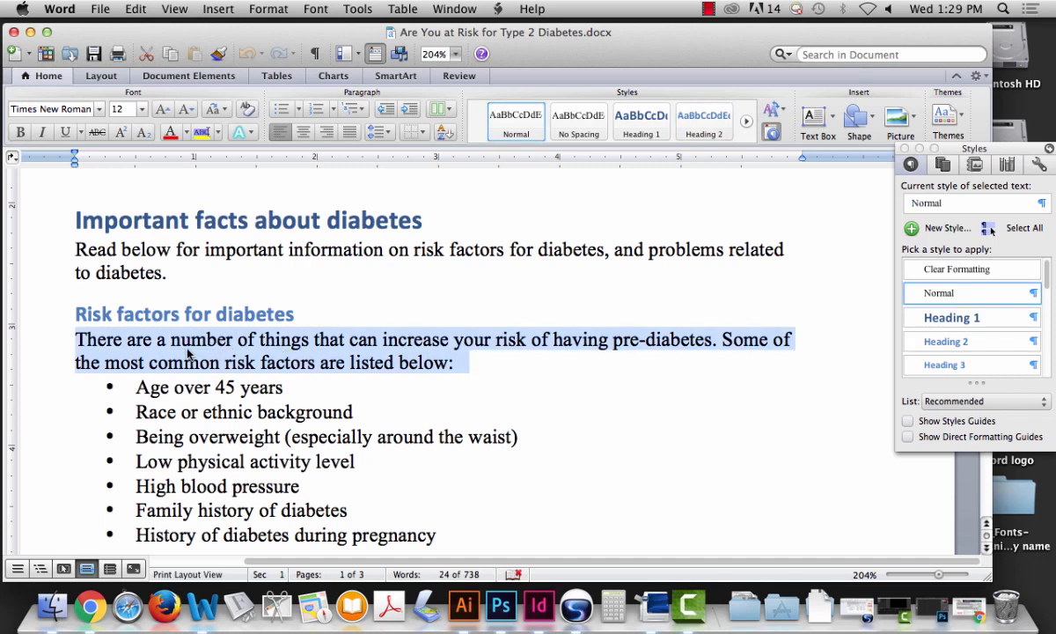
{"action": "left_click_drag", "start_coordinate": [175, 387], "coordinate": [281, 436]}
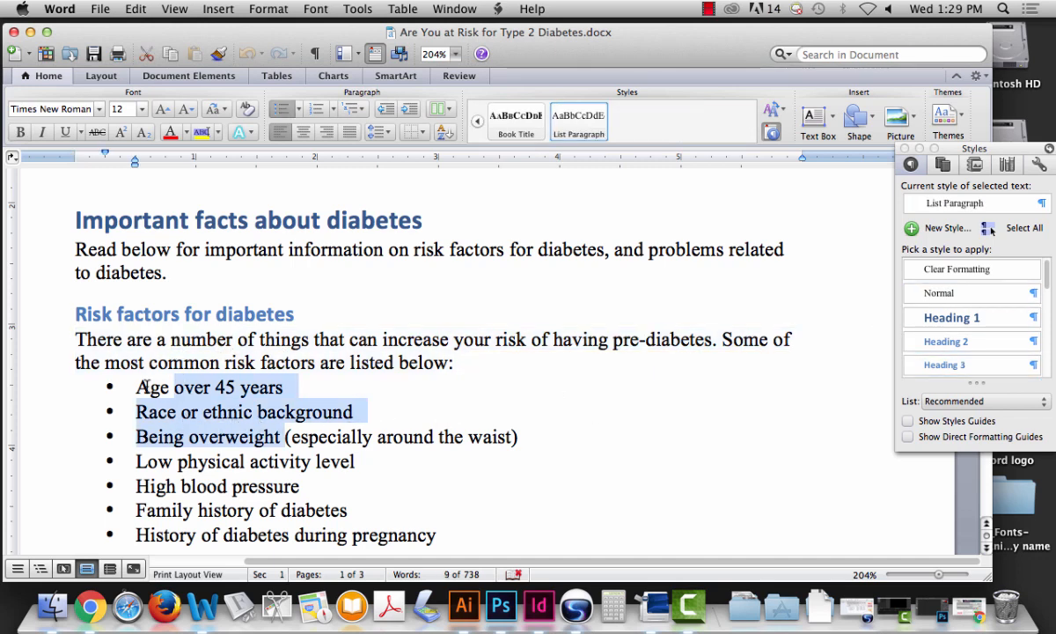
{"action": "scroll", "coordinate": [1050, 286], "scroll_direction": "down", "scroll_amount": 1}
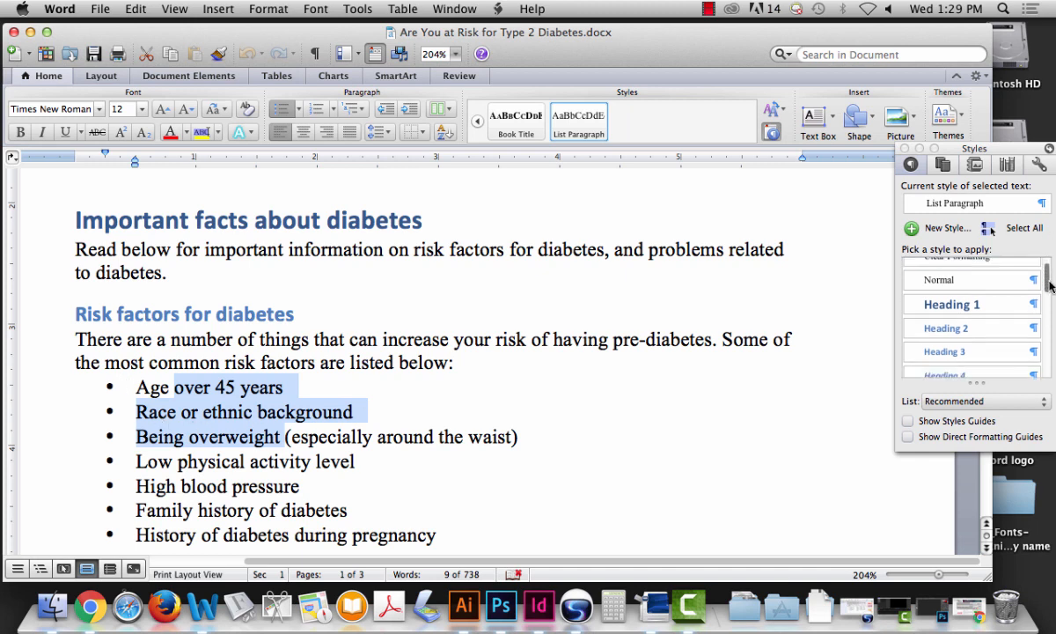
{"action": "left_click_drag", "start_coordinate": [1050, 286], "coordinate": [1053, 372]}
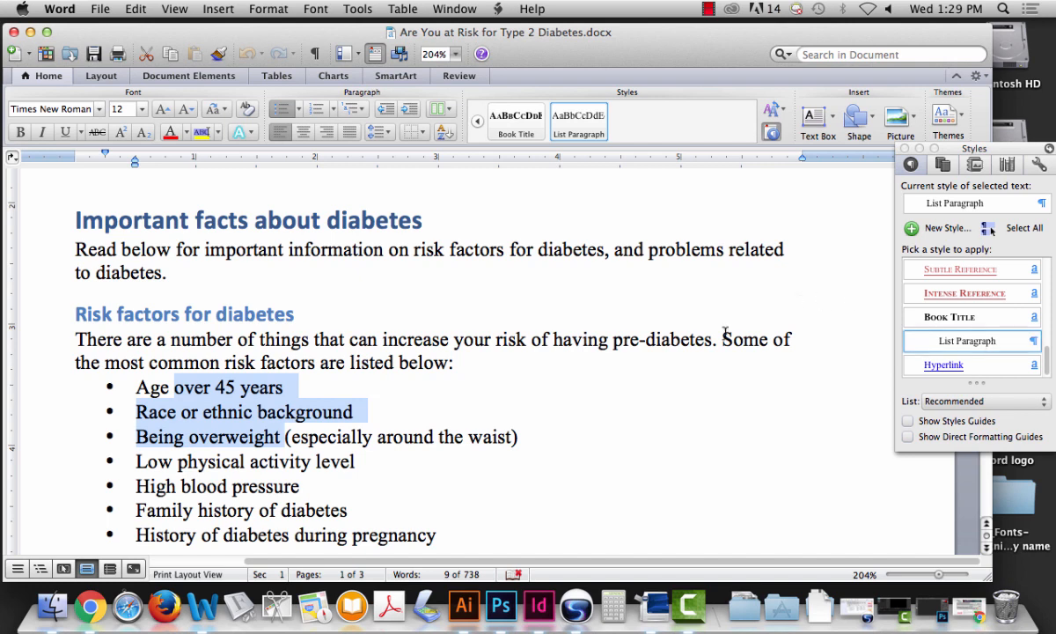
- Select the "Symptoms of diabetes" heading and look up its style among the recommended styles
{"action": "scroll", "coordinate": [528, 370], "scroll_direction": "down", "scroll_amount": 5}
{"action": "left_click_drag", "start_coordinate": [164, 319], "coordinate": [351, 324]}
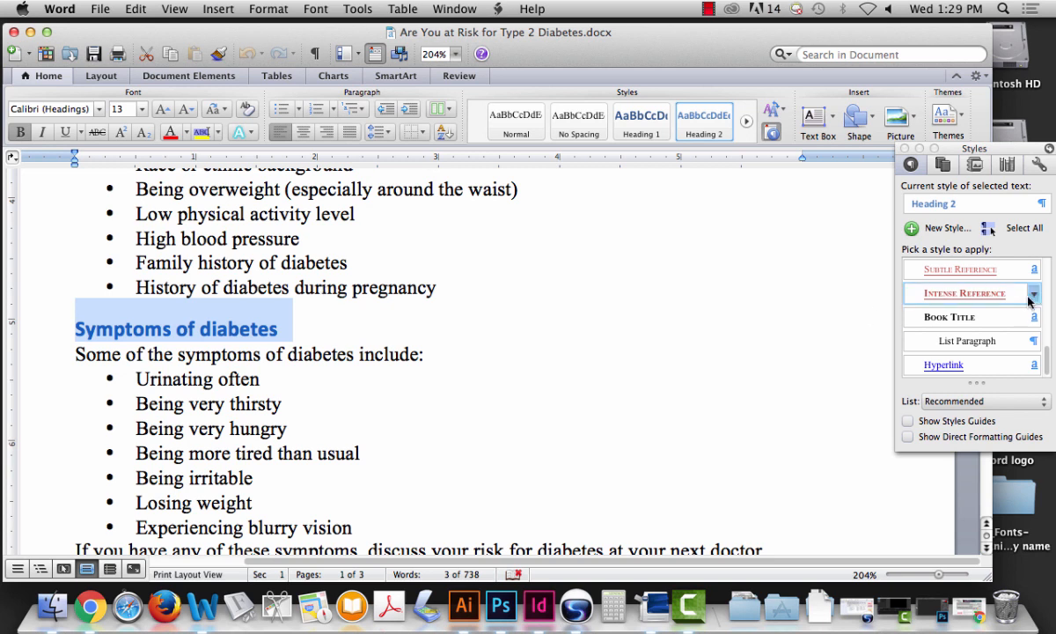
{"action": "scroll", "coordinate": [979, 288], "scroll_direction": "up", "scroll_amount": 5}
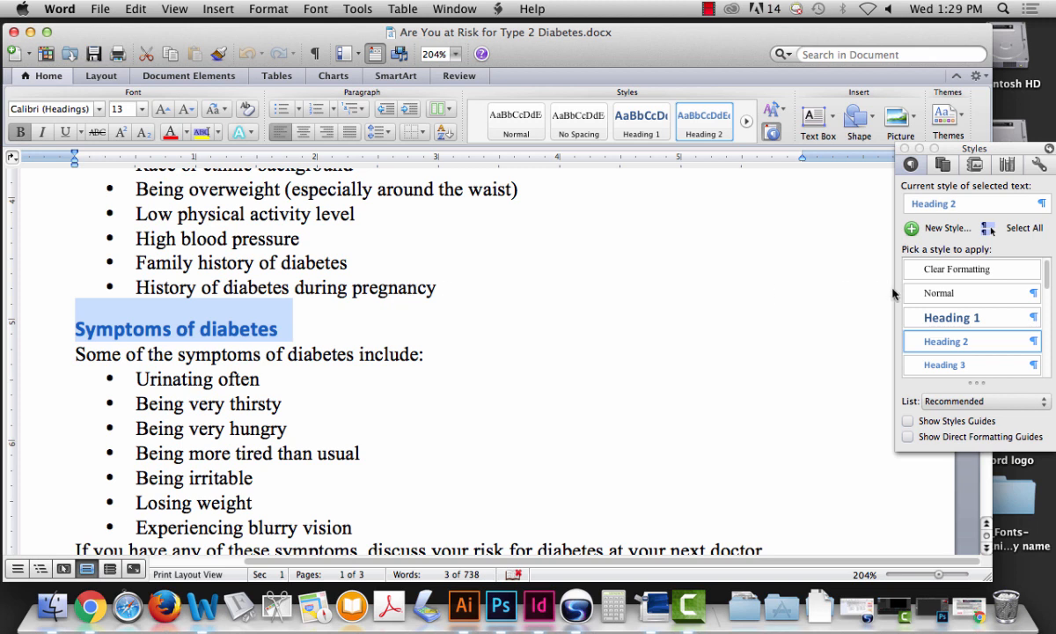
{"action": "scroll", "coordinate": [1012, 299], "scroll_direction": "down", "scroll_amount": 5}
{"action": "scroll", "coordinate": [1045, 327], "scroll_direction": "down", "scroll_amount": 1}
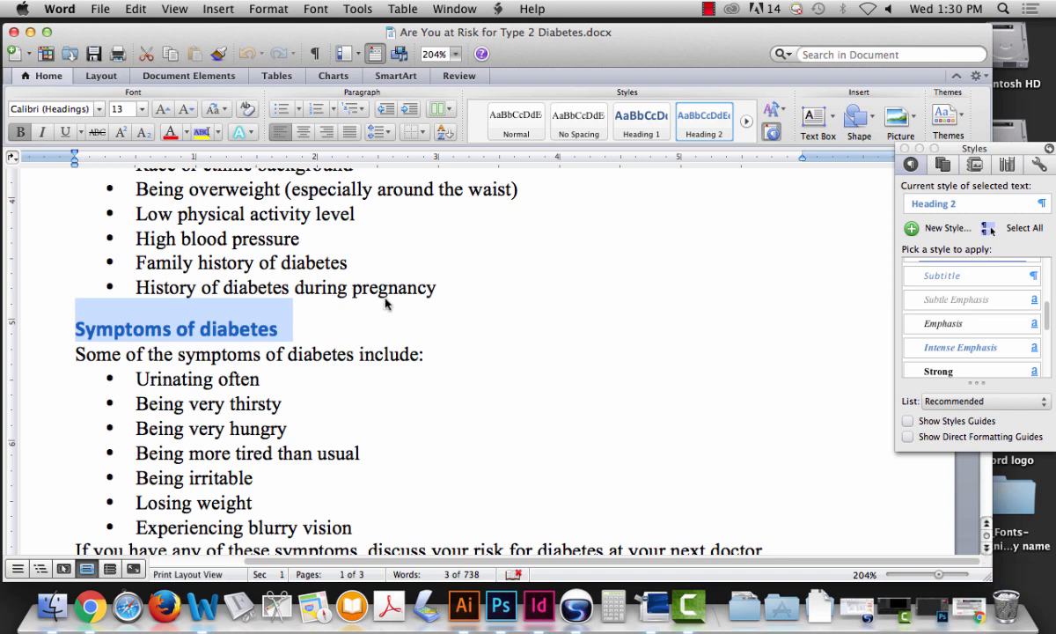
- Move the Styles palette off the document's scroll bar and look through the risk test and diabetes problems sections
{"action": "left_click", "coordinate": [985, 537]}
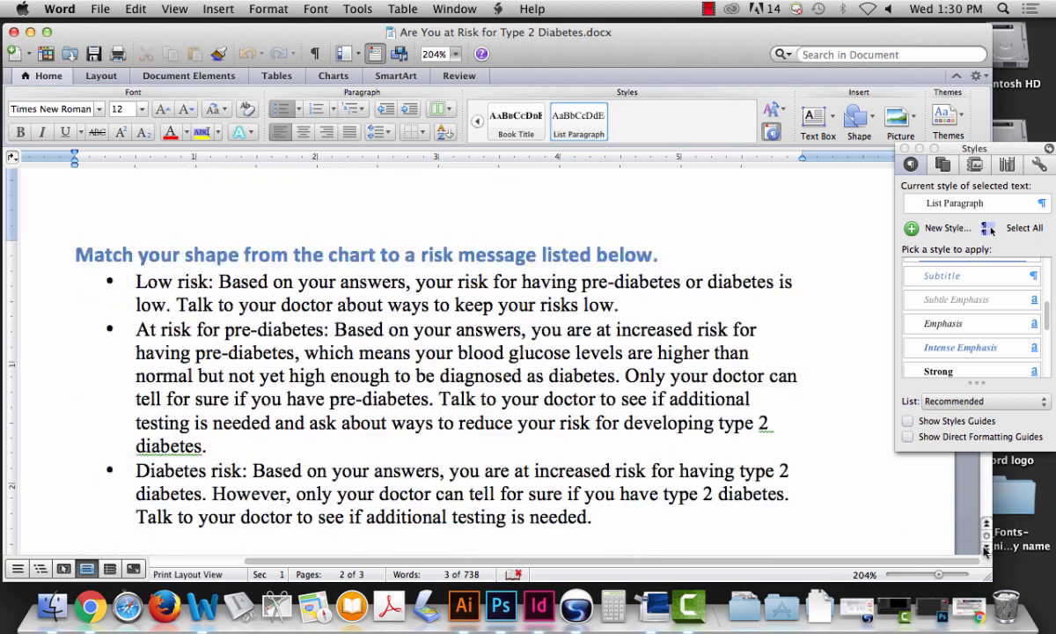
{"action": "left_click_drag", "start_coordinate": [977, 148], "coordinate": [849, 152]}
{"action": "scroll", "coordinate": [985, 180], "scroll_direction": "up", "scroll_amount": 15}
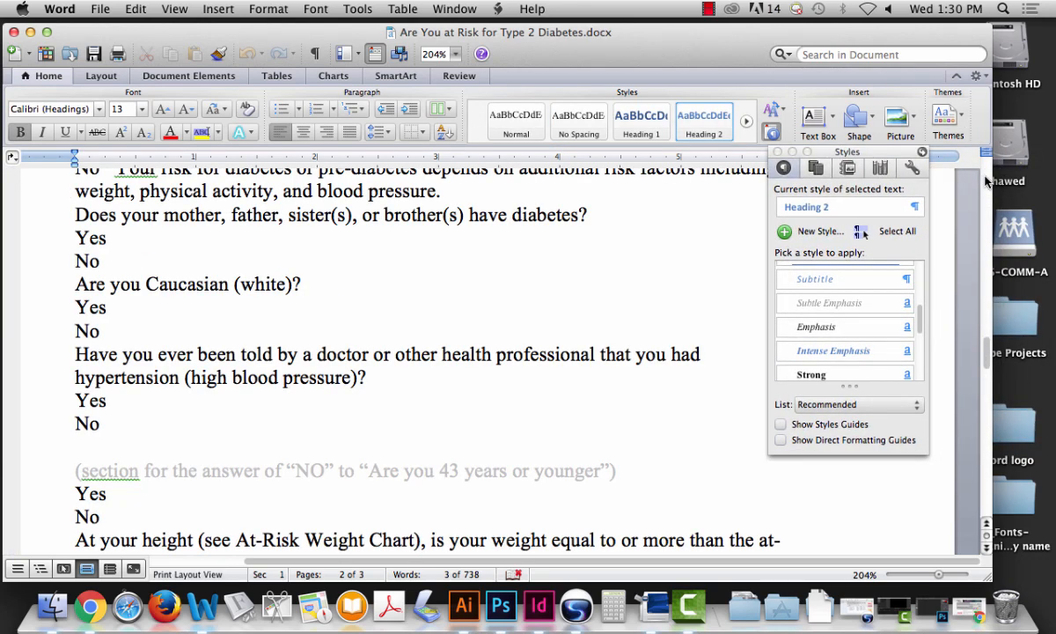
{"action": "scroll", "coordinate": [986, 180], "scroll_direction": "up", "scroll_amount": 8}
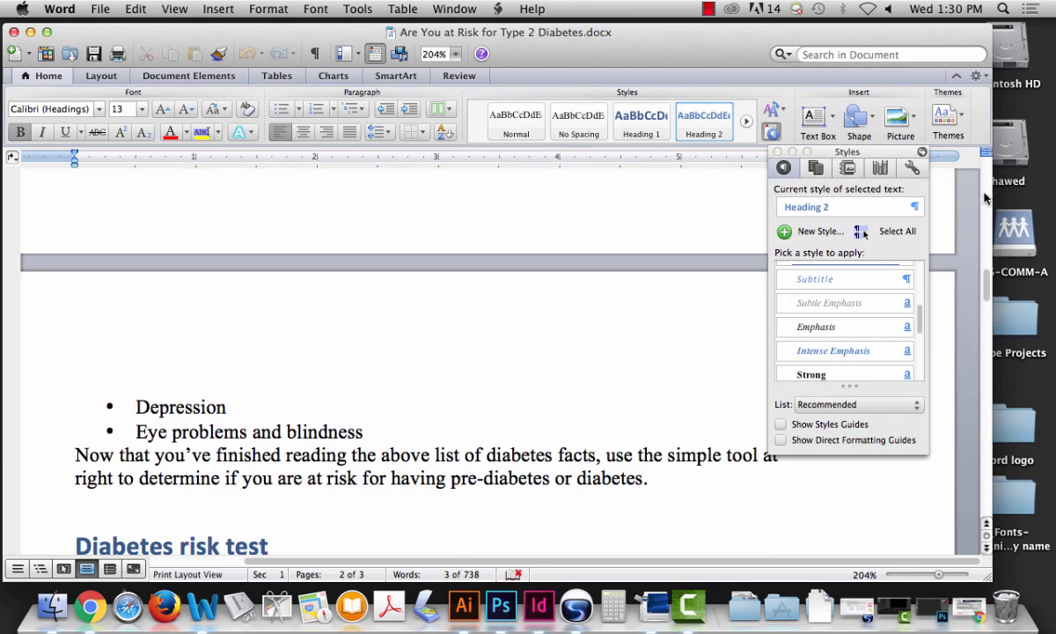
{"action": "scroll", "coordinate": [961, 250], "scroll_direction": "up", "scroll_amount": 5}
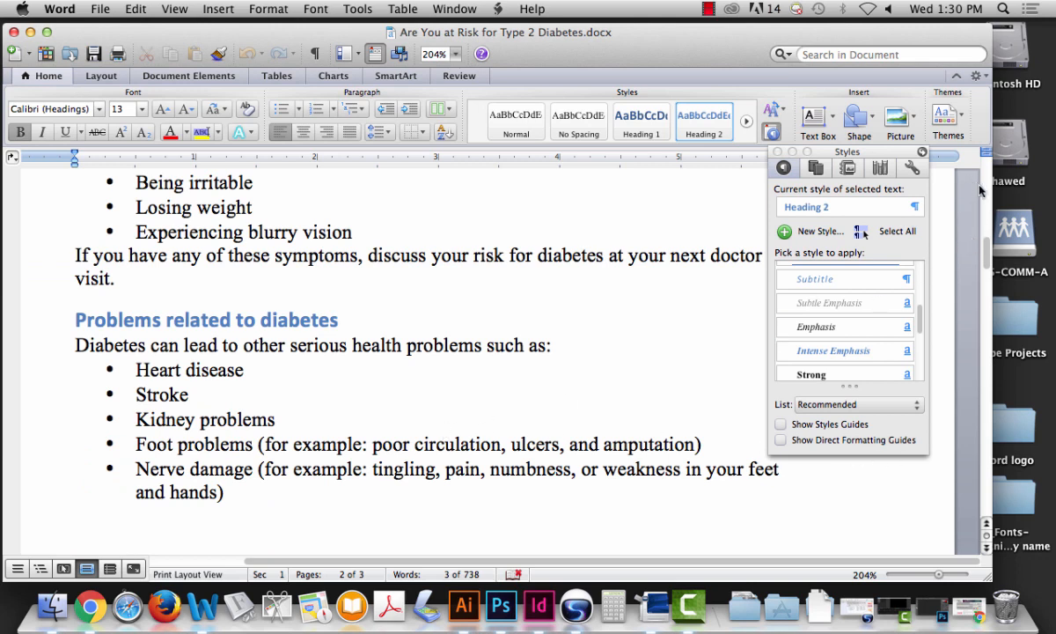
- Select the "Symptoms of diabetes" heading and look through the rest of the recommended styles
{"action": "scroll", "coordinate": [979, 190], "scroll_direction": "up", "scroll_amount": 6}
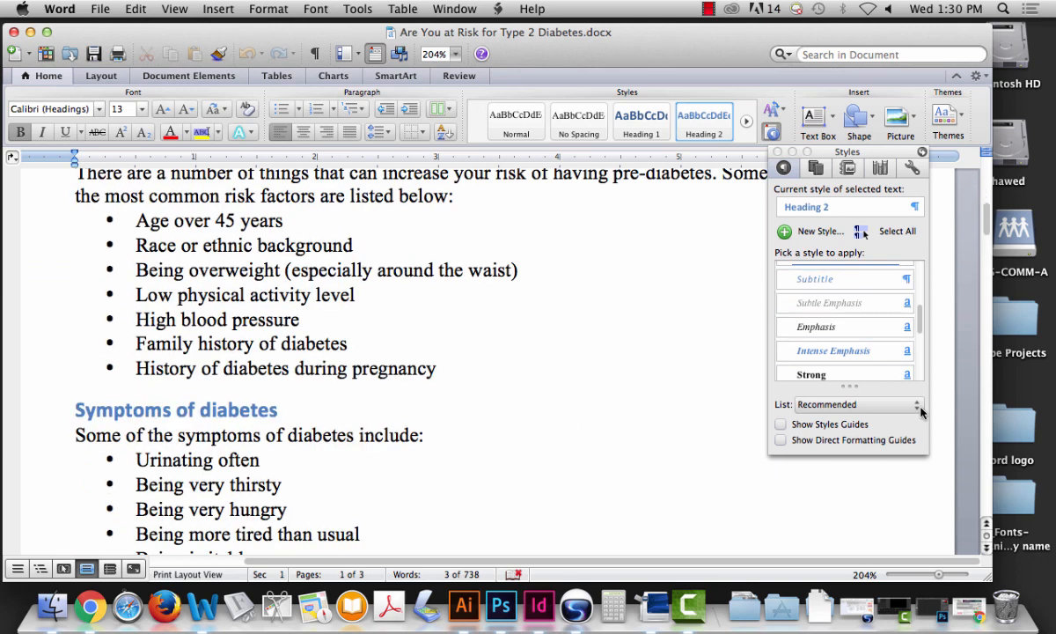
{"action": "triple_click", "coordinate": [121, 388]}
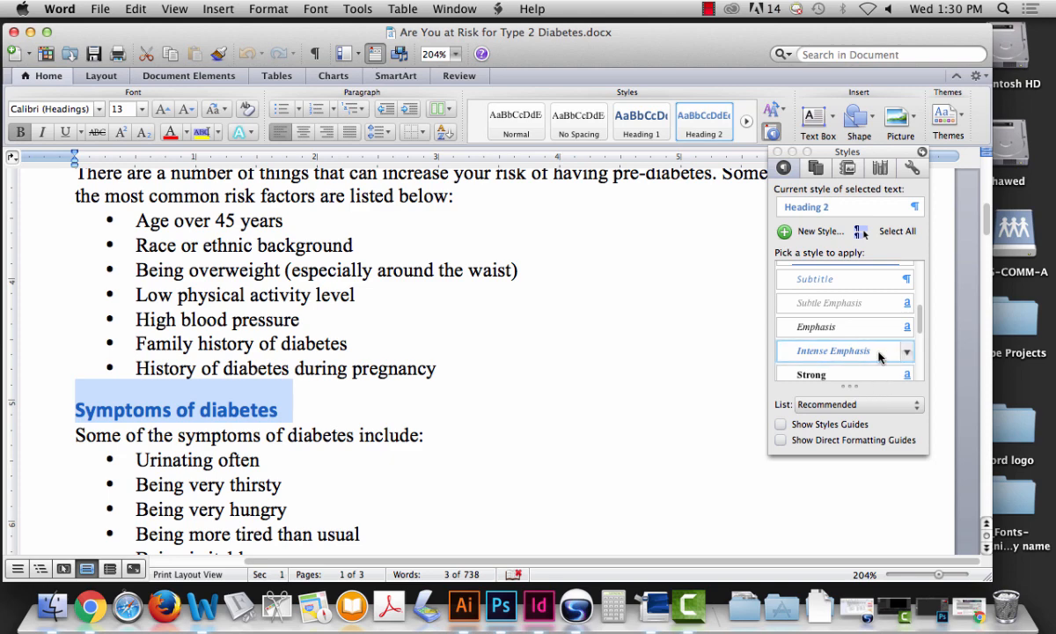
{"action": "left_click_drag", "start_coordinate": [920, 333], "coordinate": [922, 350]}
{"action": "scroll", "coordinate": [922, 369], "scroll_direction": "down", "scroll_amount": 2}
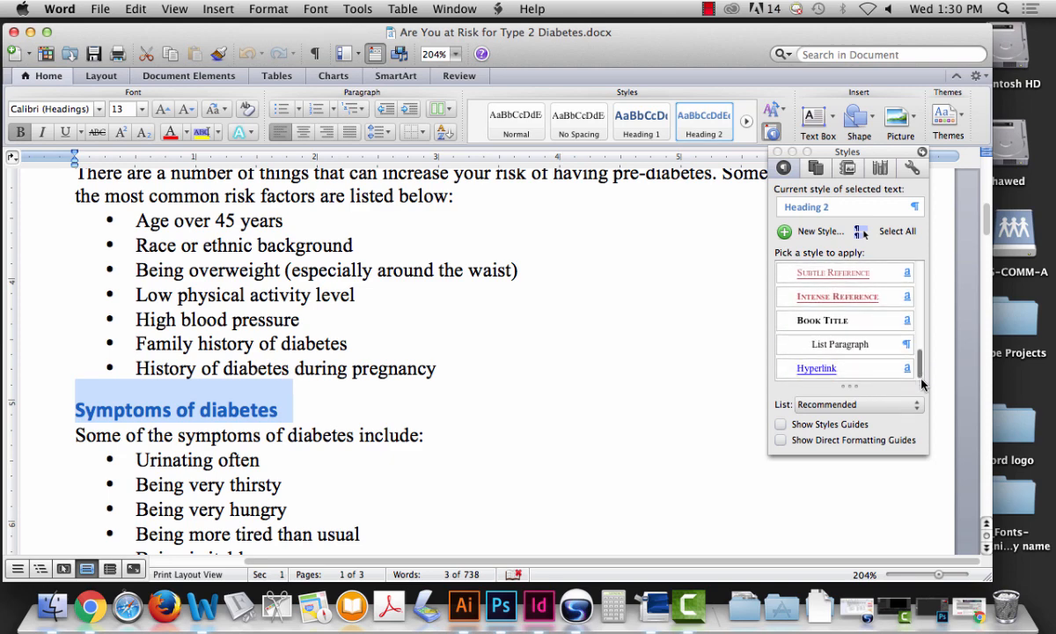
{"action": "scroll", "coordinate": [474, 456], "scroll_direction": "down", "scroll_amount": 10}
{"action": "scroll", "coordinate": [472, 448], "scroll_direction": "up", "scroll_amount": 15}
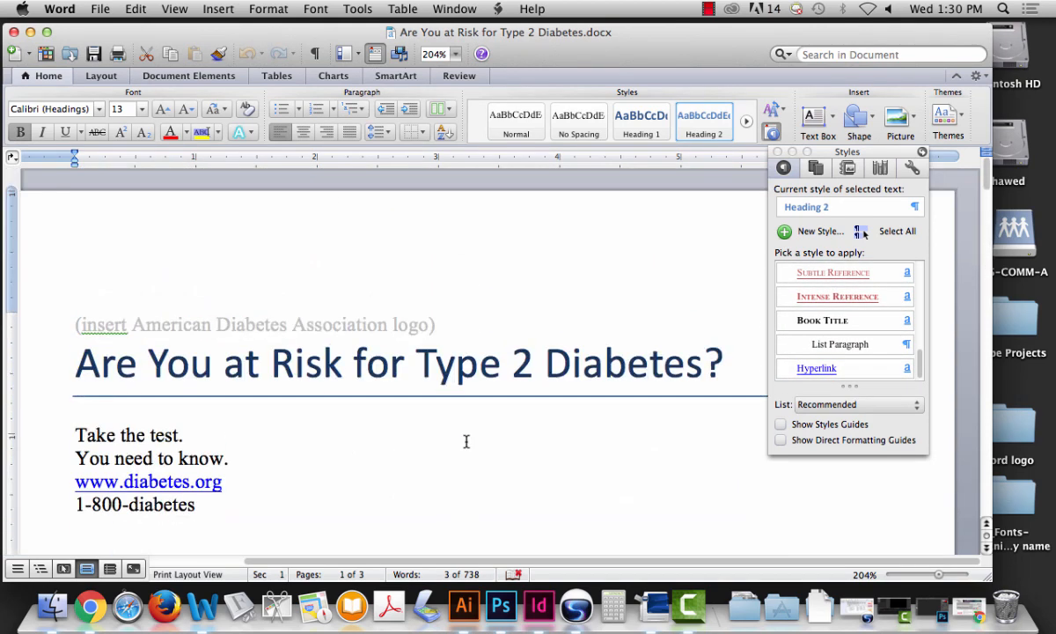
- Check the style of the four lines below the title, from "Take the test." to "1-800-diabetes"
{"action": "scroll", "coordinate": [458, 433], "scroll_direction": "down", "scroll_amount": 2}
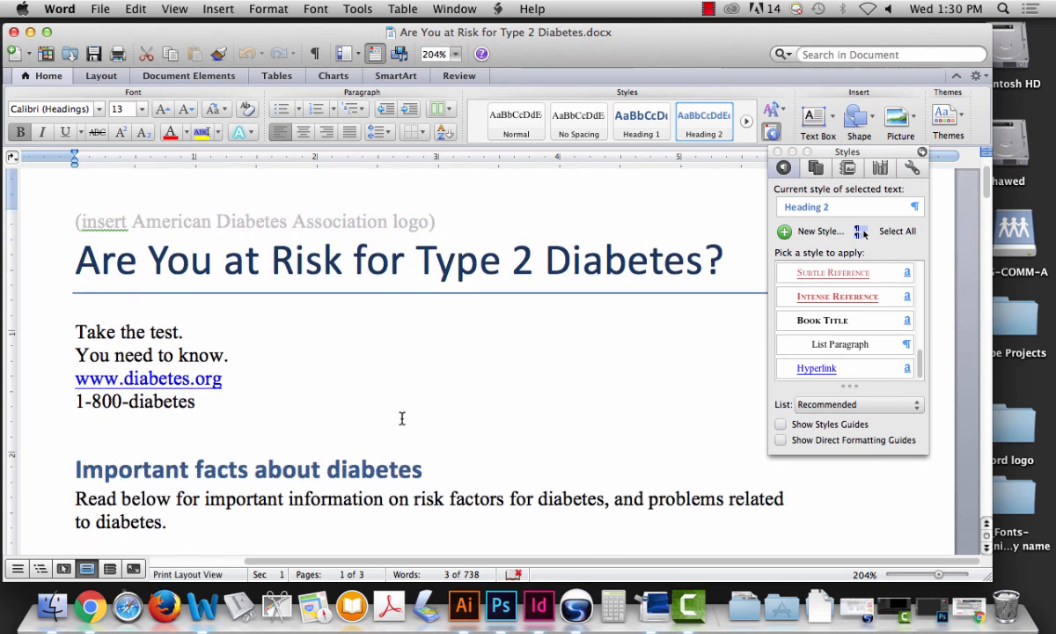
{"action": "left_click_drag", "start_coordinate": [91, 335], "coordinate": [213, 401]}
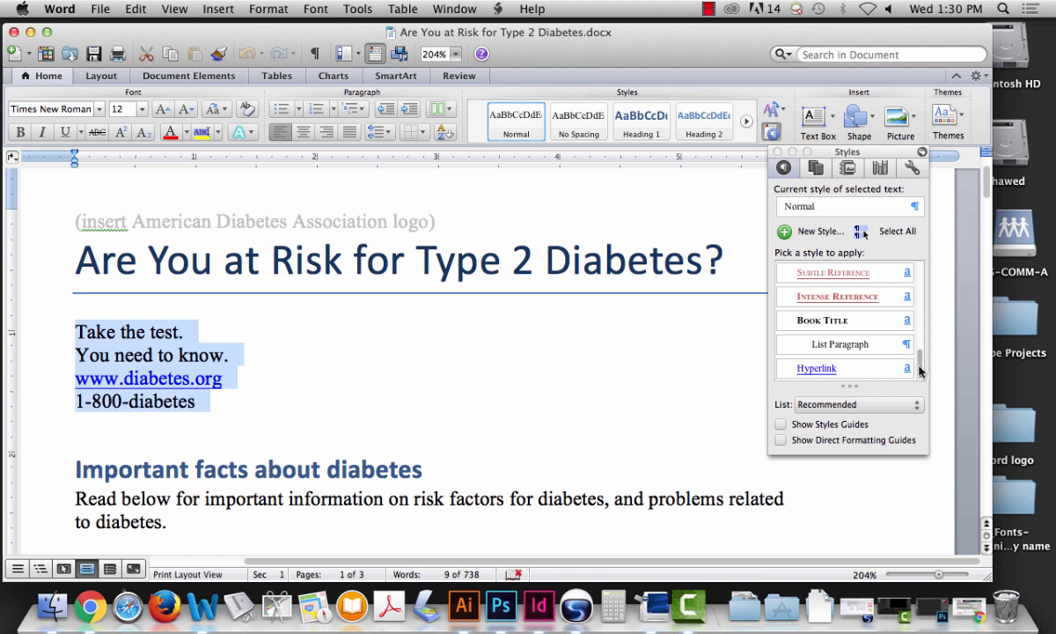
{"action": "left_click_drag", "start_coordinate": [920, 375], "coordinate": [917, 275]}
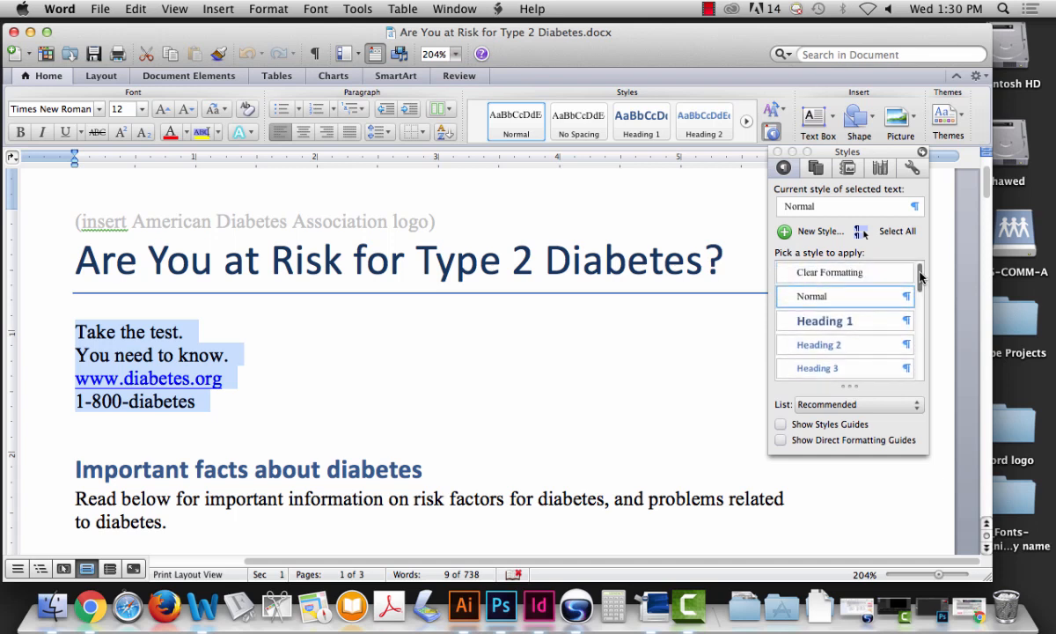
{"action": "left_click", "coordinate": [62, 356]}
{"action": "left_click_drag", "start_coordinate": [79, 332], "coordinate": [167, 328]}
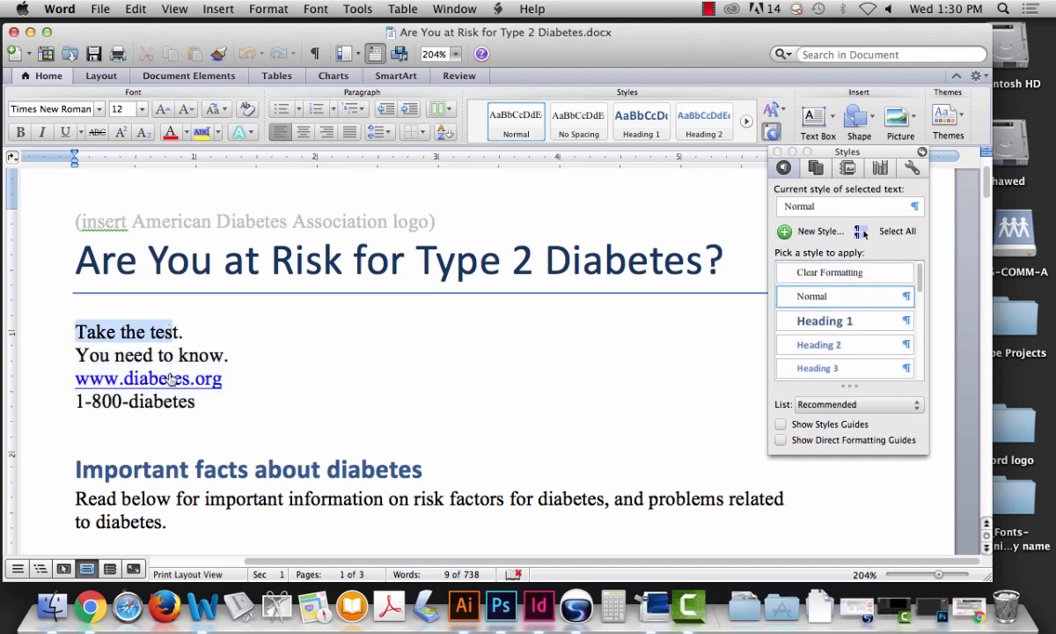
{"action": "scroll", "coordinate": [180, 405], "scroll_direction": "down", "scroll_amount": 3}
{"action": "left_click_drag", "start_coordinate": [75, 291], "coordinate": [181, 292]}
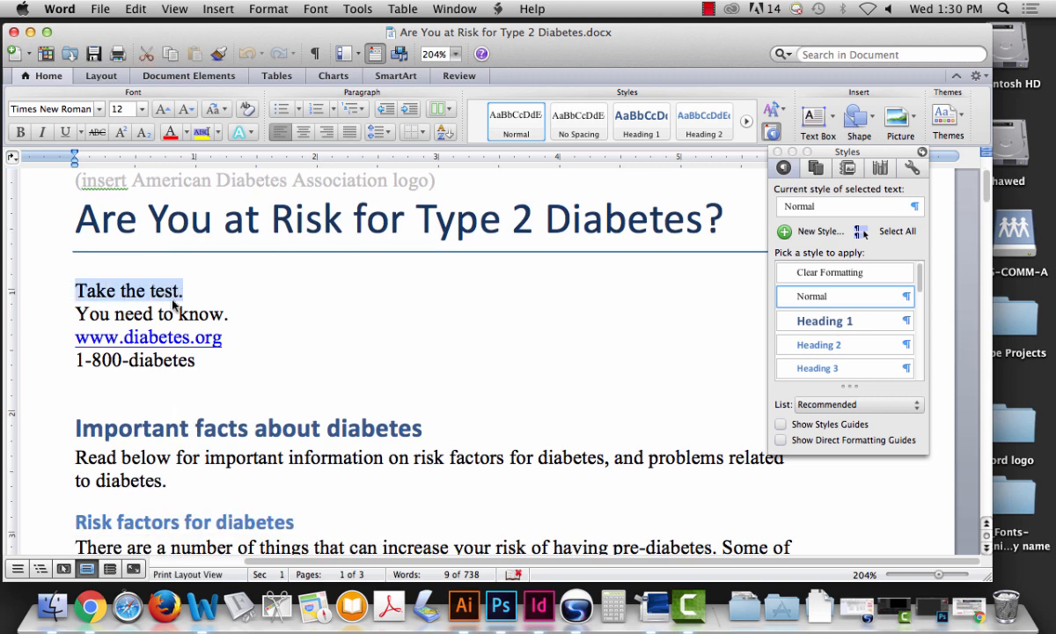
- Create a new paragraph style named "Body Copy" based on the "Take the test." line
{"action": "triple_click", "coordinate": [110, 289]}
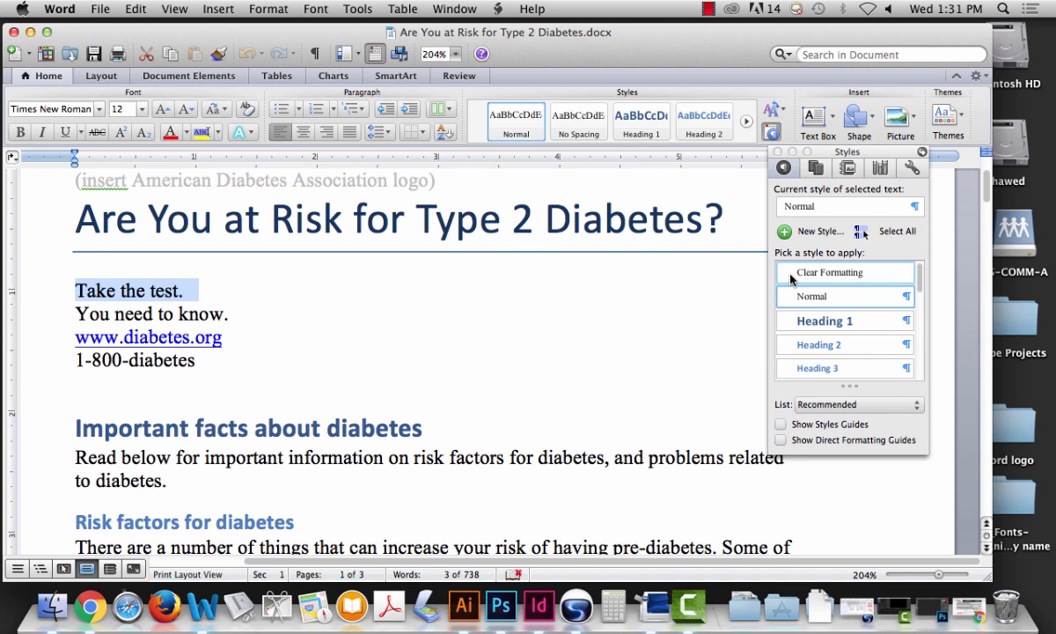
{"action": "left_click", "coordinate": [817, 231]}
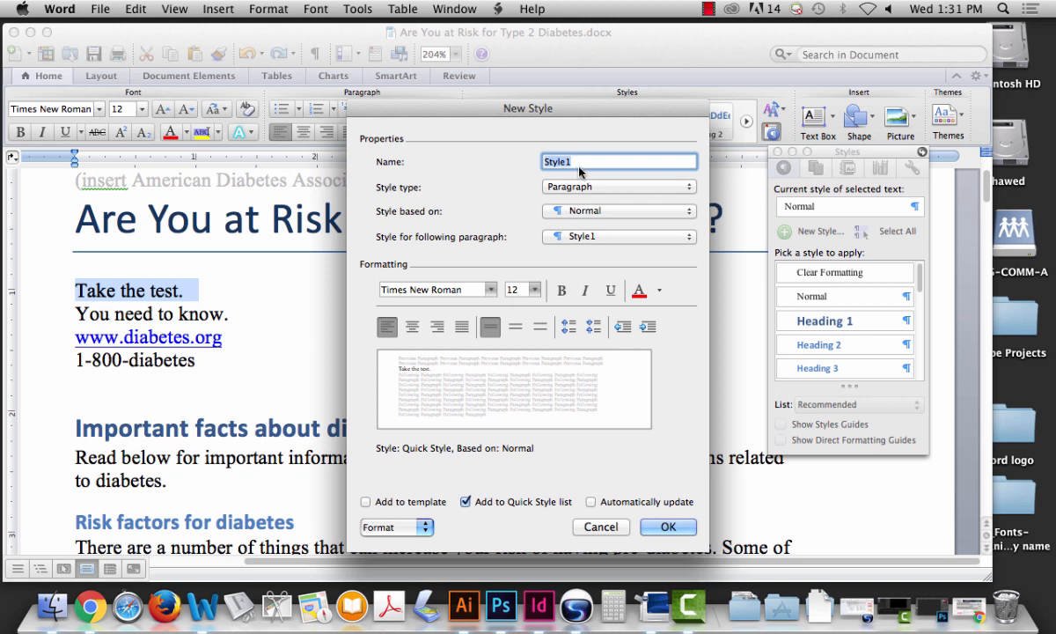
{"action": "type", "text": "Body Copy"}
{"action": "left_click", "coordinate": [669, 525]}
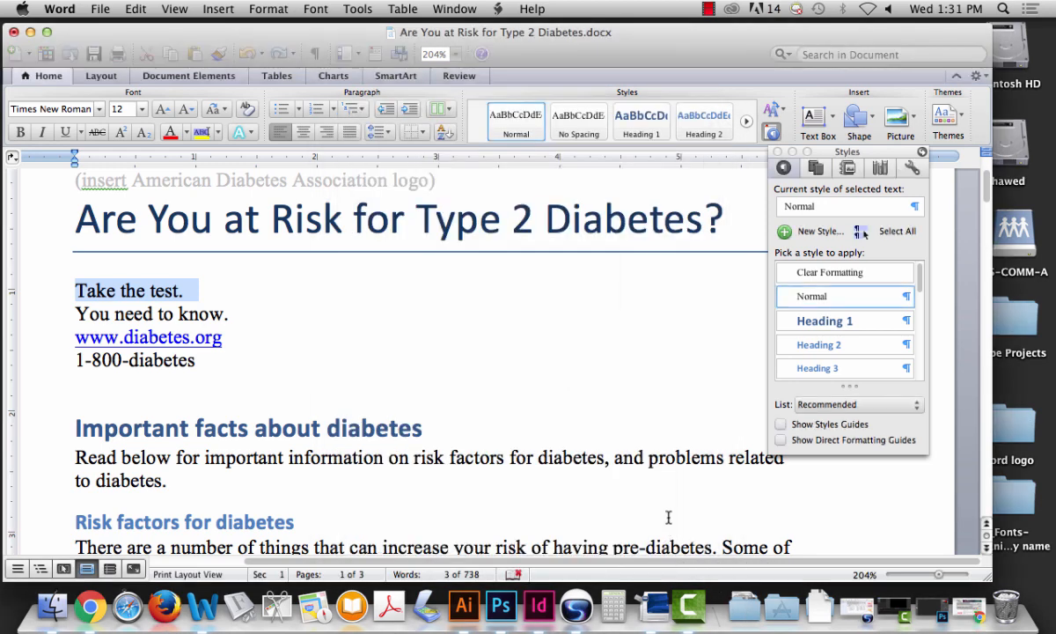
- Apply the Body Copy style to the four lines from "Take the test." to "1-800-diabetes"
{"action": "left_click", "coordinate": [141, 312]}
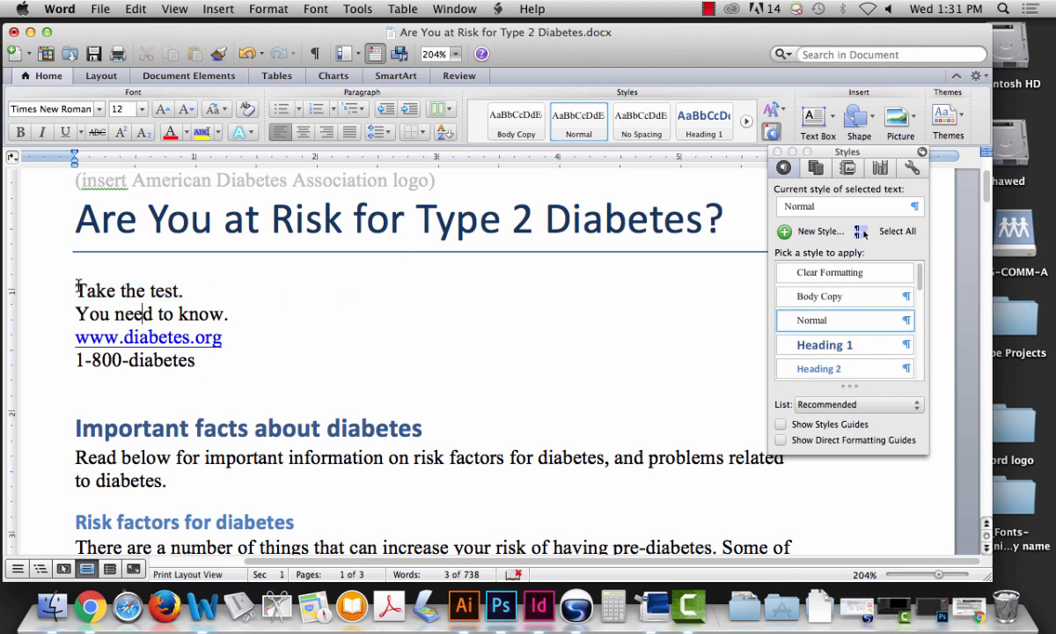
{"action": "left_click_drag", "start_coordinate": [76, 290], "coordinate": [209, 356]}
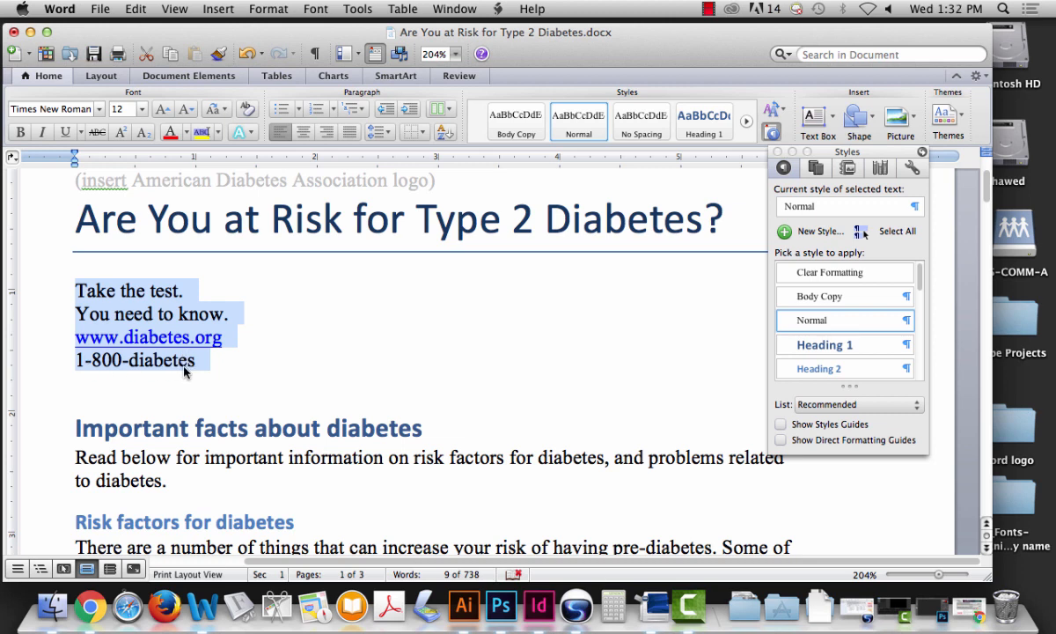
{"action": "left_click", "coordinate": [819, 299]}
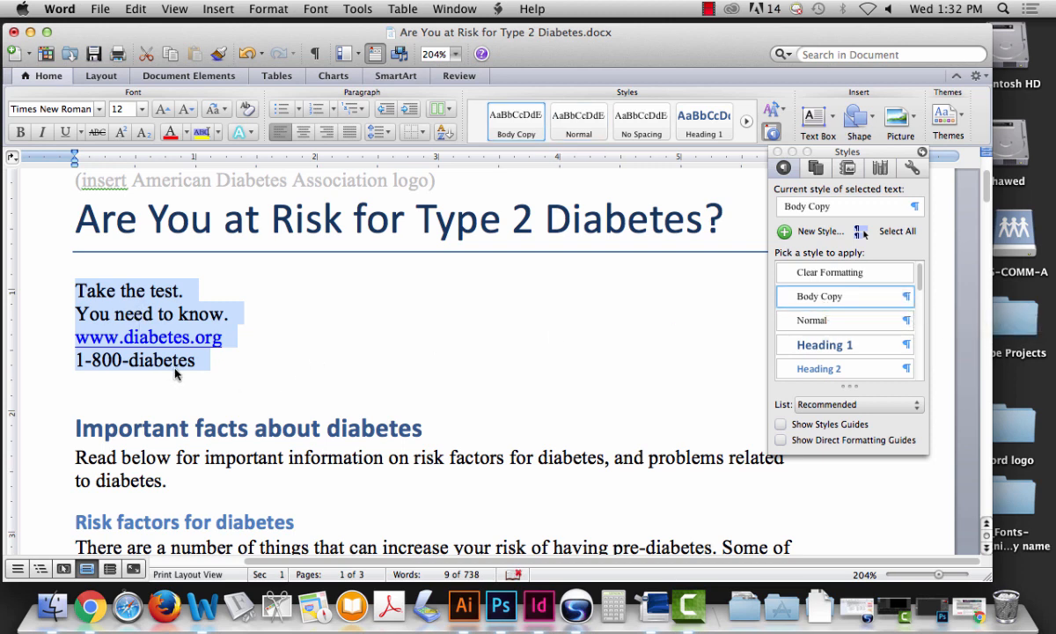
- Select the paragraph under "Important facts about diabetes" and briefly show the nonprinting characters to examine its paragraph mark
{"action": "left_click_drag", "start_coordinate": [986, 189], "coordinate": [987, 233]}
{"action": "double_click", "coordinate": [104, 363]}
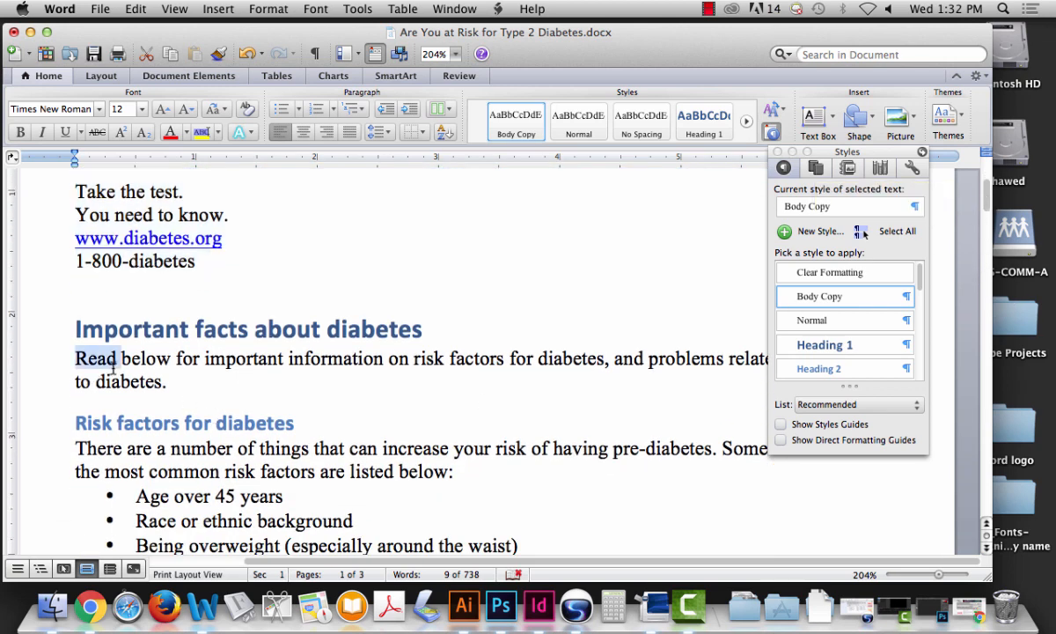
{"action": "triple_click", "coordinate": [132, 363]}
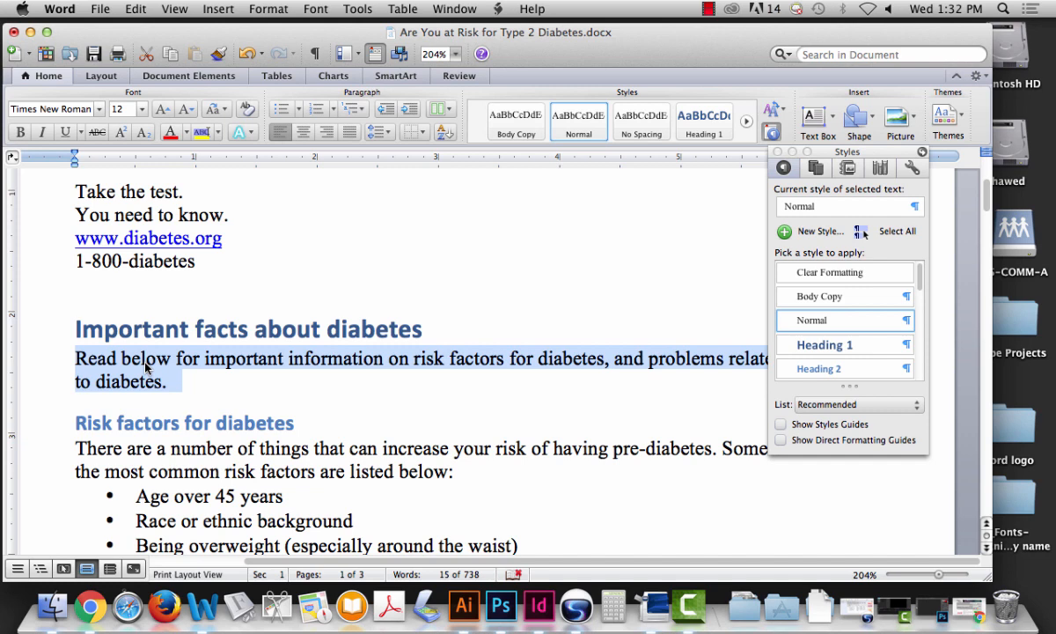
{"action": "left_click", "coordinate": [313, 55]}
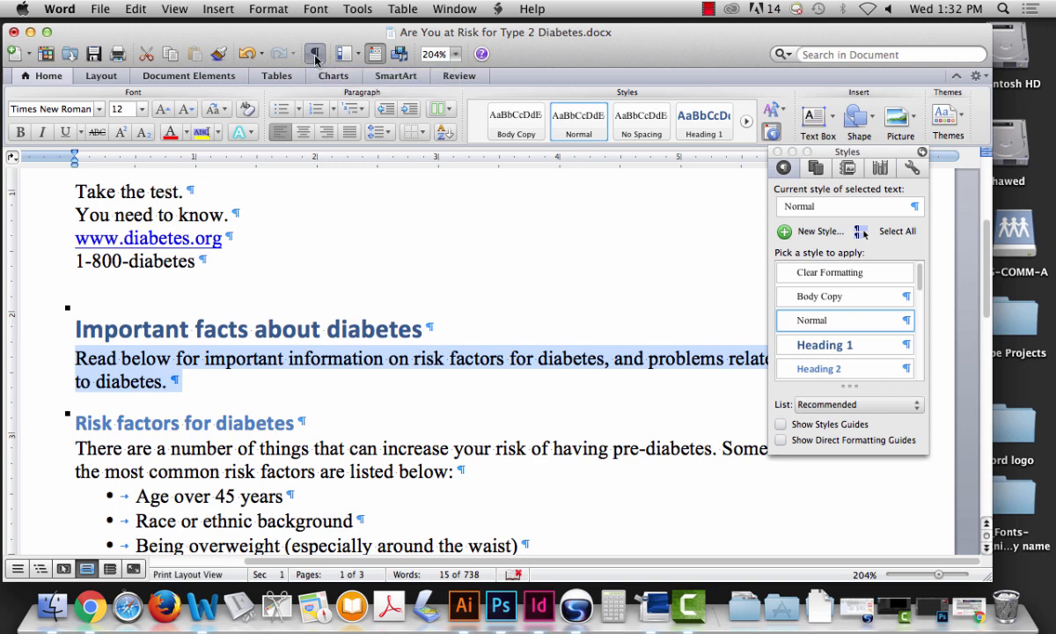
{"action": "left_click", "coordinate": [315, 57]}
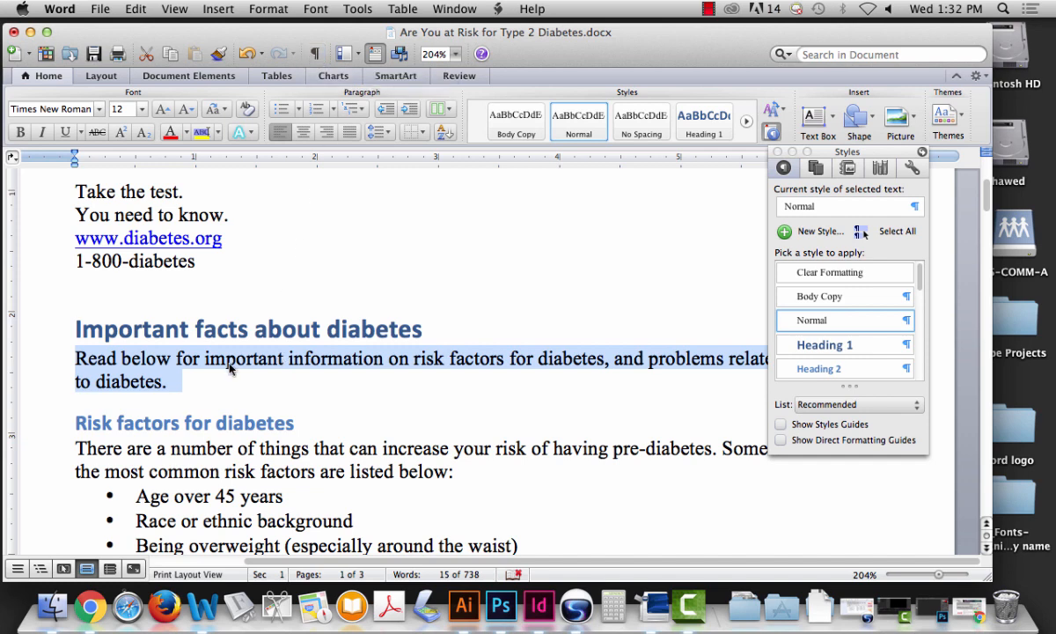
- Compare the "Read below for important information" paragraph with the styled lines under the title, and apply Body Copy to it
{"action": "triple_click", "coordinate": [167, 359]}
{"action": "left_click_drag", "start_coordinate": [83, 180], "coordinate": [212, 266]}
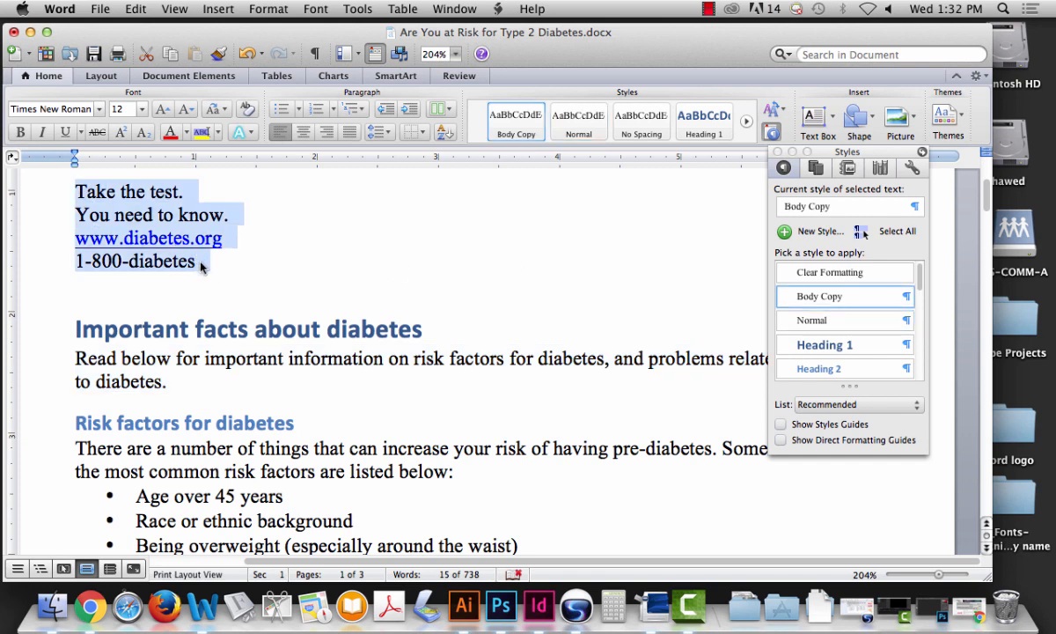
{"action": "triple_click", "coordinate": [136, 354]}
{"action": "double_click", "coordinate": [141, 354]}
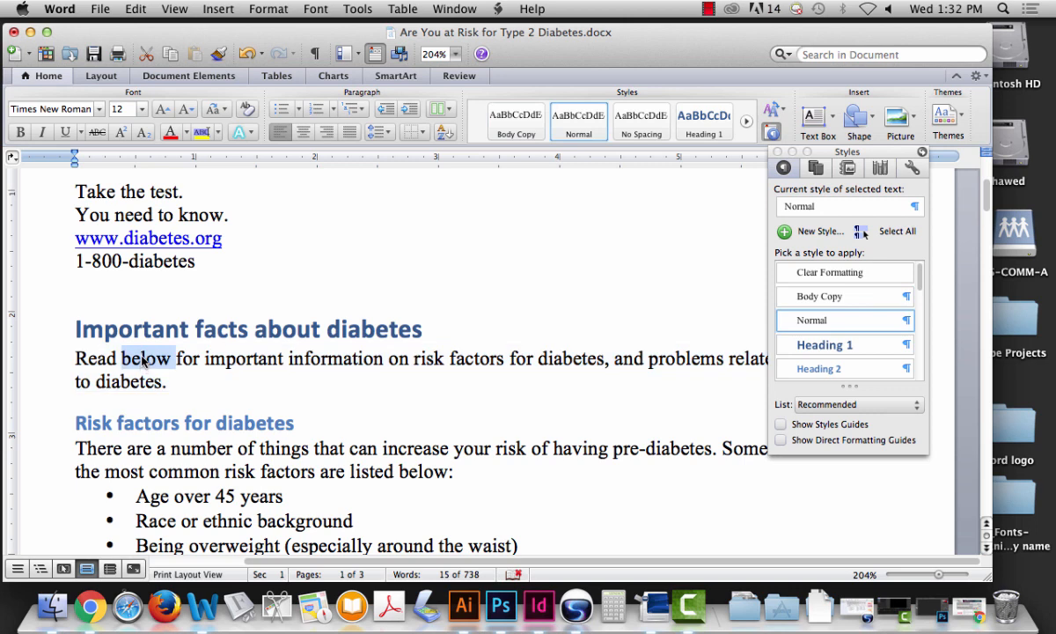
{"action": "triple_click", "coordinate": [142, 354]}
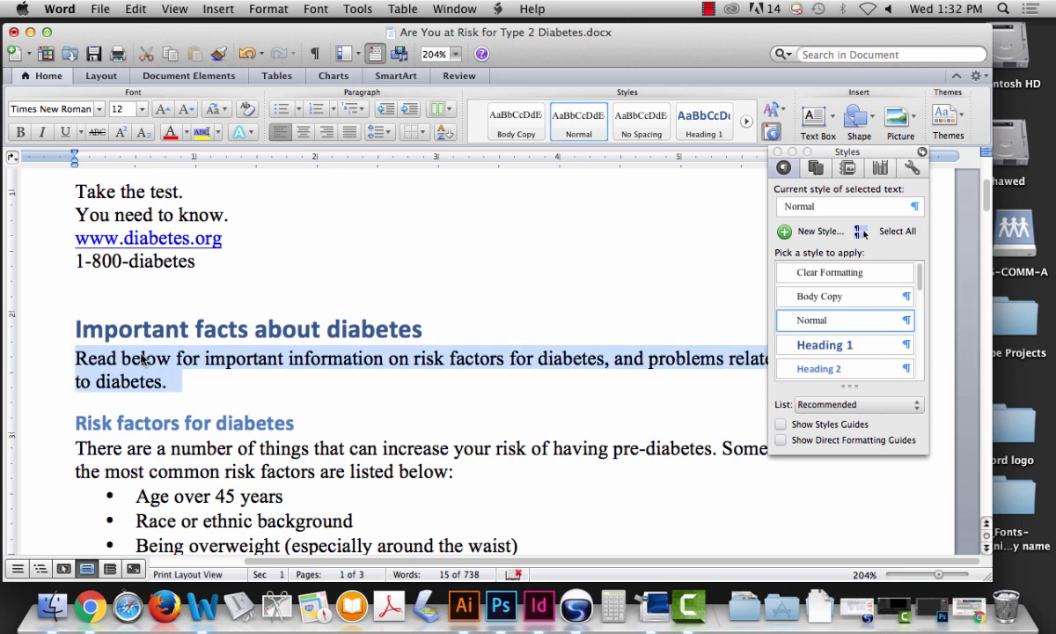
{"action": "left_click", "coordinate": [825, 296]}
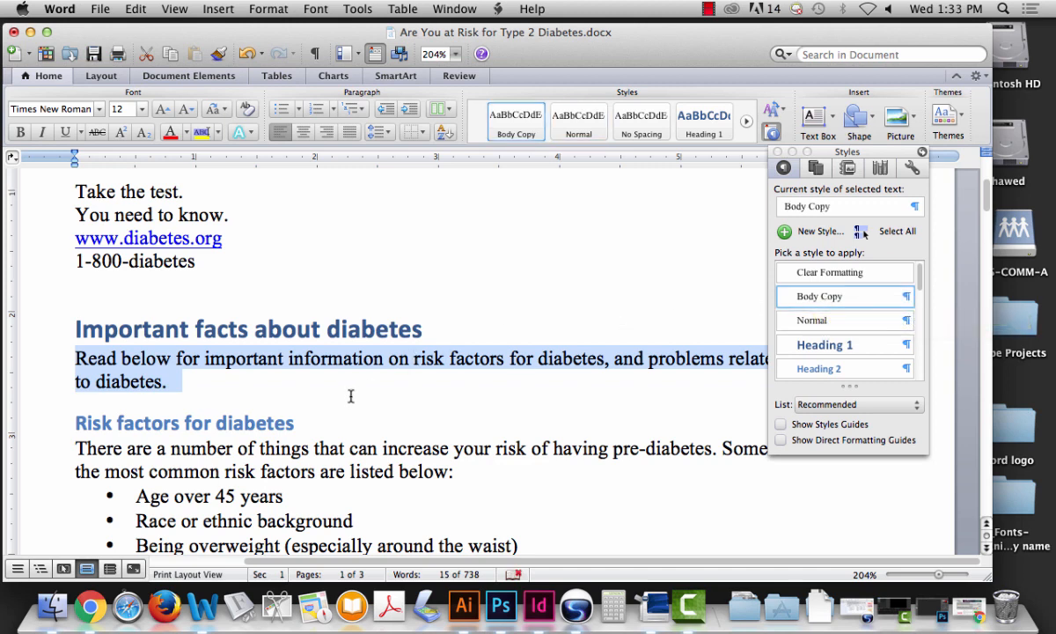
- Move the Styles palette off the text and apply Body Copy to the introductory paragraph under "Risk factors for diabetes"
{"action": "scroll", "coordinate": [356, 390], "scroll_direction": "down", "scroll_amount": 3}
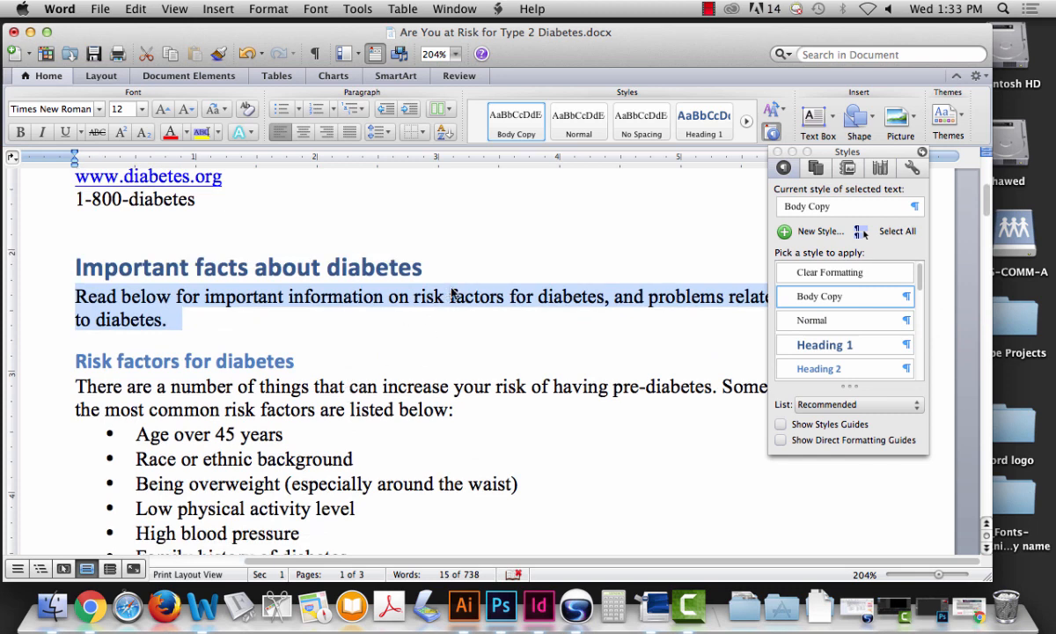
{"action": "left_click_drag", "start_coordinate": [783, 150], "coordinate": [863, 121]}
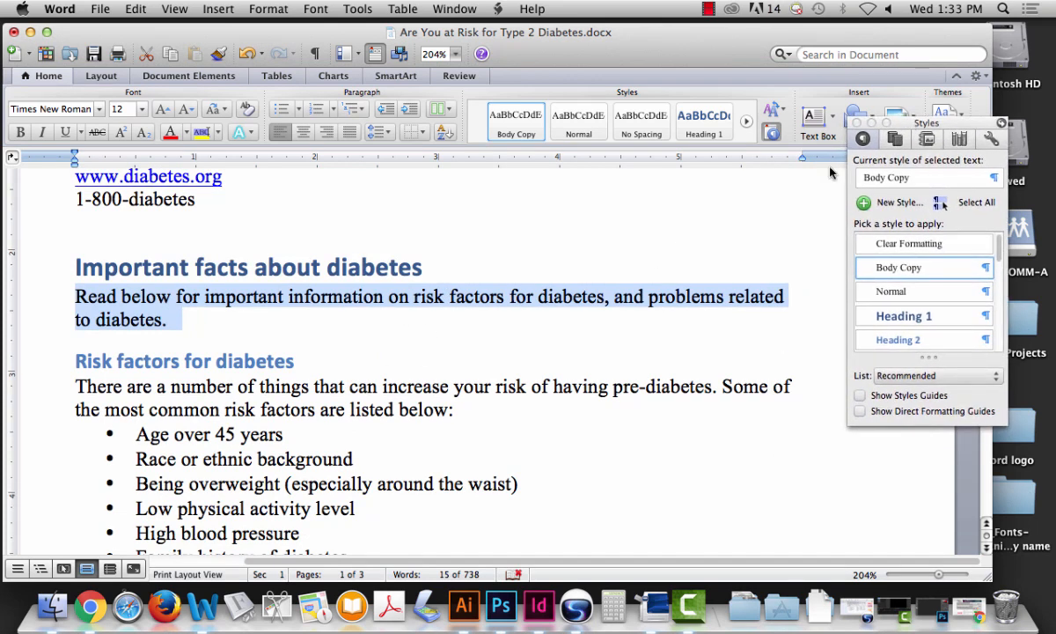
{"action": "triple_click", "coordinate": [159, 386]}
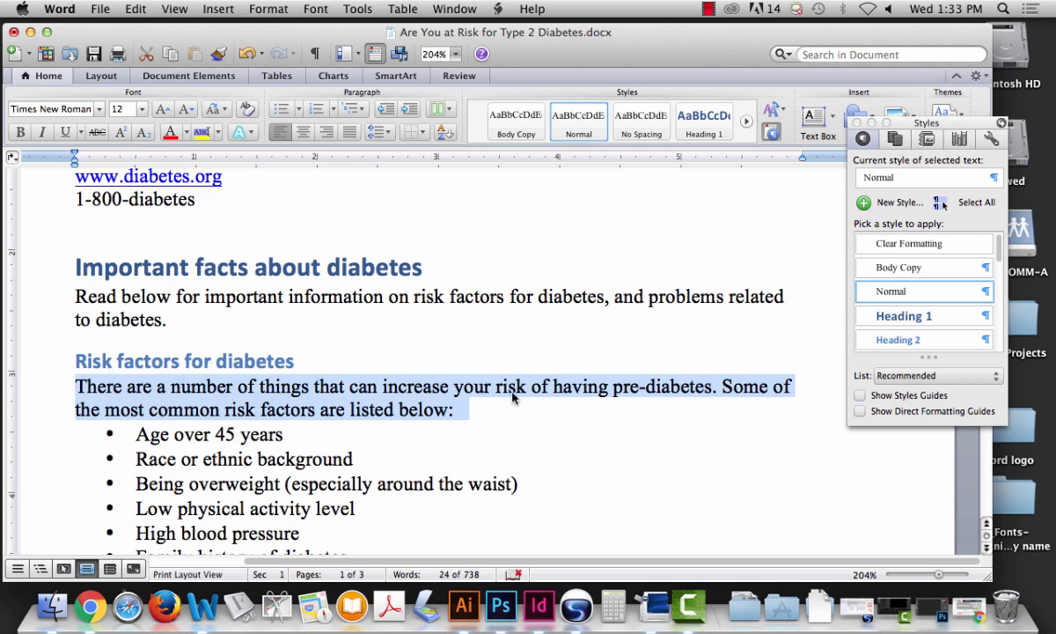
{"action": "left_click", "coordinate": [891, 271]}
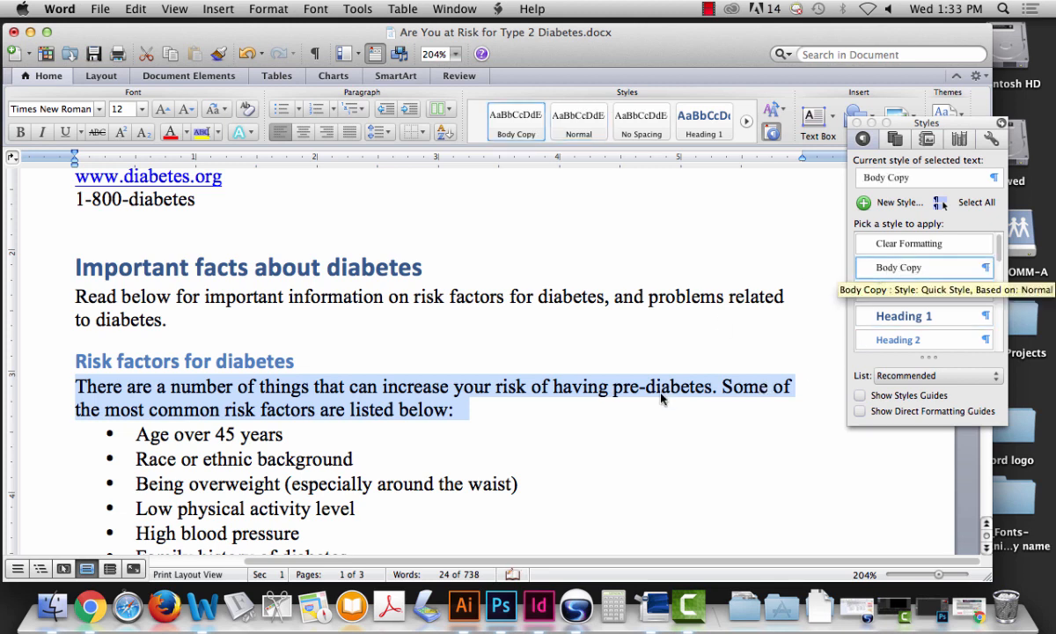
- Check the style of the risk factors bullets and apply Body Copy to the line "Some of the symptoms of diabetes include:"
{"action": "scroll", "coordinate": [661, 397], "scroll_direction": "down", "scroll_amount": 4}
{"action": "left_click_drag", "start_coordinate": [141, 270], "coordinate": [227, 370]}
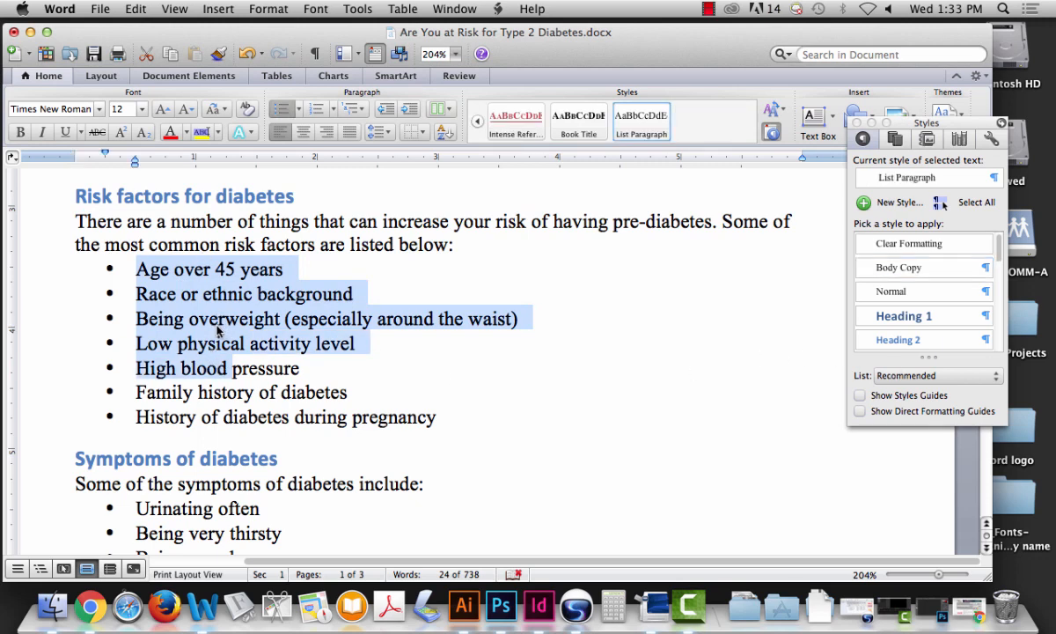
{"action": "scroll", "coordinate": [212, 317], "scroll_direction": "down", "scroll_amount": 5}
{"action": "left_click", "coordinate": [189, 299]}
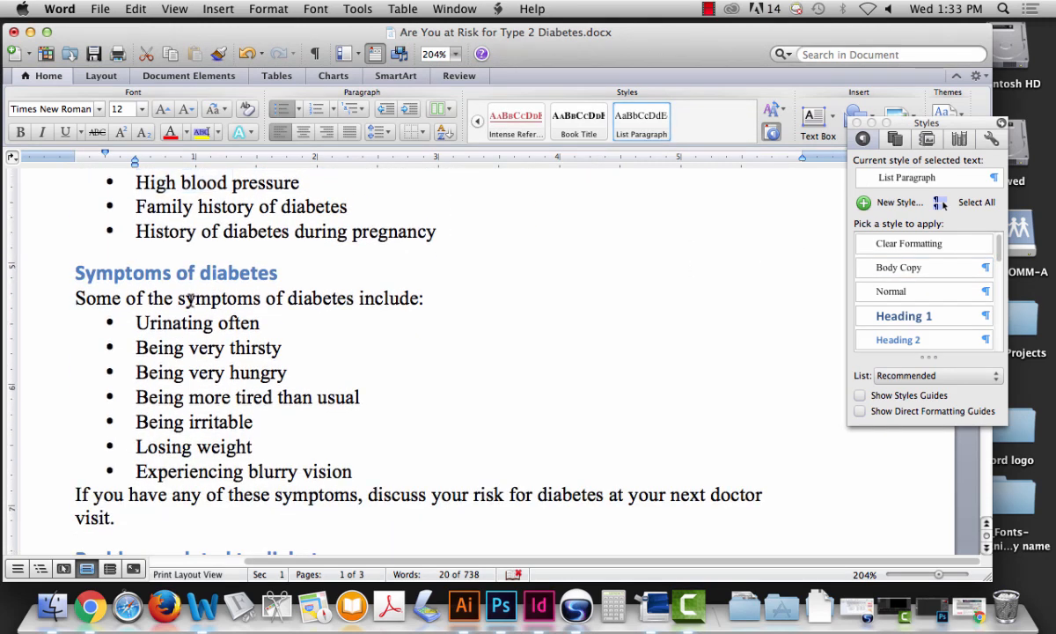
{"action": "triple_click", "coordinate": [189, 299]}
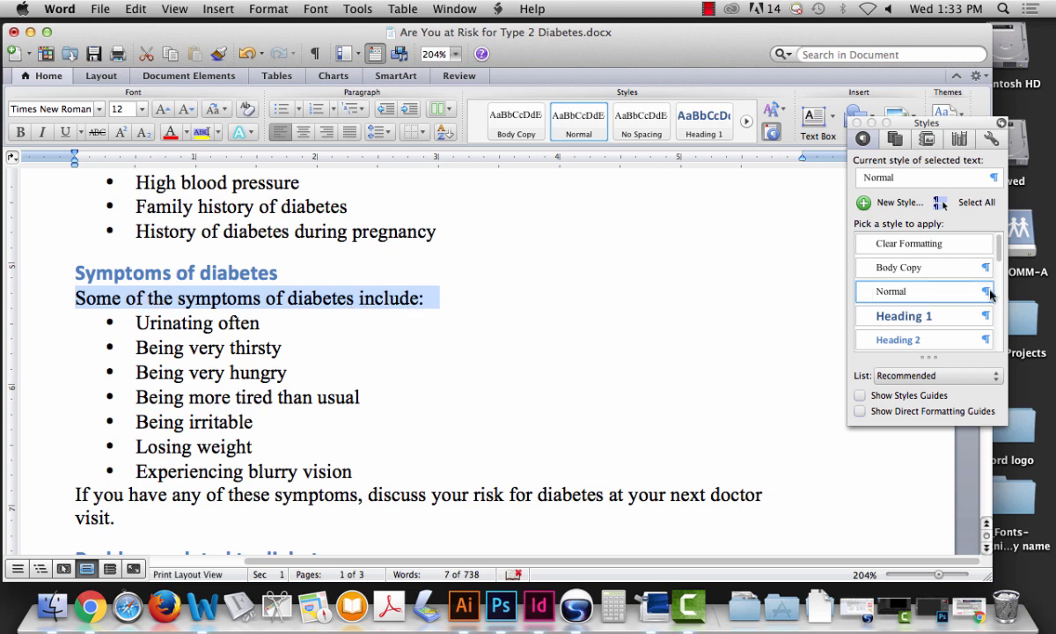
{"action": "left_click", "coordinate": [968, 267]}
- Apply Body Copy to the paragraph beginning "If you have any of these symptoms" below the symptoms list
{"action": "scroll", "coordinate": [440, 381], "scroll_direction": "down", "scroll_amount": 3}
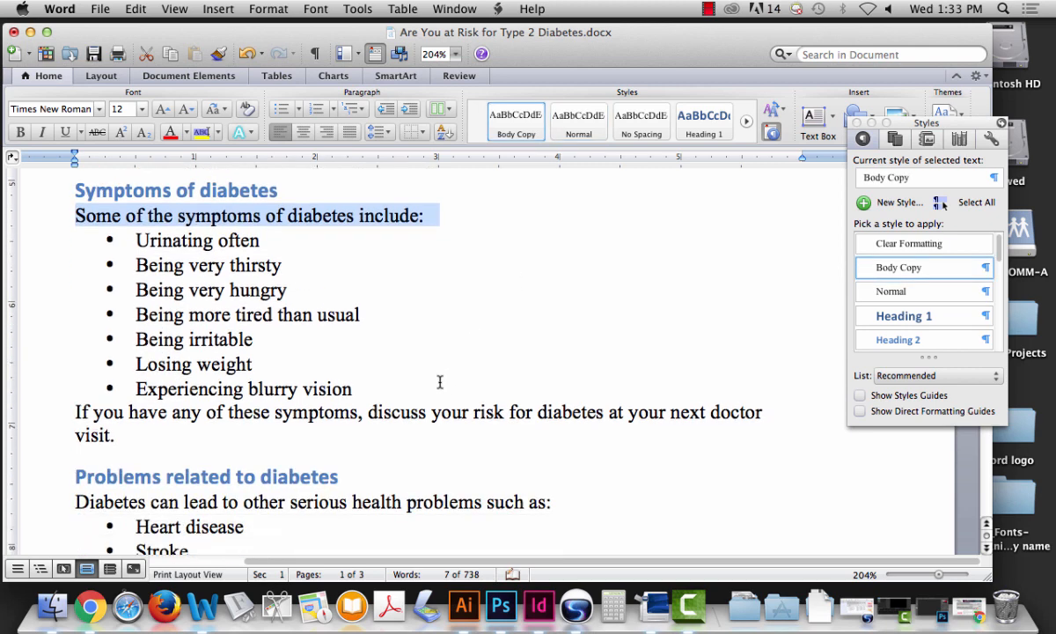
{"action": "triple_click", "coordinate": [210, 411]}
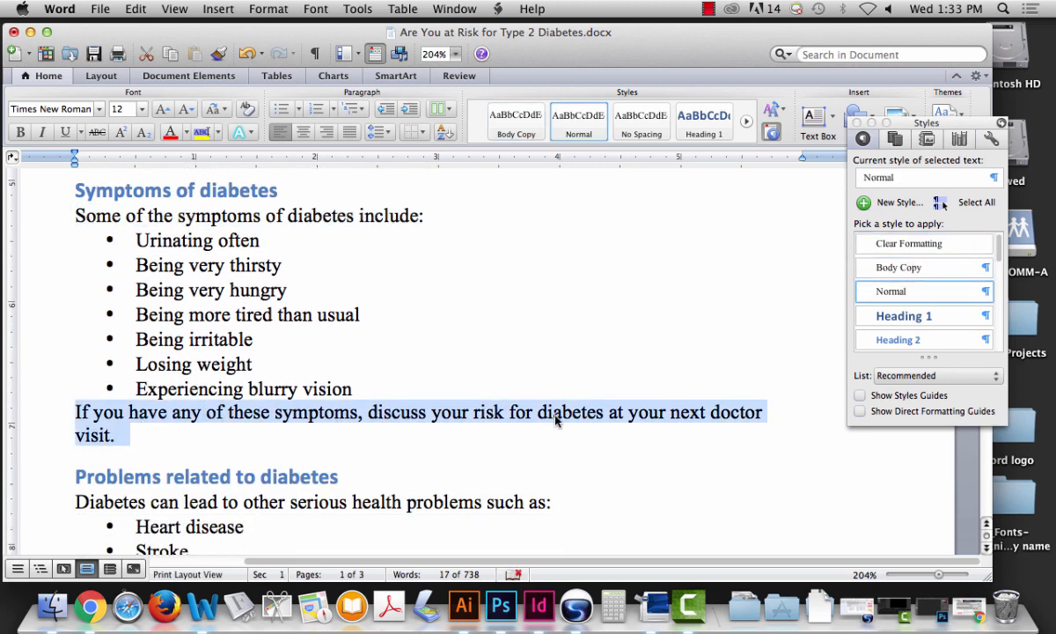
{"action": "left_click", "coordinate": [898, 268]}
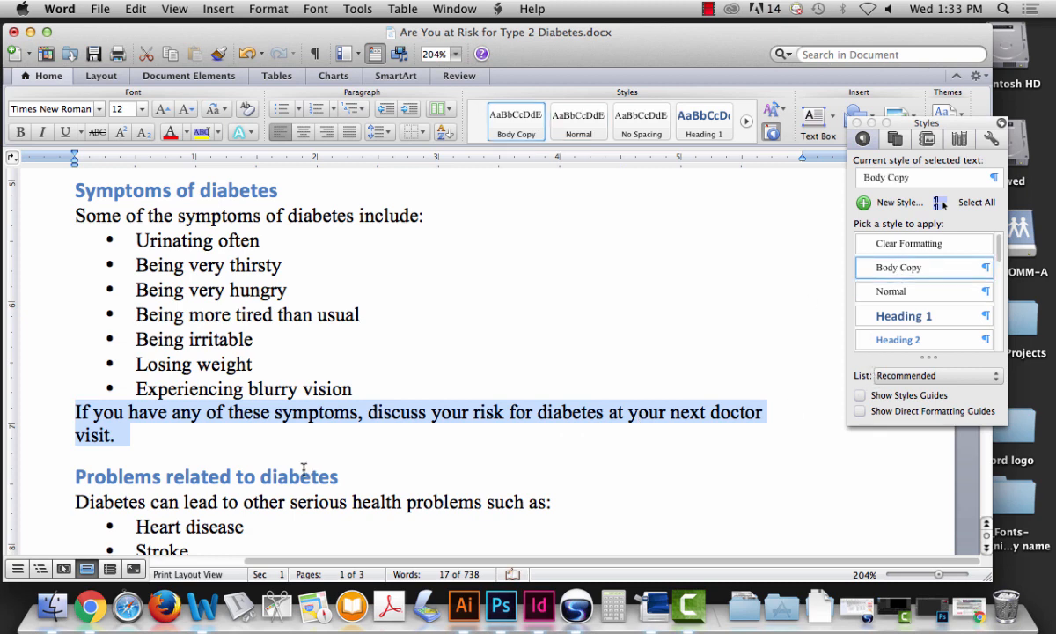
- Apply Body Copy to the introductory line under "Problems related to diabetes"
{"action": "scroll", "coordinate": [264, 447], "scroll_direction": "down", "scroll_amount": 2}
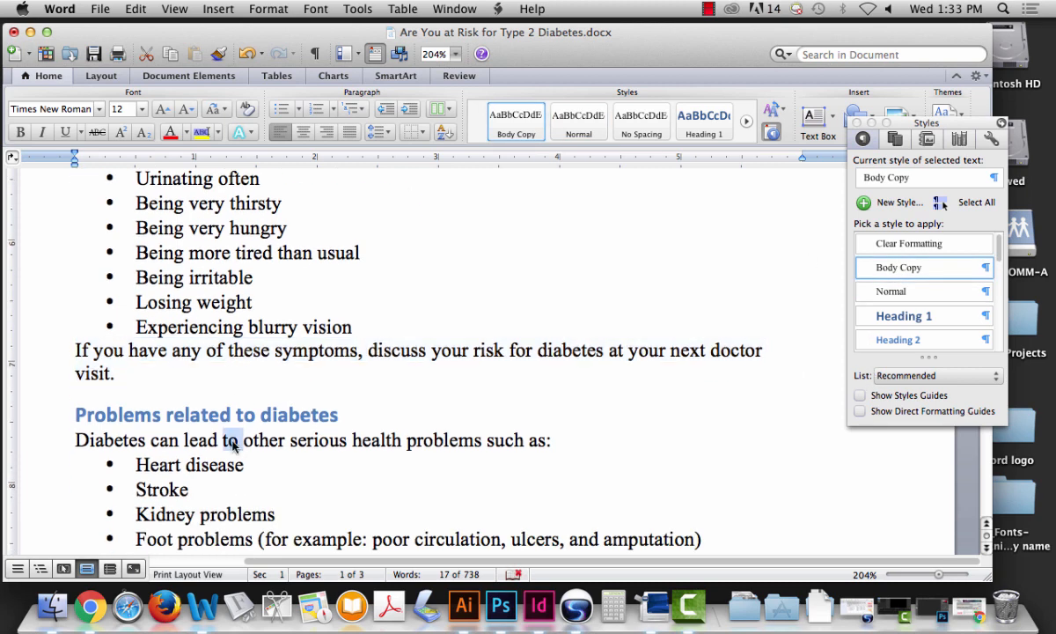
{"action": "triple_click", "coordinate": [233, 440]}
{"action": "left_click", "coordinate": [862, 276]}
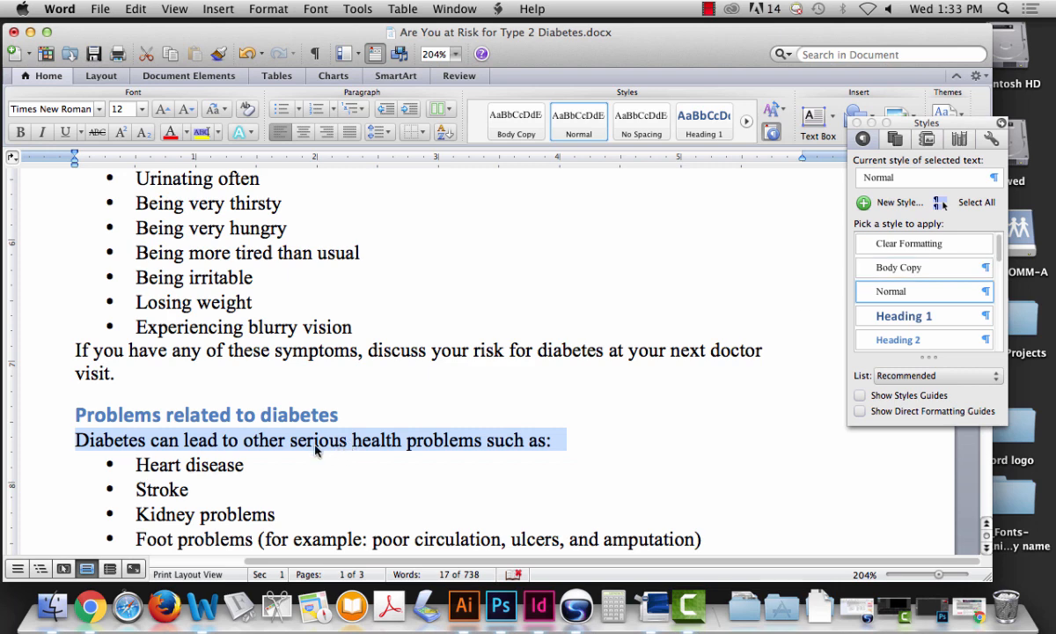
- Apply Body Copy to the paragraph beginning "Now that you've finished reading" above the "Diabetes risk test" heading
{"action": "scroll", "coordinate": [317, 447], "scroll_direction": "down", "scroll_amount": 10}
{"action": "scroll", "coordinate": [313, 447], "scroll_direction": "down", "scroll_amount": 6}
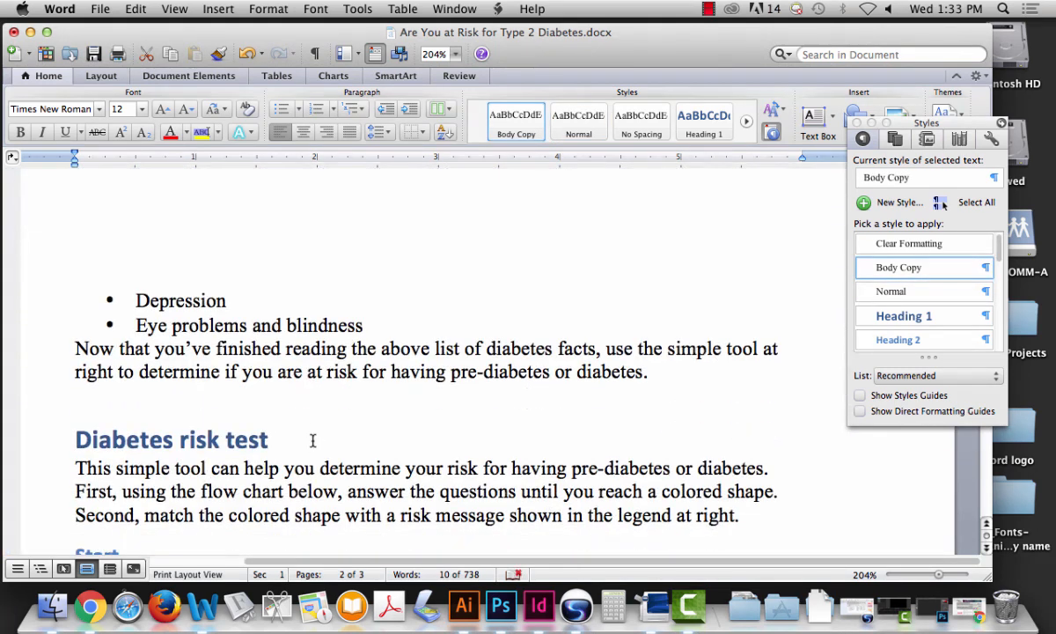
{"action": "triple_click", "coordinate": [249, 348]}
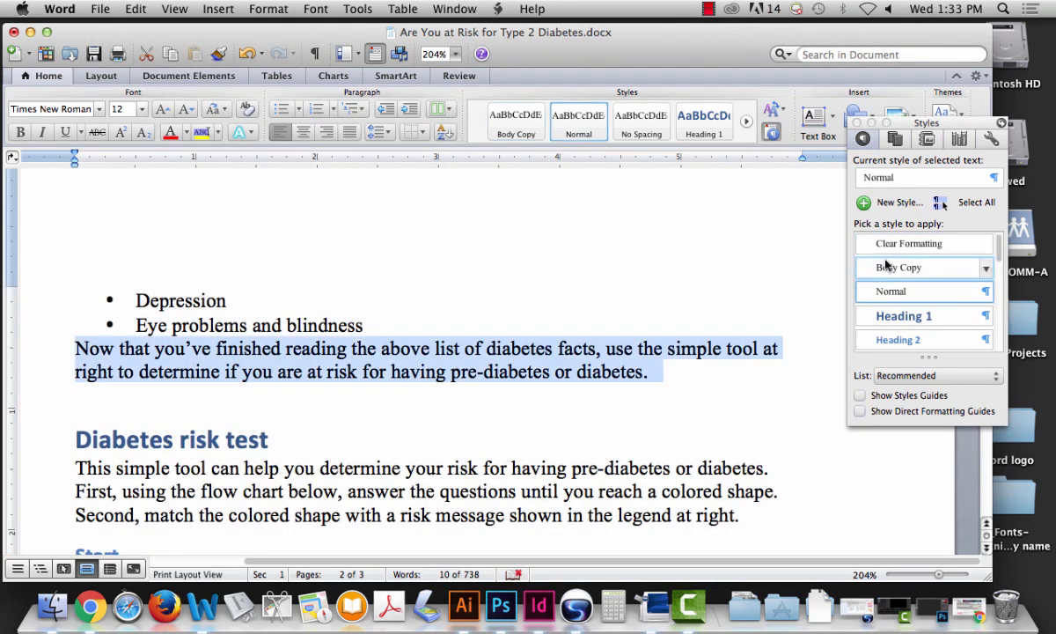
- Apply Body Copy to the introductory paragraph under "Diabetes risk test"
{"action": "double_click", "coordinate": [293, 471]}
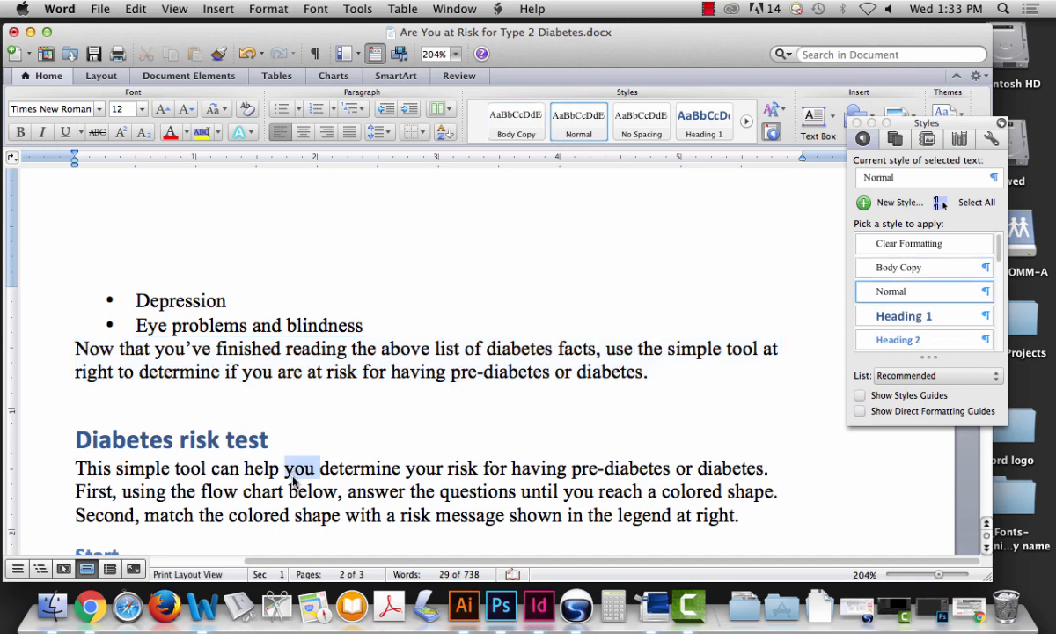
{"action": "left_click", "coordinate": [348, 481]}
{"action": "triple_click", "coordinate": [407, 467]}
{"action": "left_click", "coordinate": [899, 267]}
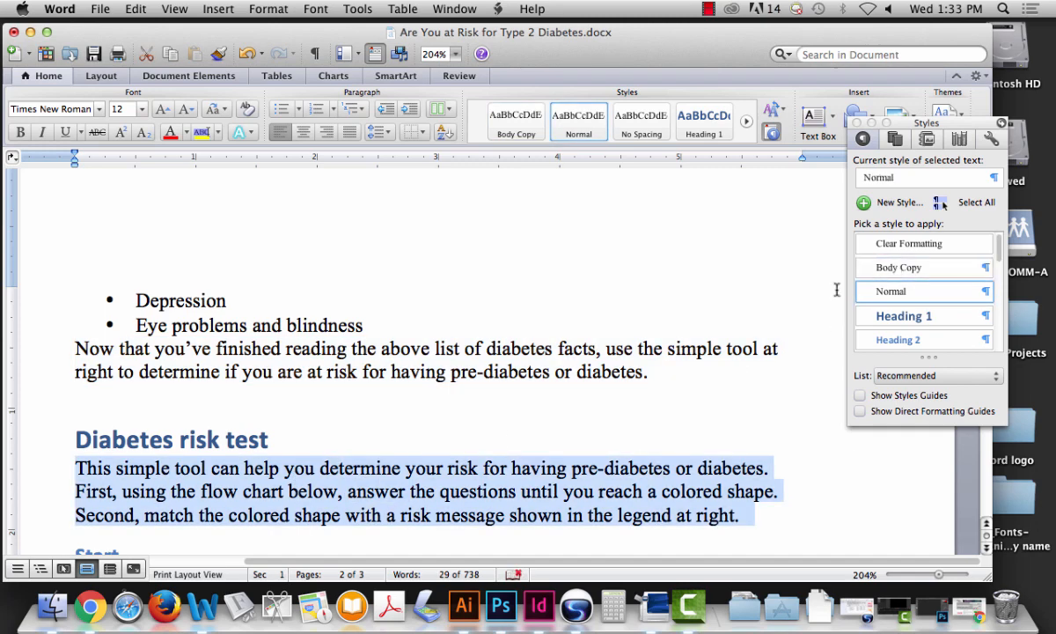
- Apply Body Copy to all the flow chart questions and answers under "Start", through the pregnancy question's "No"
{"action": "scroll", "coordinate": [573, 377], "scroll_direction": "down", "scroll_amount": 5}
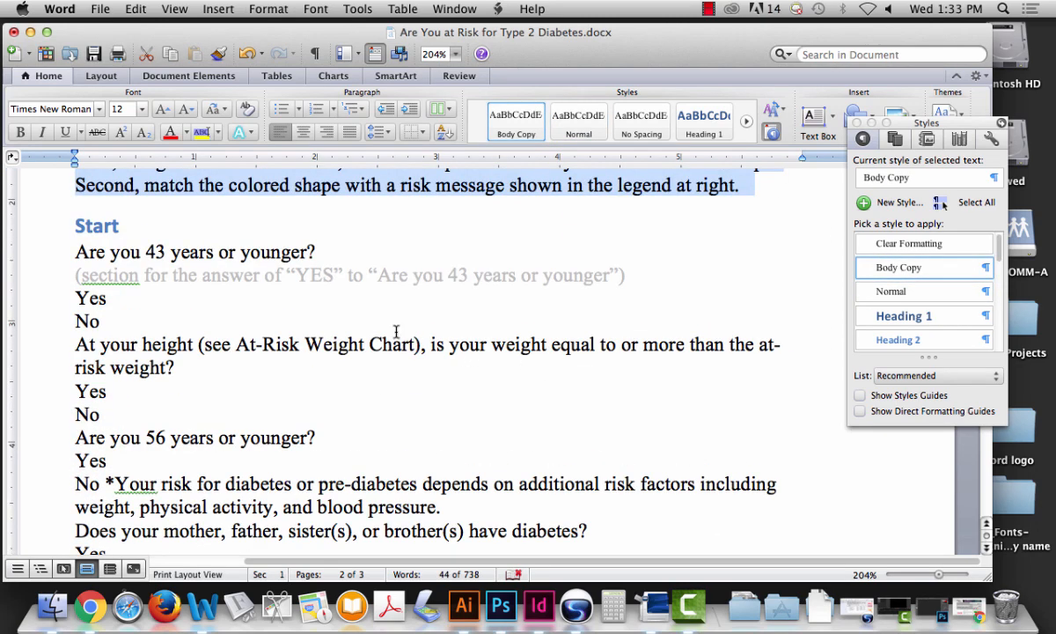
{"action": "scroll", "coordinate": [245, 319], "scroll_direction": "down", "scroll_amount": 10}
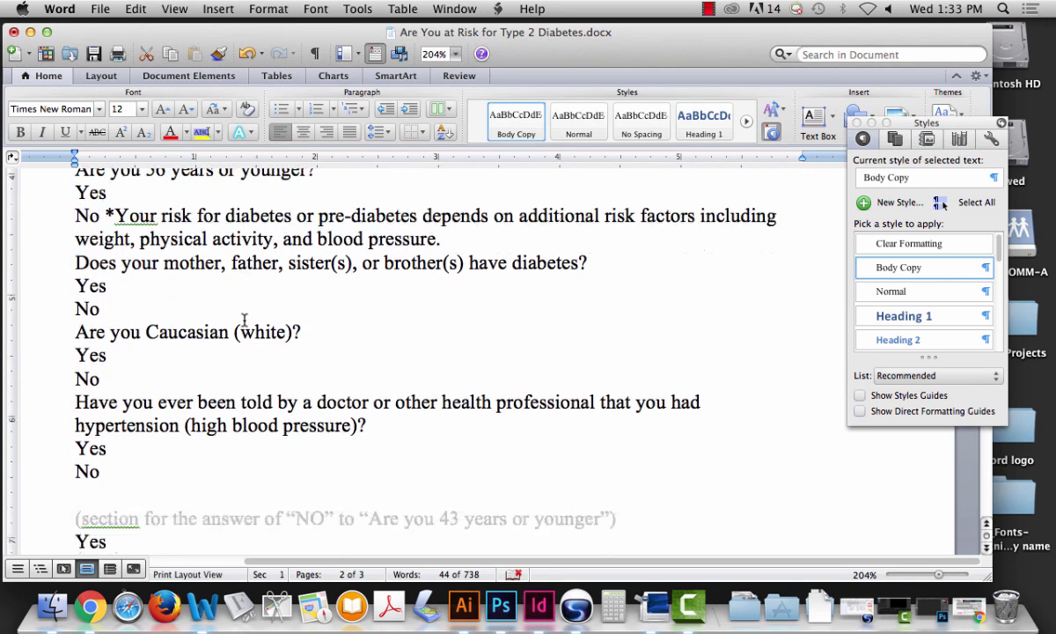
{"action": "scroll", "coordinate": [247, 321], "scroll_direction": "down", "scroll_amount": 3}
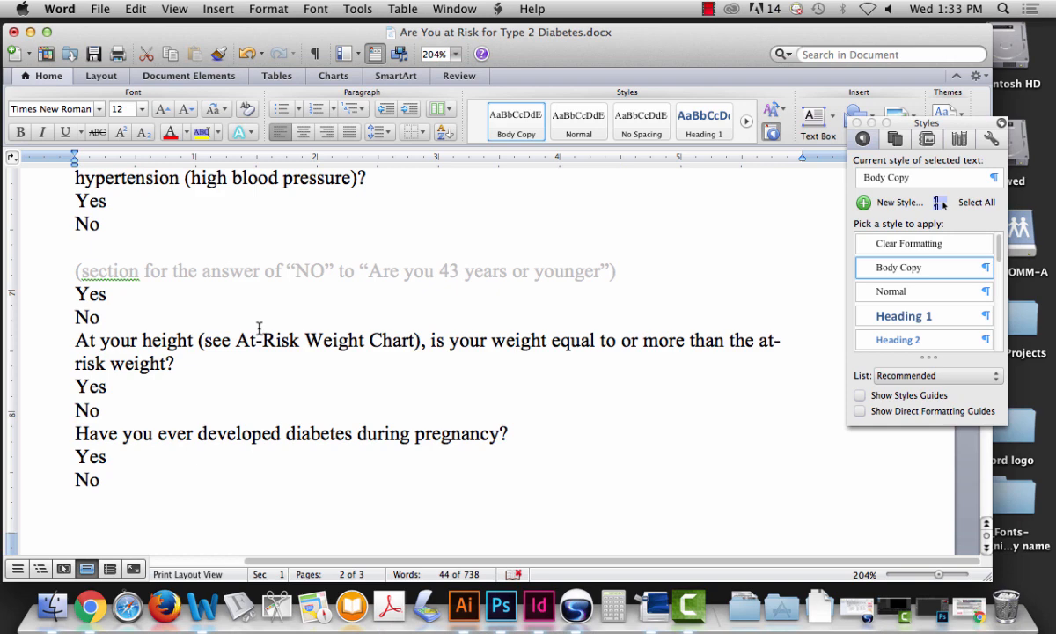
{"action": "scroll", "coordinate": [260, 327], "scroll_direction": "down", "scroll_amount": 4}
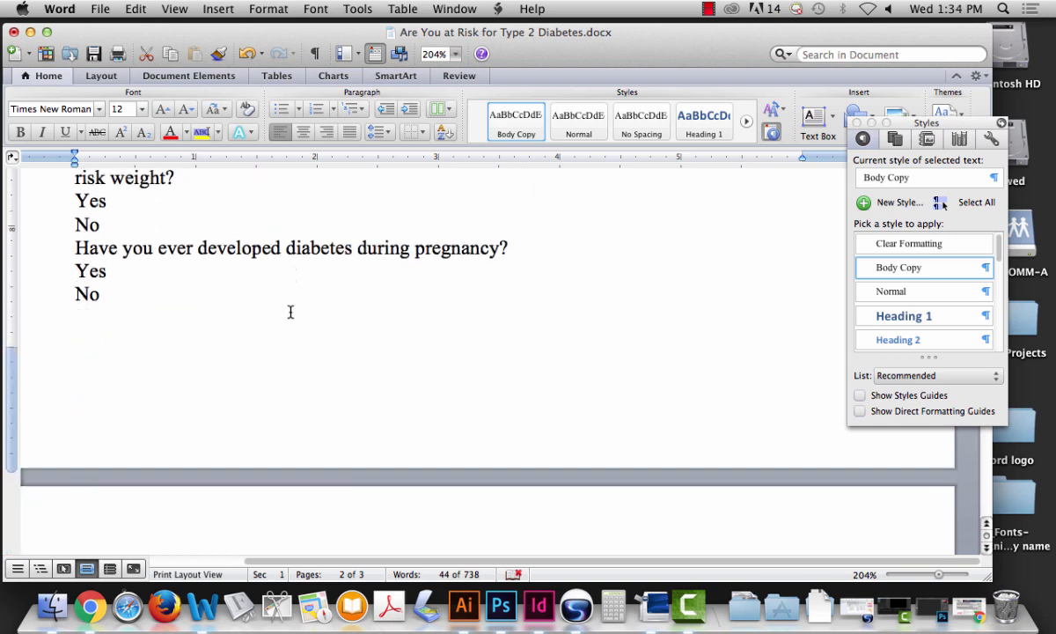
{"action": "scroll", "coordinate": [291, 313], "scroll_direction": "up", "scroll_amount": 6}
{"action": "scroll", "coordinate": [289, 325], "scroll_direction": "up", "scroll_amount": 3}
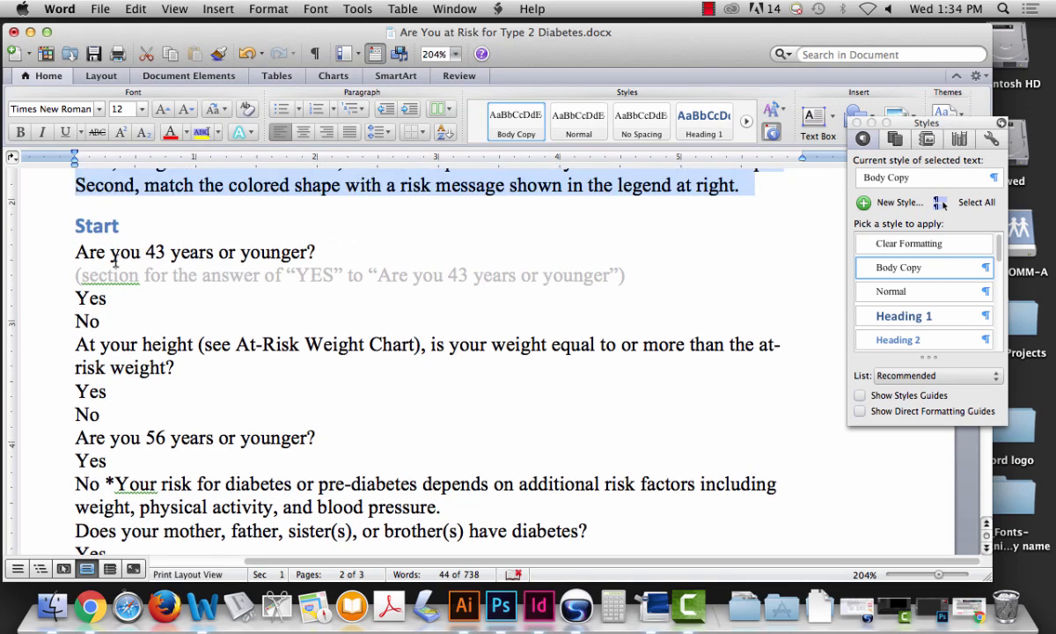
{"action": "scroll", "coordinate": [156, 302], "scroll_direction": "up", "scroll_amount": 1}
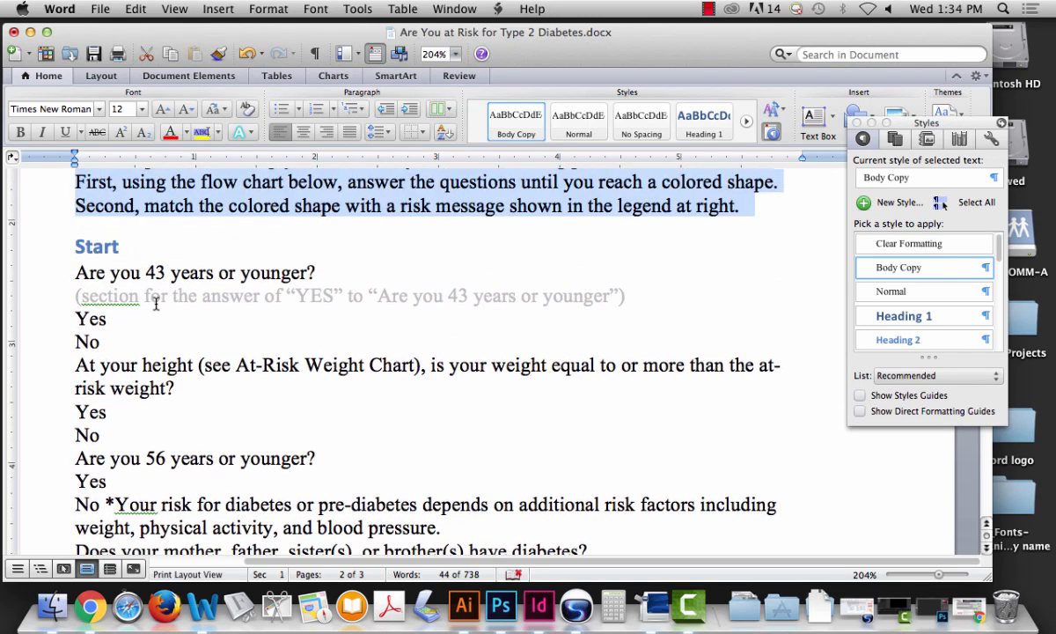
{"action": "left_click_drag", "start_coordinate": [74, 273], "coordinate": [188, 333]}
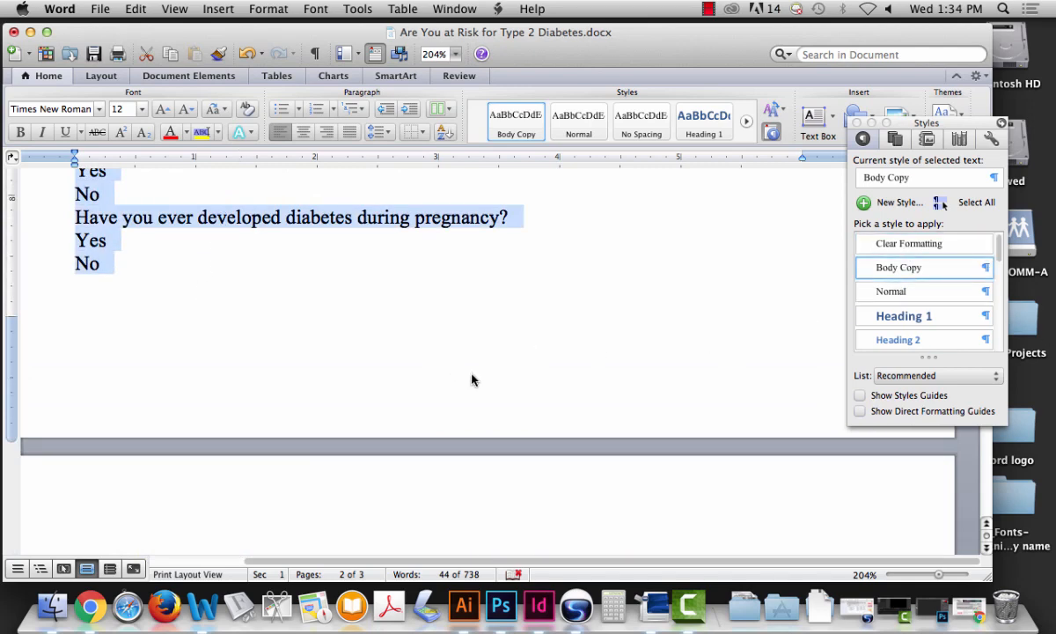
- Apply Body Copy to the height and weight rows under "At-risk weight chart" and the "For more information" line
{"action": "scroll", "coordinate": [473, 377], "scroll_direction": "down", "scroll_amount": 3}
{"action": "scroll", "coordinate": [481, 379], "scroll_direction": "down", "scroll_amount": 10}
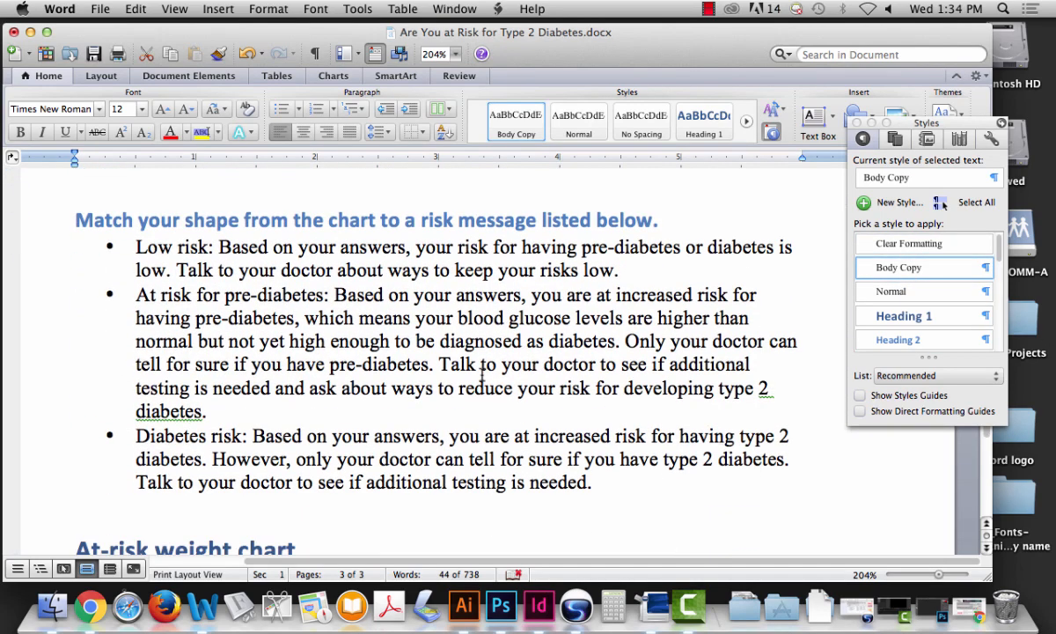
{"action": "scroll", "coordinate": [491, 375], "scroll_direction": "down", "scroll_amount": 2}
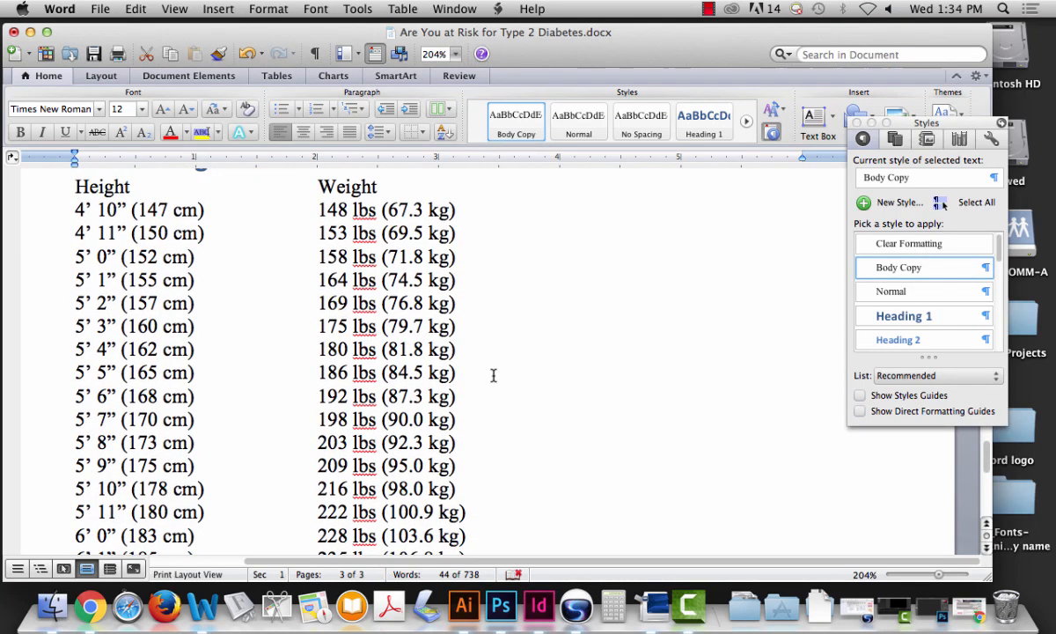
{"action": "scroll", "coordinate": [491, 375], "scroll_direction": "up", "scroll_amount": 2}
{"action": "scroll", "coordinate": [487, 375], "scroll_direction": "down", "scroll_amount": 3}
{"action": "scroll", "coordinate": [484, 373], "scroll_direction": "down", "scroll_amount": 5}
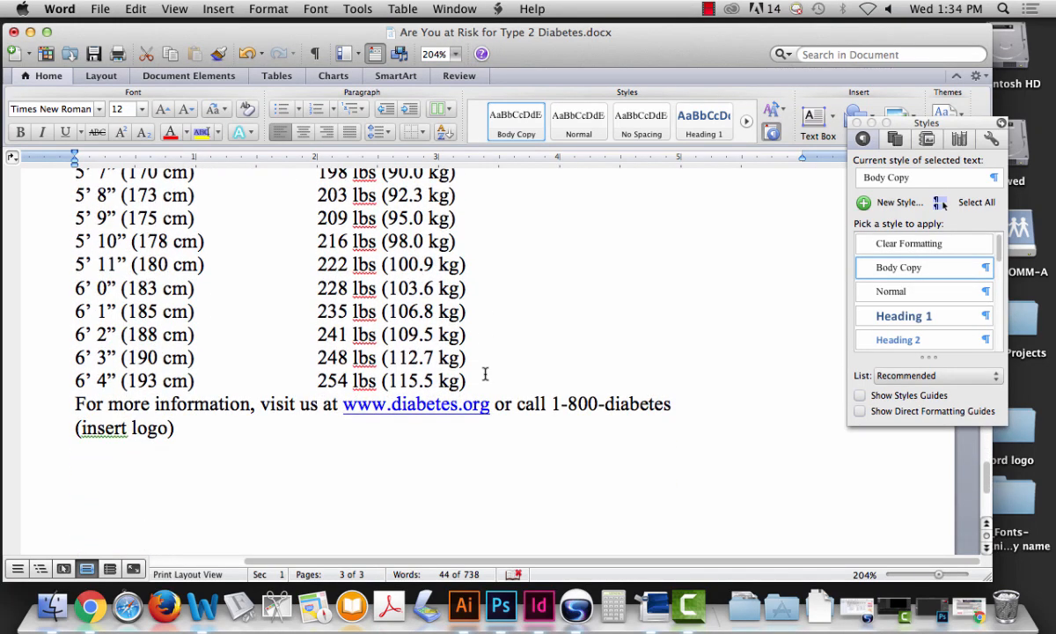
{"action": "scroll", "coordinate": [484, 372], "scroll_direction": "up", "scroll_amount": 5}
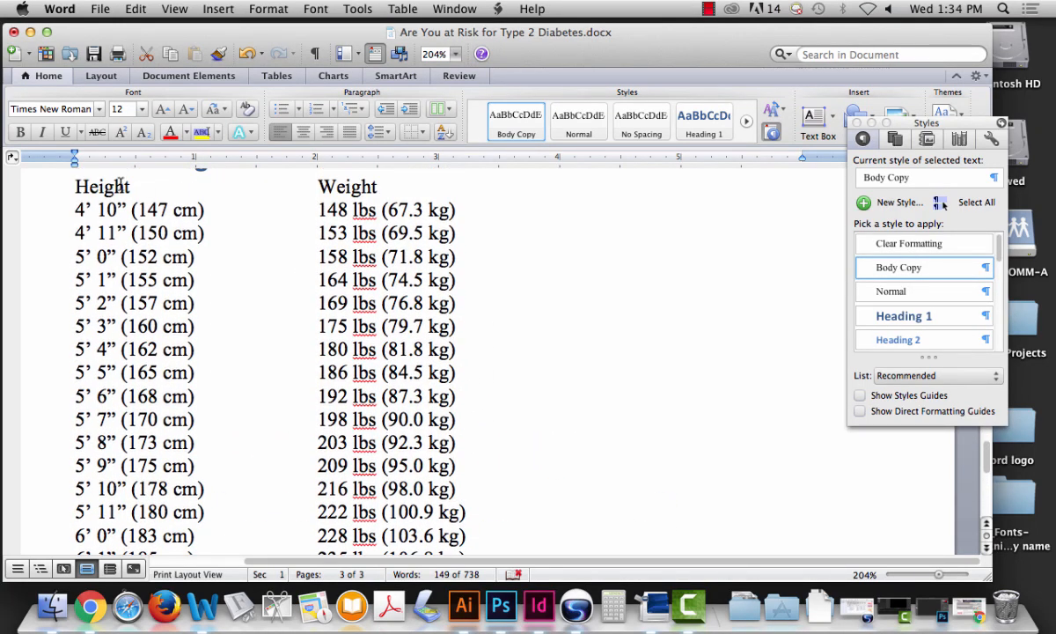
{"action": "left_click_drag", "start_coordinate": [65, 170], "coordinate": [650, 355]}
{"action": "left_click", "coordinate": [899, 269]}
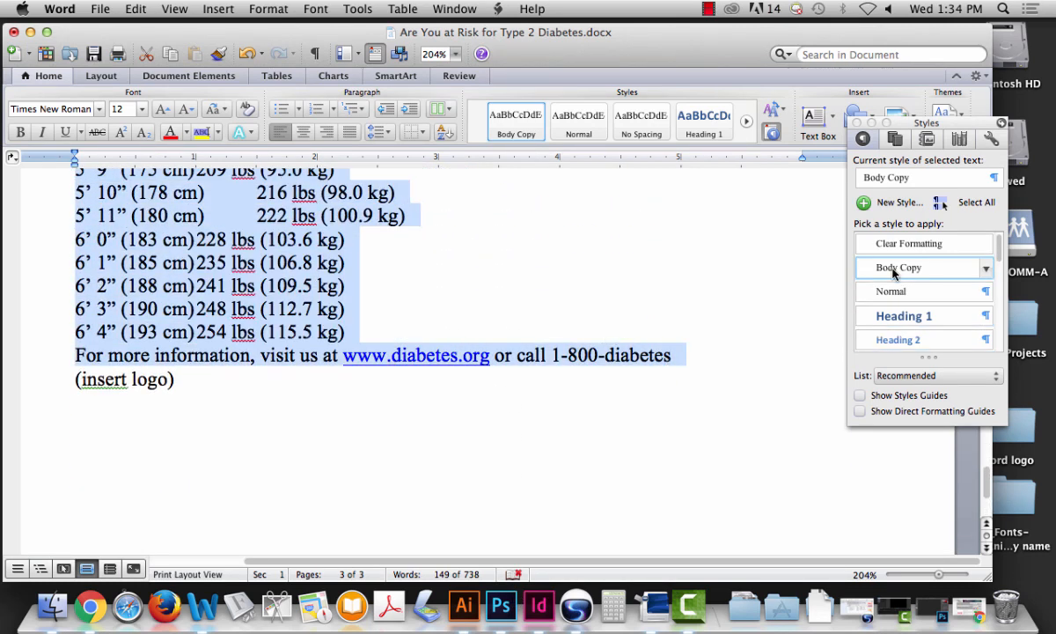
- Select the "(insert logo)" placeholder line at the end of the document and save the document
{"action": "left_click", "coordinate": [194, 368]}
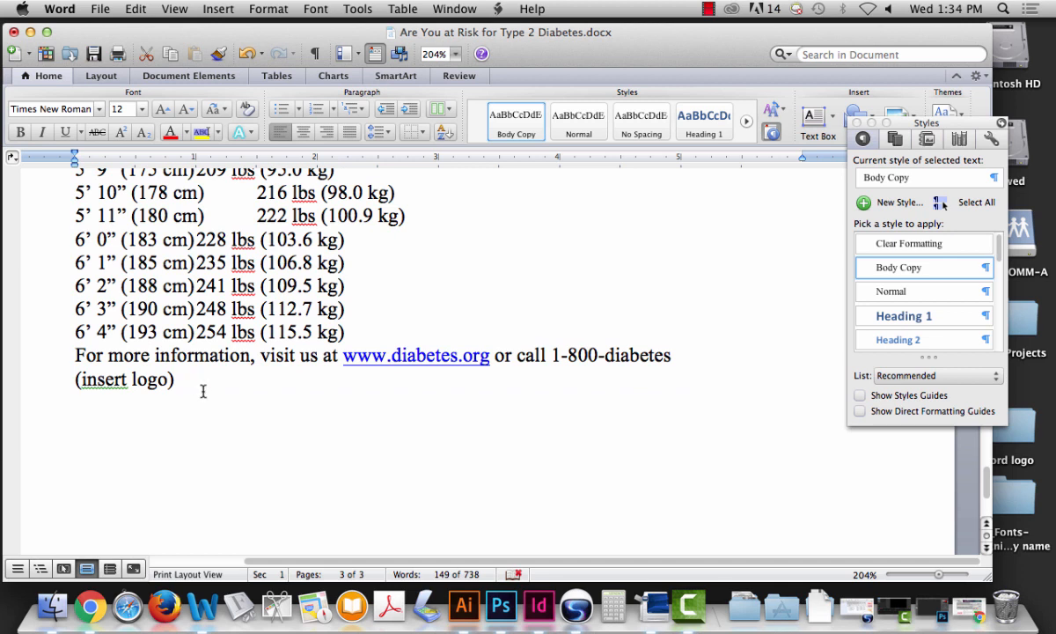
{"action": "left_click", "coordinate": [35, 380]}
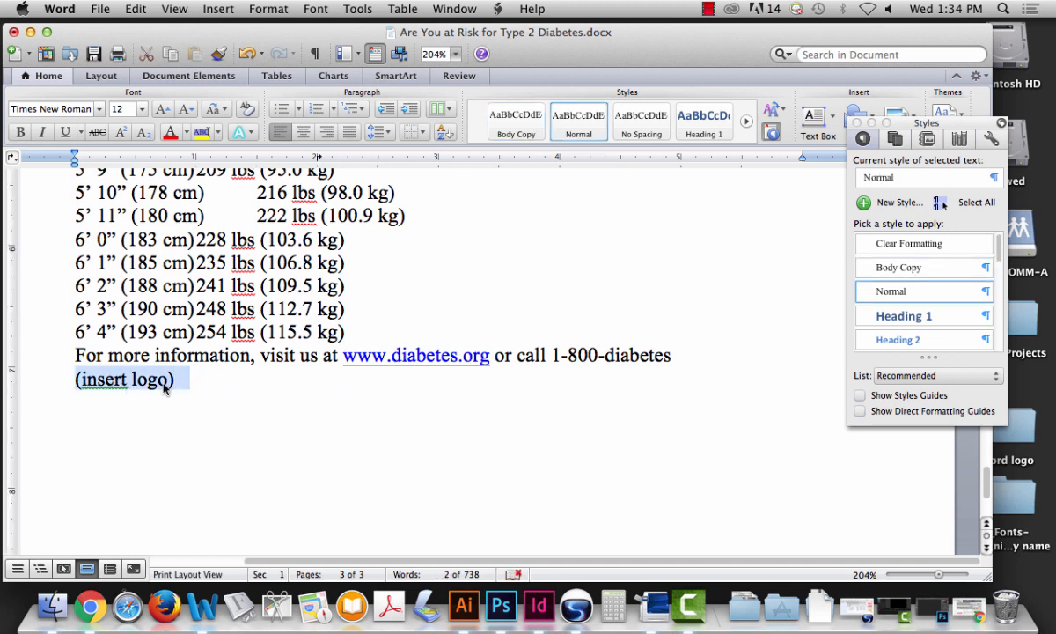
{"action": "left_click", "coordinate": [271, 457]}
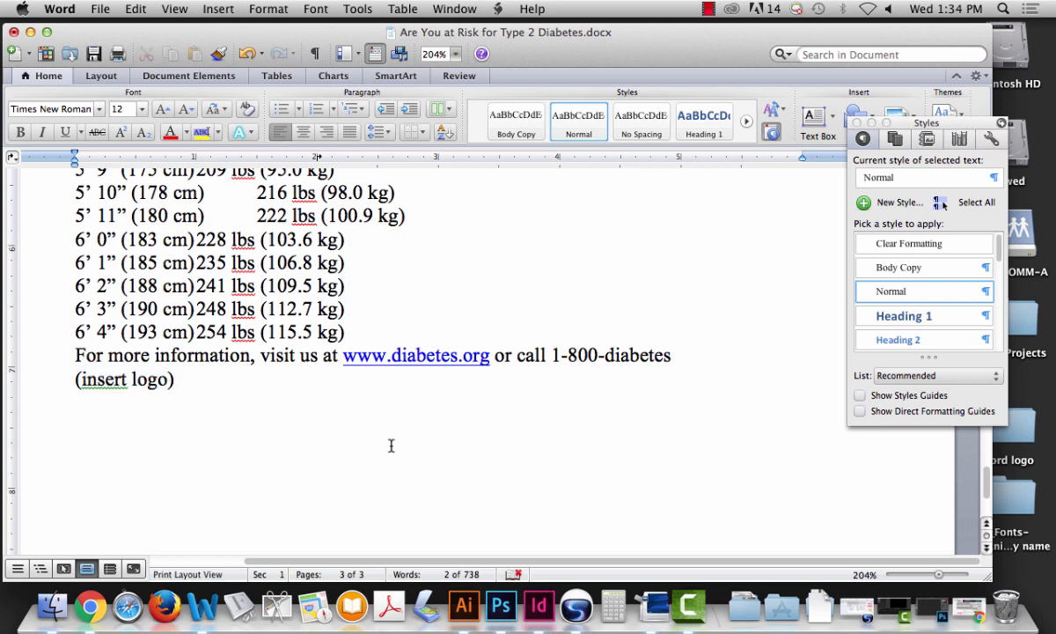
{"action": "left_click", "coordinate": [47, 379]}
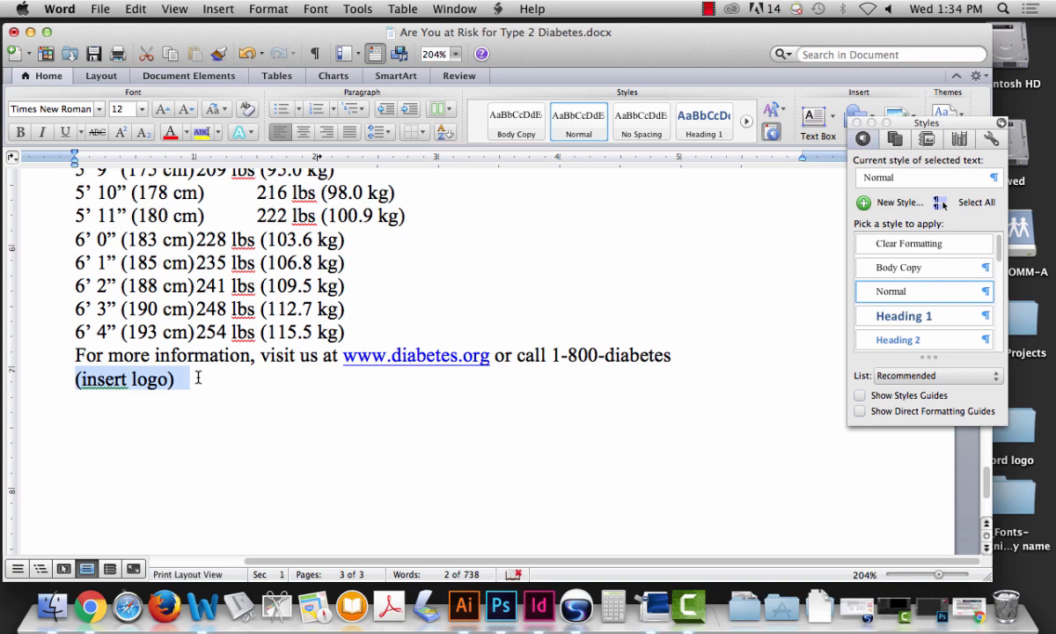
{"action": "scroll", "coordinate": [358, 339], "scroll_direction": "up", "scroll_amount": 2}
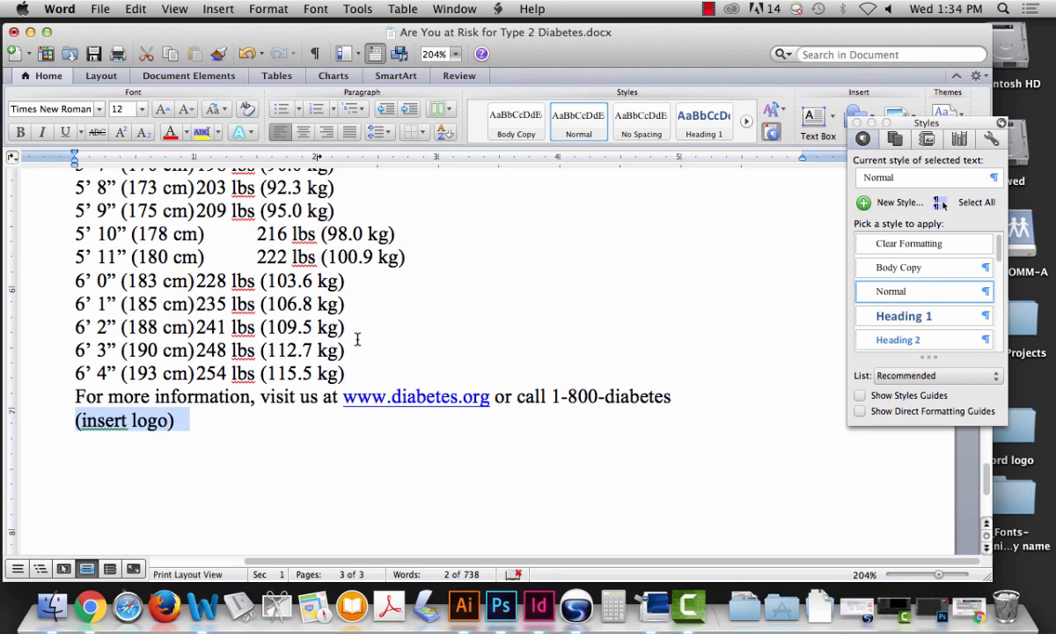
{"action": "key", "text": "super+s"}
- Review the styled document from its end back to the first page and check the title's style
{"action": "scroll", "coordinate": [357, 339], "scroll_direction": "up", "scroll_amount": 10}
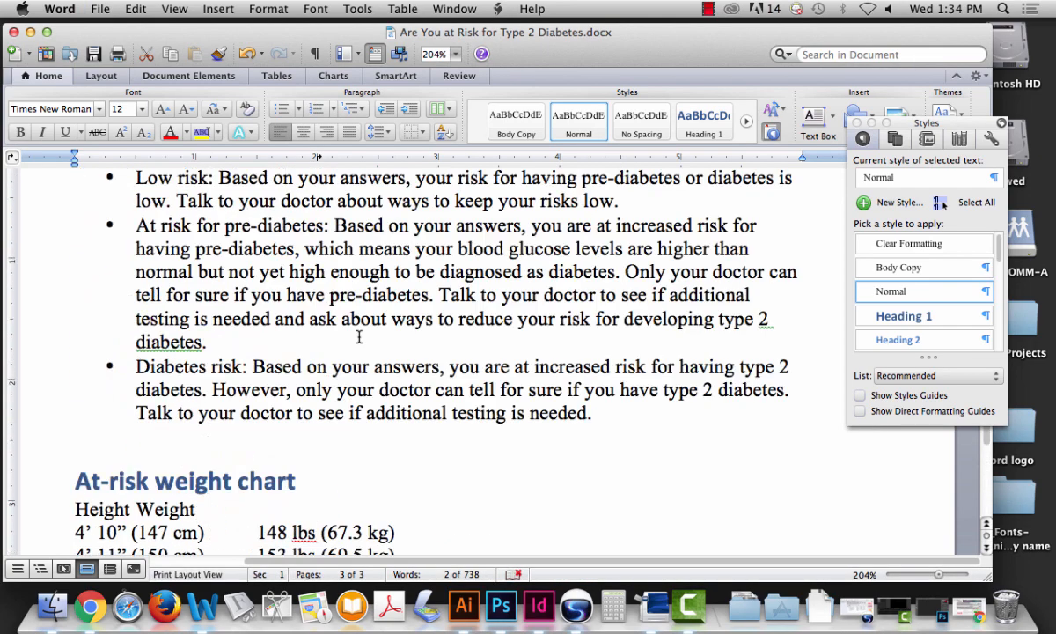
{"action": "scroll", "coordinate": [358, 337], "scroll_direction": "up", "scroll_amount": 5}
{"action": "scroll", "coordinate": [358, 337], "scroll_direction": "down", "scroll_amount": 20}
{"action": "scroll", "coordinate": [359, 333], "scroll_direction": "up", "scroll_amount": 3}
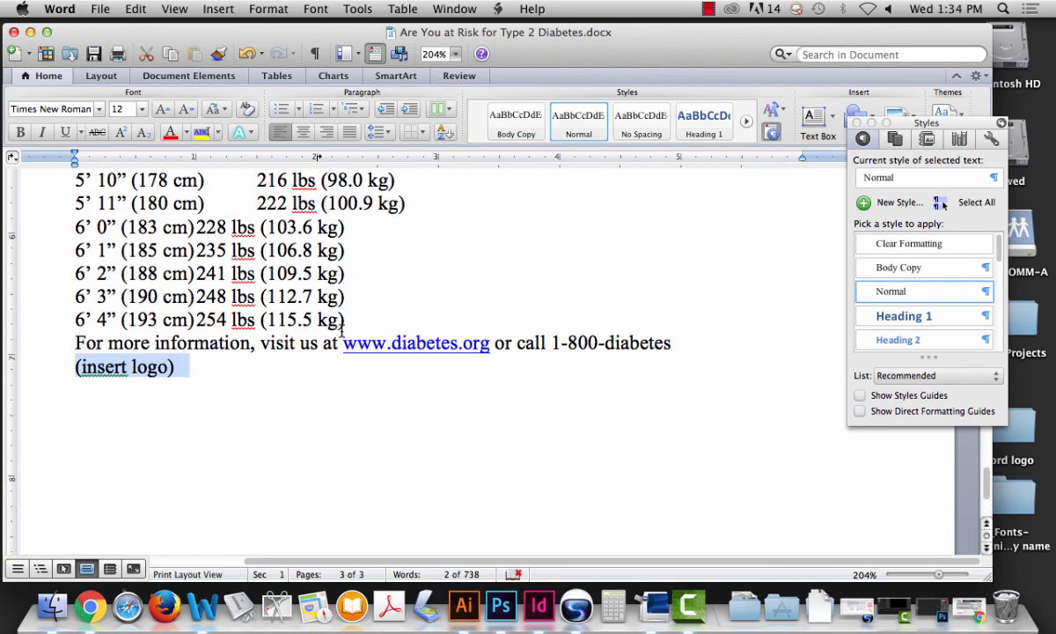
{"action": "scroll", "coordinate": [340, 327], "scroll_direction": "up", "scroll_amount": 20}
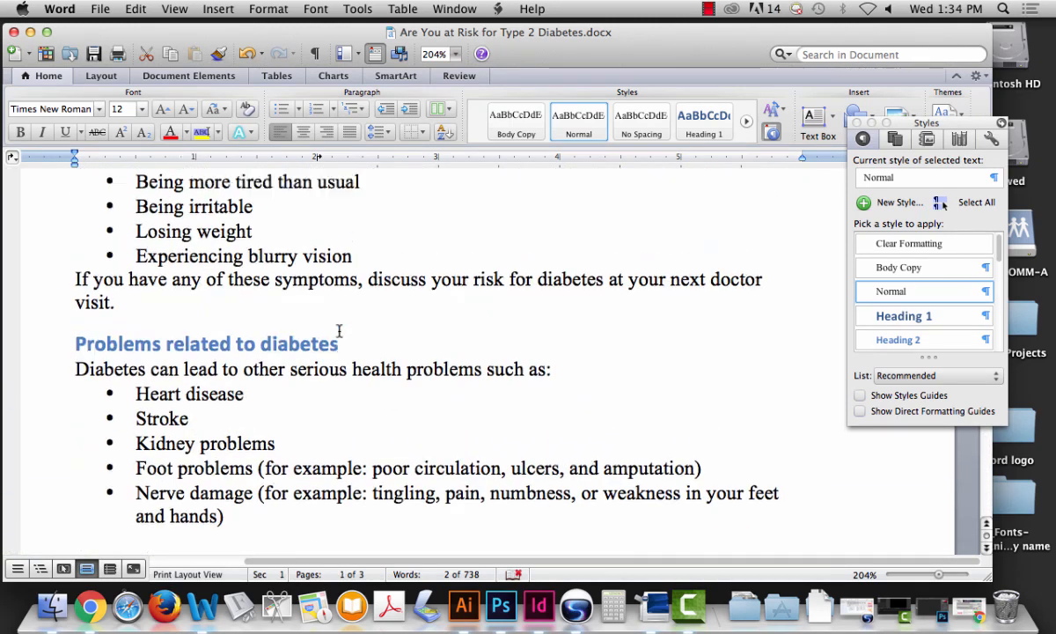
{"action": "scroll", "coordinate": [339, 330], "scroll_direction": "up", "scroll_amount": 10}
{"action": "left_click", "coordinate": [280, 276]}
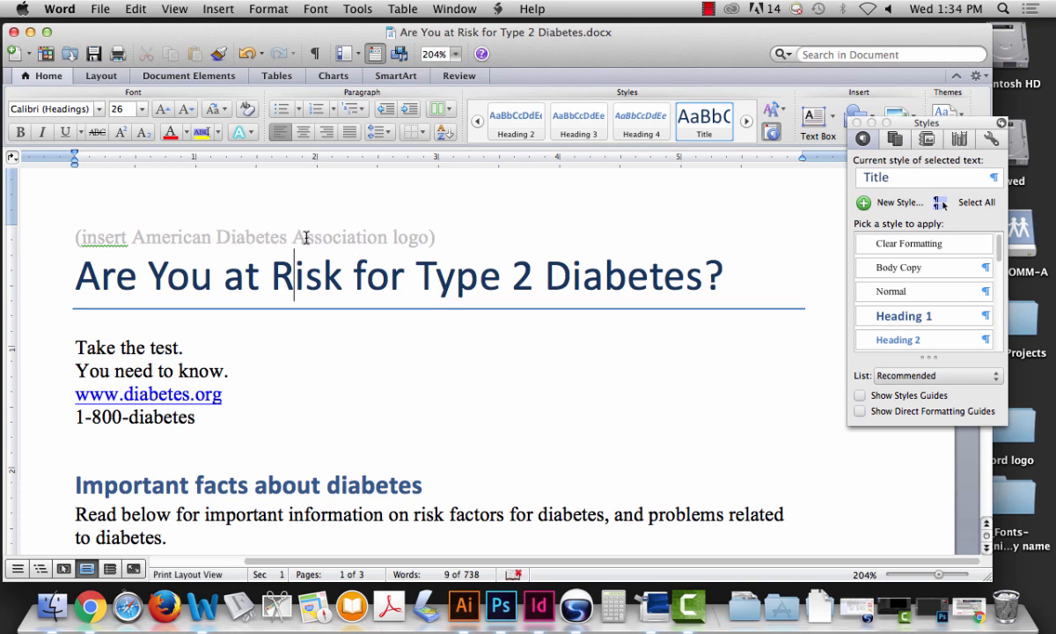
{"action": "left_click_drag", "start_coordinate": [274, 258], "coordinate": [353, 263]}
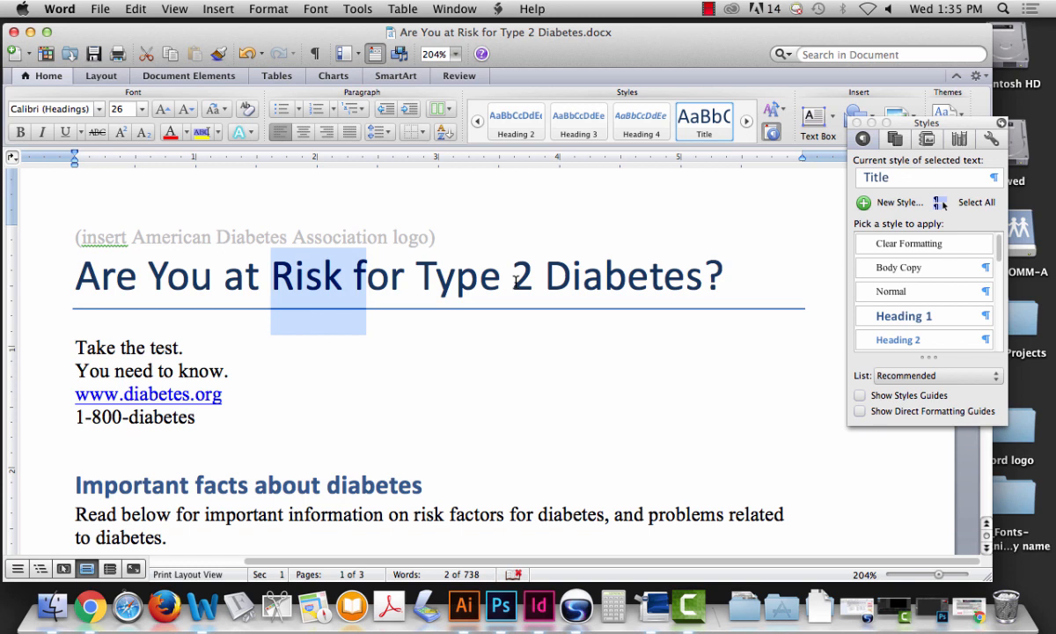
{"action": "scroll", "coordinate": [532, 306], "scroll_direction": "up", "scroll_amount": 2}
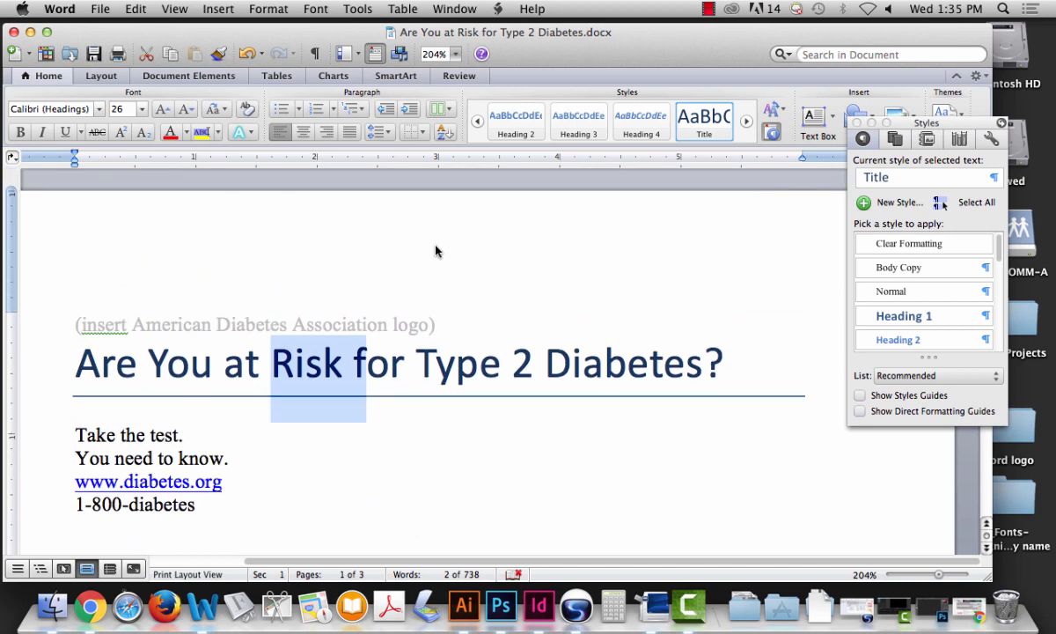
- Save and close the "Are You at Risk for Type 2 Diabetes.docx" document
{"action": "left_click", "coordinate": [99, 9]}
{"action": "left_click", "coordinate": [122, 131]}
{"action": "left_click", "coordinate": [13, 31]}
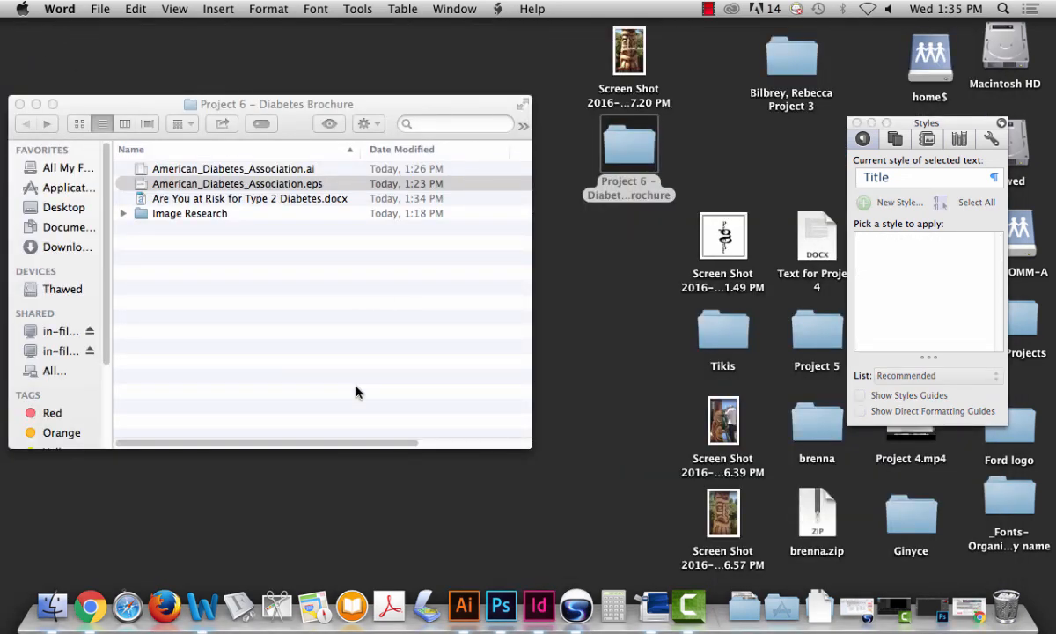
- Switch to InDesign and start a new print document with a page 3.75 in wide and 8.5 in high
{"action": "left_click", "coordinate": [539, 607]}
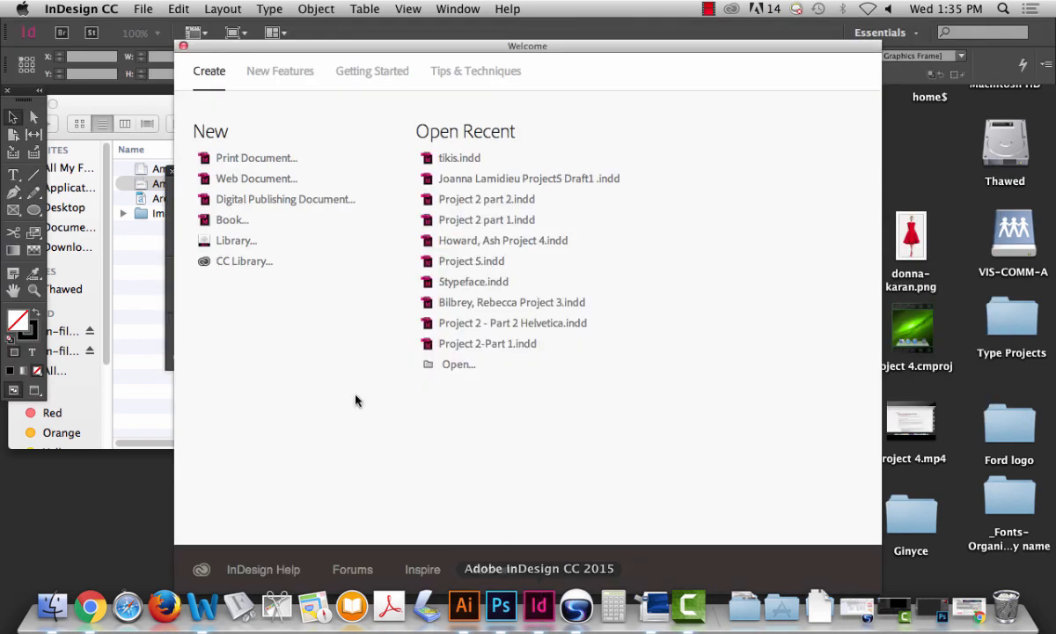
{"action": "left_click", "coordinate": [229, 165]}
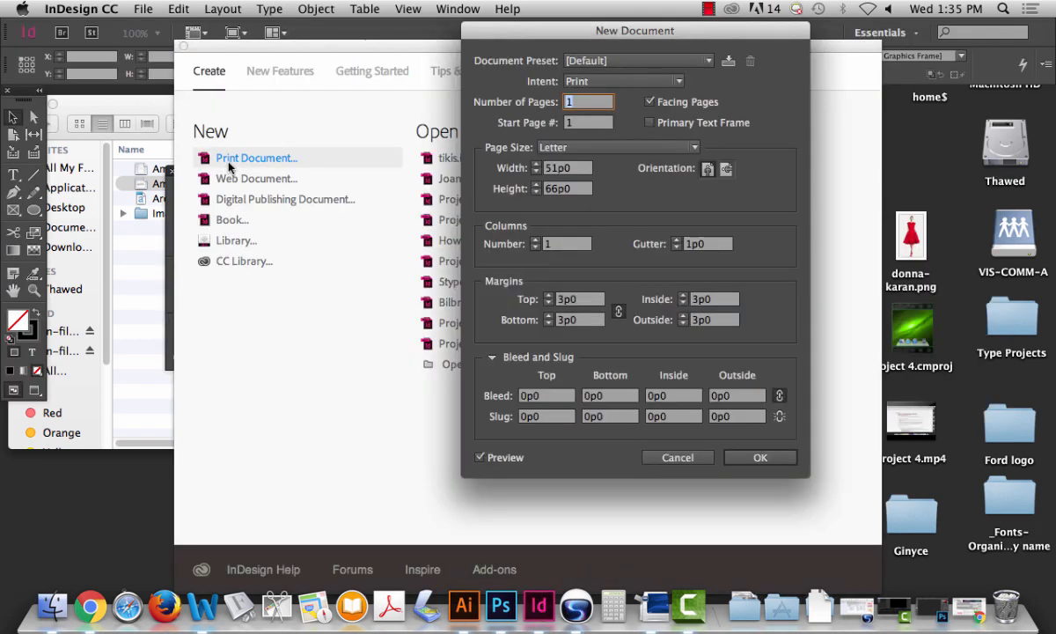
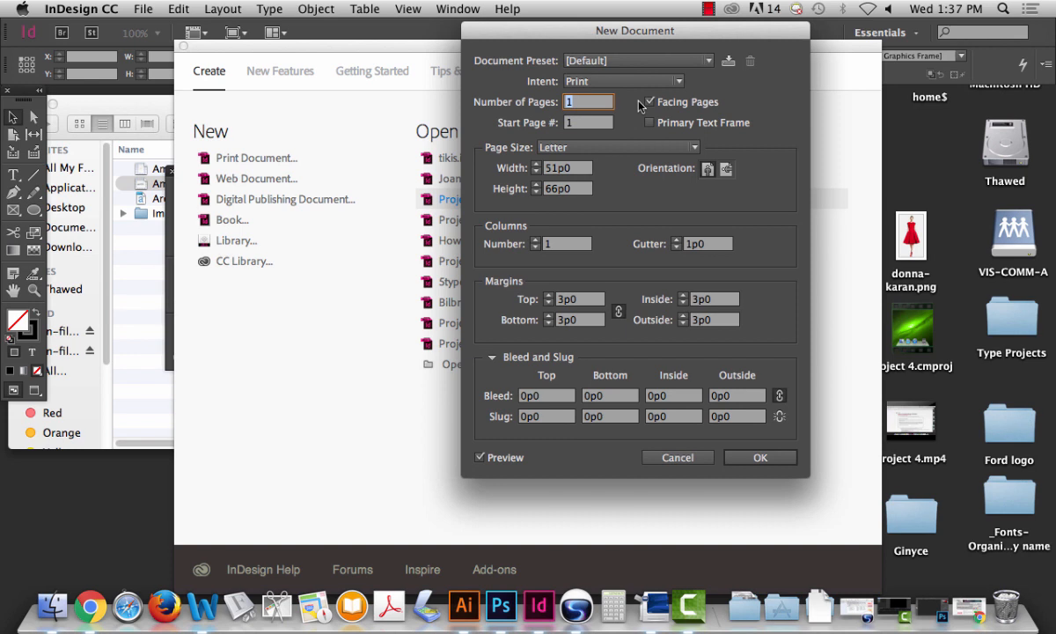
{"action": "left_click", "coordinate": [557, 167]}
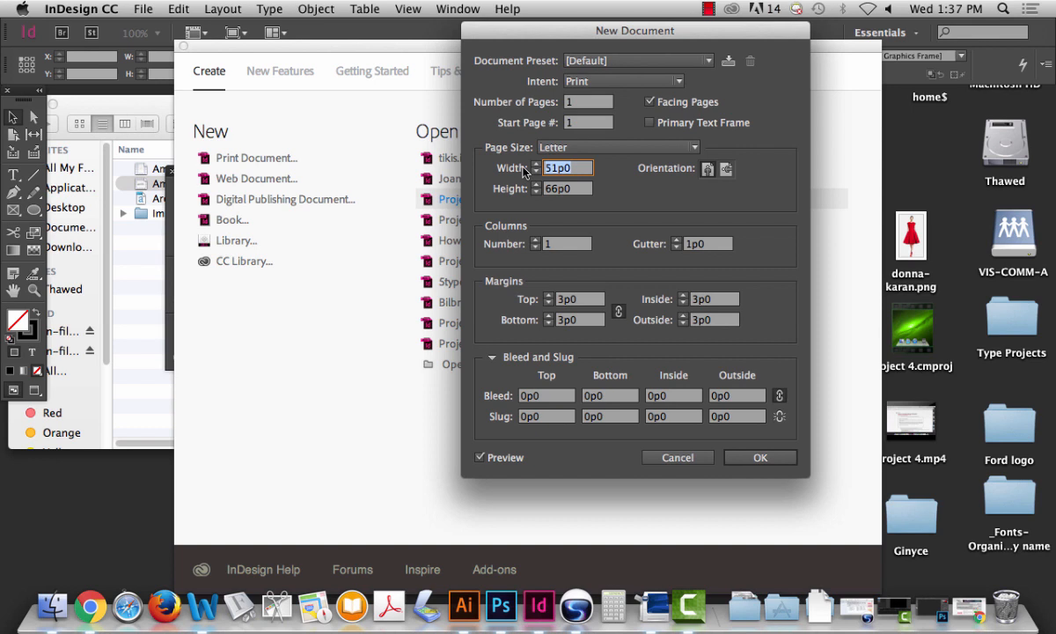
{"action": "type", "text": "3.75 in"}
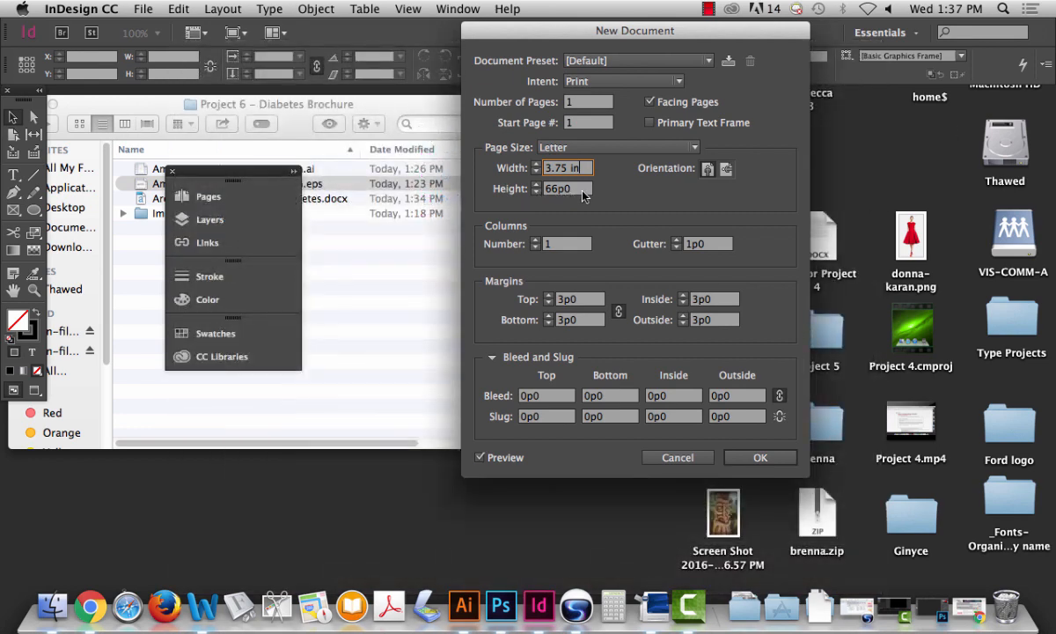
{"action": "key", "text": "Tab"}
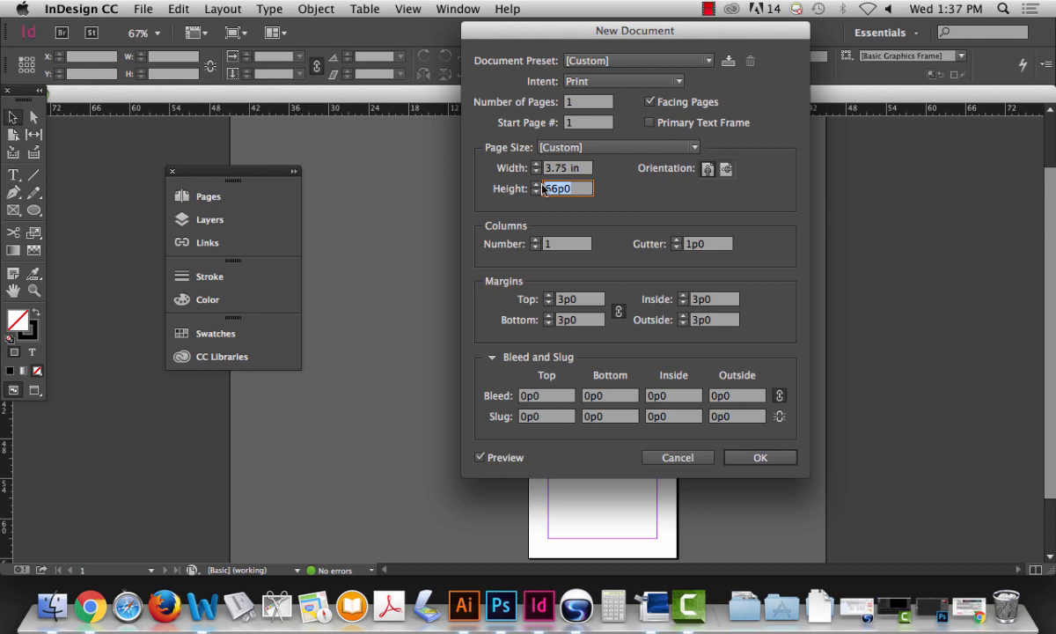
{"action": "type", "text": "8.5 in"}
- Set all four page margins to 2p0
{"action": "left_click", "coordinate": [541, 300]}
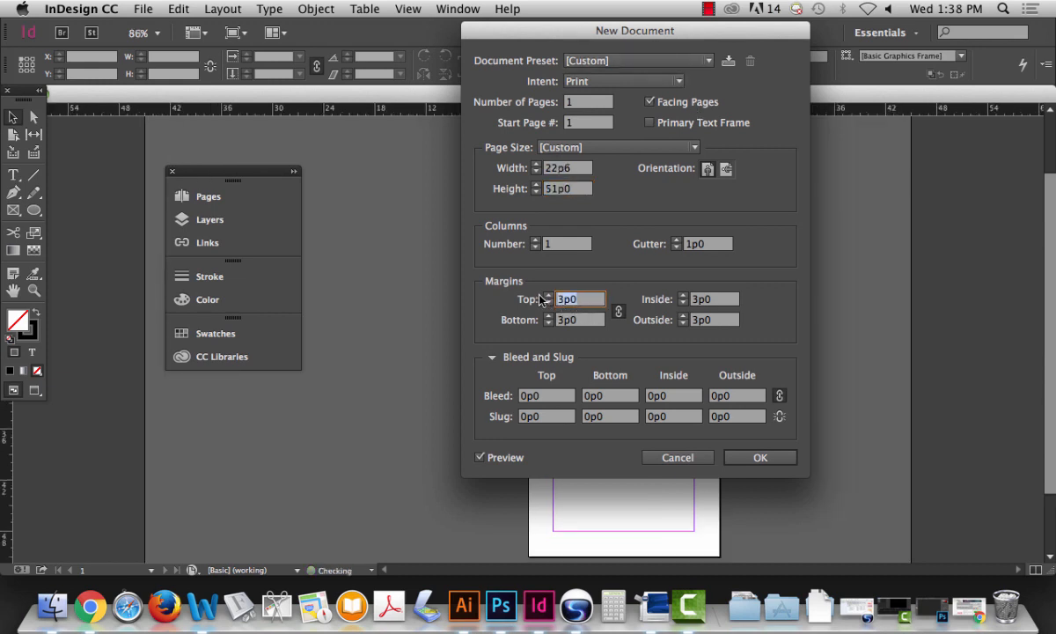
{"action": "type", "text": "2p"}
{"action": "key", "text": "Tab"}
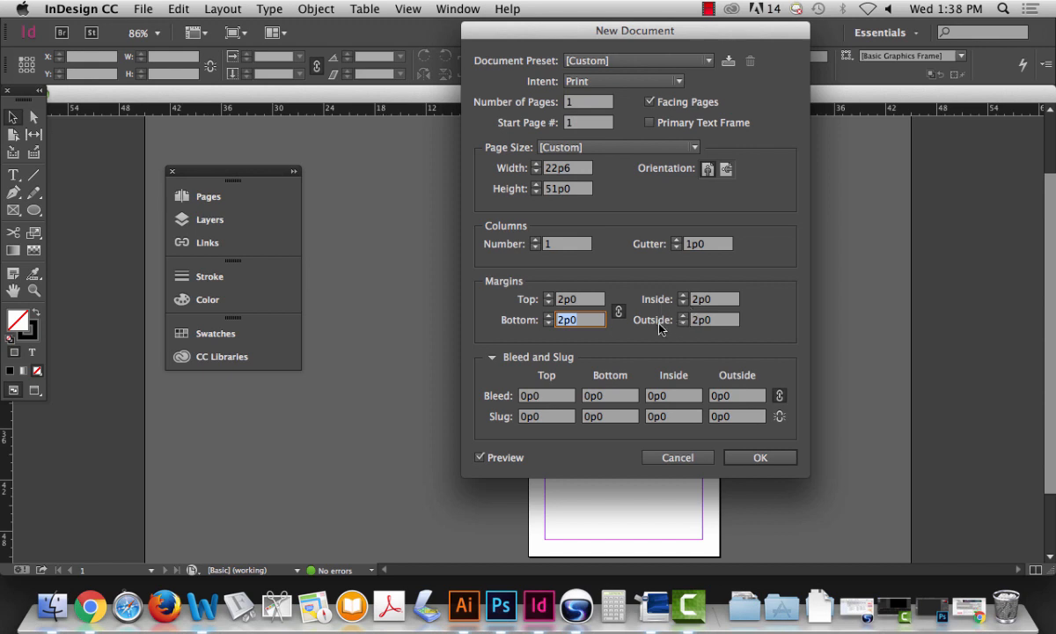
- Preview the page with two columns and set the number of columns back to 1
{"action": "double_click", "coordinate": [561, 248]}
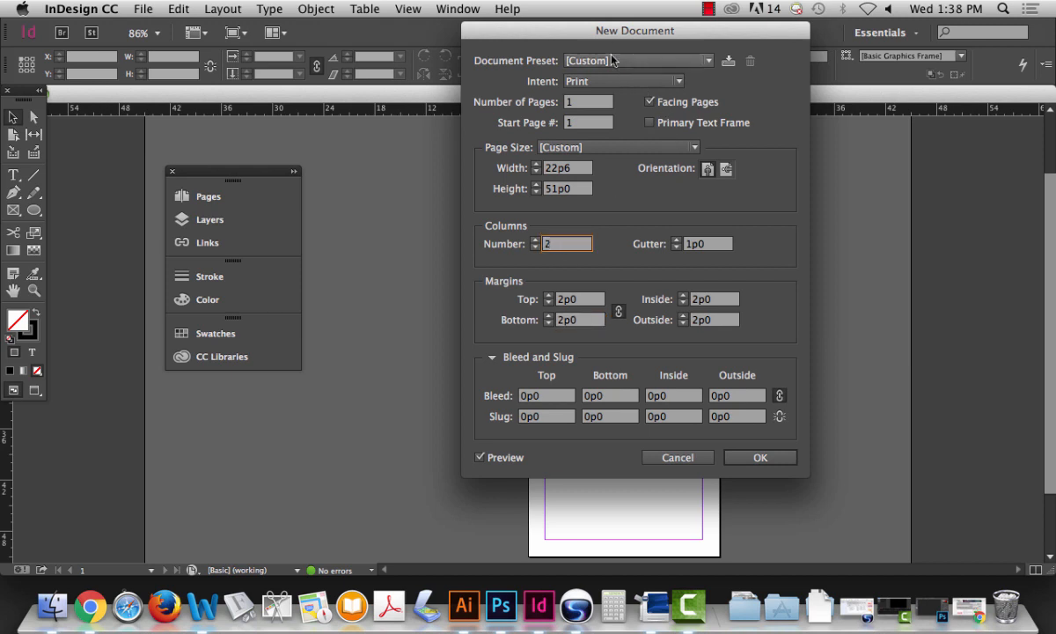
{"action": "type", "text": "2"}
{"action": "left_click_drag", "start_coordinate": [569, 34], "coordinate": [853, 33]}
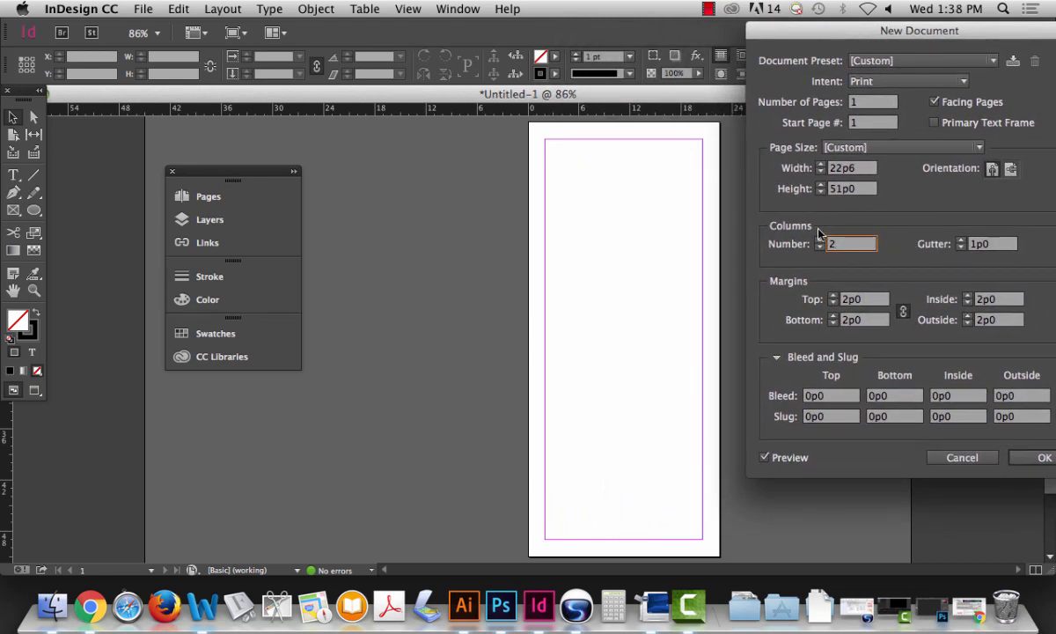
{"action": "key", "text": "Tab"}
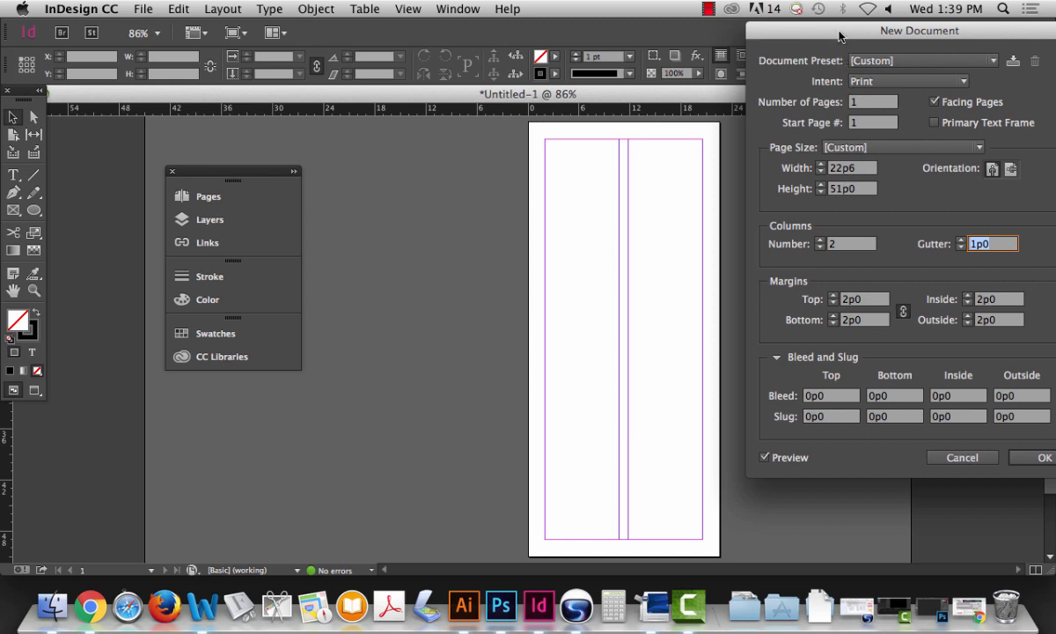
{"action": "left_click_drag", "start_coordinate": [840, 37], "coordinate": [779, 45]}
{"action": "left_click", "coordinate": [761, 253]}
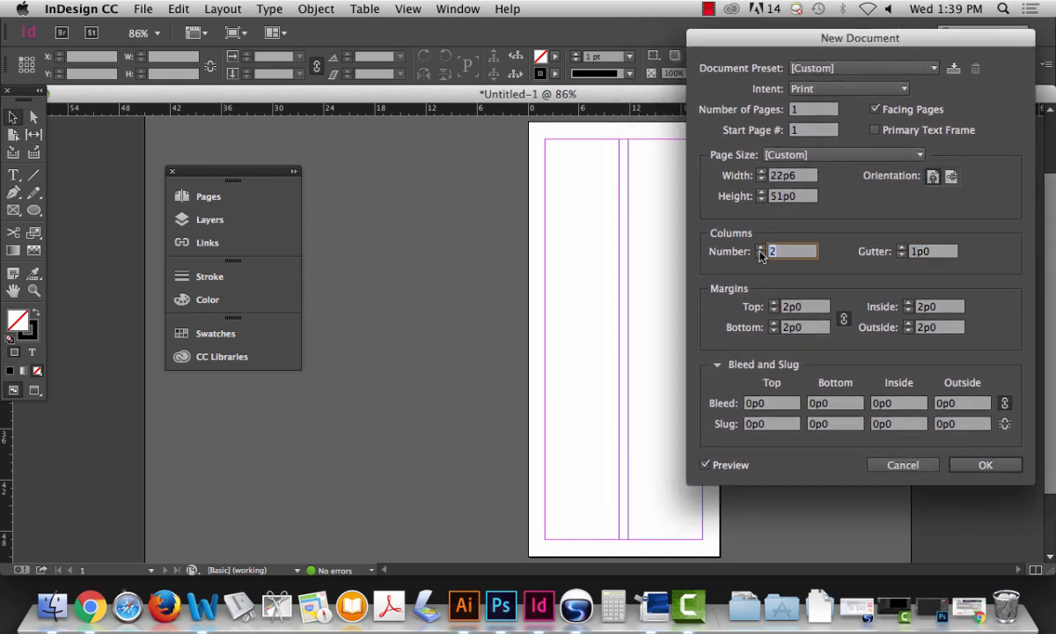
{"action": "type", "text": "1"}
{"action": "key", "text": "Tab"}
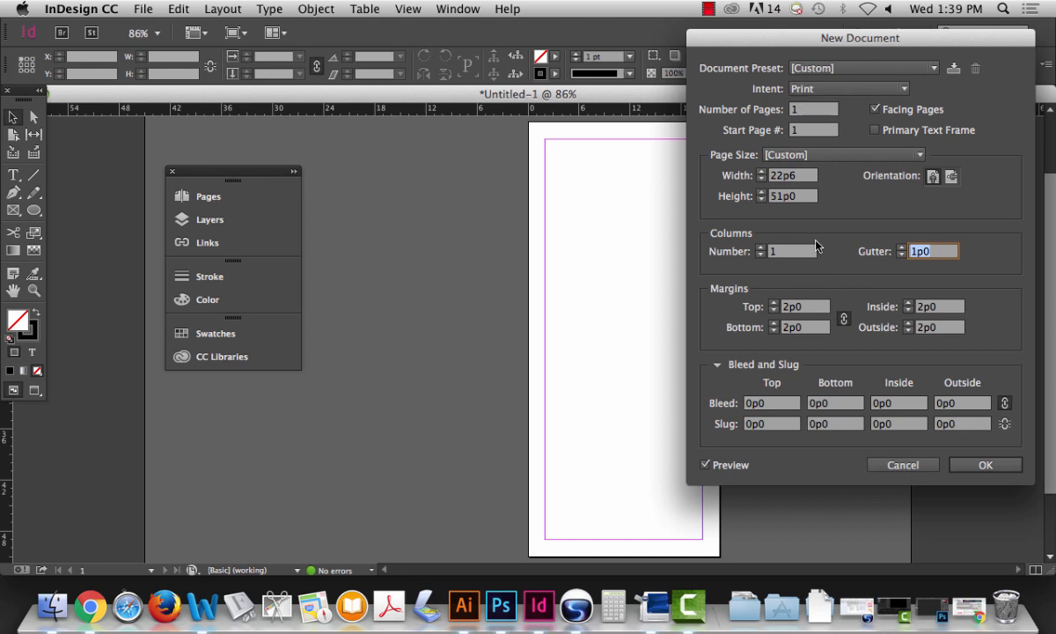
- Set the bleed to 0p9 on all sides and create the document
{"action": "left_click_drag", "start_coordinate": [773, 406], "coordinate": [746, 405]}
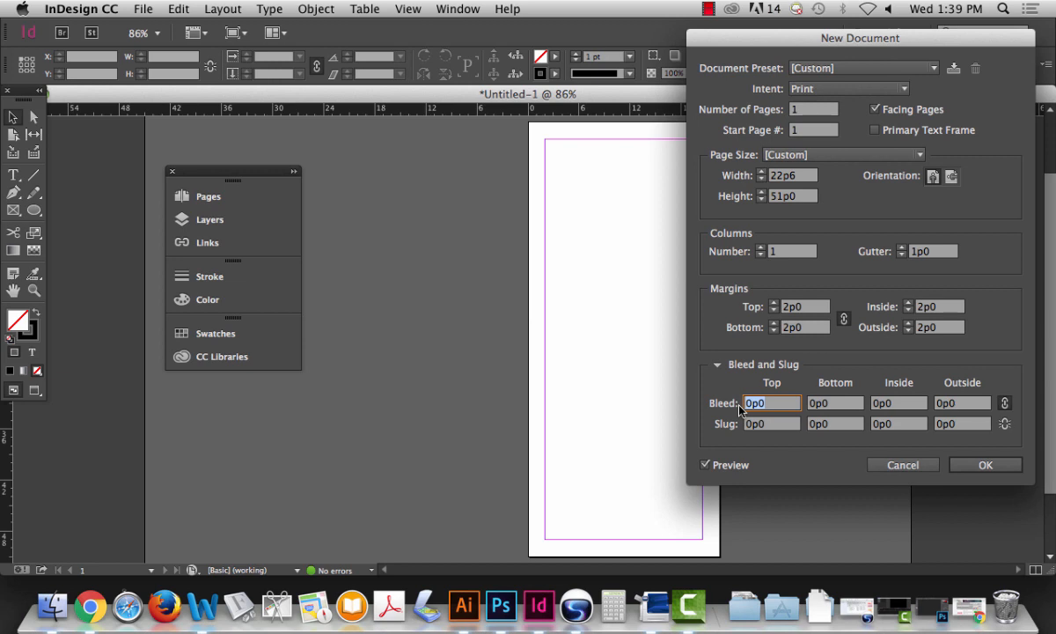
{"action": "type", "text": "p9"}
{"action": "key", "text": "Tab"}
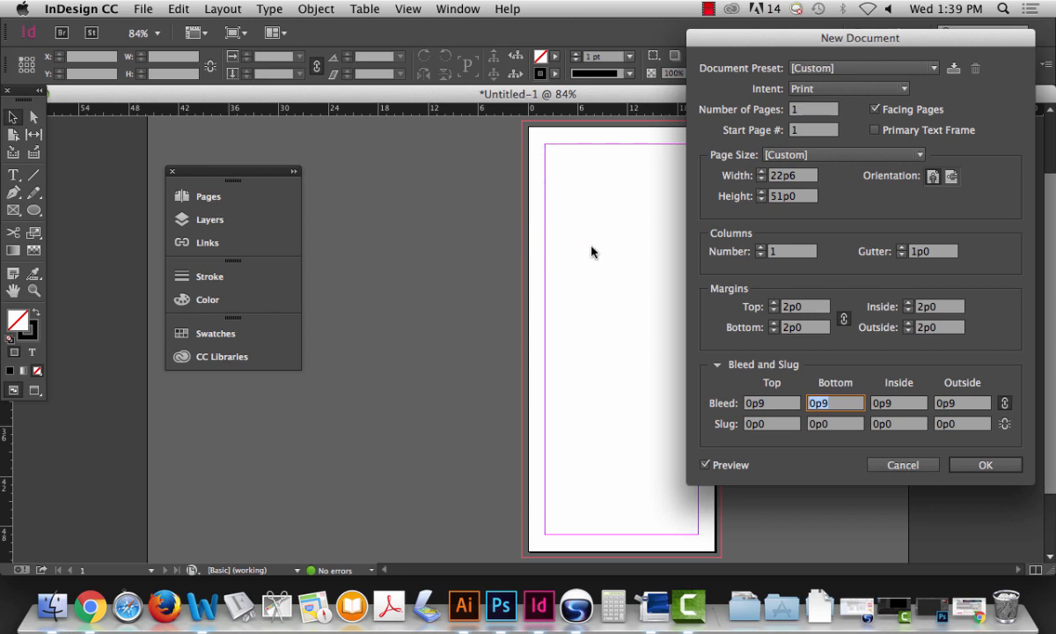
{"action": "left_click_drag", "start_coordinate": [752, 41], "coordinate": [701, 48]}
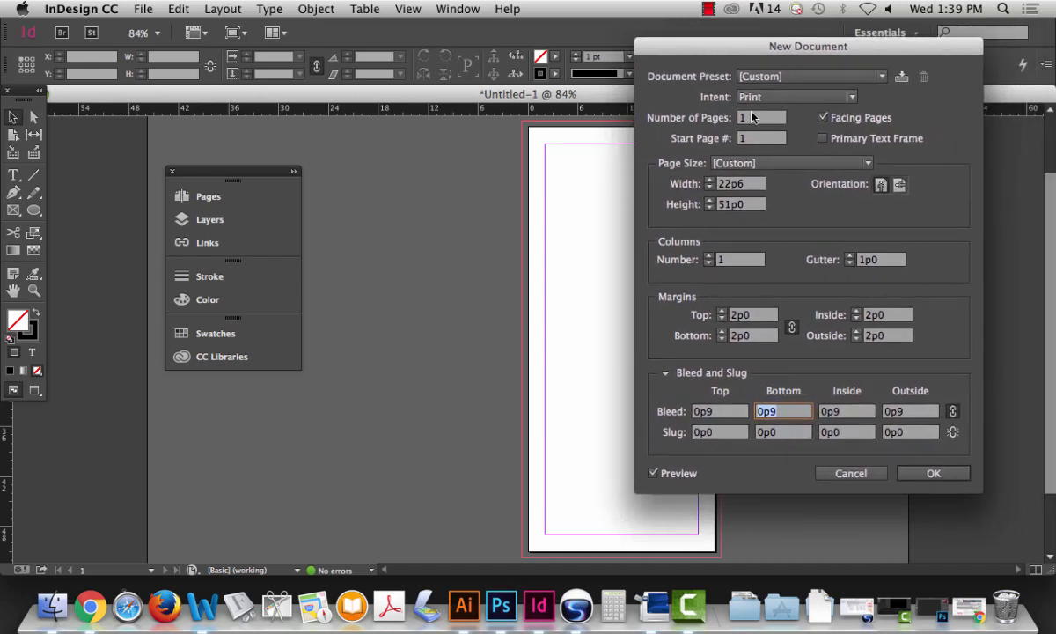
{"action": "left_click", "coordinate": [934, 474]}
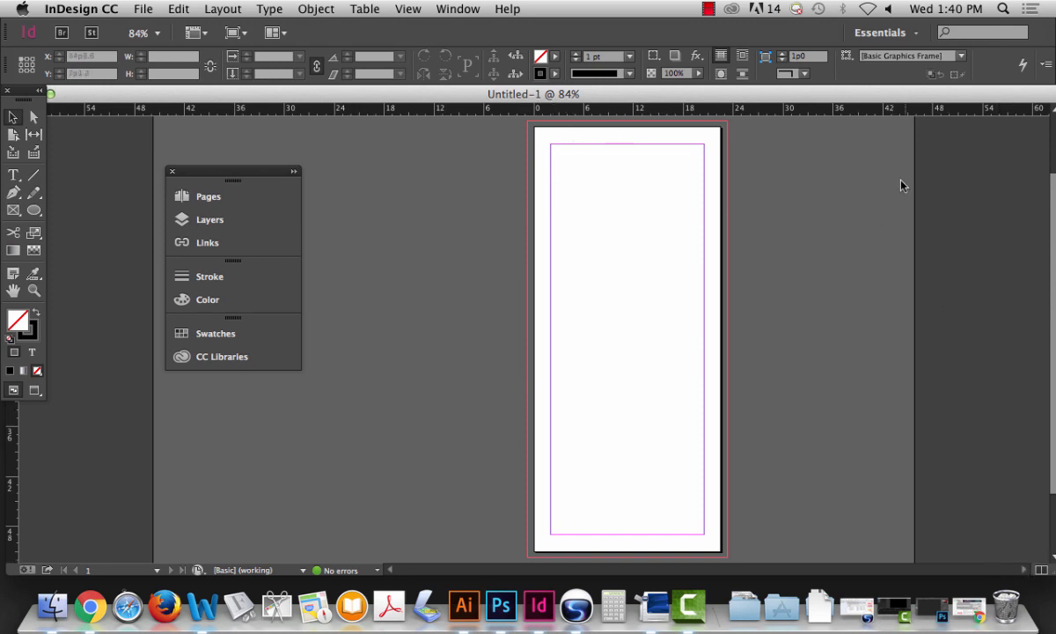
- Move the floating panel group clear of the canvas beside the page and show the document's pages and masters
{"action": "mouse_move", "coordinate": [212, 177]}
{"action": "left_mouse_down"}
{"action": "mouse_move", "coordinate": [966, 149]}
{"action": "mouse_move", "coordinate": [990, 101]}
{"action": "mouse_move", "coordinate": [962, 97]}
{"action": "left_mouse_up"}
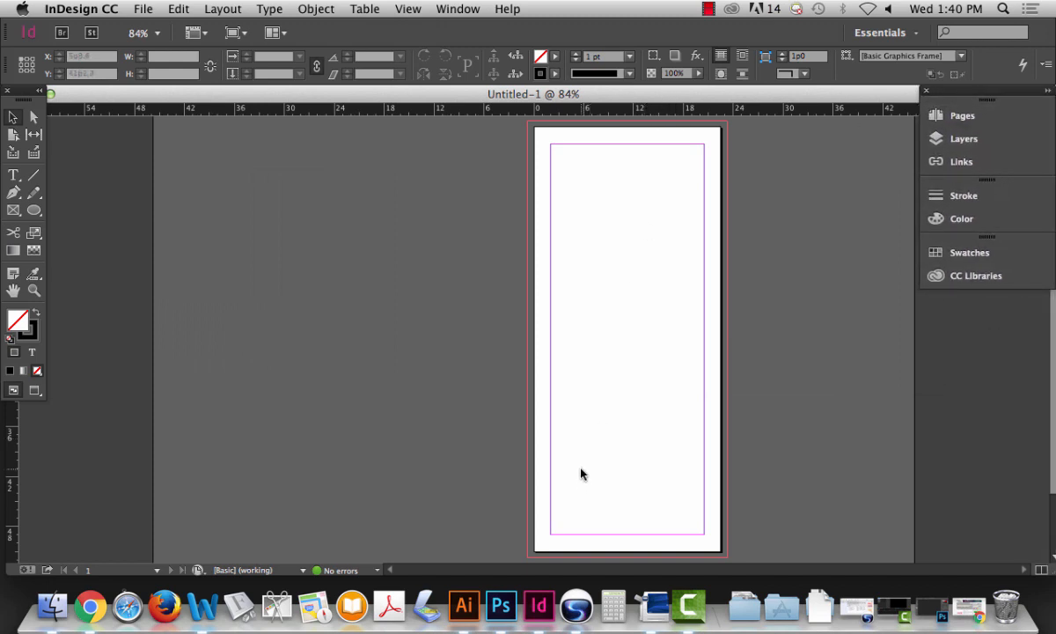
{"action": "scroll", "coordinate": [656, 443], "scroll_direction": "down", "scroll_amount": 1}
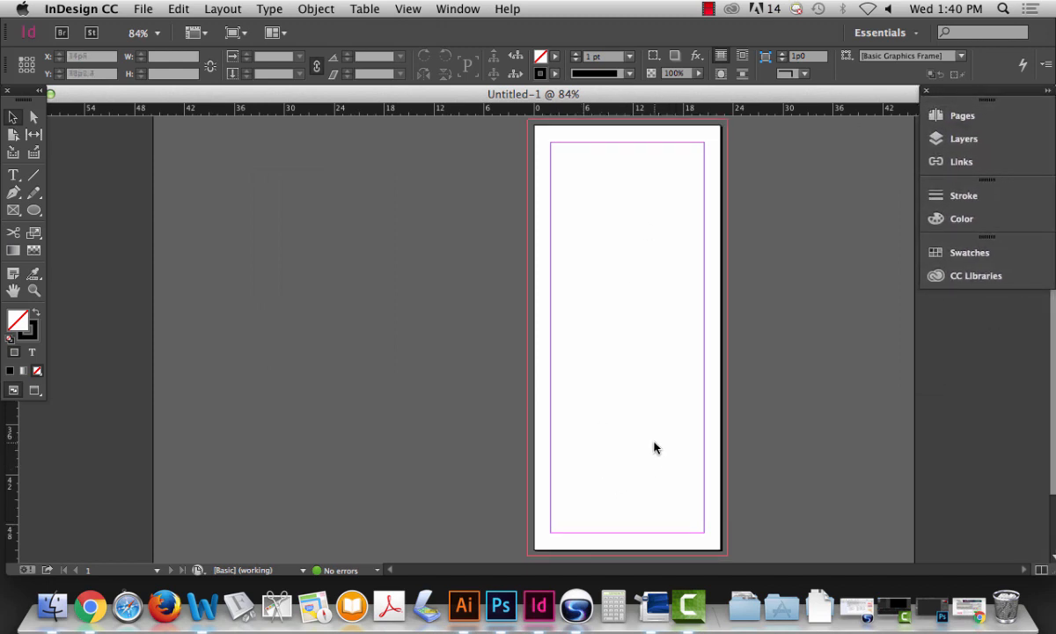
{"action": "left_click", "coordinate": [940, 119]}
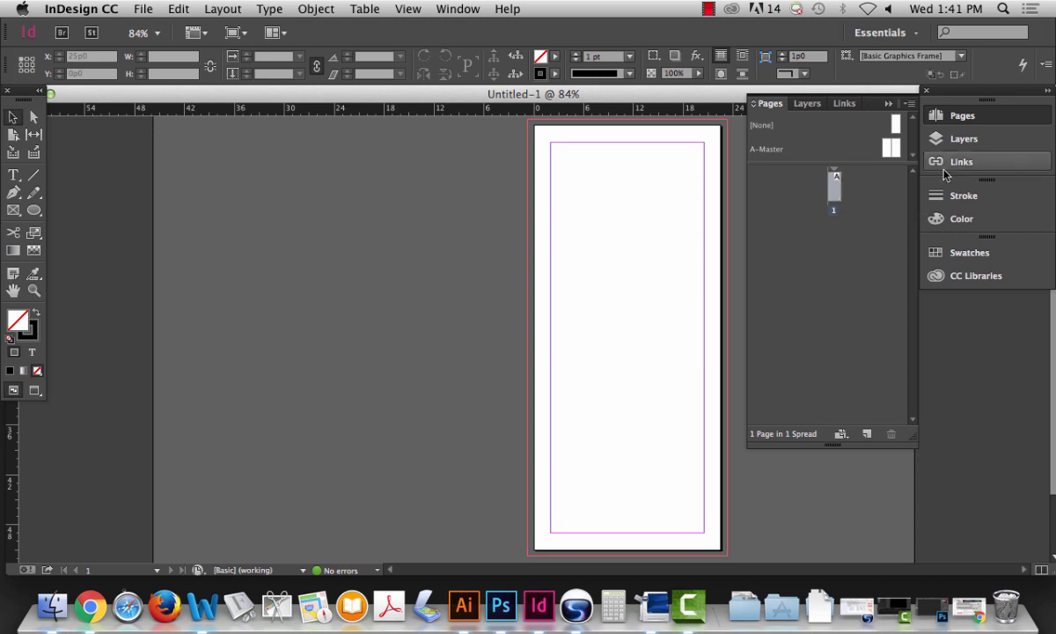
- Try adding a second page from A-Master next to page 1 and delete the added page
{"action": "left_click_drag", "start_coordinate": [895, 152], "coordinate": [851, 187]}
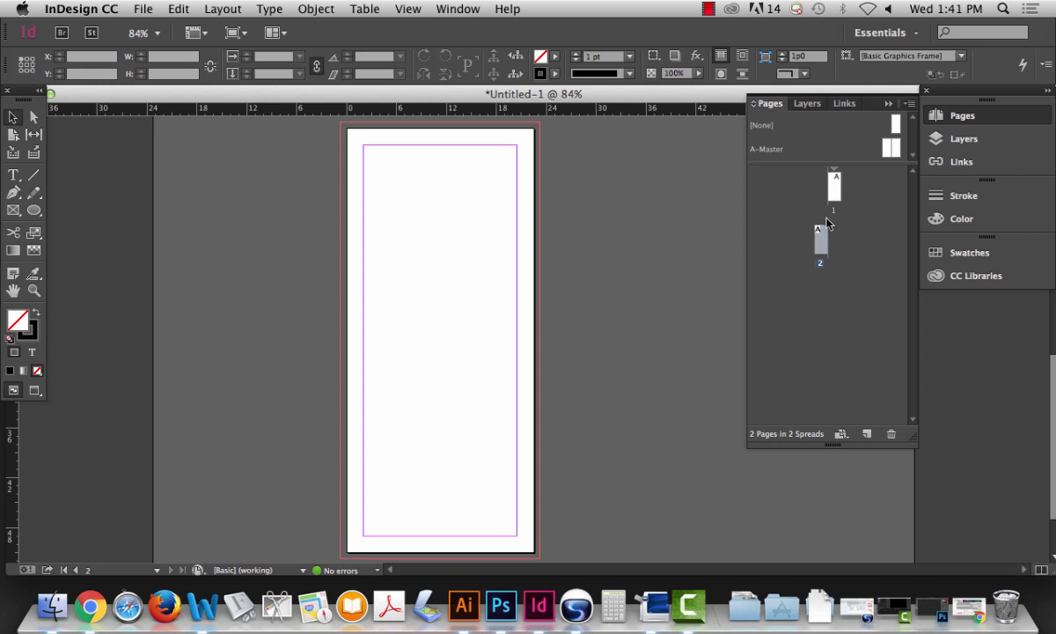
{"action": "left_click_drag", "start_coordinate": [819, 236], "coordinate": [805, 293]}
{"action": "left_click", "coordinate": [892, 432]}
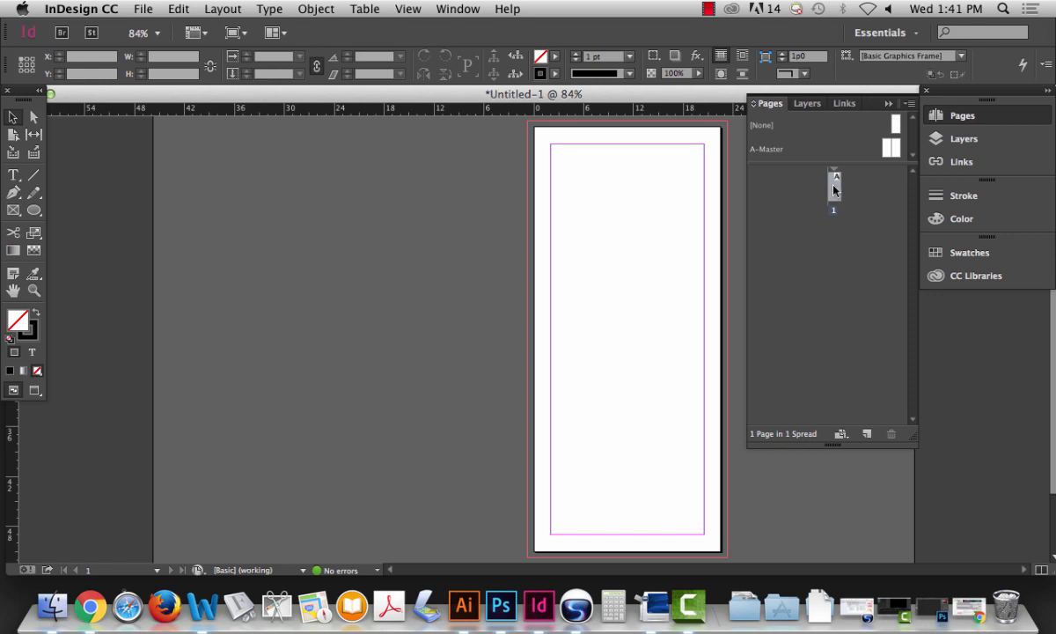
- Turn off Allow Document Pages to Shuffle and add four A-Master pages beside page 1 to form one five-page spread
{"action": "right_click", "coordinate": [834, 190]}
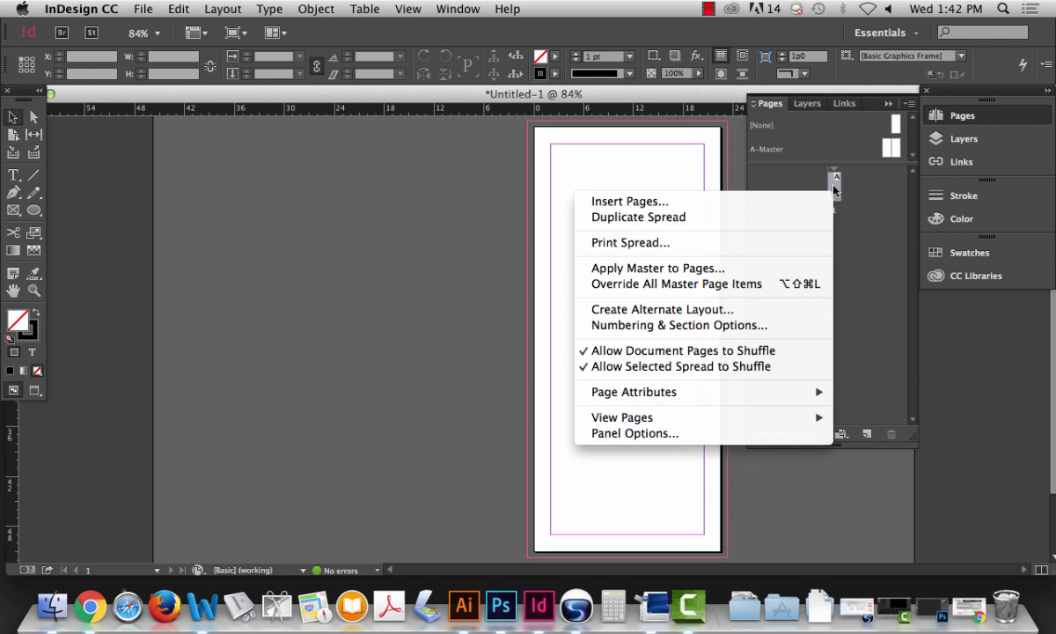
{"action": "left_click", "coordinate": [607, 352]}
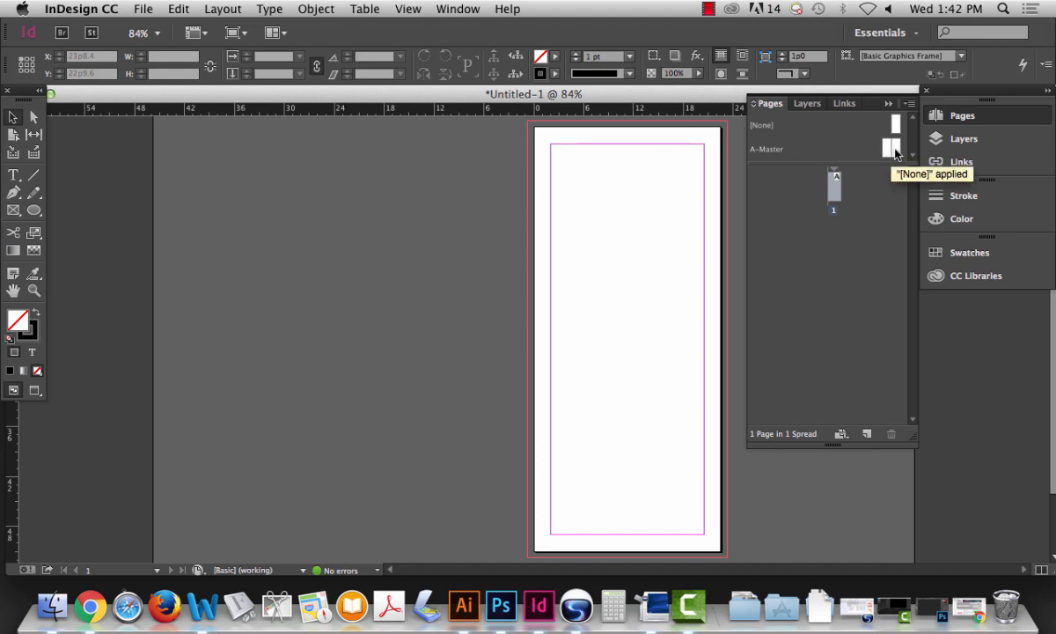
{"action": "left_click_drag", "start_coordinate": [899, 152], "coordinate": [842, 190]}
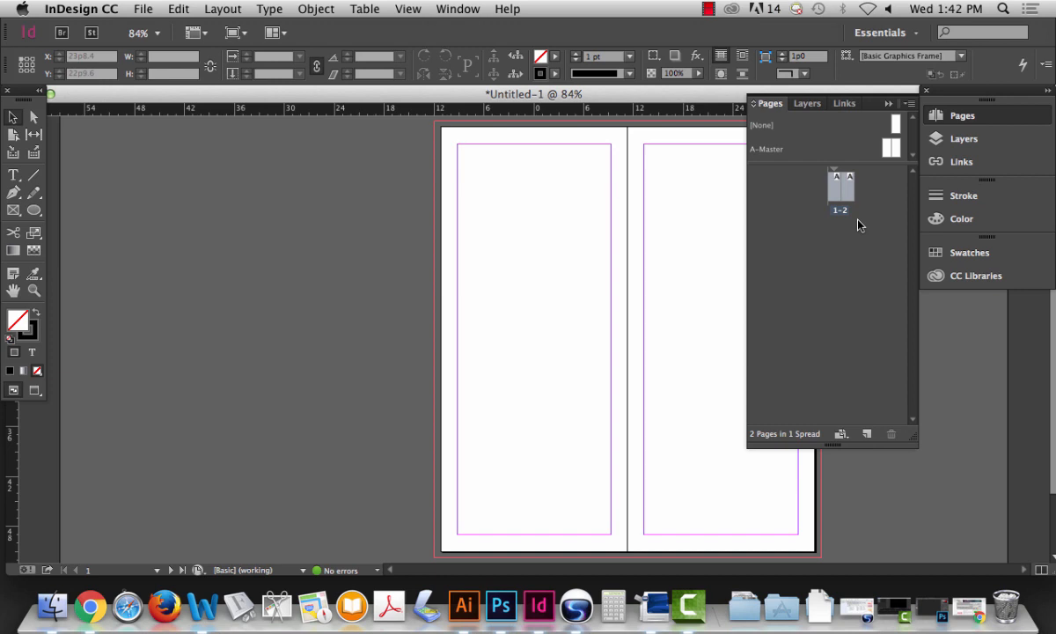
{"action": "left_click_drag", "start_coordinate": [887, 148], "coordinate": [827, 189]}
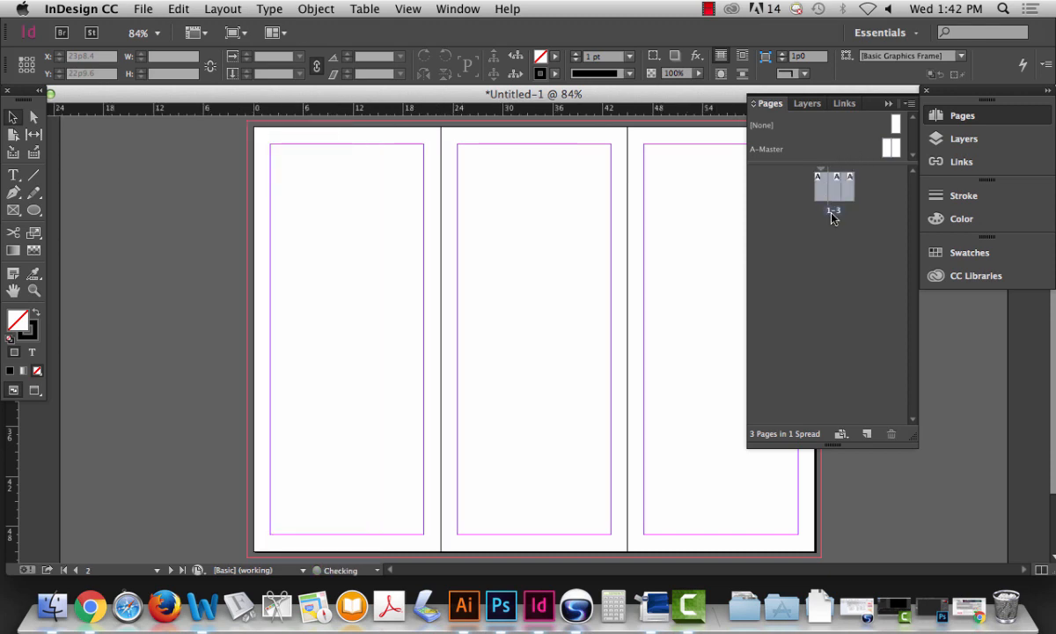
{"action": "left_click_drag", "start_coordinate": [891, 147], "coordinate": [824, 184]}
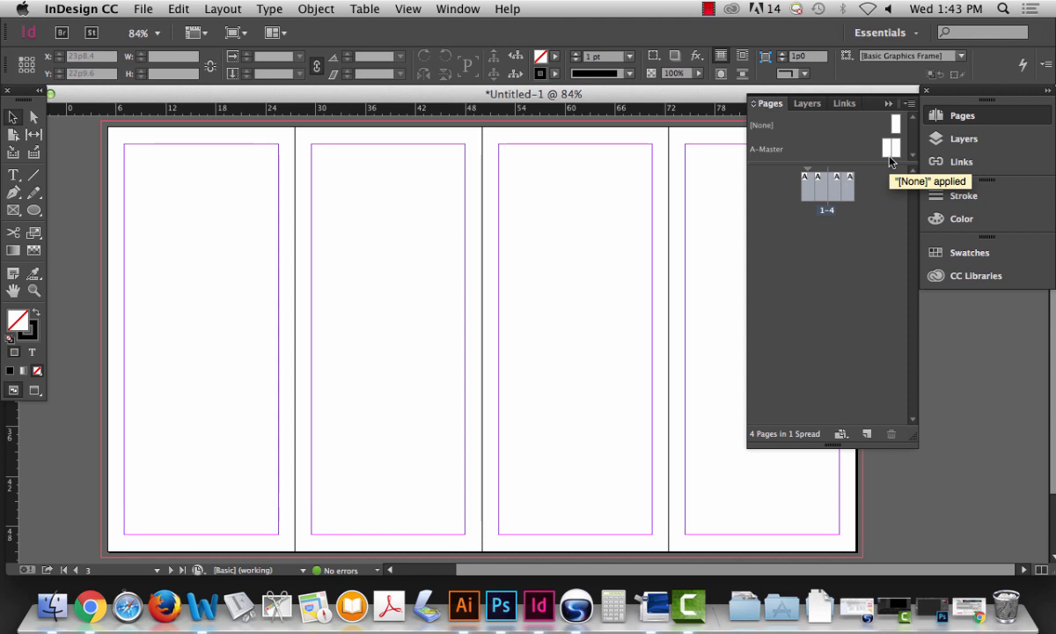
{"action": "left_click_drag", "start_coordinate": [890, 159], "coordinate": [803, 175]}
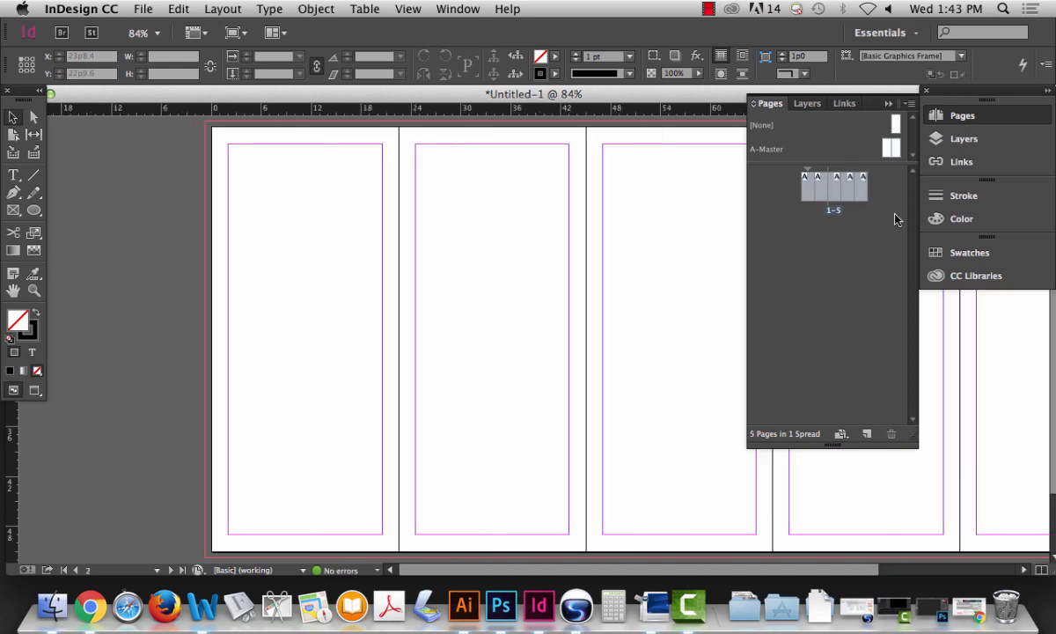
{"action": "scroll", "coordinate": [722, 315], "scroll_direction": "right", "scroll_amount": 5}
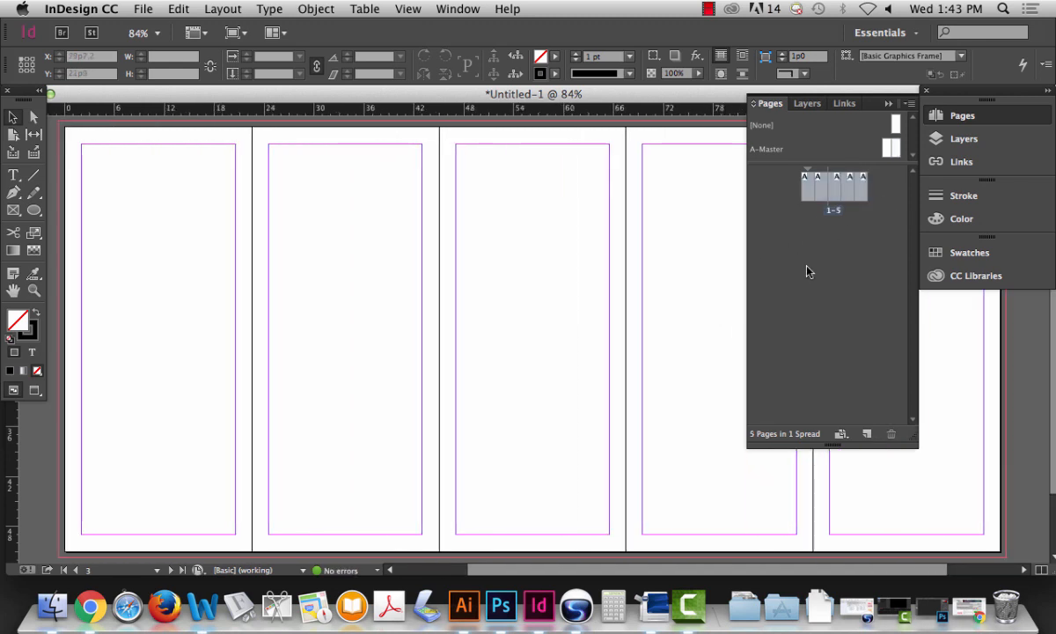
{"action": "key", "text": "super+minus"}
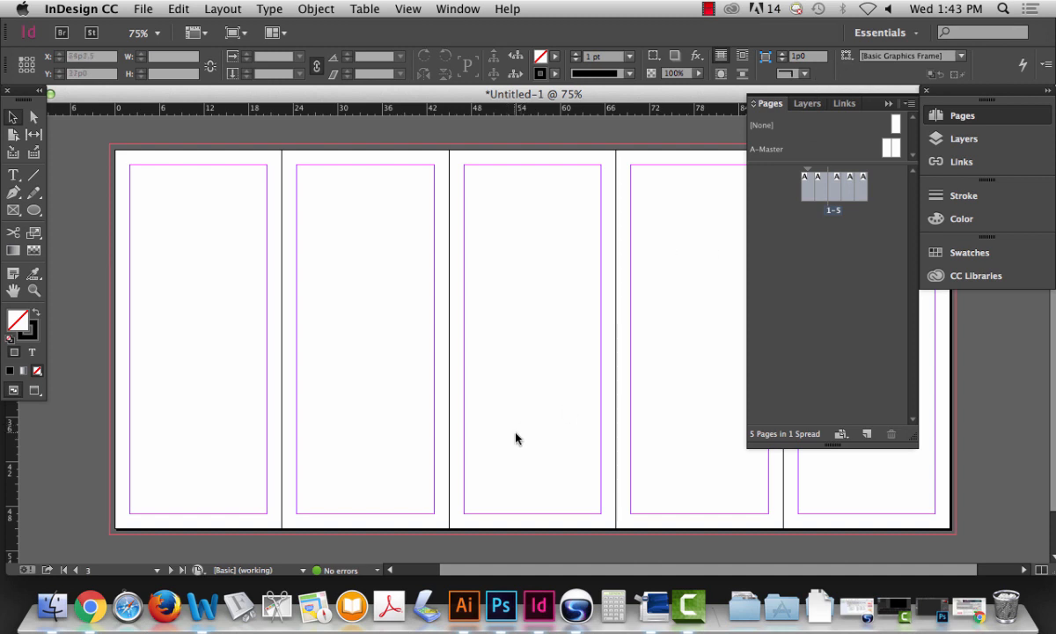
- Switch to Calculator and divide 17 by 5
{"action": "left_click", "coordinate": [619, 605]}
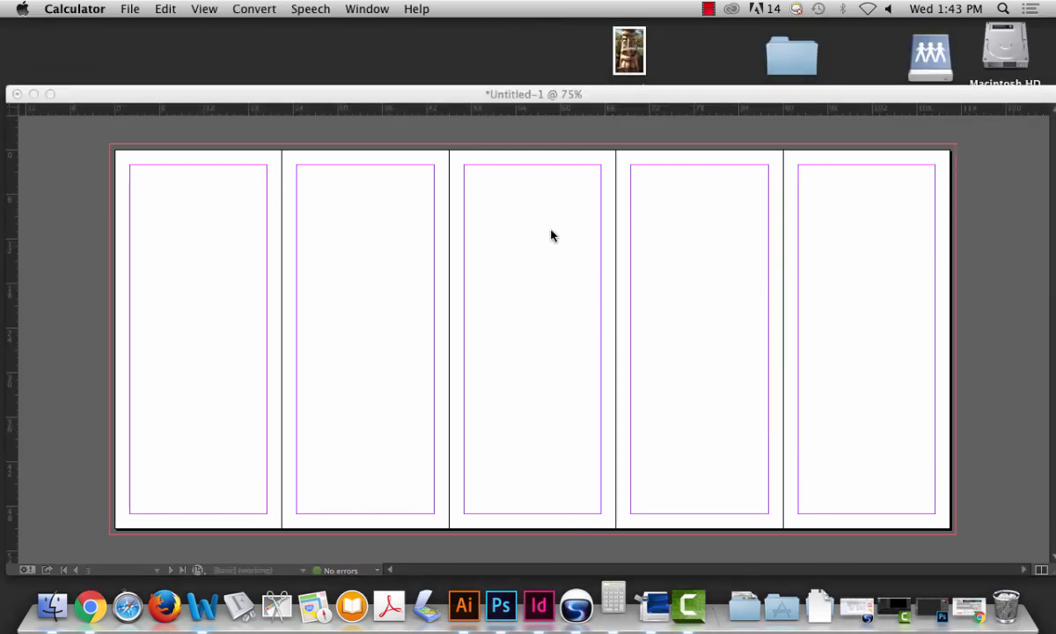
{"action": "left_click", "coordinate": [703, 87]}
{"action": "left_click", "coordinate": [707, 107]}
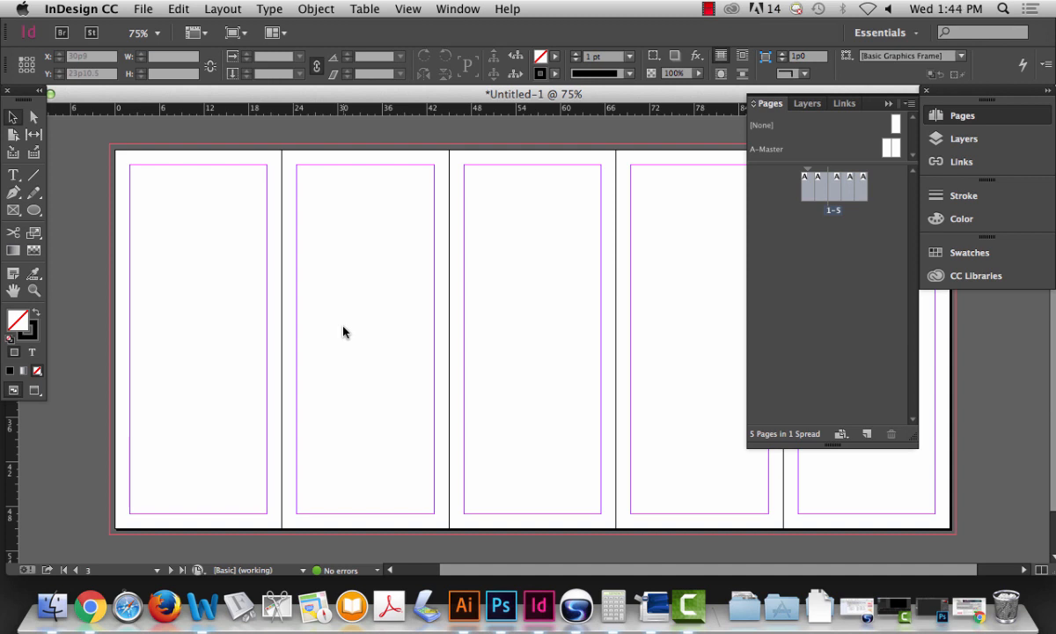
{"action": "left_click", "coordinate": [614, 608]}
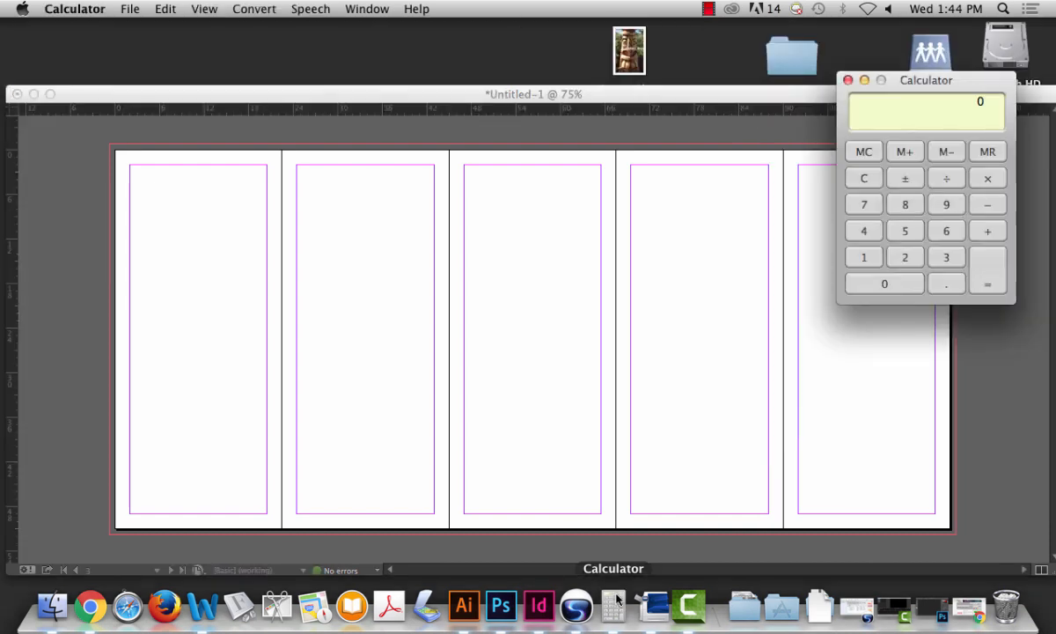
{"action": "left_click", "coordinate": [868, 257]}
{"action": "left_click", "coordinate": [872, 208]}
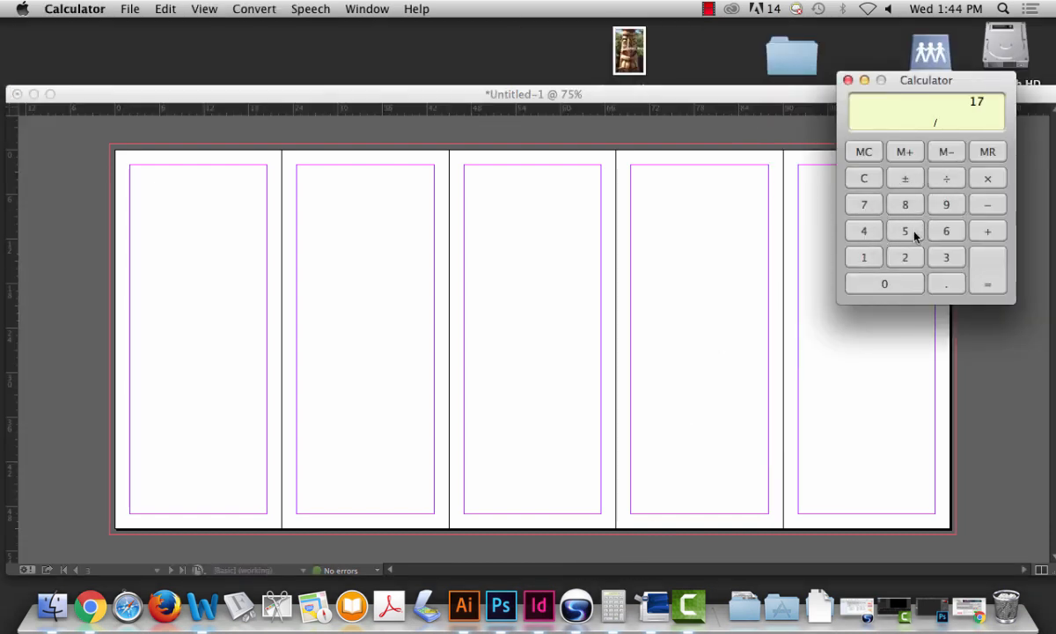
{"action": "left_click", "coordinate": [907, 232]}
{"action": "left_click", "coordinate": [986, 267]}
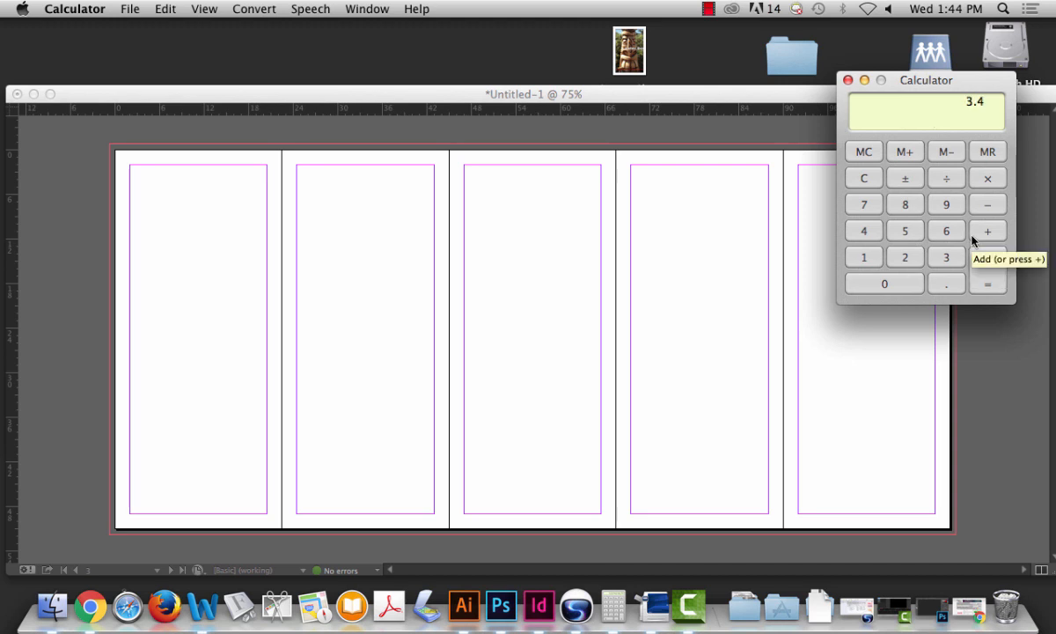
- Divide 17 by 4 in the calculator
{"action": "left_click", "coordinate": [863, 257]}
{"action": "left_click", "coordinate": [864, 204]}
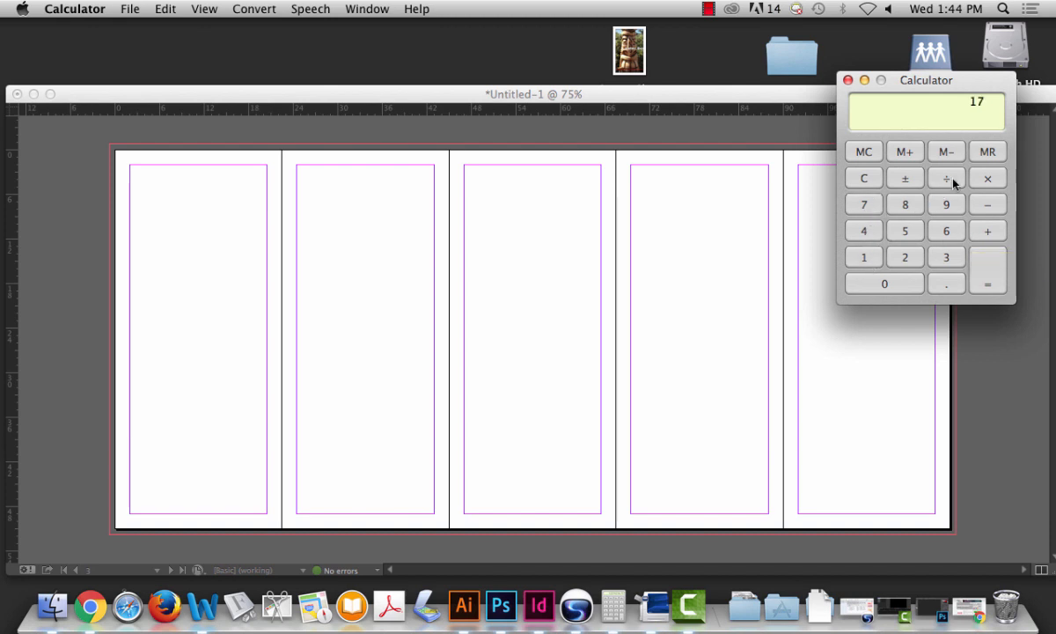
{"action": "left_click", "coordinate": [863, 231]}
{"action": "left_click", "coordinate": [988, 272]}
- Divide 17 by 5 again to get the panel width and close the calculator
{"action": "left_click", "coordinate": [864, 257]}
{"action": "left_click", "coordinate": [864, 204]}
{"action": "left_click", "coordinate": [947, 179]}
{"action": "left_click", "coordinate": [906, 231]}
{"action": "left_click", "coordinate": [988, 268]}
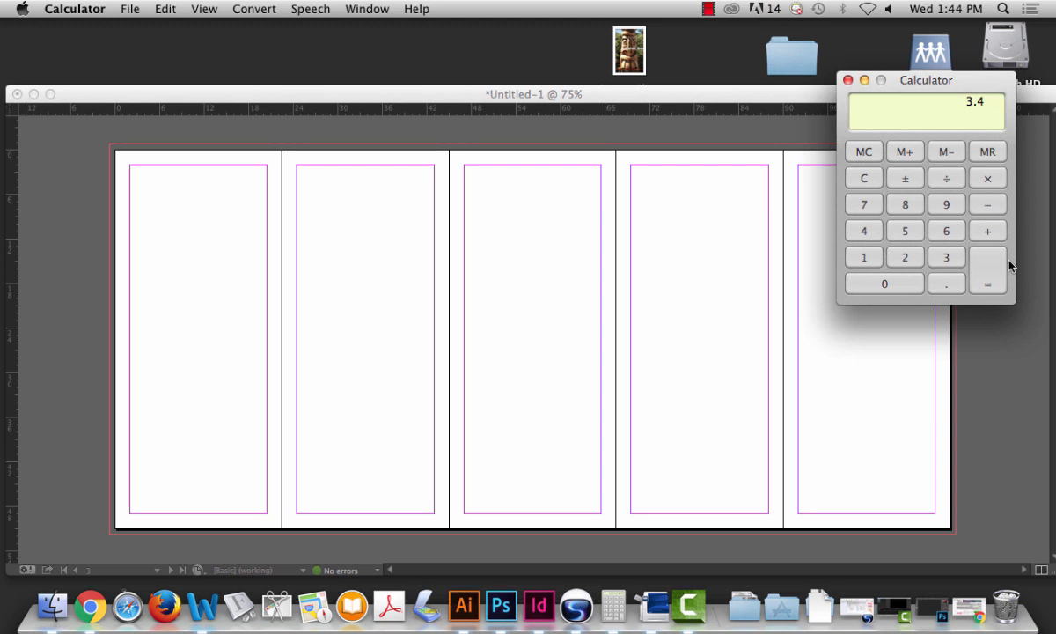
{"action": "left_click", "coordinate": [848, 80]}
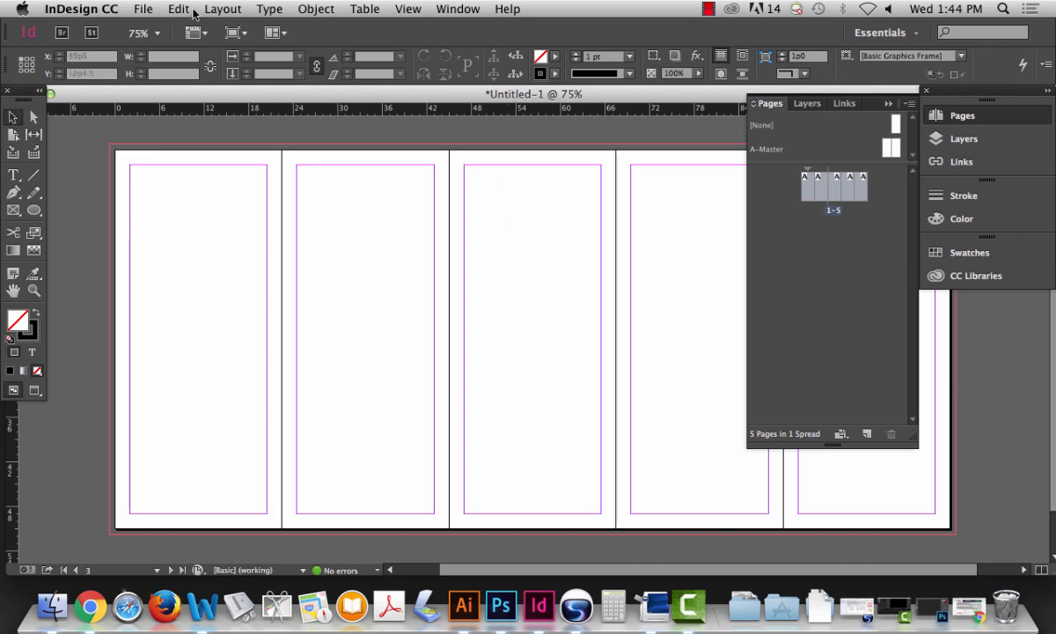
- Set the page width to 3.4 in in the InDesign document's setup
{"action": "left_click", "coordinate": [142, 10]}
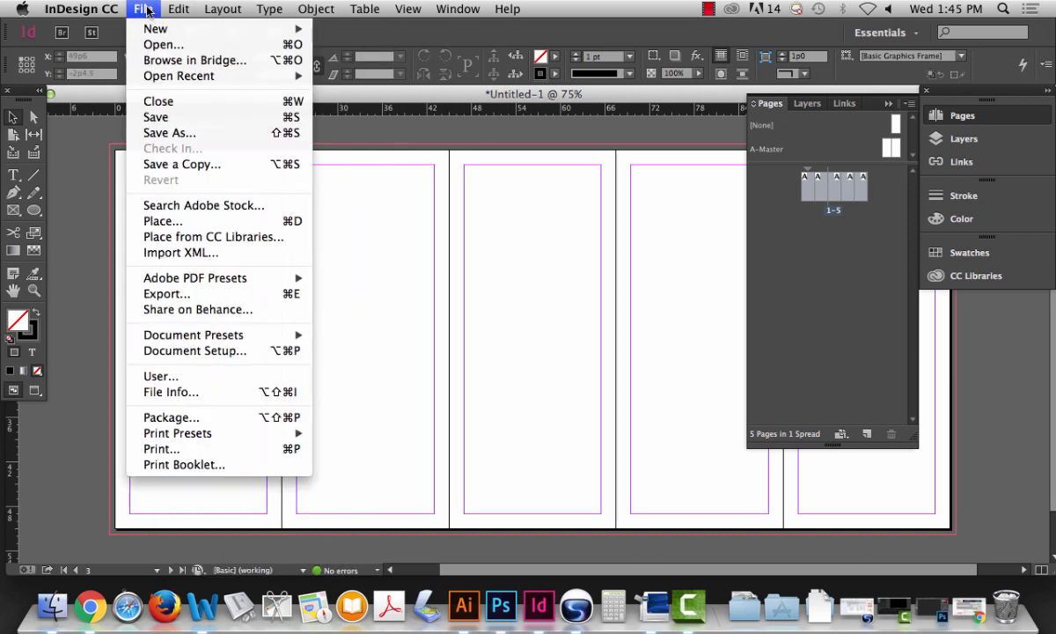
{"action": "left_click", "coordinate": [178, 351]}
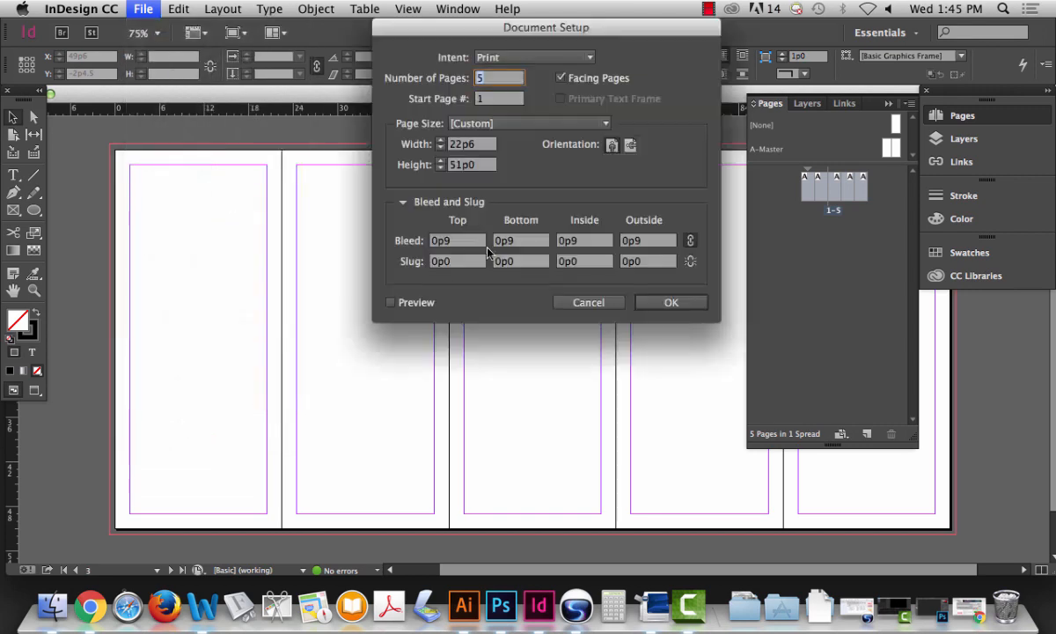
{"action": "double_click", "coordinate": [481, 148]}
{"action": "type", "text": "3."}
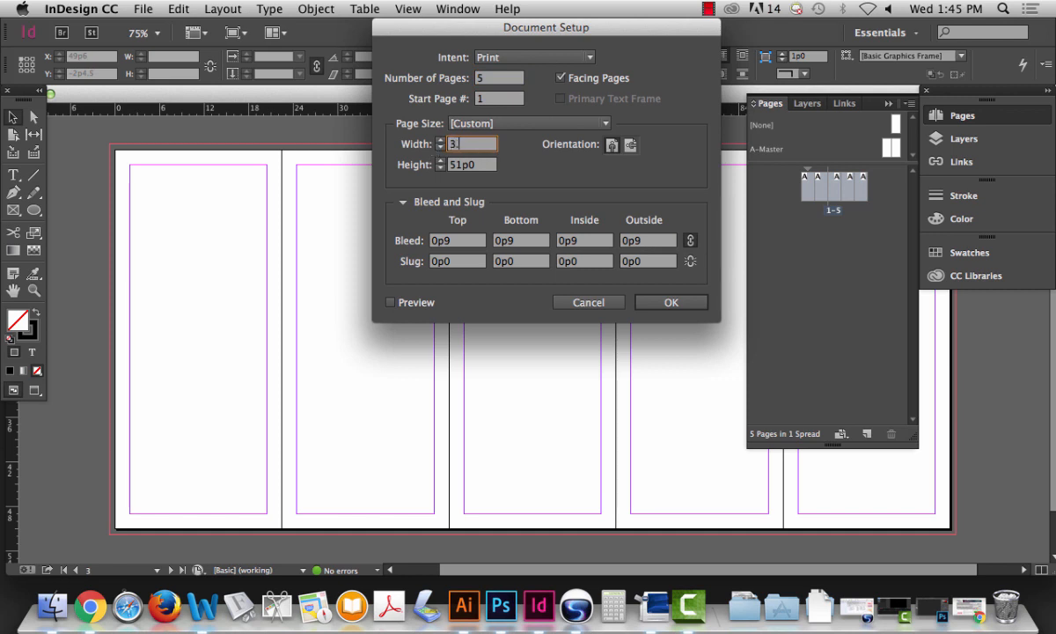
{"action": "type", "text": " in"}
{"action": "left_click", "coordinate": [462, 144]}
{"action": "type", "text": "4"}
- Compare the five-page spread with the new width's preview off and on, and apply the document setup with the preview enabled
{"action": "left_click", "coordinate": [391, 302]}
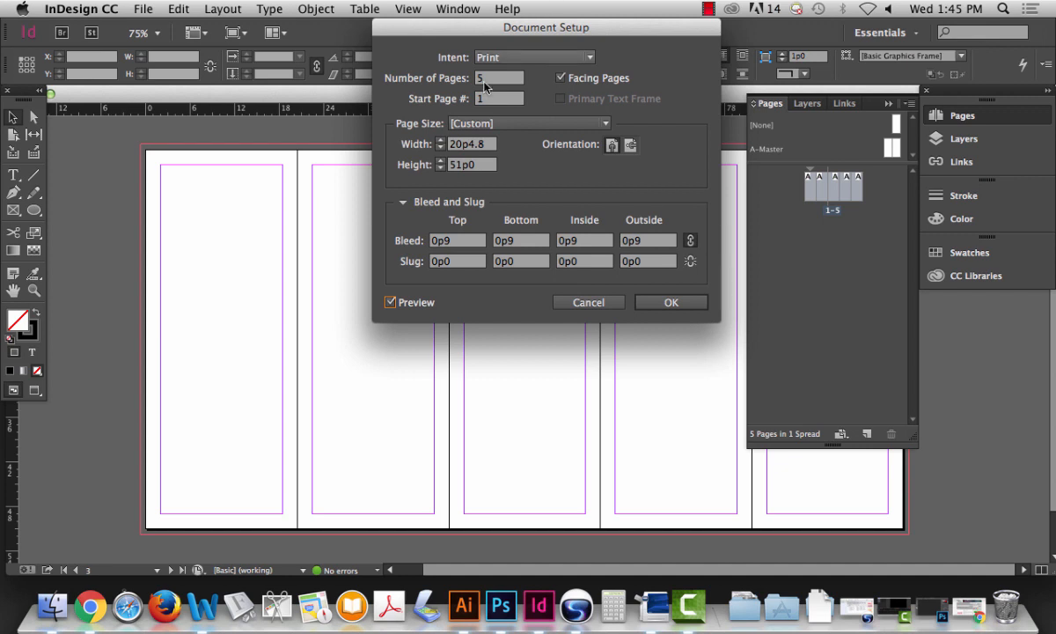
{"action": "left_click", "coordinate": [391, 303]}
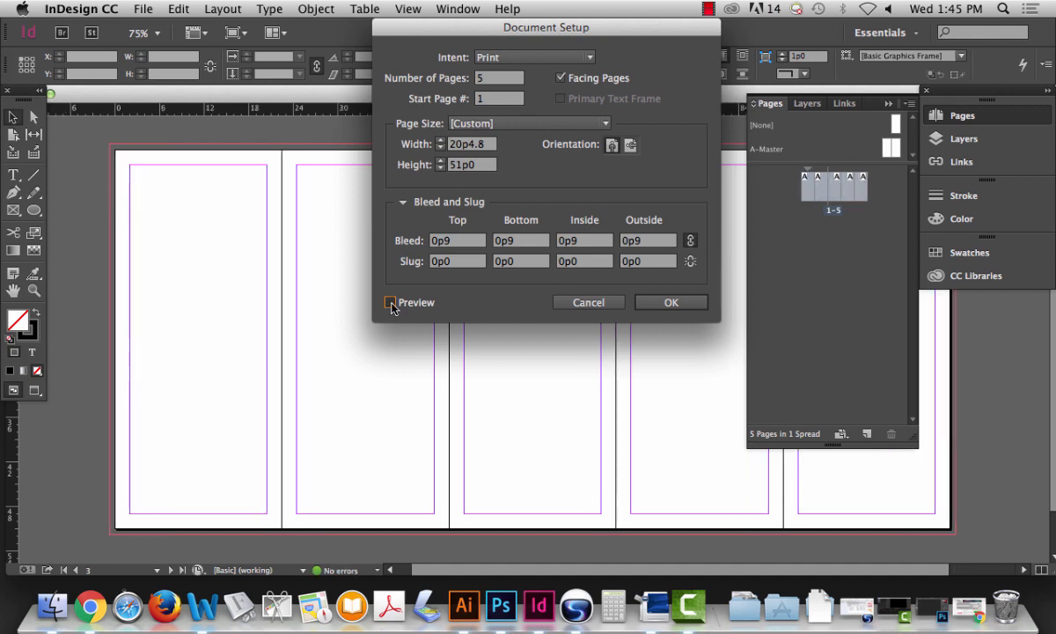
{"action": "left_click", "coordinate": [391, 303]}
{"action": "left_click", "coordinate": [391, 304]}
{"action": "left_click", "coordinate": [392, 304]}
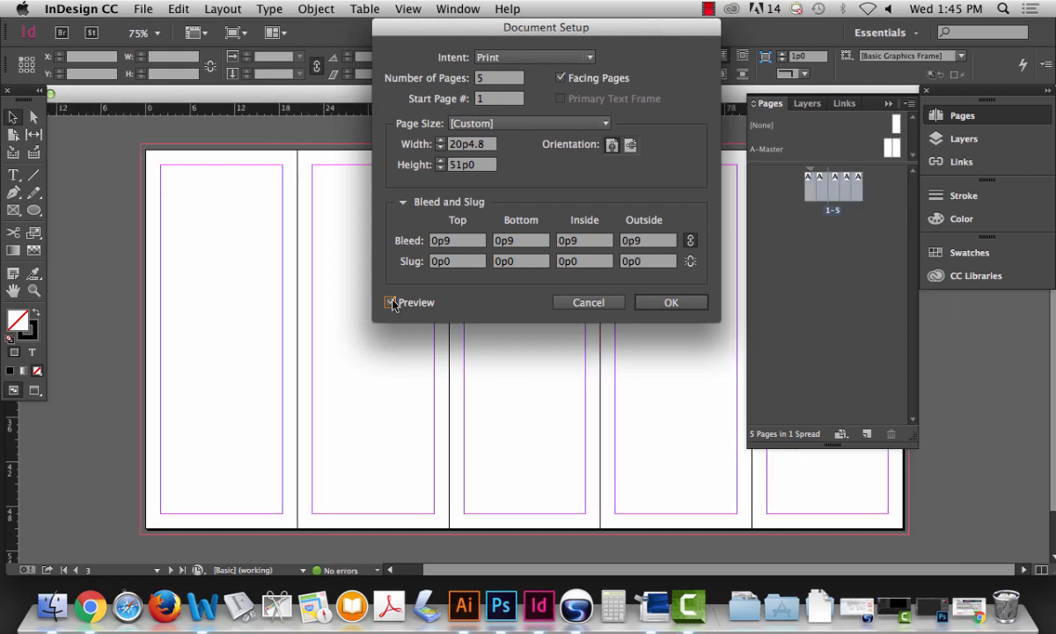
{"action": "left_click", "coordinate": [392, 303]}
{"action": "left_click", "coordinate": [392, 303]}
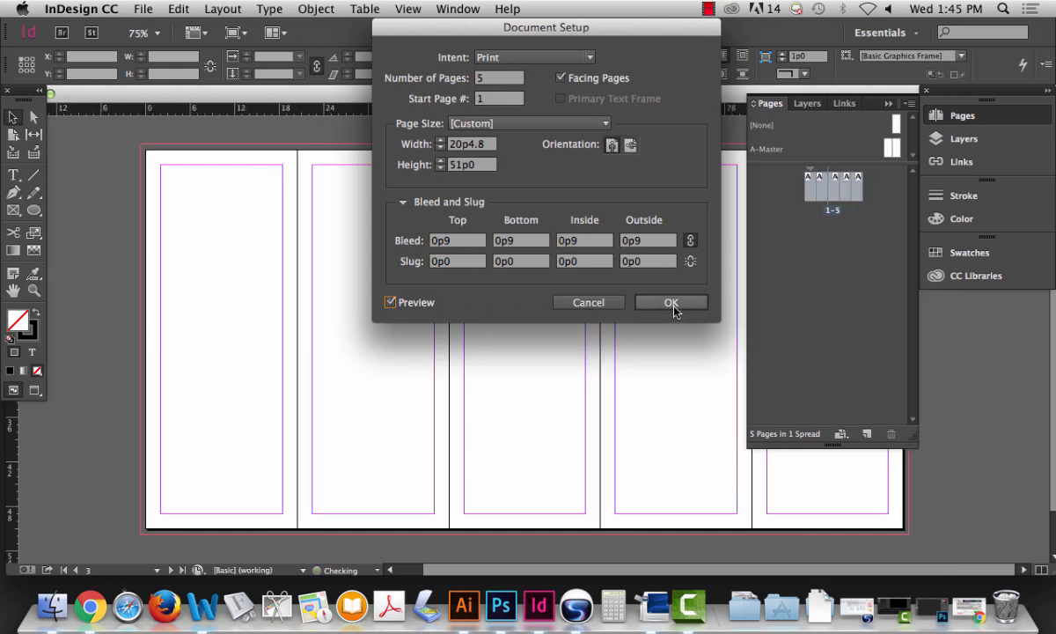
{"action": "left_click", "coordinate": [672, 304]}
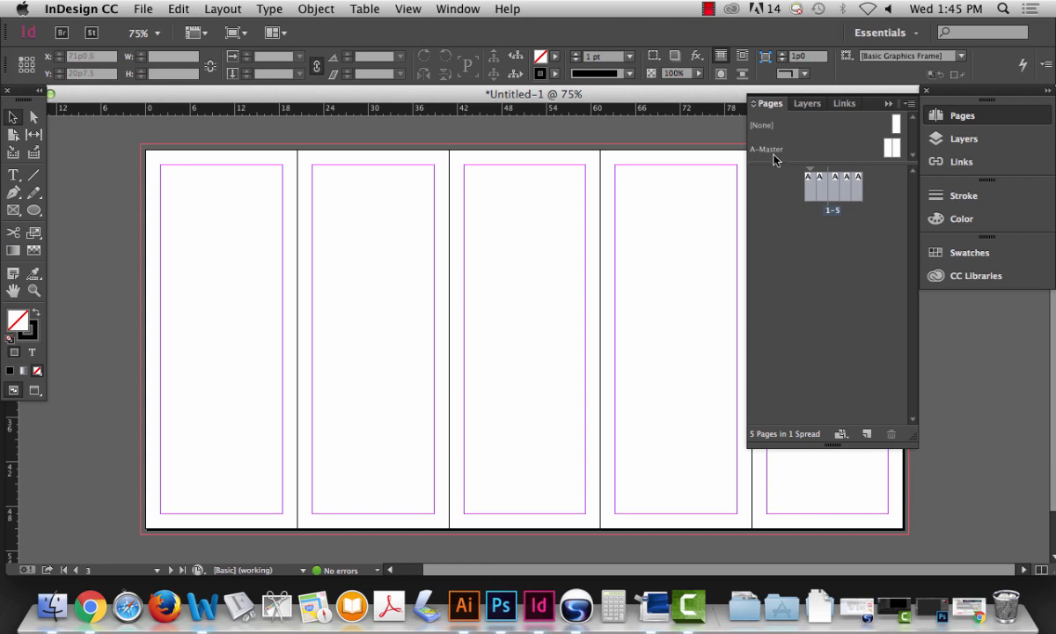
- Save the document as "Brochure layout #1" in the Desktop folder "Project 6 - Diabetes Brochure", in InDesign CC 2015 format
{"action": "left_click", "coordinate": [143, 8]}
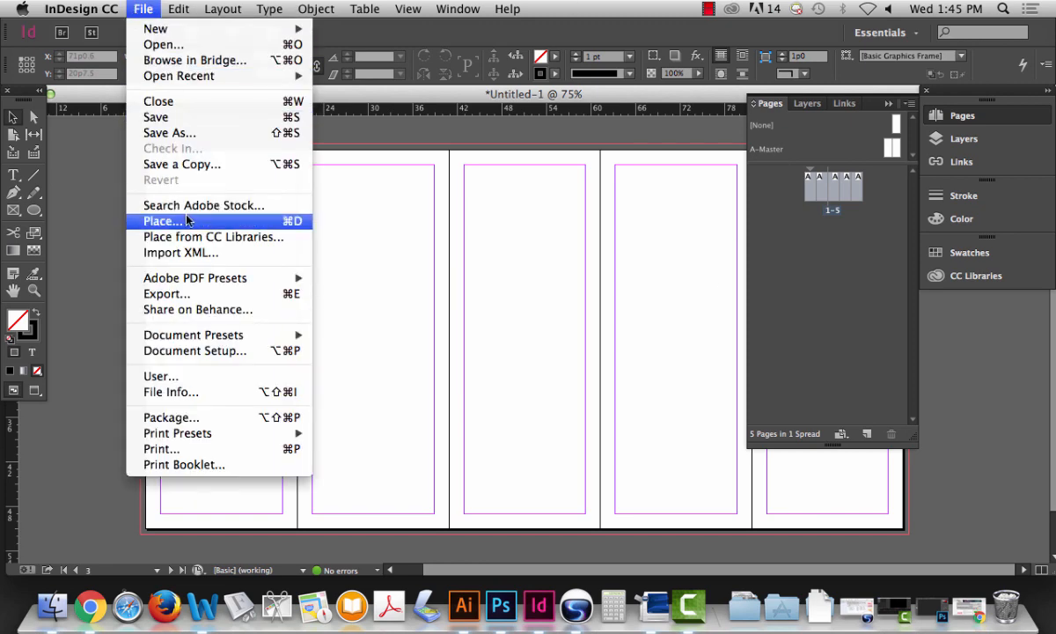
{"action": "left_click", "coordinate": [269, 133]}
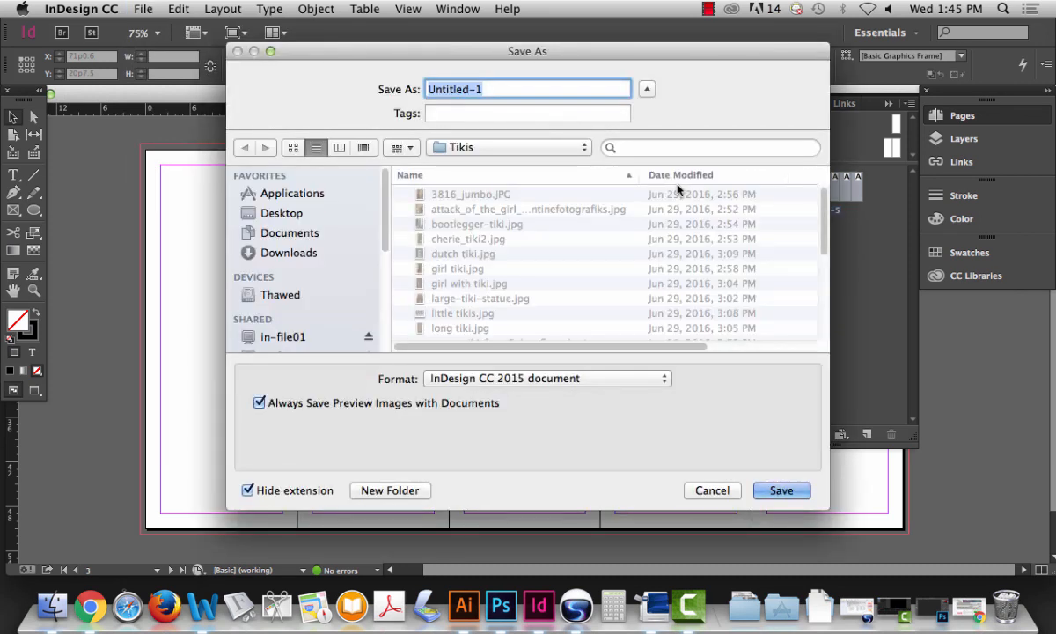
{"action": "type", "text": "Brochue"}
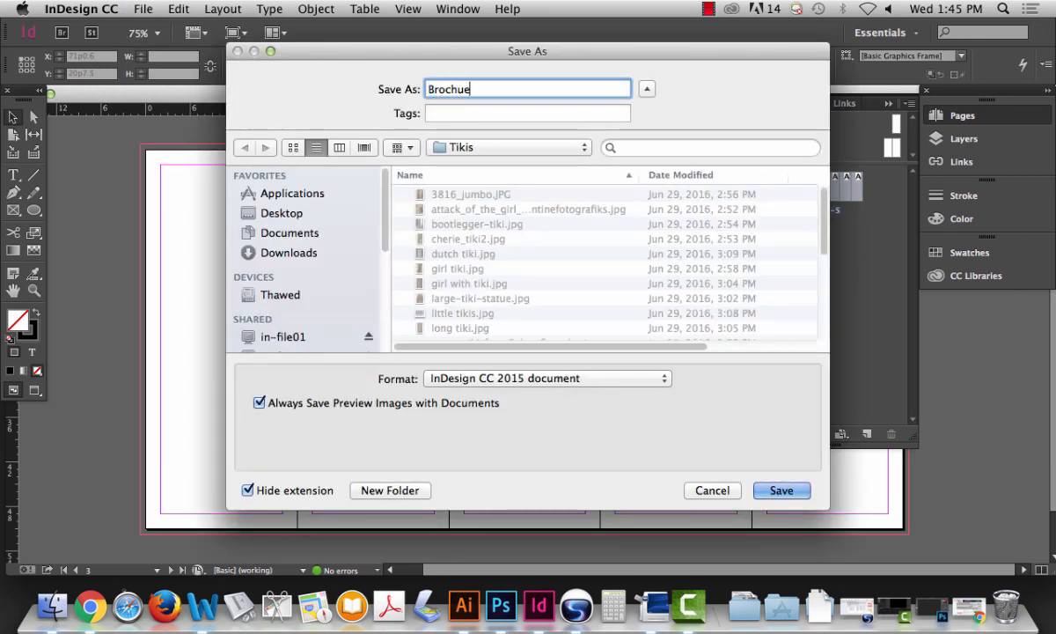
{"action": "key", "text": "BackSpace"}
{"action": "type", "text": "re layout #1"}
{"action": "left_click", "coordinate": [481, 149]}
{"action": "left_click", "coordinate": [500, 168]}
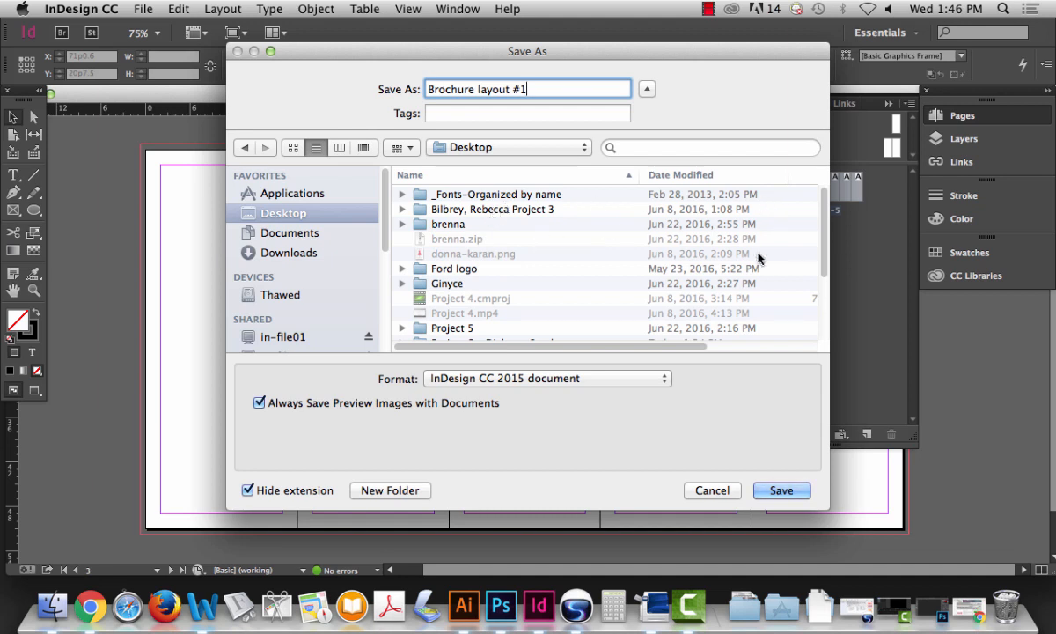
{"action": "scroll", "coordinate": [773, 218], "scroll_direction": "down", "scroll_amount": 5}
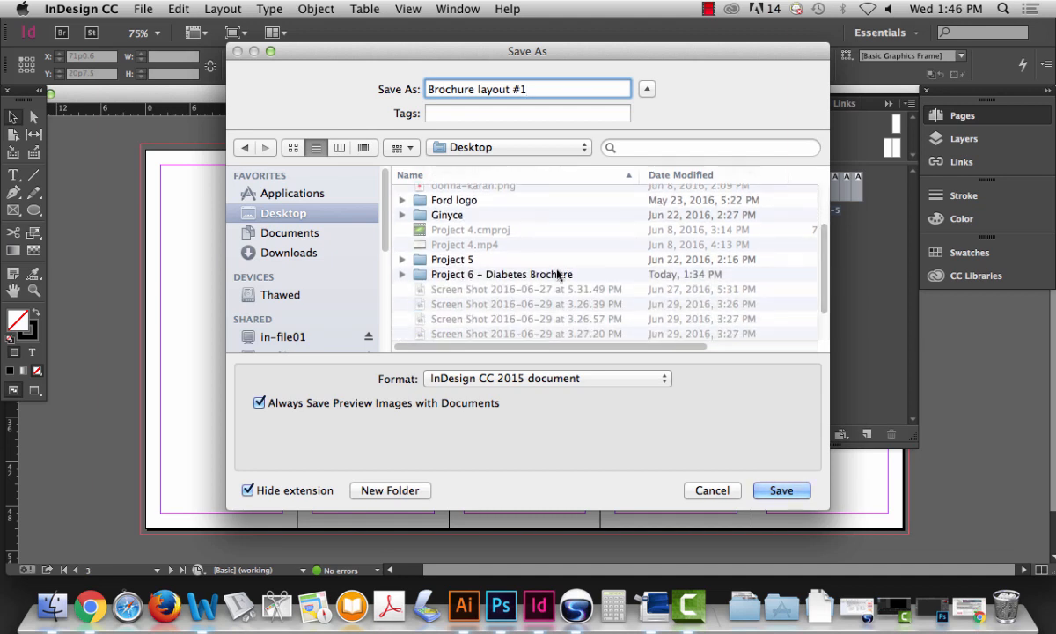
{"action": "double_click", "coordinate": [511, 274]}
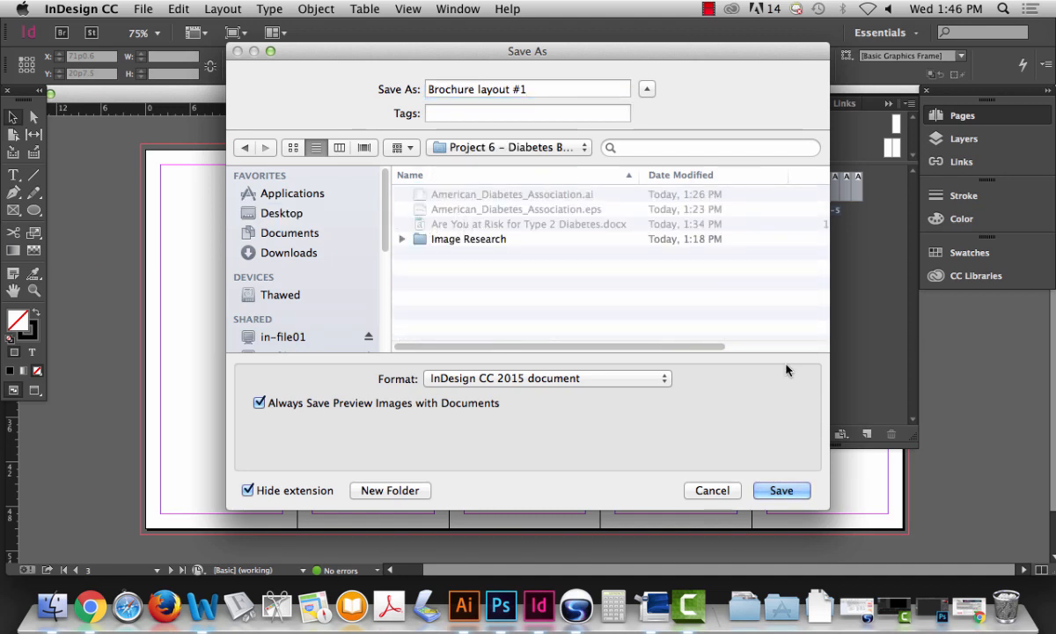
{"action": "left_click", "coordinate": [783, 492]}
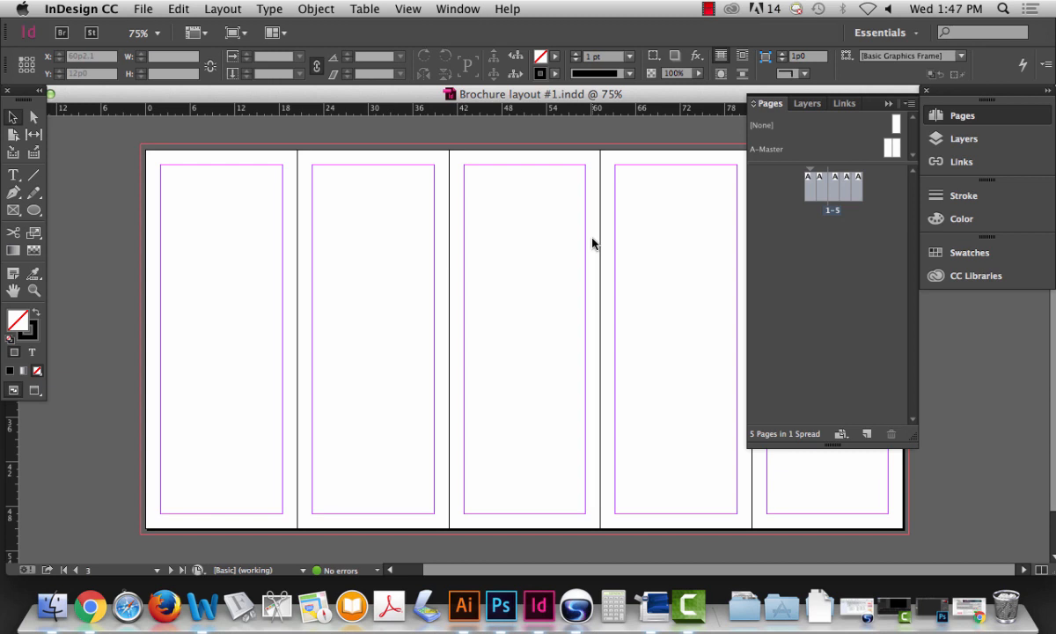
{"action": "left_click_drag", "start_coordinate": [327, 96], "coordinate": [333, 97]}
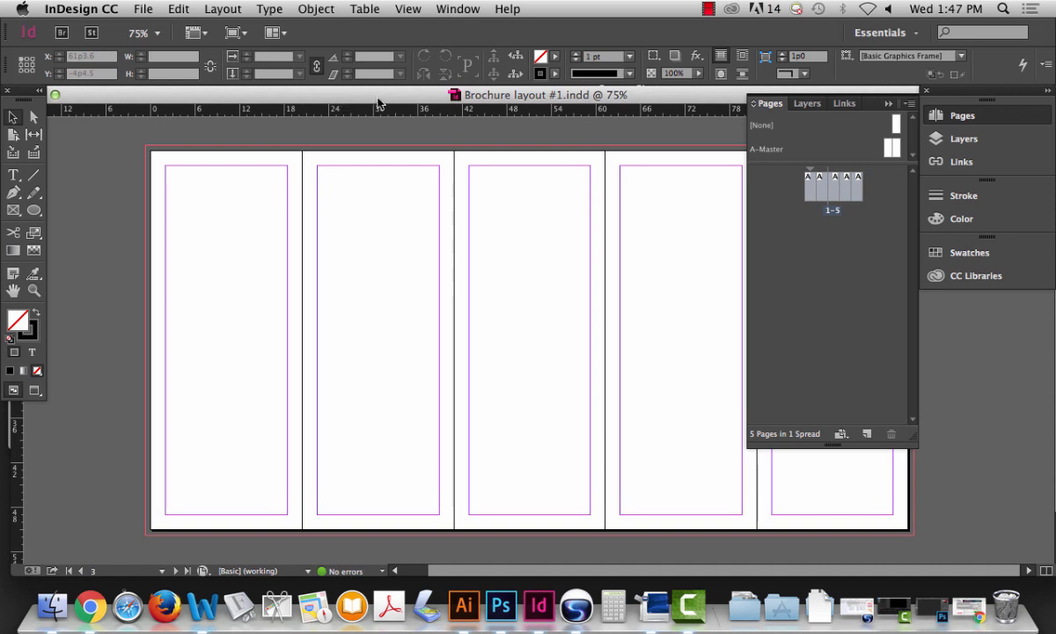
{"action": "left_click", "coordinate": [690, 606]}
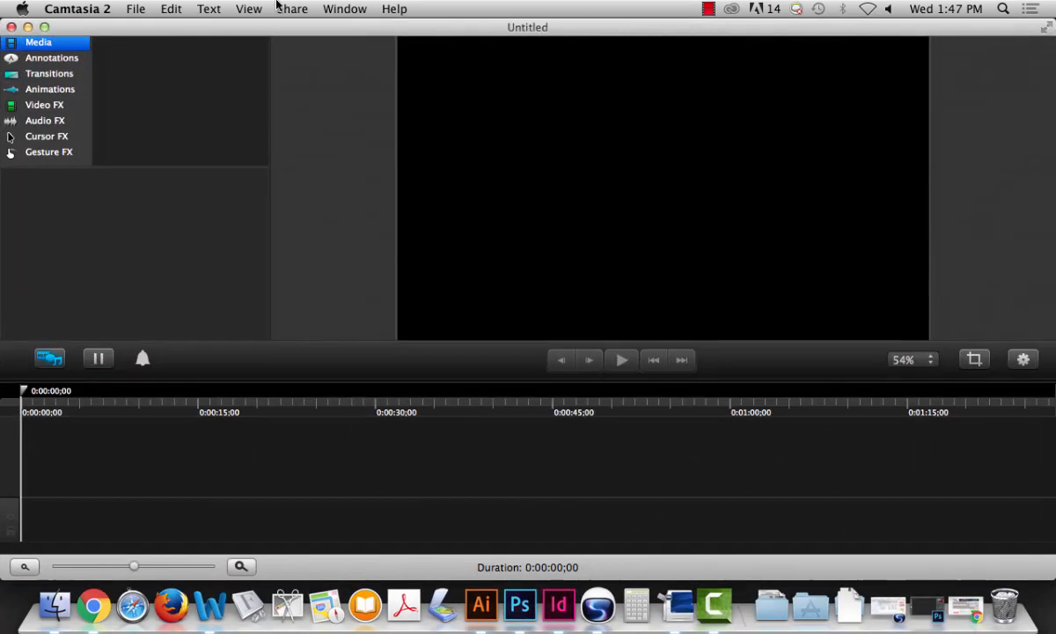
{"action": "left_click", "coordinate": [141, 10]}
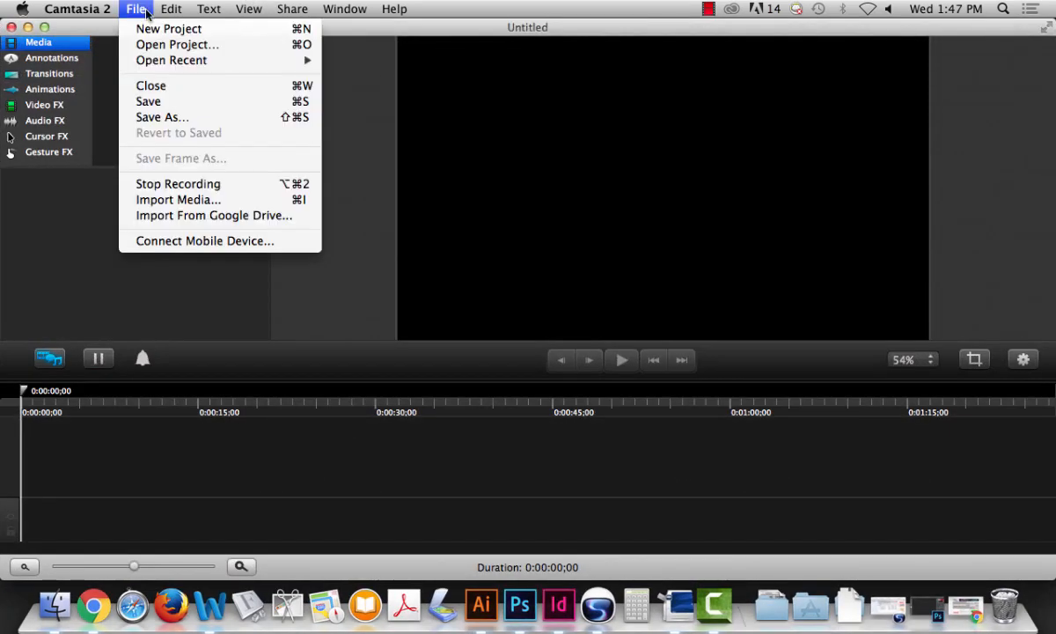